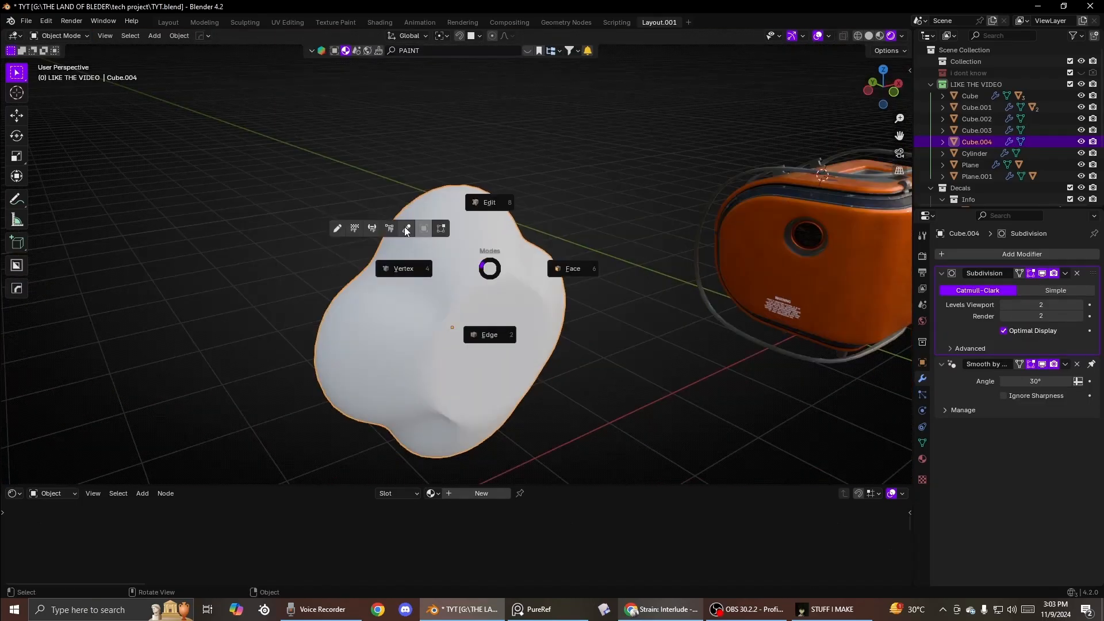
pyautogui.click(480, 330)
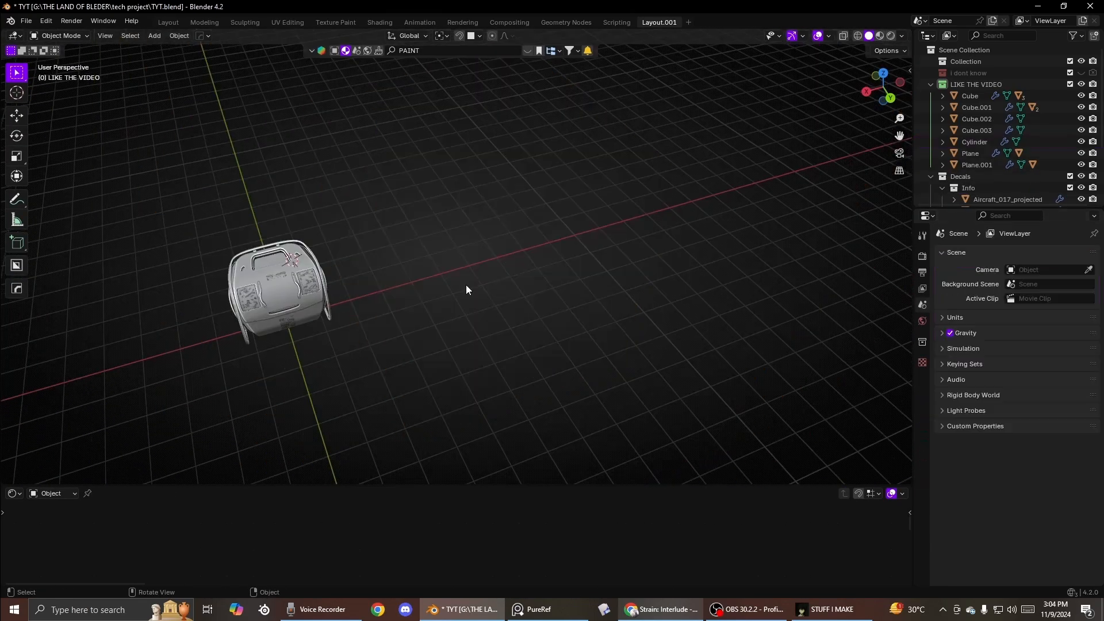
pyautogui.click(1041, 411)
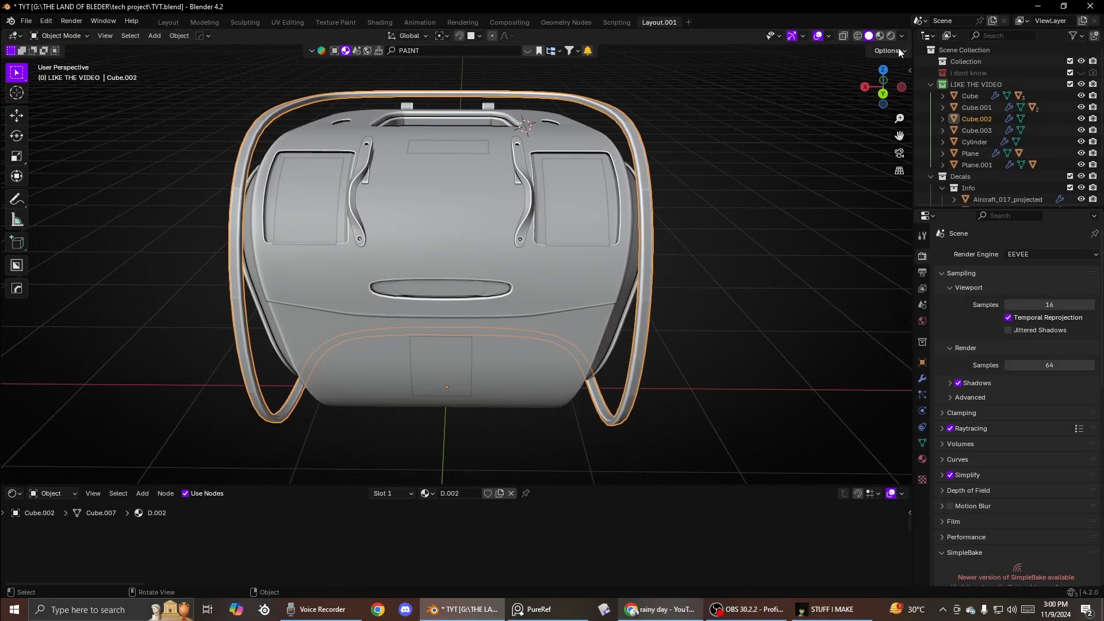
# - Switch the viewport to Material Preview shading and inspect the textured canister and its decals from several angles
pyautogui.click(891, 35)
pyautogui.scroll(-2, 586, 236)
pyautogui.moveTo(587, 236)
pyautogui.mouseDown(button='middle')
pyautogui.moveTo(440, 223)
pyautogui.moveTo(401, 231)
pyautogui.moveTo(378, 192)
pyautogui.moveTo(477, 210)
pyautogui.moveTo(661, 194)
pyautogui.mouseUp(button='middle')
pyautogui.scroll(5, 379, 212)
pyautogui.scroll(-4, 380, 212)
pyautogui.scroll(-4, 463, 223)
pyautogui.moveTo(462, 223); pyautogui.dragTo(546, 205, button='middle')
pyautogui.scroll(5, 547, 205)
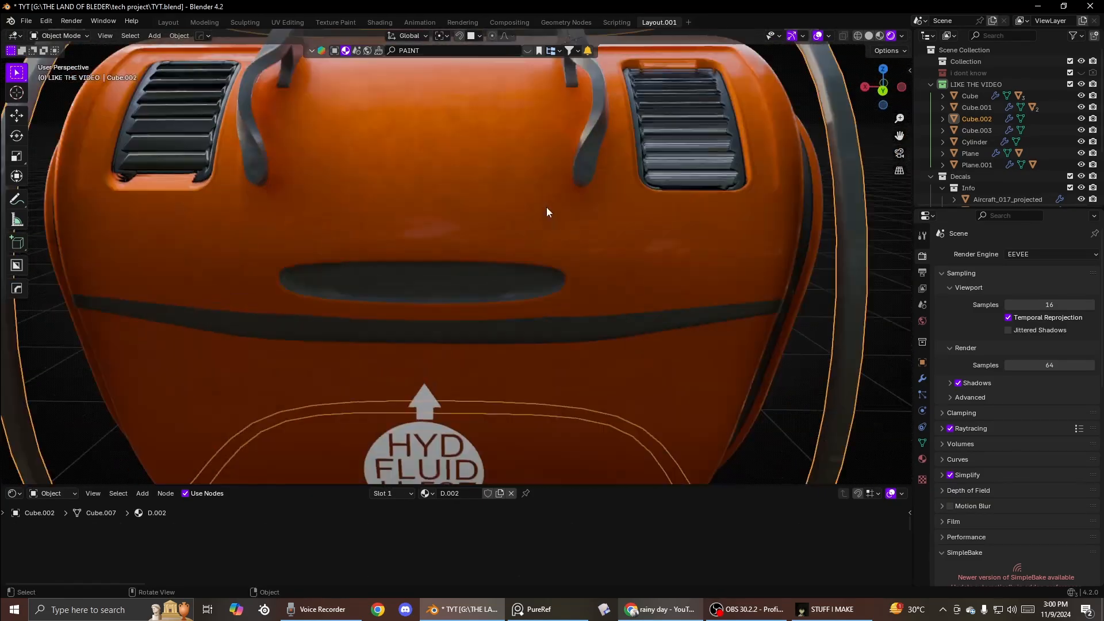
pyautogui.click(661, 150)
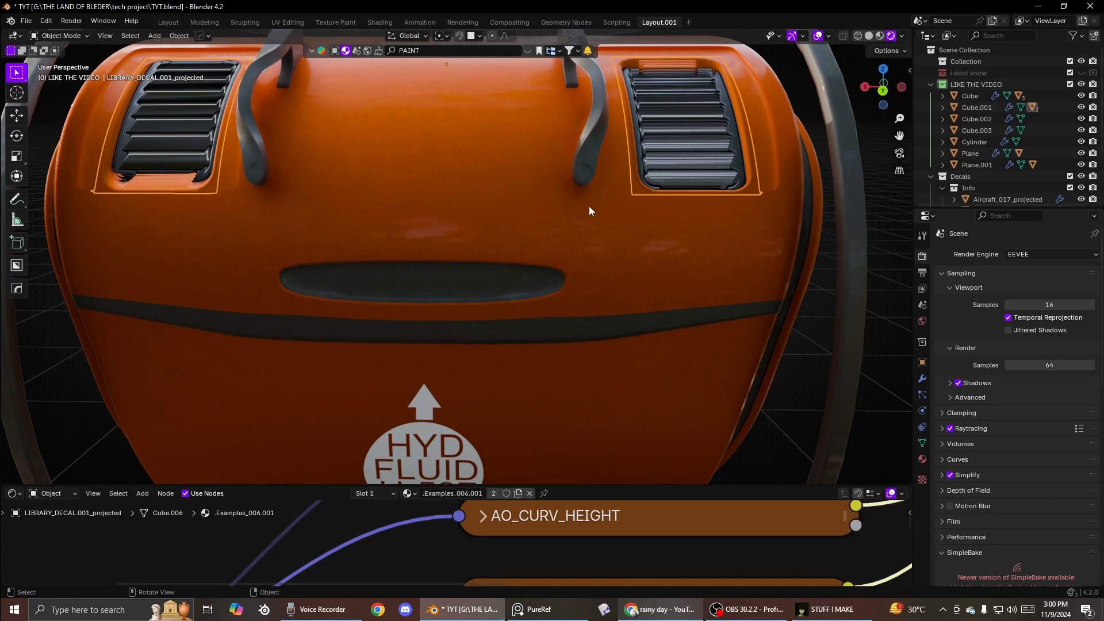
pyautogui.scroll(-5, 589, 206)
pyautogui.click(601, 274)
pyautogui.moveTo(603, 281); pyautogui.dragTo(360, 268, button='middle')
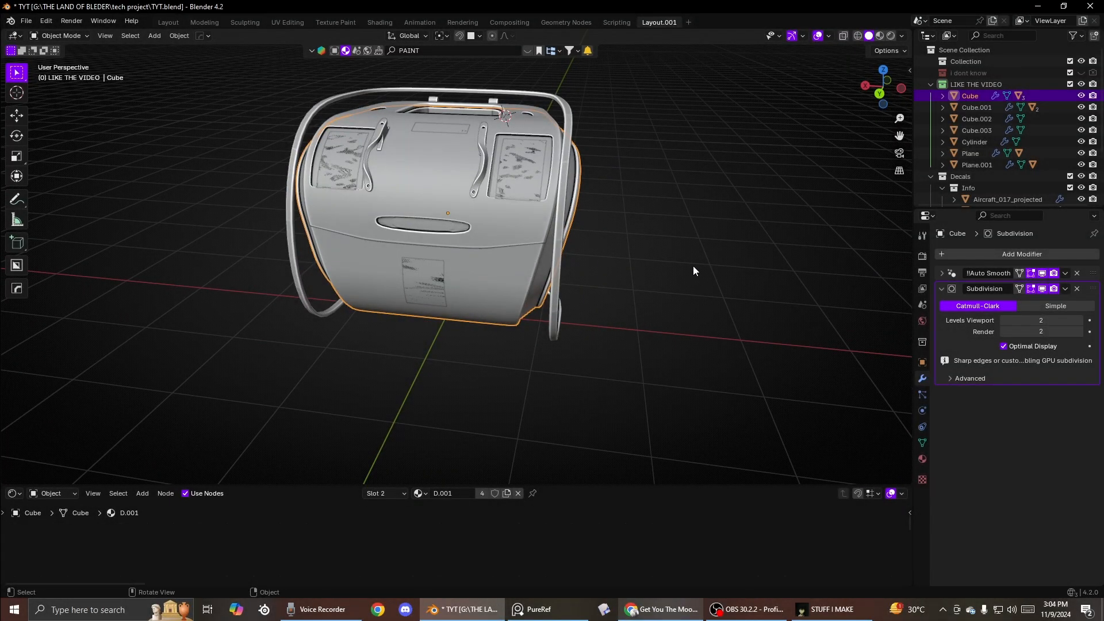
pyautogui.moveTo(692, 266); pyautogui.dragTo(478, 271, button='middle')
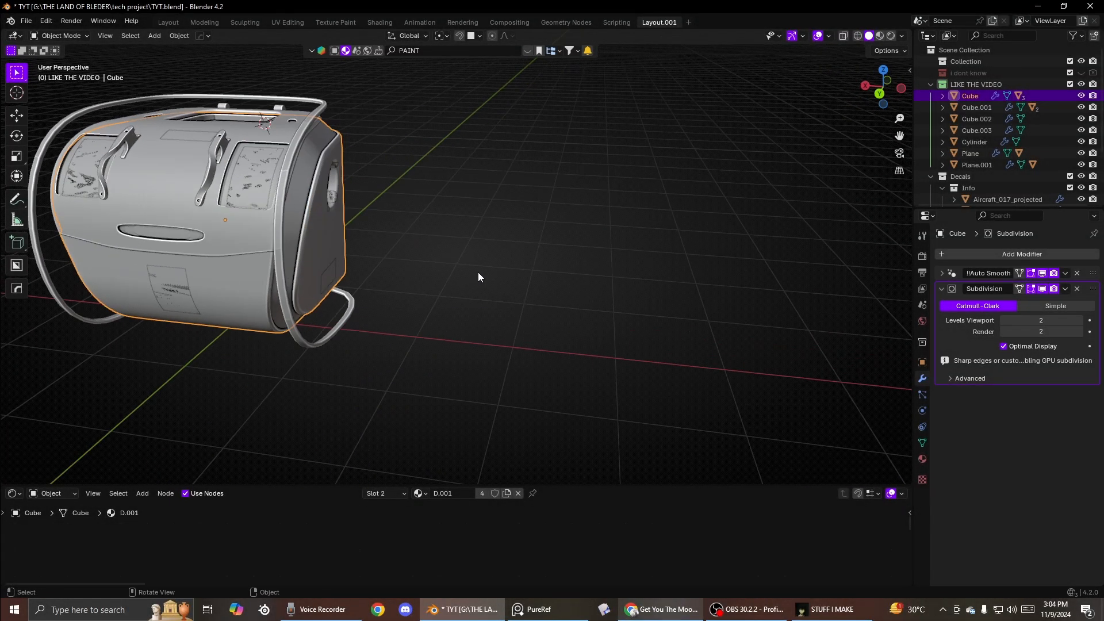
# - Add a new cube, scale it up and move it beside the canister
pyautogui.hotkey('shift', 'a')
pyautogui.click(606, 295)
pyautogui.press('s')
pyautogui.click(665, 291)
pyautogui.press('g')
pyautogui.click(702, 294)
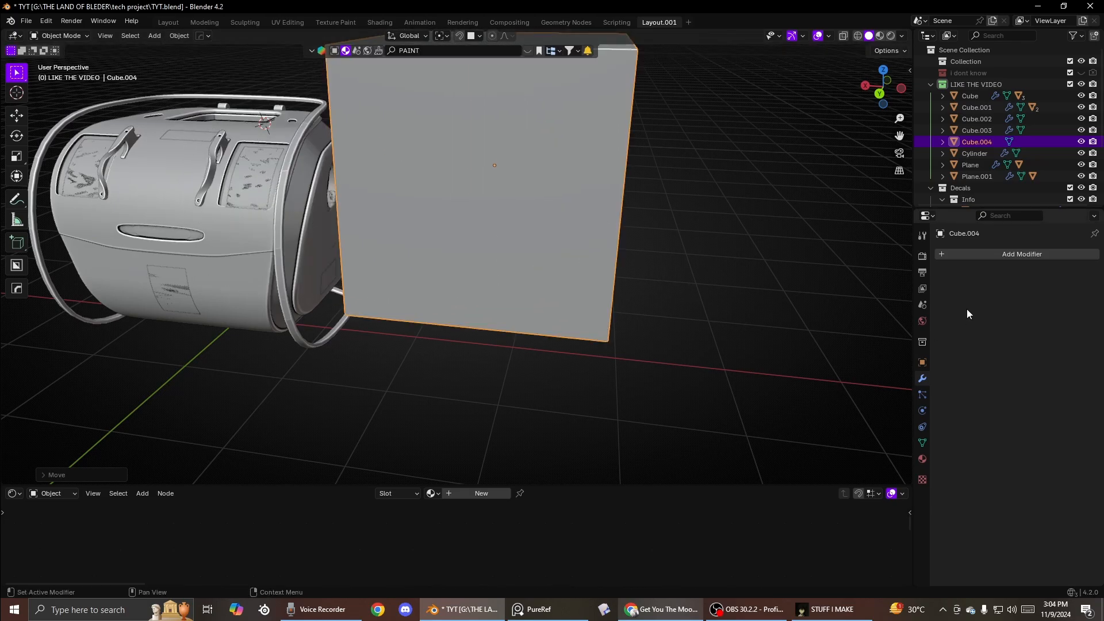
# - Add a Lattice modifier to the new cube
pyautogui.click(992, 258)
pyautogui.moveTo(951, 279)
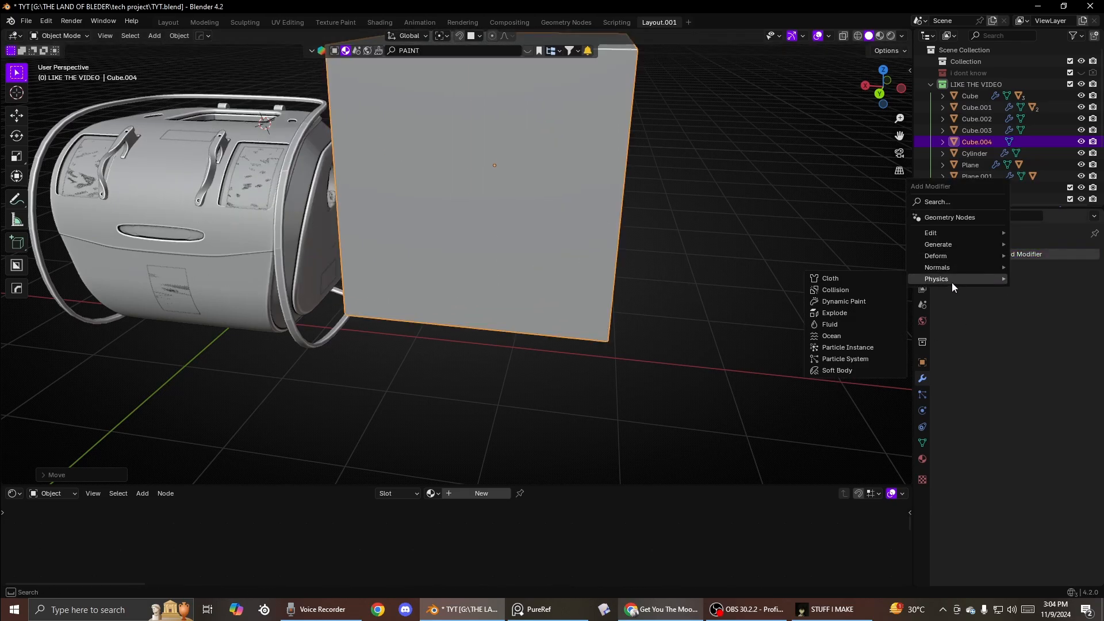
pyautogui.moveTo(931, 257)
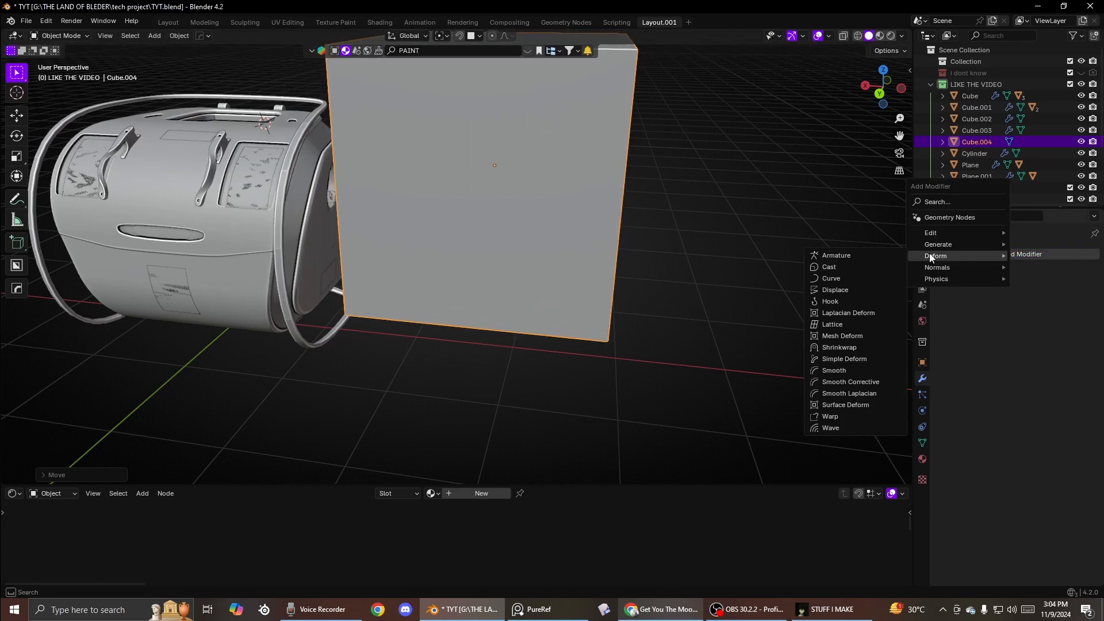
pyautogui.click(840, 322)
# - Move the cube farther away from the canister
pyautogui.scroll(-3, 656, 266)
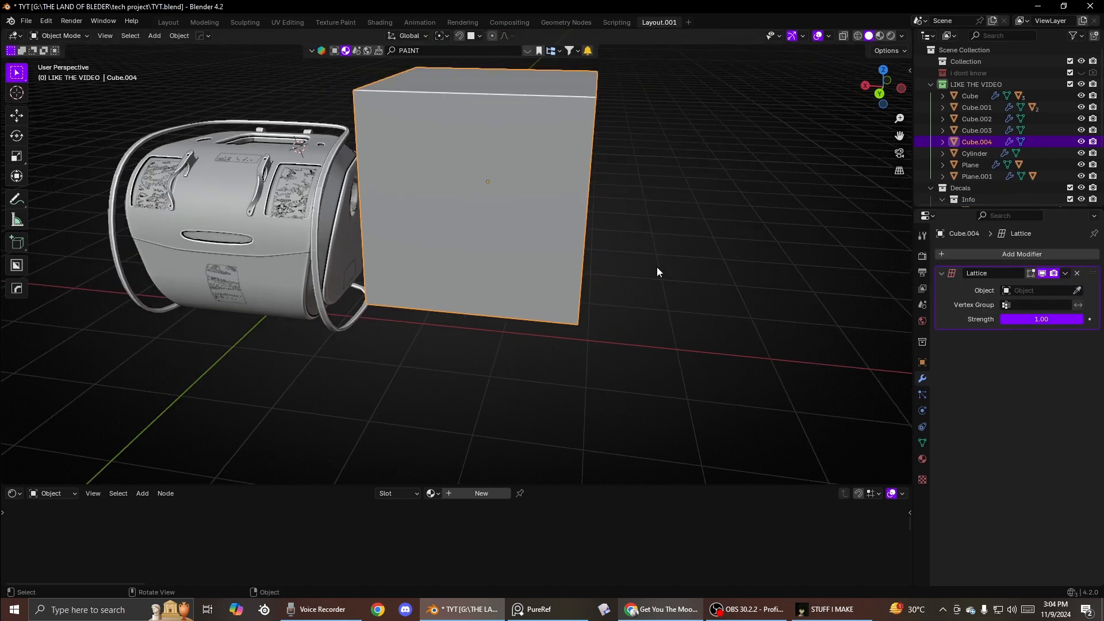
pyautogui.scroll(1, 624, 301)
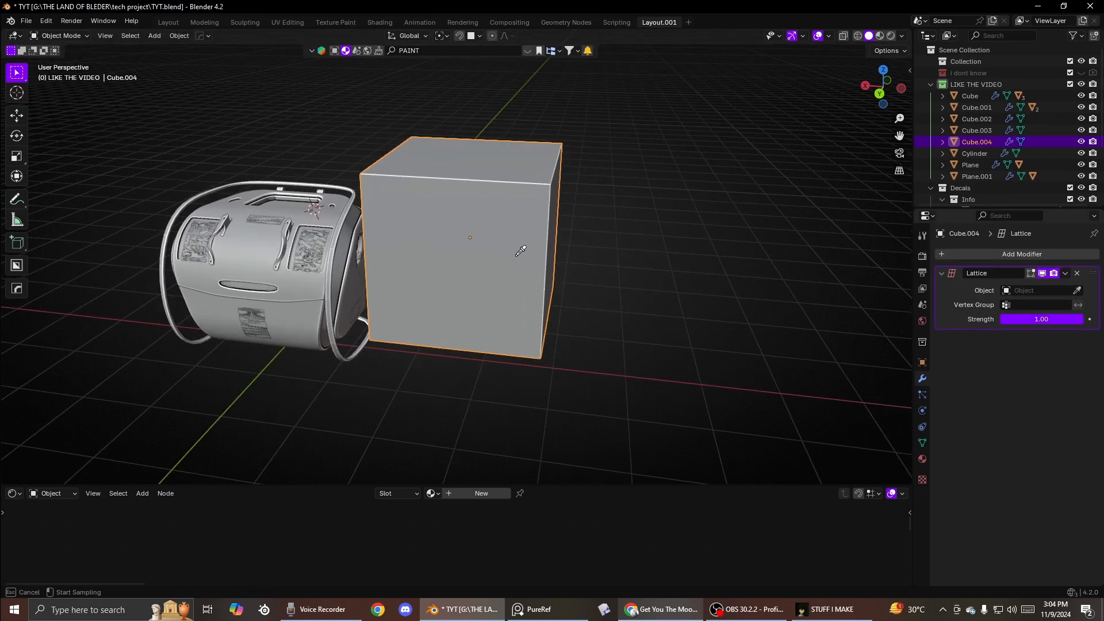
pyautogui.keyDown('shift'); pyautogui.click(467, 258); pyautogui.keyUp('shift')
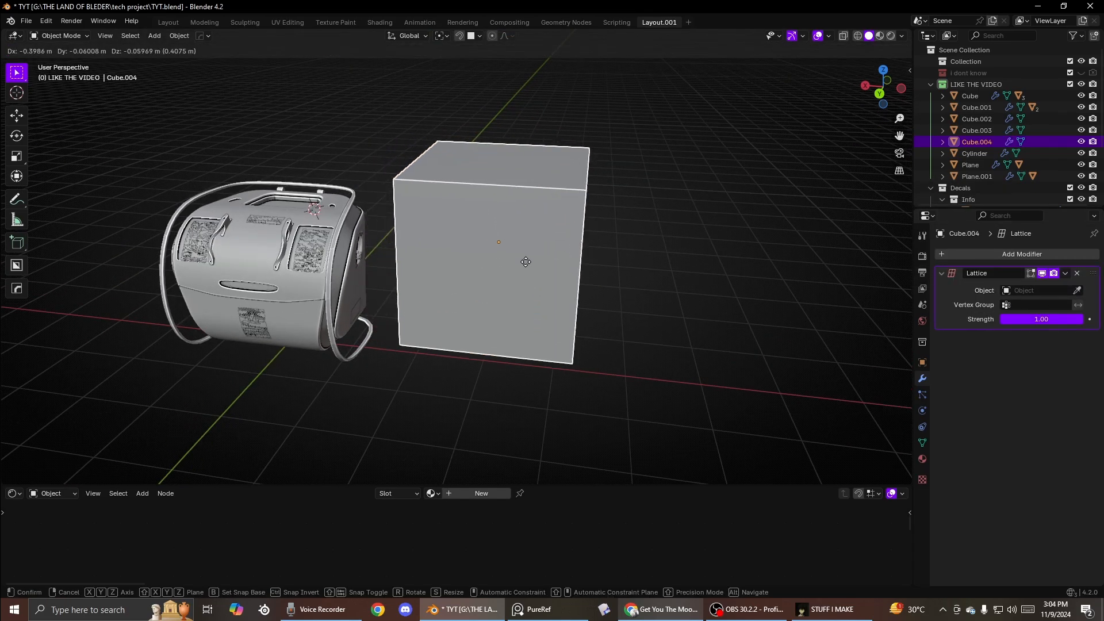
pyautogui.keyDown('shift'); pyautogui.moveTo(467, 258); pyautogui.dragTo(700, 273, button='middle'); pyautogui.keyUp('shift')
pyautogui.click(594, 256)
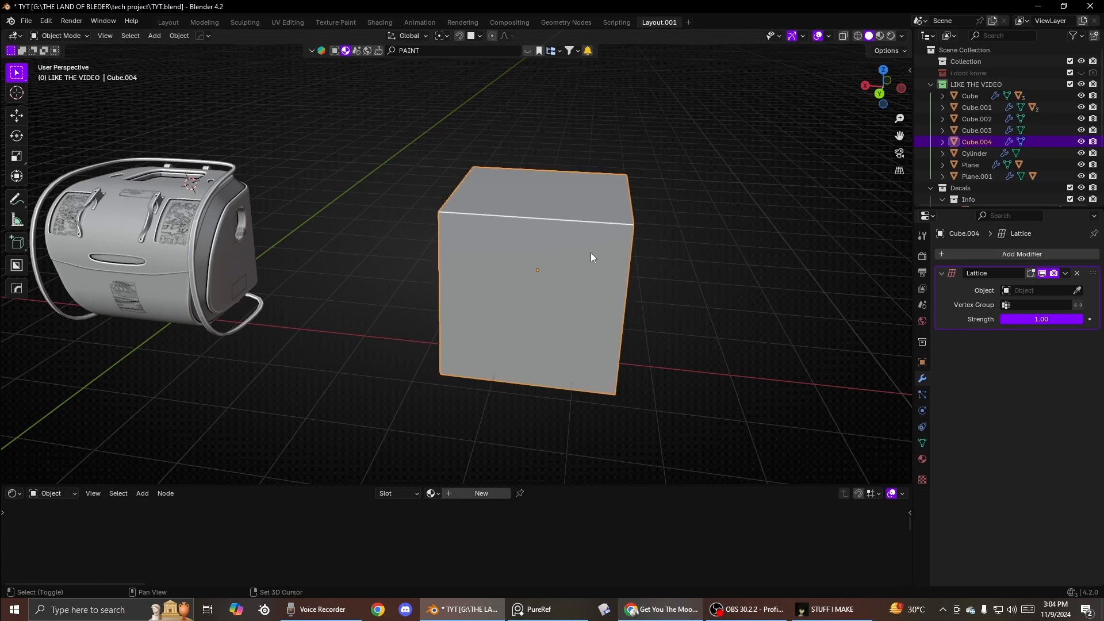
pyautogui.hotkey('shift', 'd')
pyautogui.press('Escape')
pyautogui.press('s')
pyautogui.click(732, 238)
pyautogui.moveTo(732, 238); pyautogui.dragTo(624, 244, button='middle')
pyautogui.press('s')
pyautogui.click(676, 240)
pyautogui.moveTo(621, 155); pyautogui.dragTo(641, 231, button='middle')
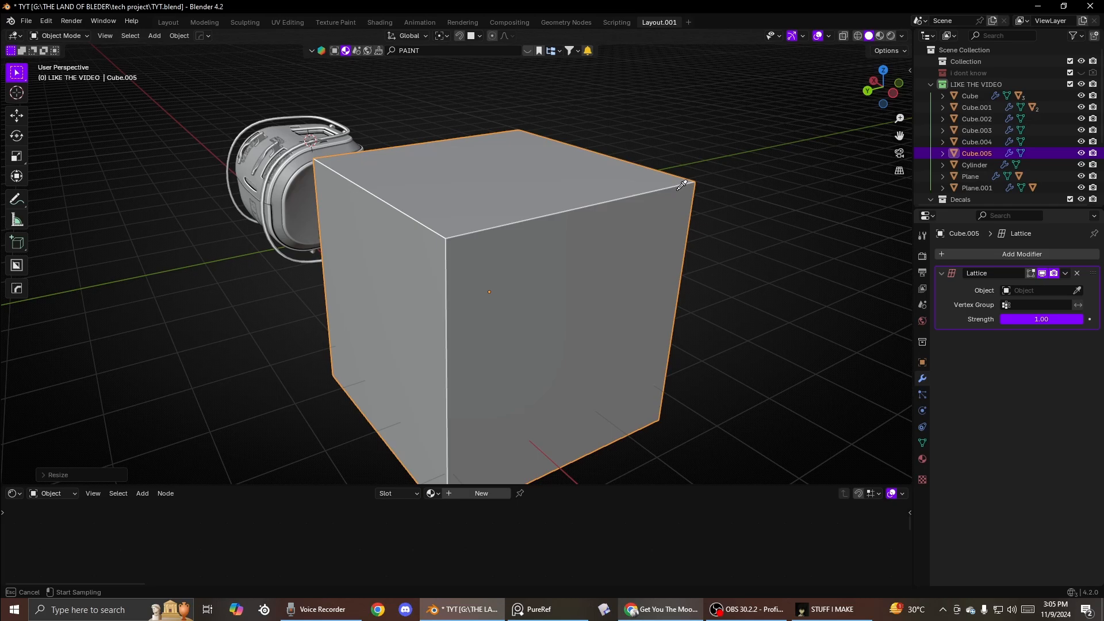
pyautogui.press('Escape')
pyautogui.scroll(-2, 667, 195)
pyautogui.press('Delete')
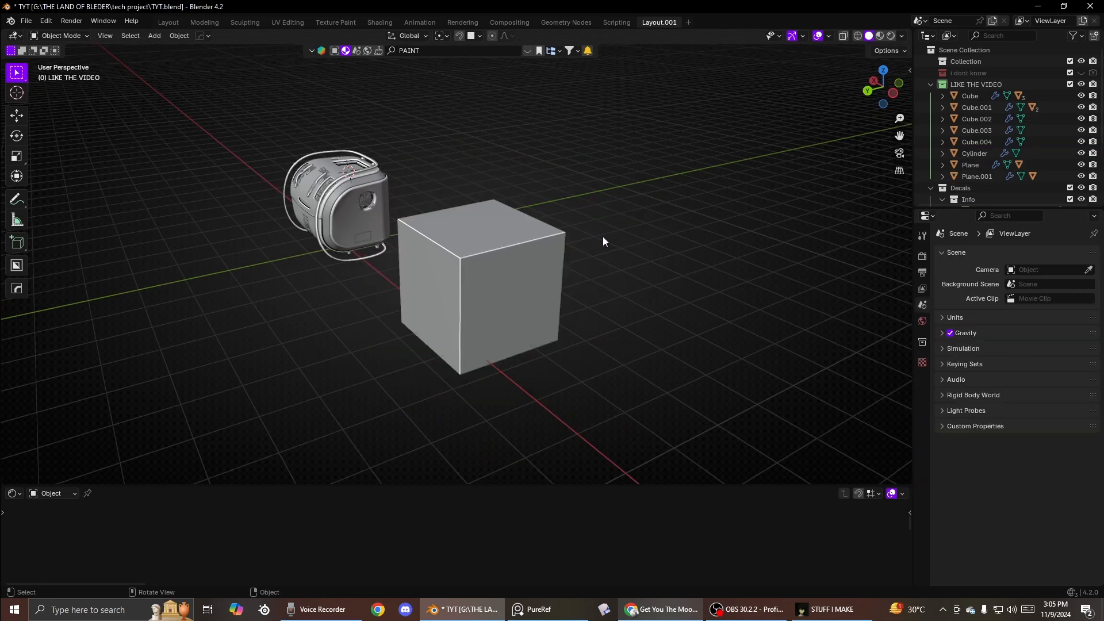
# - Add a lattice object and scale it up about 2.7 times
pyautogui.hotkey('shift', 'a')
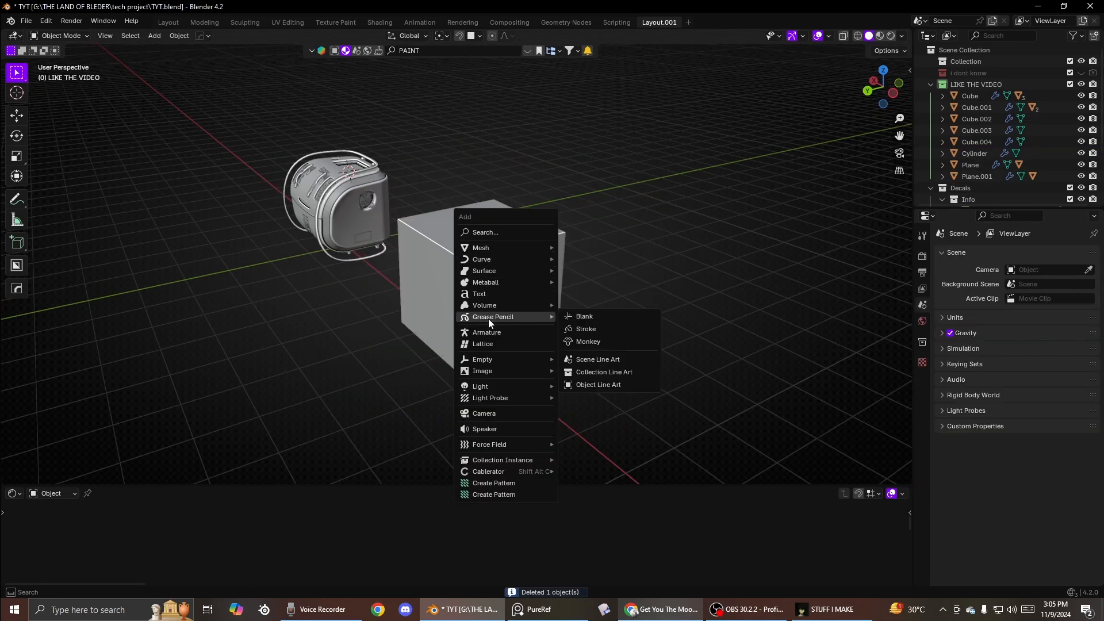
pyautogui.click(481, 346)
pyautogui.press('s')
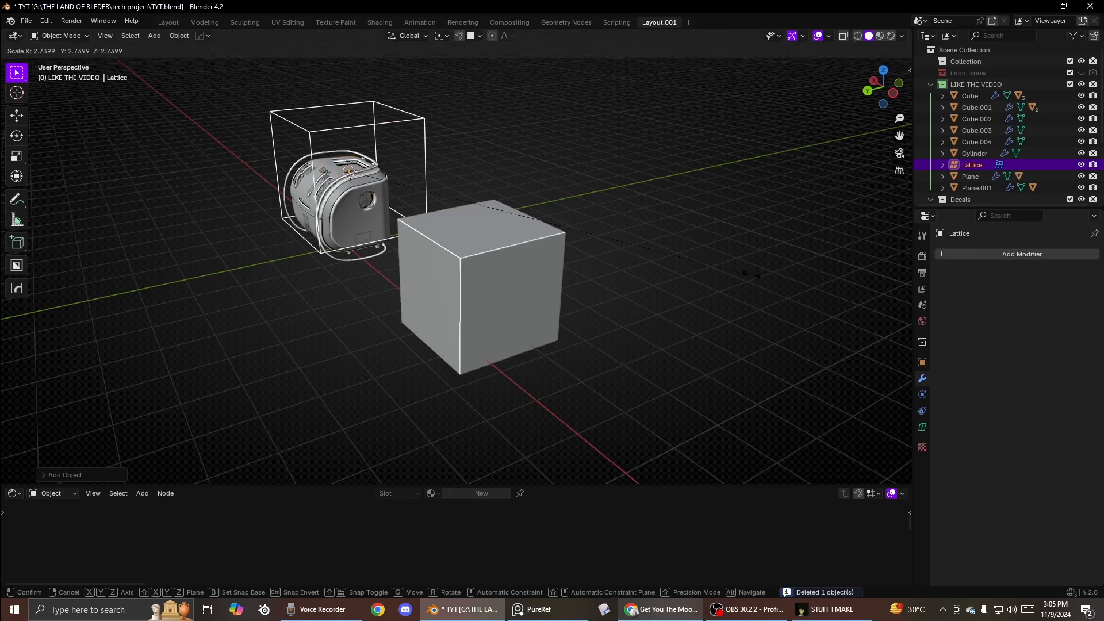
pyautogui.click(363, 216)
pyautogui.keyDown('alt'); pyautogui.moveTo(363, 215); pyautogui.dragTo(551, 237, button='middle'); pyautogui.keyUp('alt')
# - Move the lattice so it surrounds the cube
pyautogui.press('g')
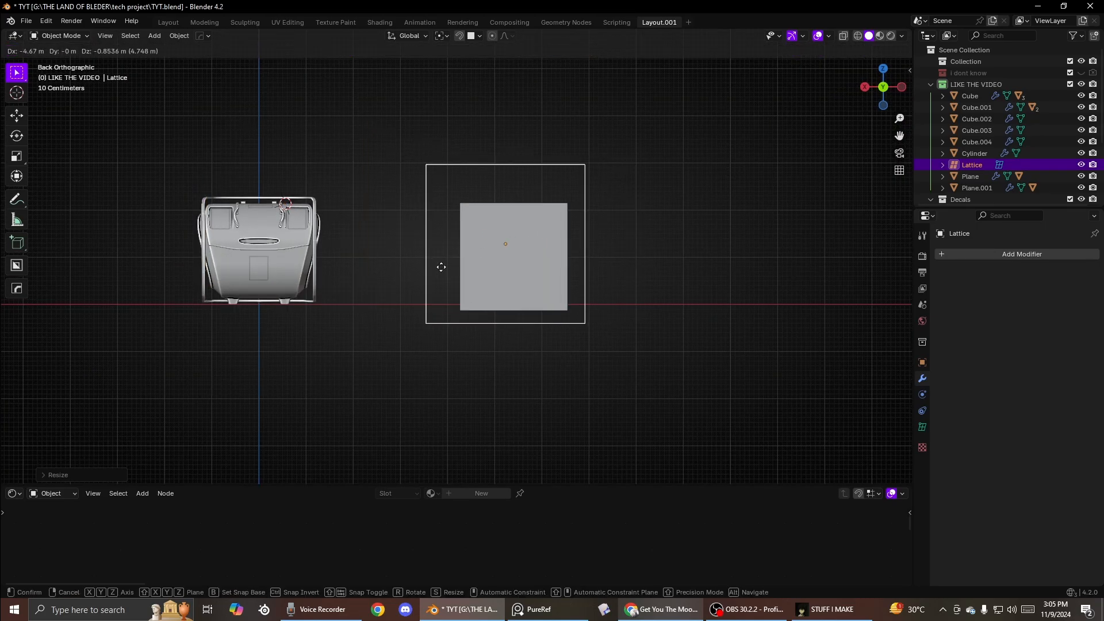
pyautogui.click(441, 267)
pyautogui.click(490, 254)
pyautogui.moveTo(490, 254); pyautogui.dragTo(484, 291, button='middle')
pyautogui.click(556, 160)
pyautogui.press('g')
pyautogui.click(561, 167)
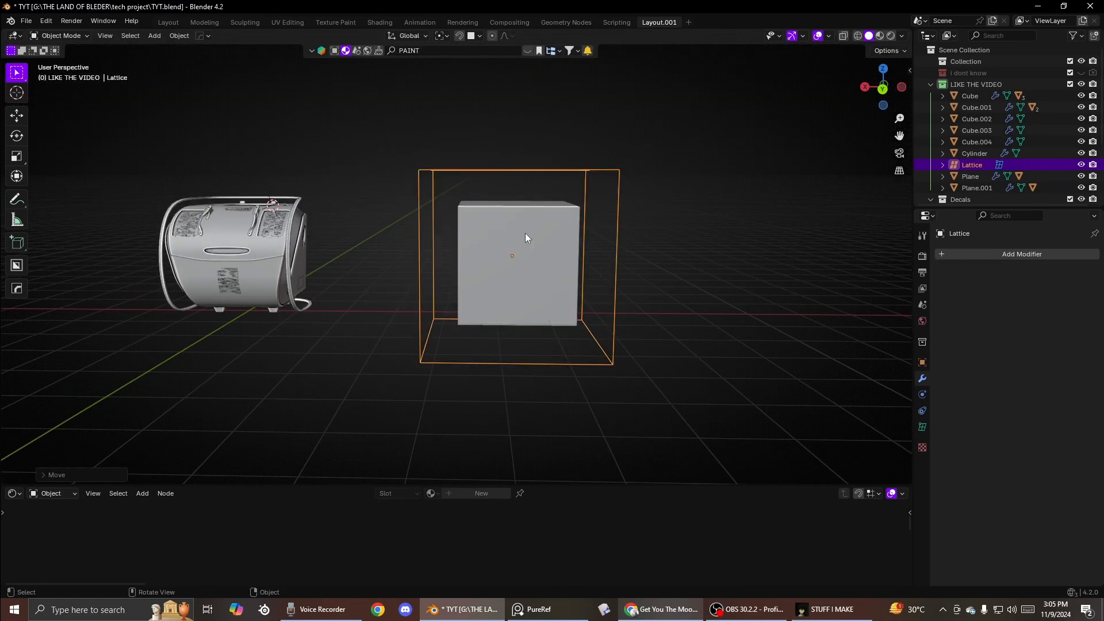
# - Select the cube and pick the lattice as the Lattice modifier's object
pyautogui.click(526, 233)
pyautogui.scroll(2, 594, 281)
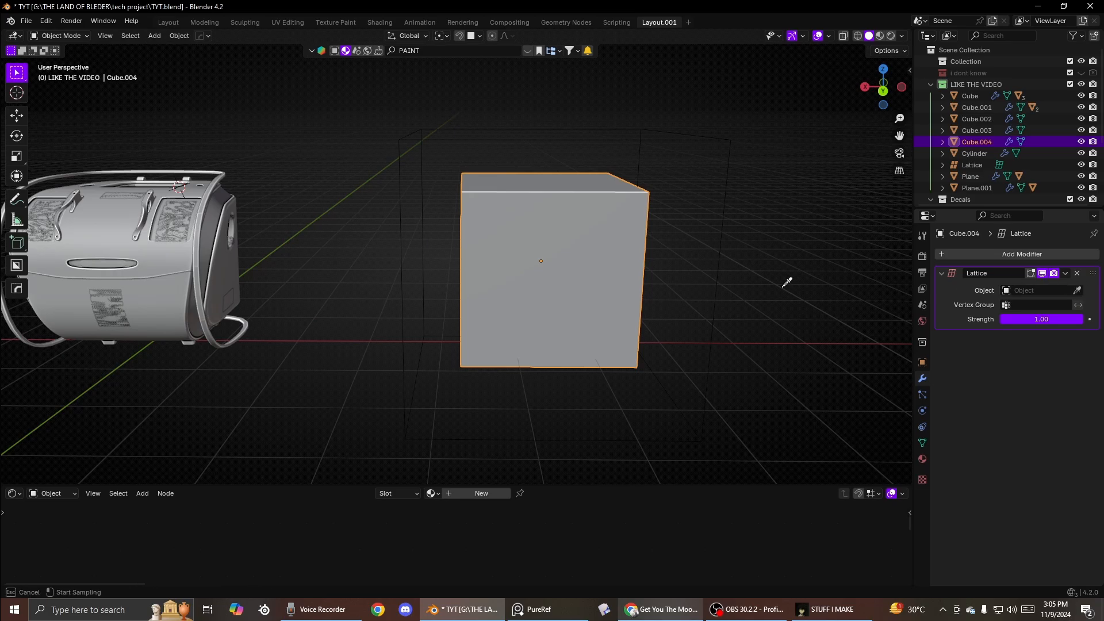
pyautogui.click(713, 300)
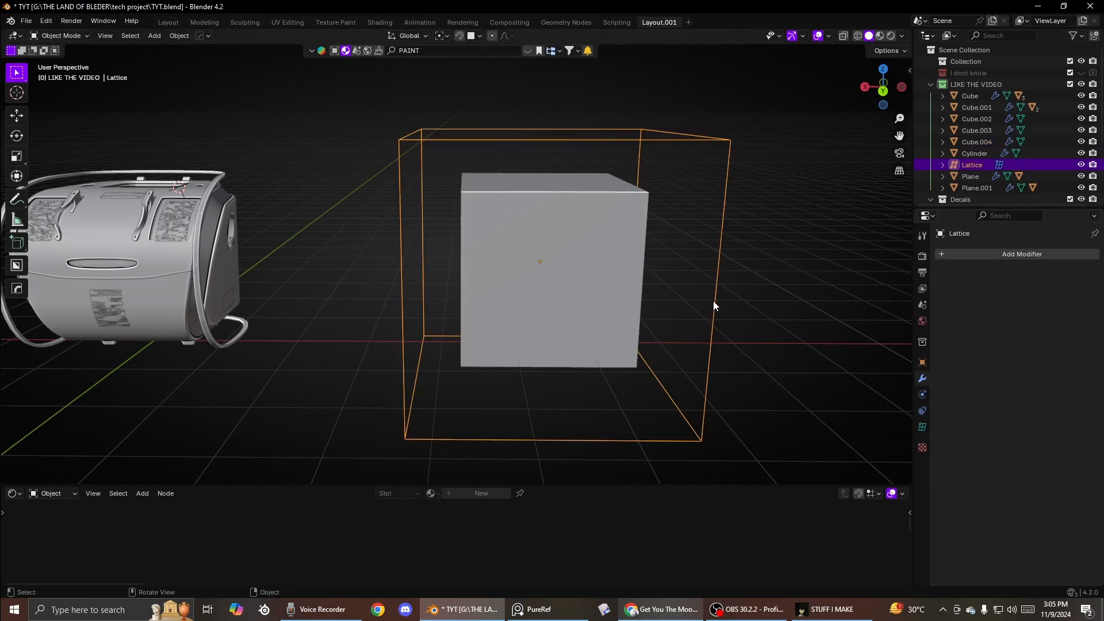
pyautogui.press('Tab')
pyautogui.click(733, 202)
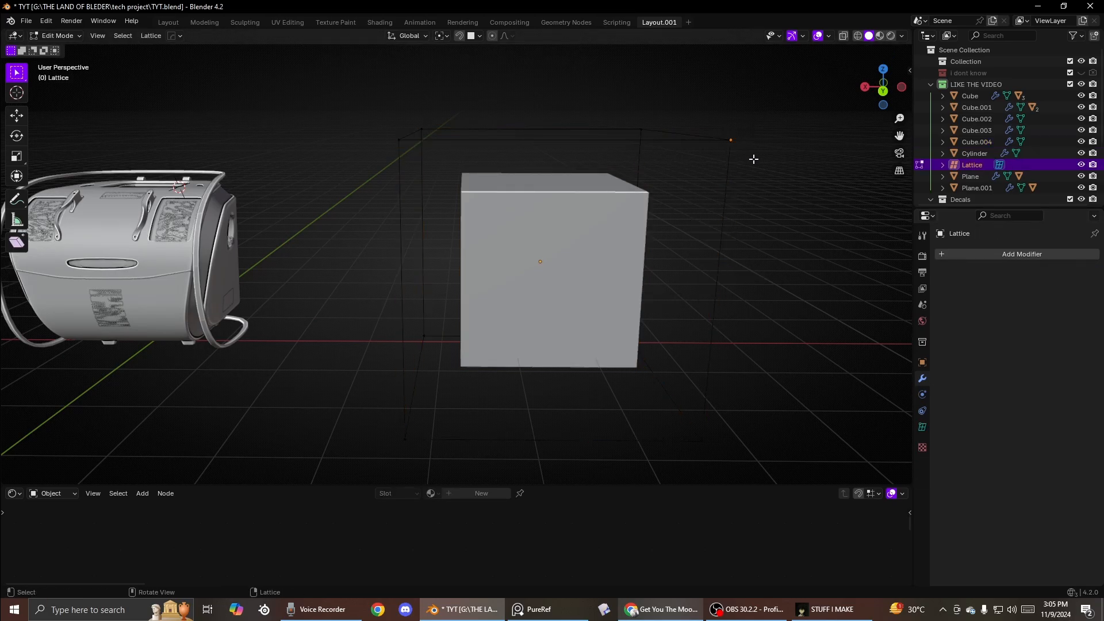
pyautogui.press('g')
pyautogui.rightClick(729, 265)
pyautogui.press('Tab')
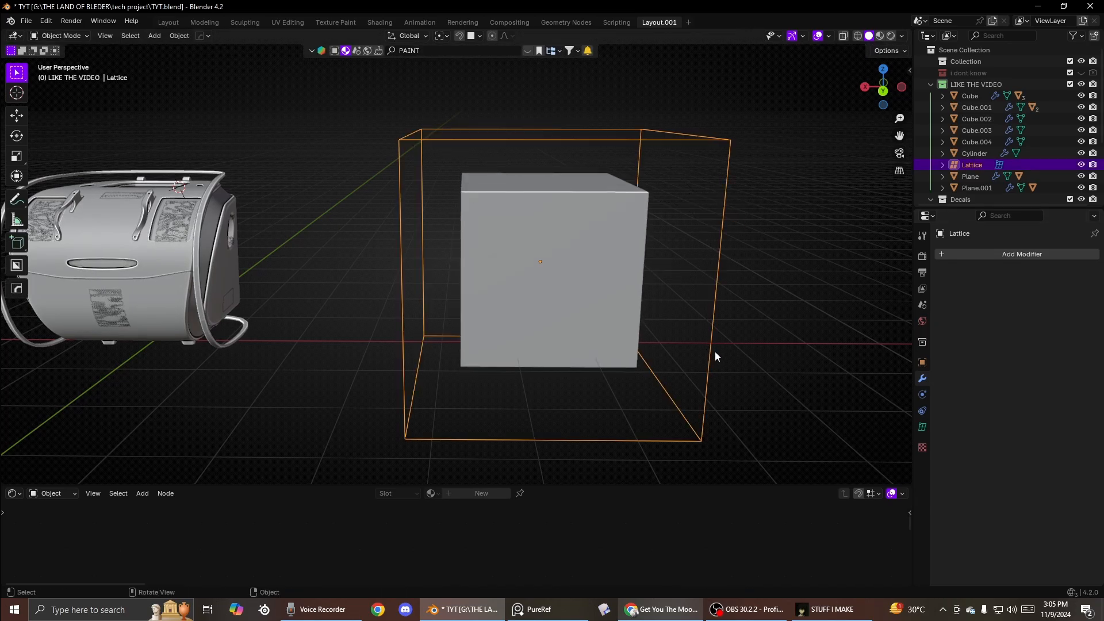
# - Set the lattice resolution to 4 along U and 4 along V
pyautogui.click(923, 427)
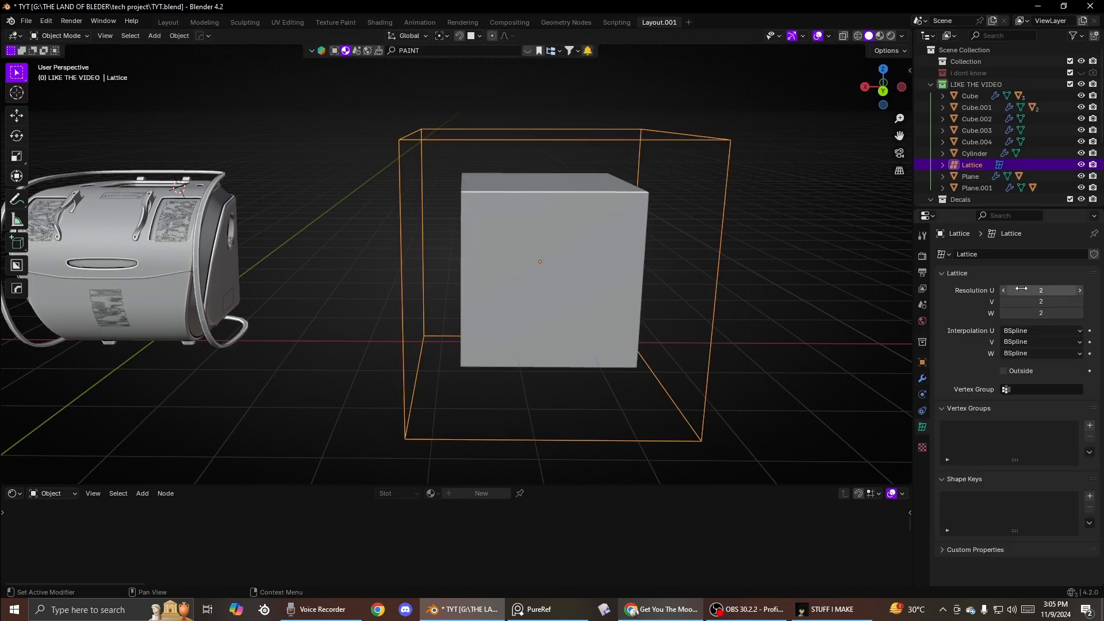
pyautogui.moveTo(1021, 288)
pyautogui.mouseDown()
pyautogui.moveTo(1081, 289)
pyautogui.moveTo(1081, 298)
pyautogui.moveTo(1024, 298)
pyautogui.mouseUp()
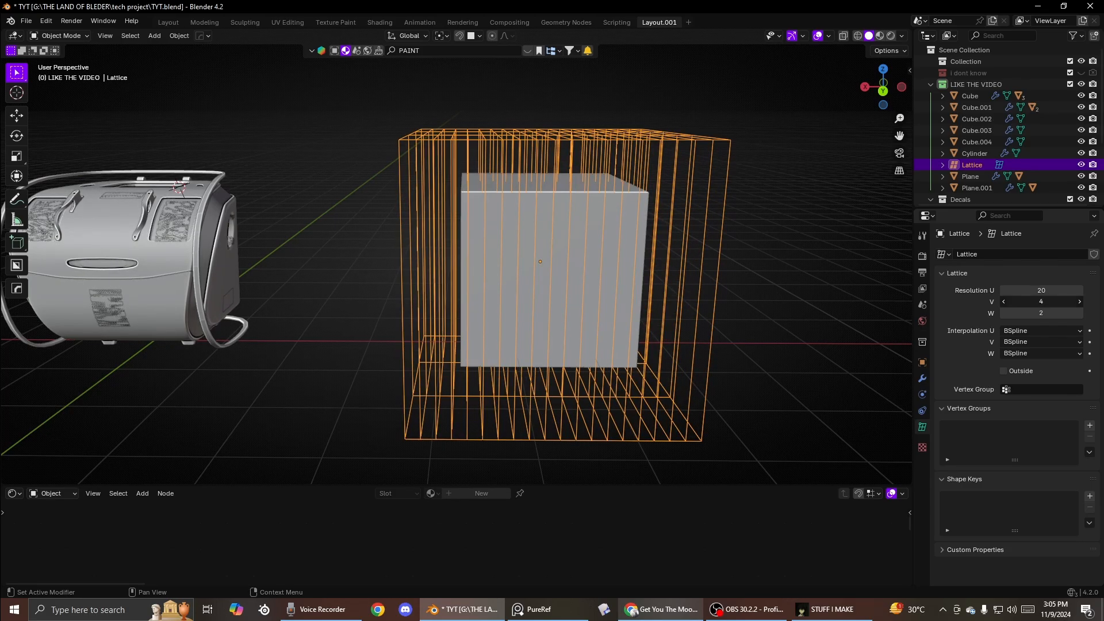
pyautogui.moveTo(768, 268)
pyautogui.mouseDown(button='middle')
pyautogui.moveTo(753, 279)
pyautogui.moveTo(768, 290)
pyautogui.mouseUp(button='middle')
pyautogui.moveTo(1029, 293); pyautogui.dragTo(971, 292)
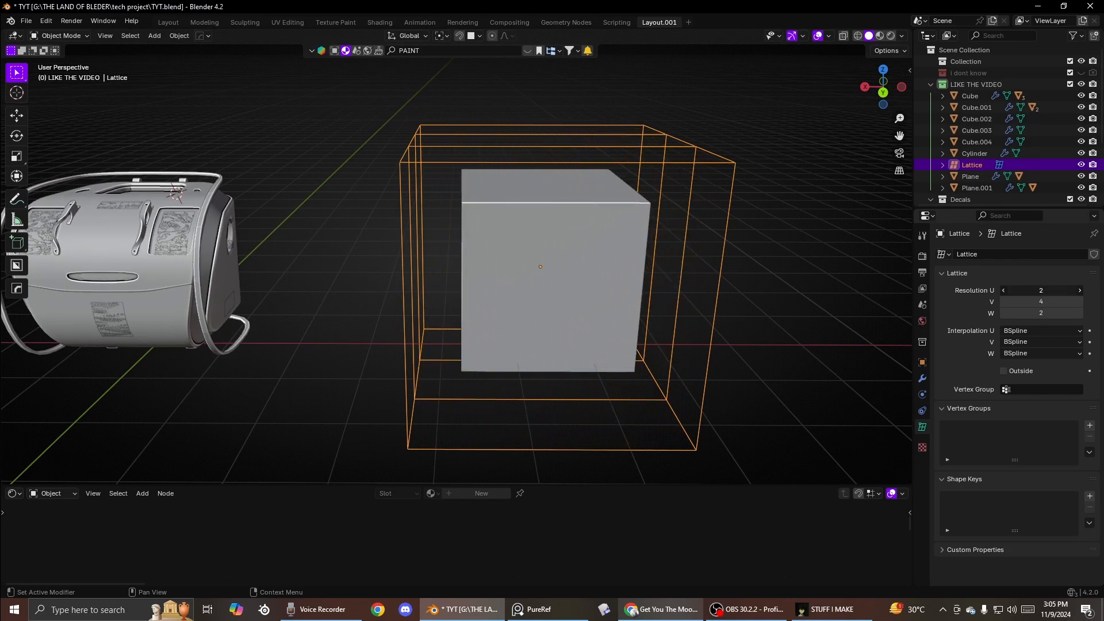
# - Try moving selected lattice points down along Z
pyautogui.press('Tab')
pyautogui.moveTo(804, 255); pyautogui.dragTo(626, 151, button='middle')
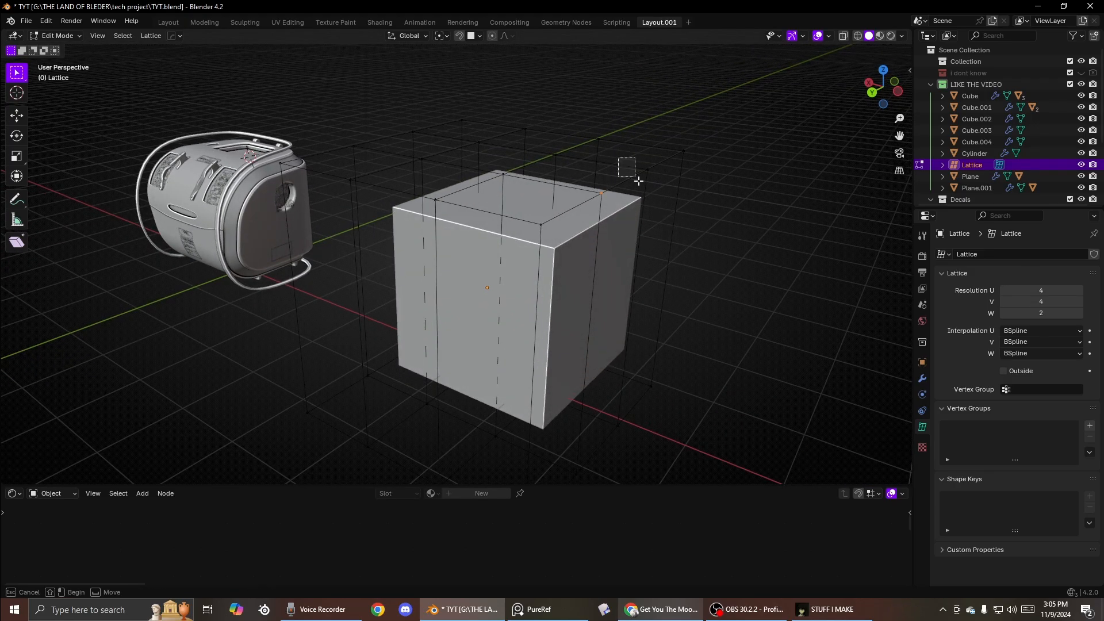
pyautogui.press('g')
pyautogui.press('z')
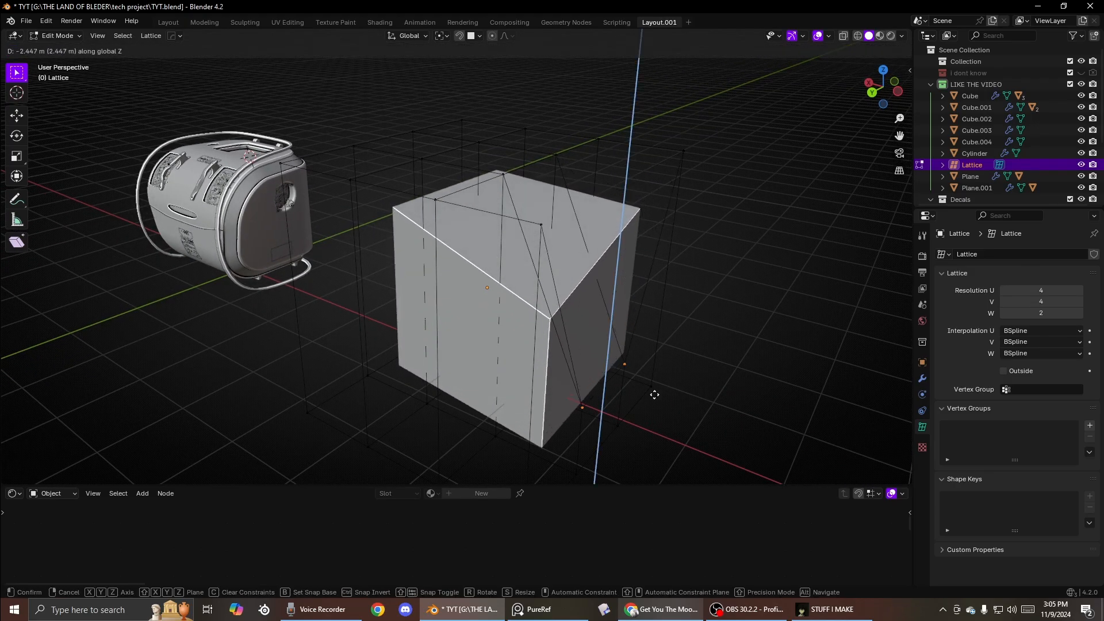
pyautogui.click(648, 312)
pyautogui.moveTo(648, 312); pyautogui.dragTo(522, 295, button='middle')
# - Move the lattice along Y and scale it down slightly to fit around the cube
pyautogui.hotkey('ctrl', 'Tab')
pyautogui.click(521, 248)
pyautogui.press('KP_1')
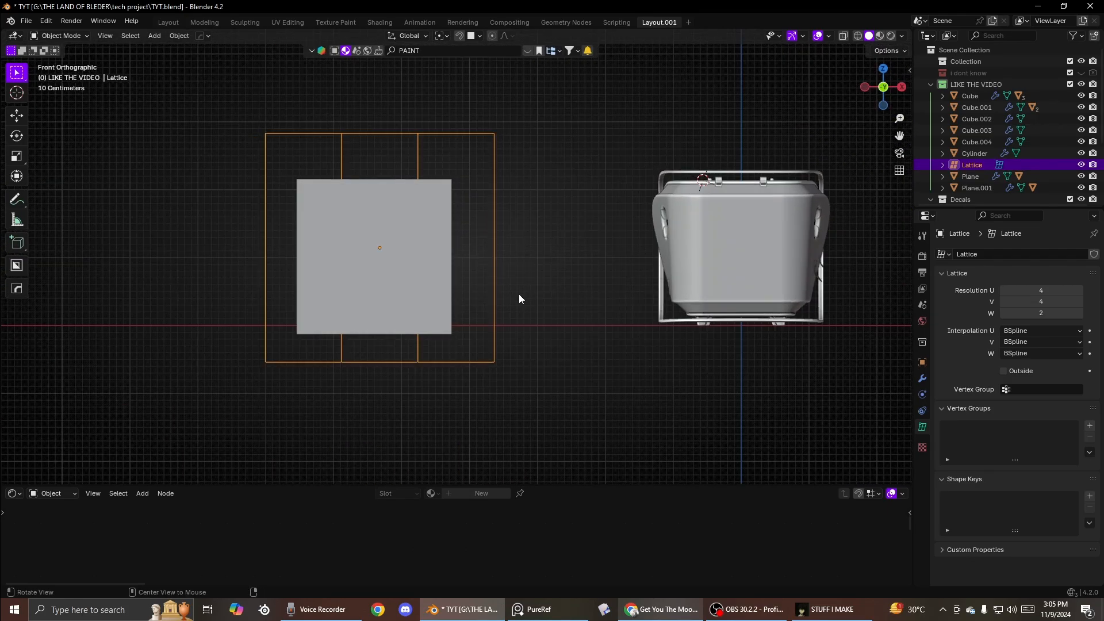
pyautogui.press('KP_7')
pyautogui.press('g')
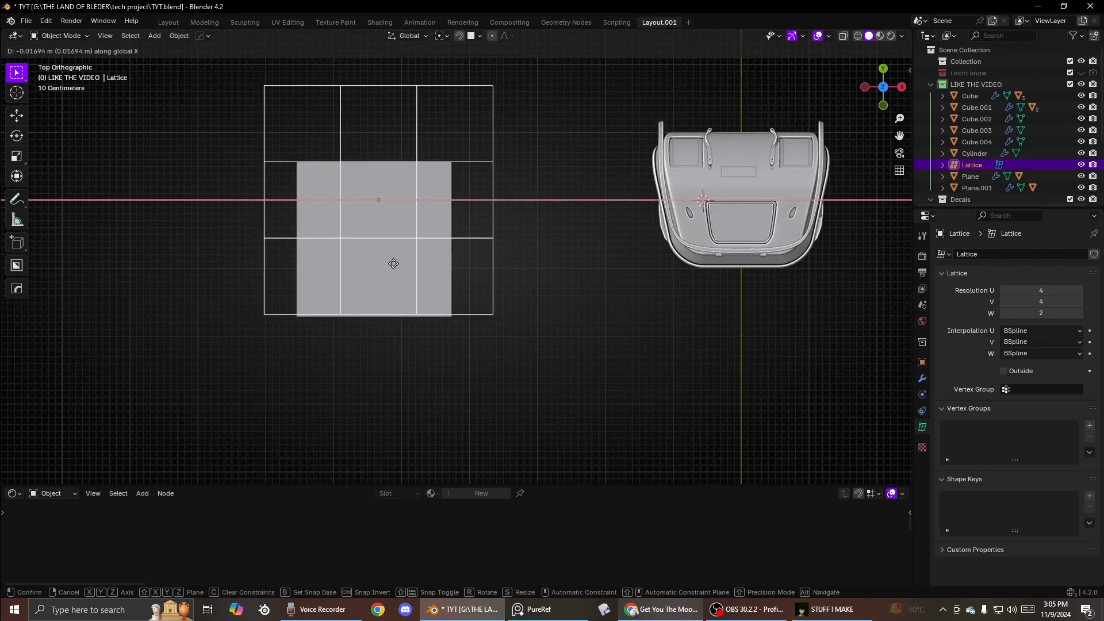
pyautogui.press('y')
pyautogui.press('s')
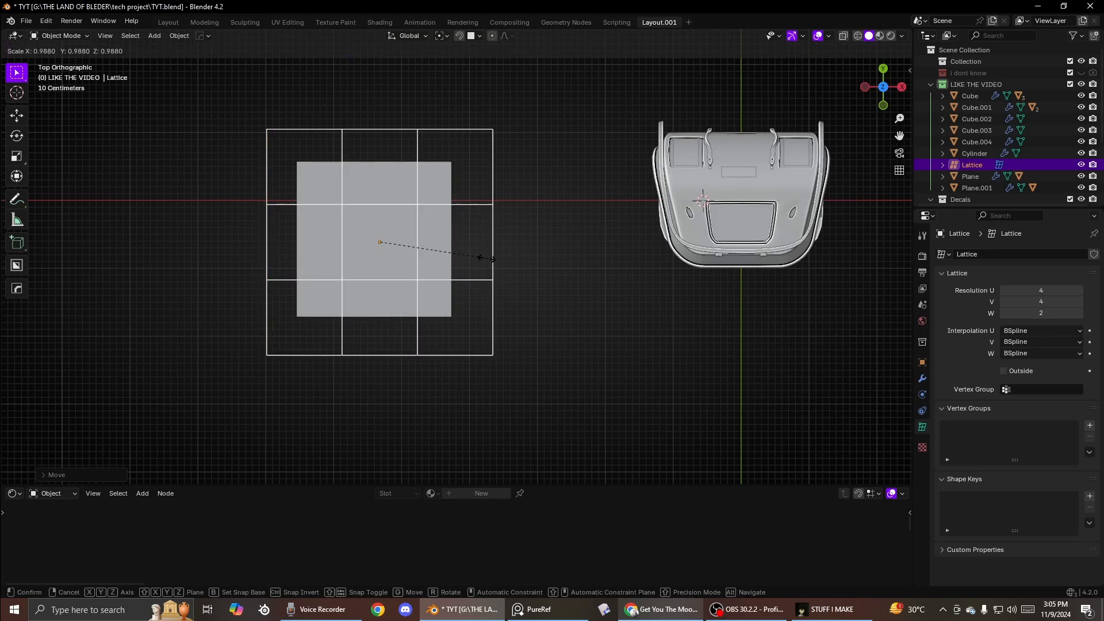
pyautogui.click(468, 258)
# - Move a column of lattice points along Z, then undo the move
pyautogui.press('Tab')
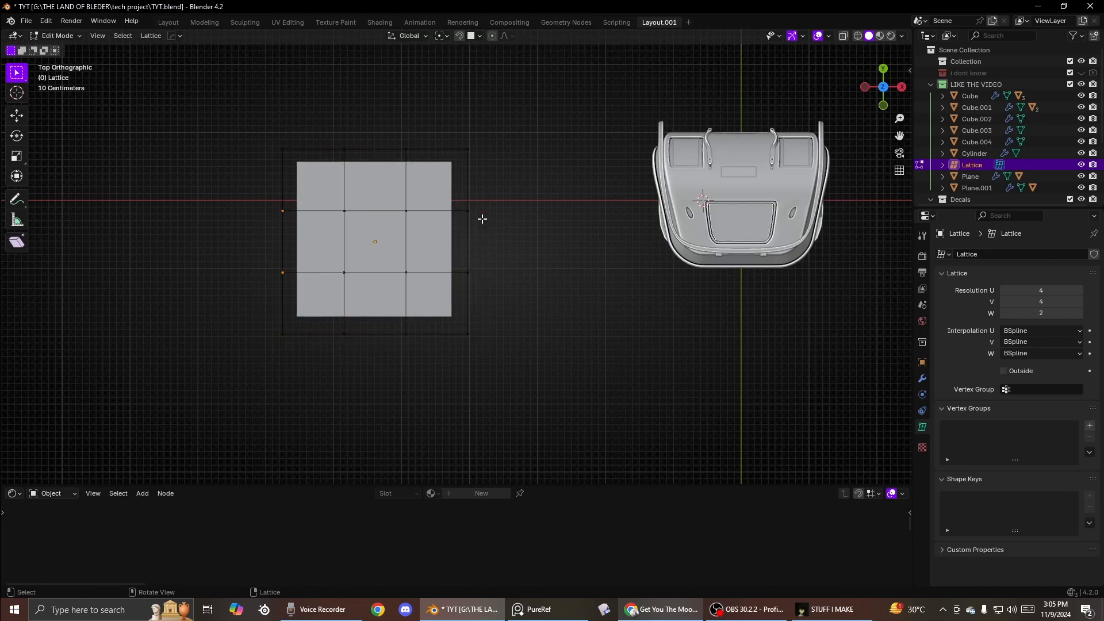
pyautogui.moveTo(481, 217); pyautogui.dragTo(546, 288, button='middle')
pyautogui.press('g')
pyautogui.press('z')
pyautogui.click(533, 403)
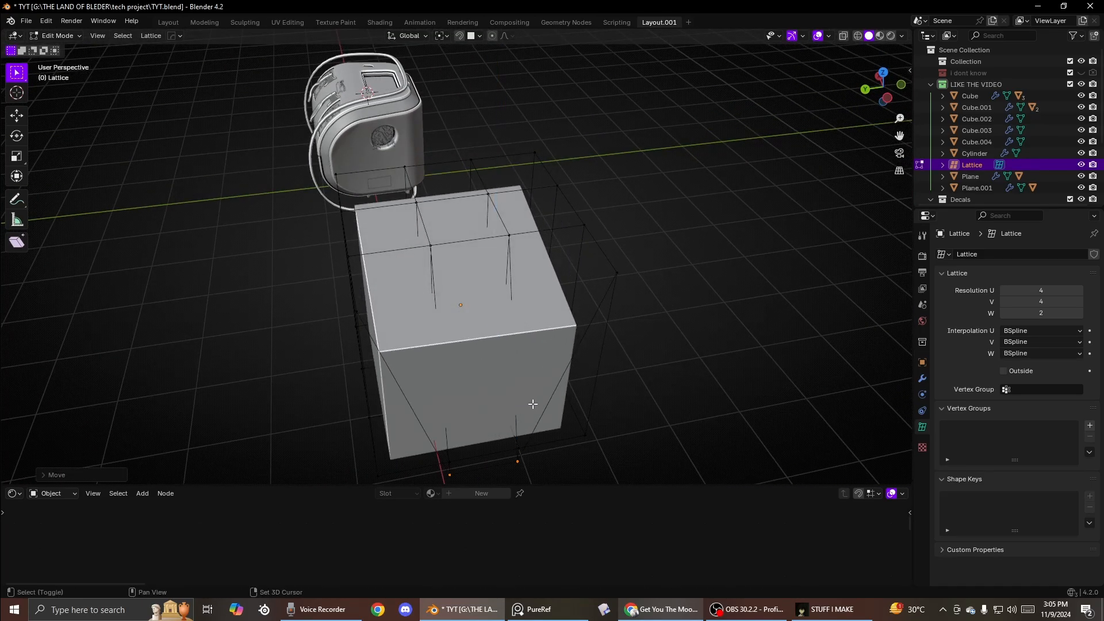
pyautogui.keyDown('shift'); pyautogui.moveTo(532, 379); pyautogui.dragTo(533, 256, button='middle'); pyautogui.keyUp('shift')
pyautogui.moveTo(534, 256); pyautogui.dragTo(578, 218, button='middle')
pyautogui.keyDown('shift'); pyautogui.moveTo(578, 219); pyautogui.dragTo(540, 264, button='middle'); pyautogui.keyUp('shift')
pyautogui.hotkey('ctrl', 'z')
pyautogui.press('Tab')
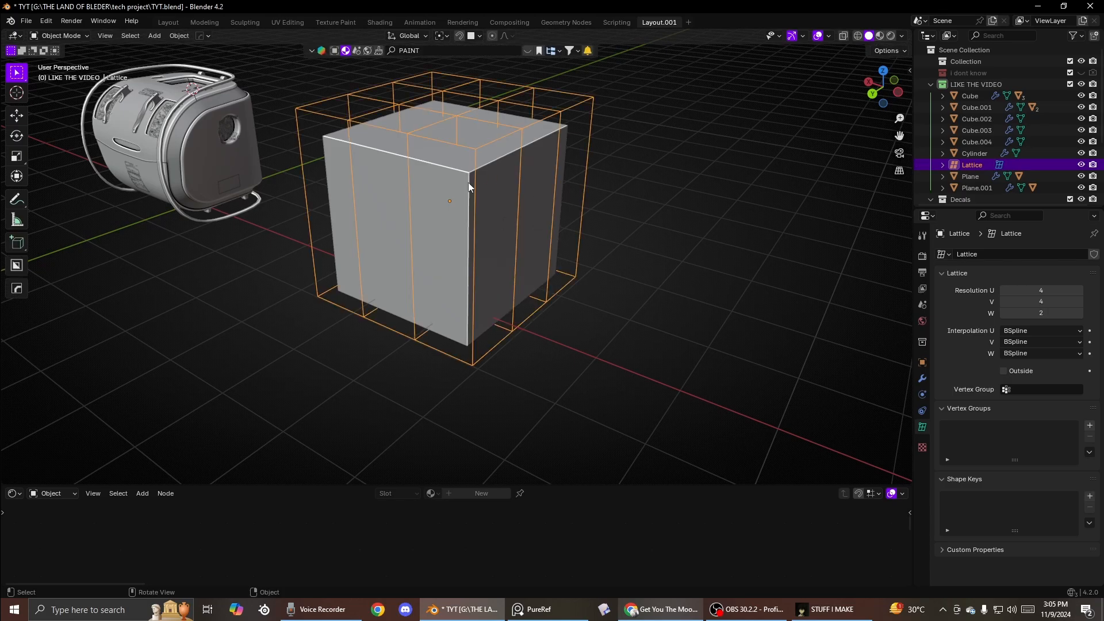
# - Subdivide the whole cube mesh with 50 cuts and return to object mode
pyautogui.click(454, 254)
pyautogui.press('Tab')
pyautogui.rightClick(488, 145)
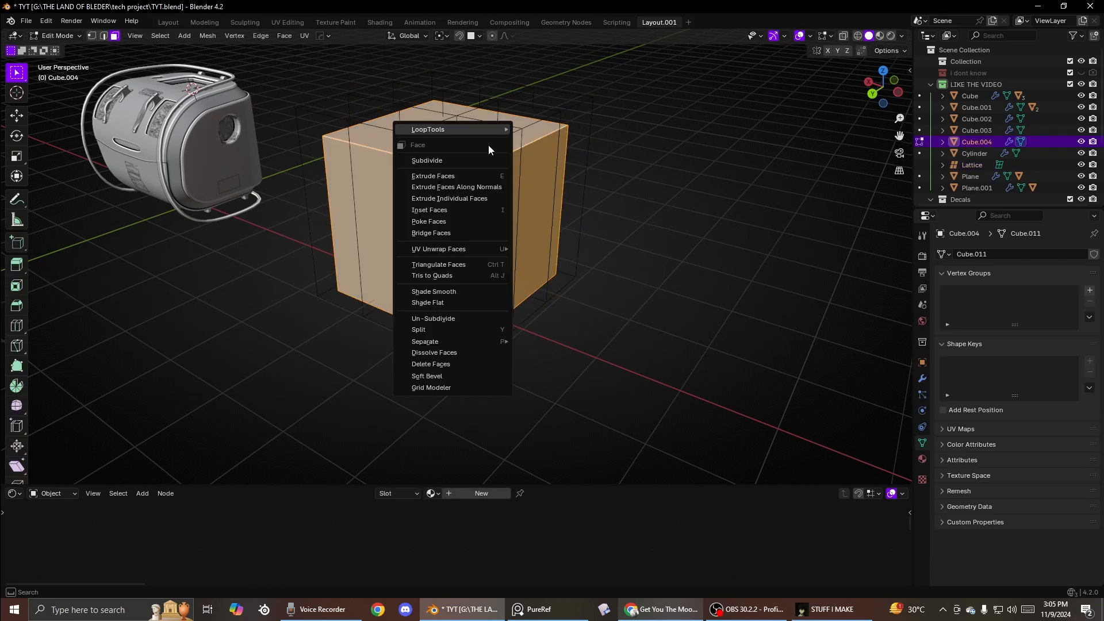
pyautogui.click(460, 162)
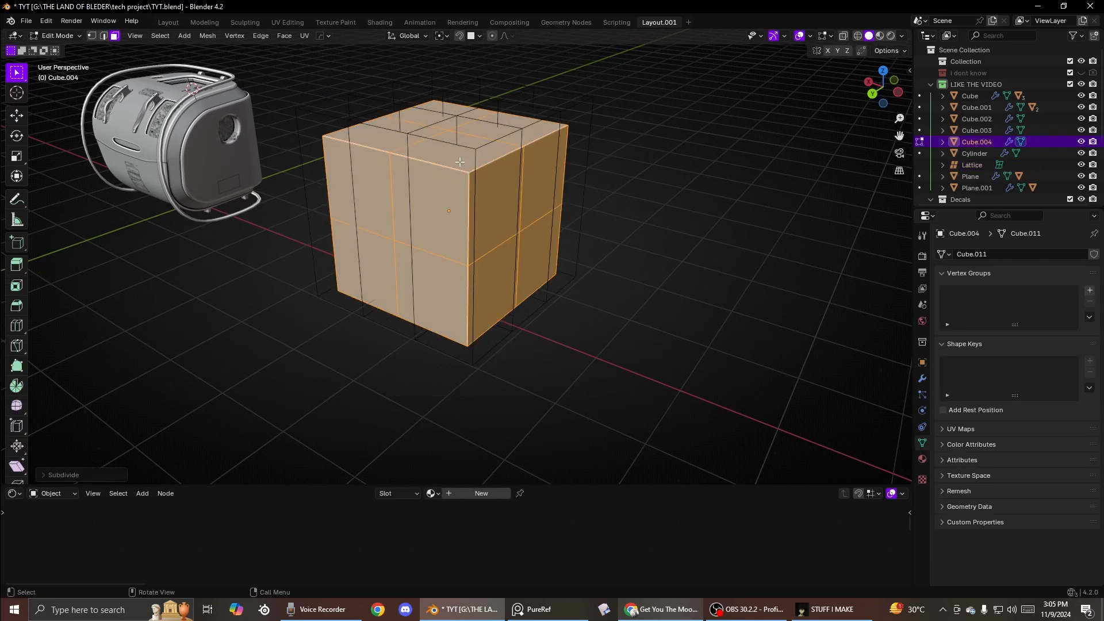
pyautogui.click(90, 475)
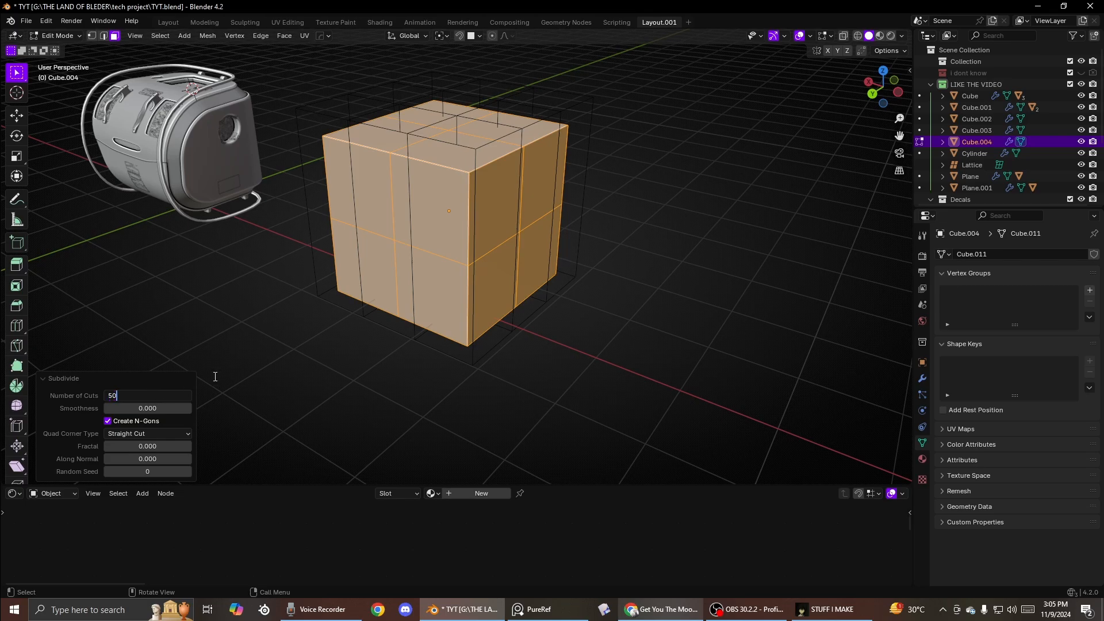
pyautogui.press('Return')
pyautogui.press('Tab')
# - Enter lattice edit mode and move selected lattice points along Z, then undo the move
pyautogui.moveTo(402, 370); pyautogui.dragTo(478, 143, button='middle')
pyautogui.click(465, 194)
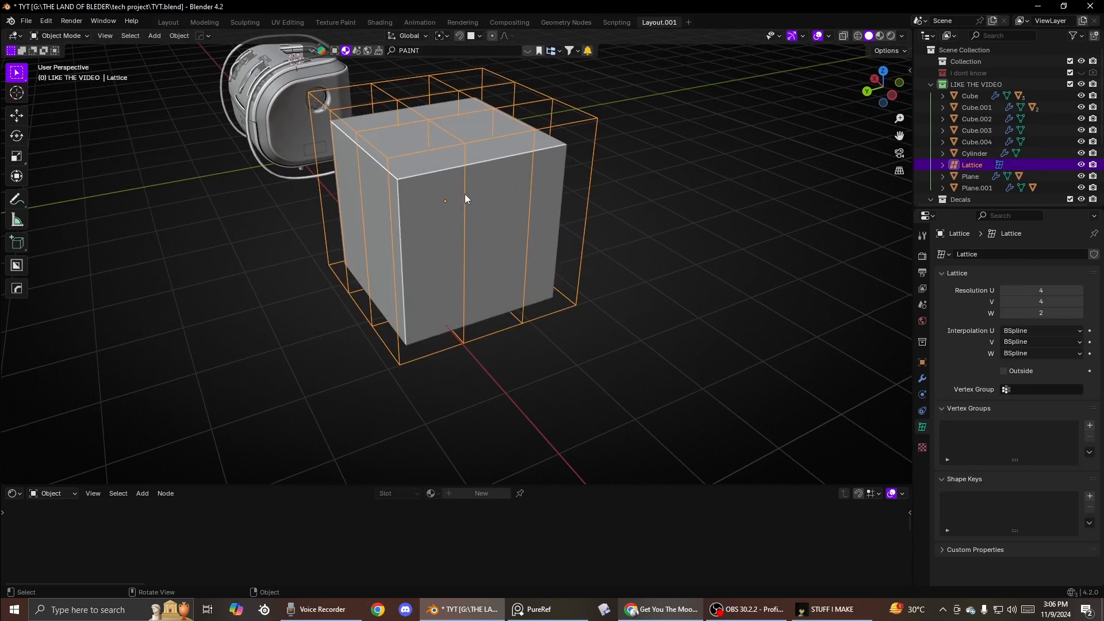
pyautogui.press('Tab')
pyautogui.press('g')
pyautogui.press('z')
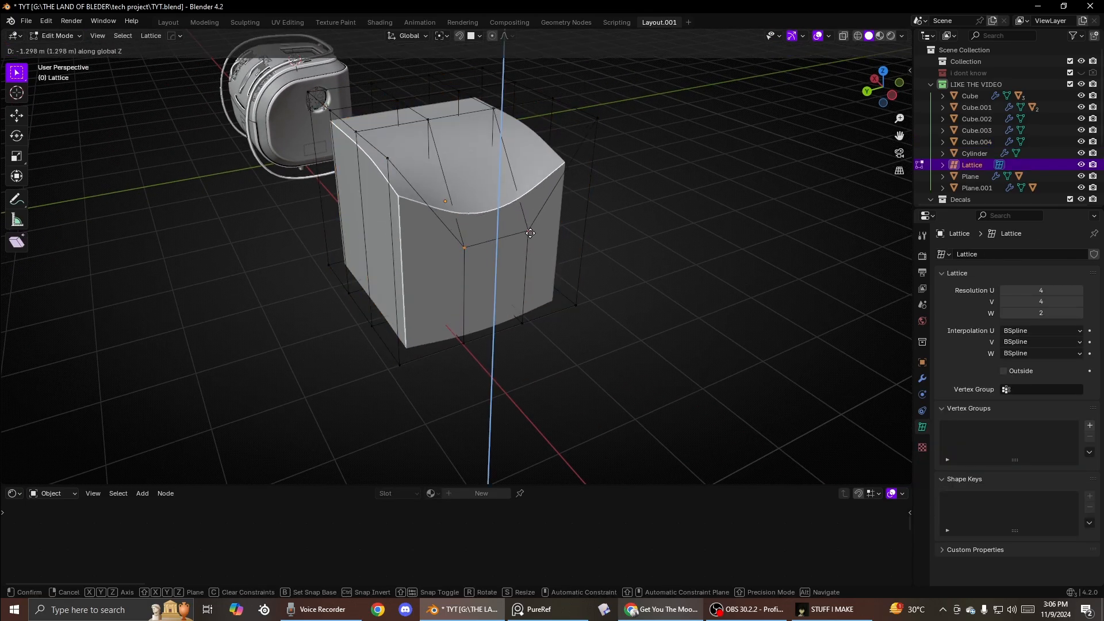
pyautogui.click(543, 321)
pyautogui.moveTo(542, 320); pyautogui.dragTo(509, 278, button='middle')
pyautogui.hotkey('ctrl', 'z')
# - Move the selected lattice points down about 1.31 m along Z
pyautogui.press('g')
pyautogui.press('z')
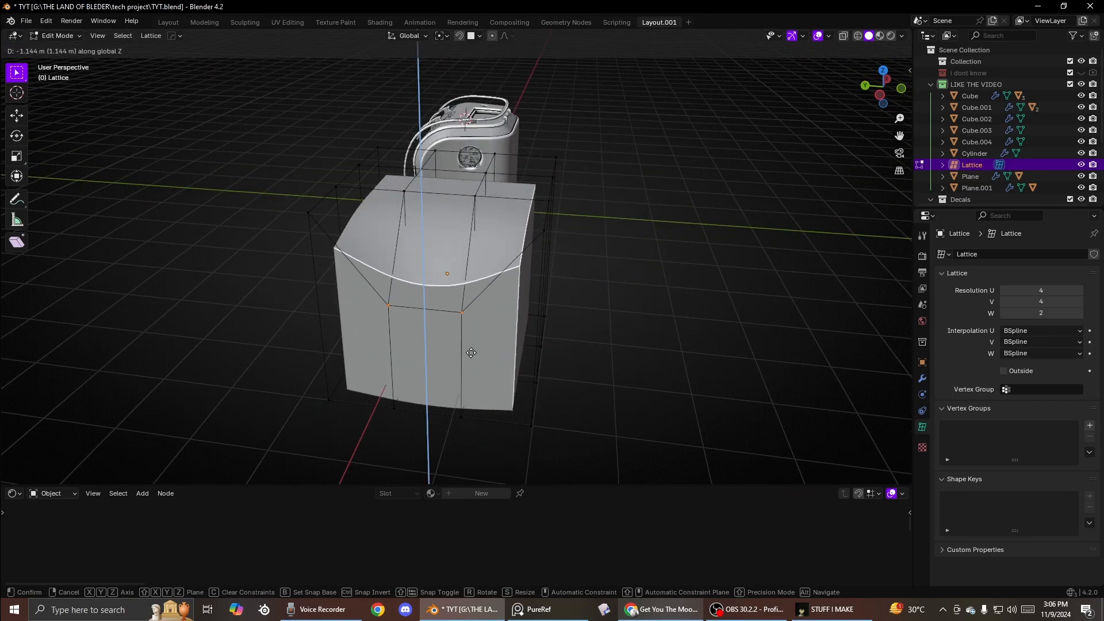
pyautogui.click(424, 366)
pyautogui.press('r')
pyautogui.press('r')
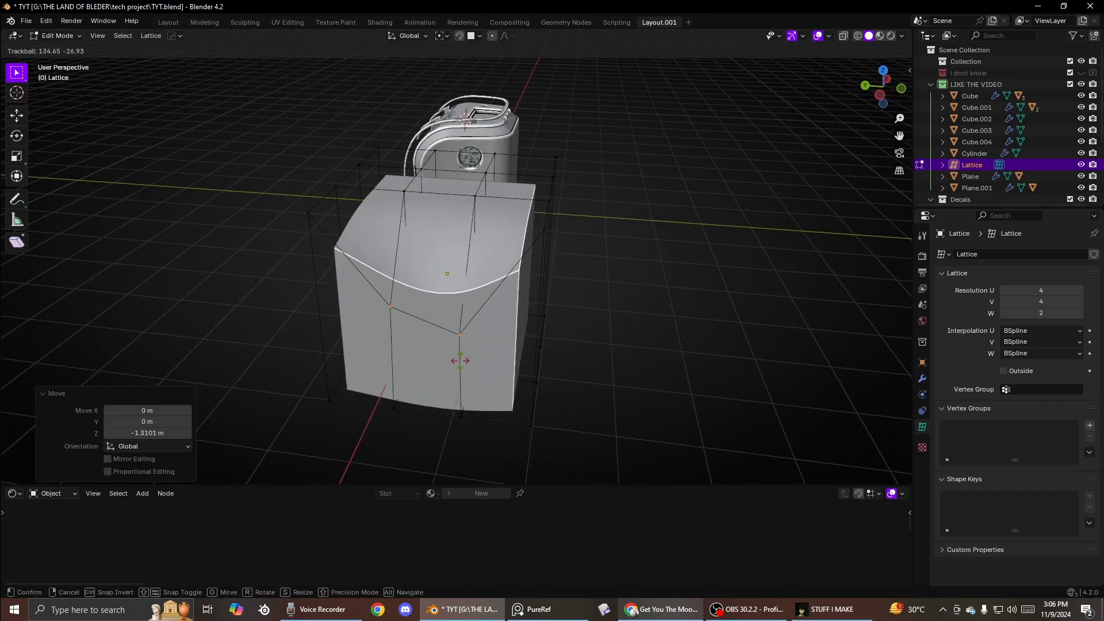
pyautogui.rightClick(335, 220)
# - Select a lattice point on the cube's side and move it up about 0.57 m along Z
pyautogui.moveTo(362, 222); pyautogui.dragTo(460, 190, button='middle')
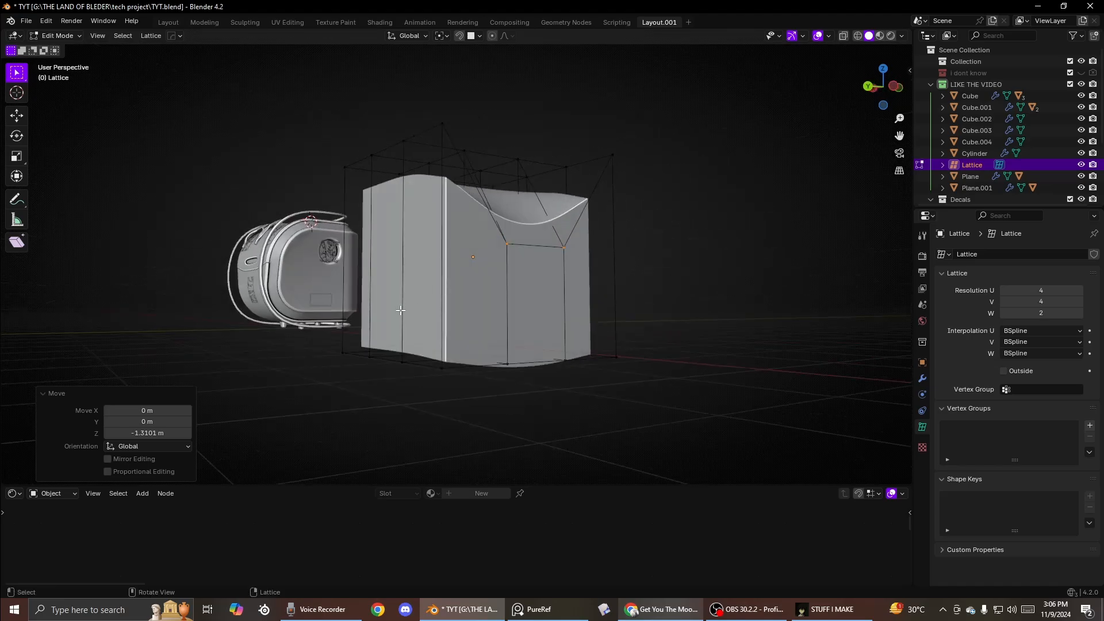
pyautogui.moveTo(400, 310); pyautogui.dragTo(445, 258, button='middle')
pyautogui.click(463, 286)
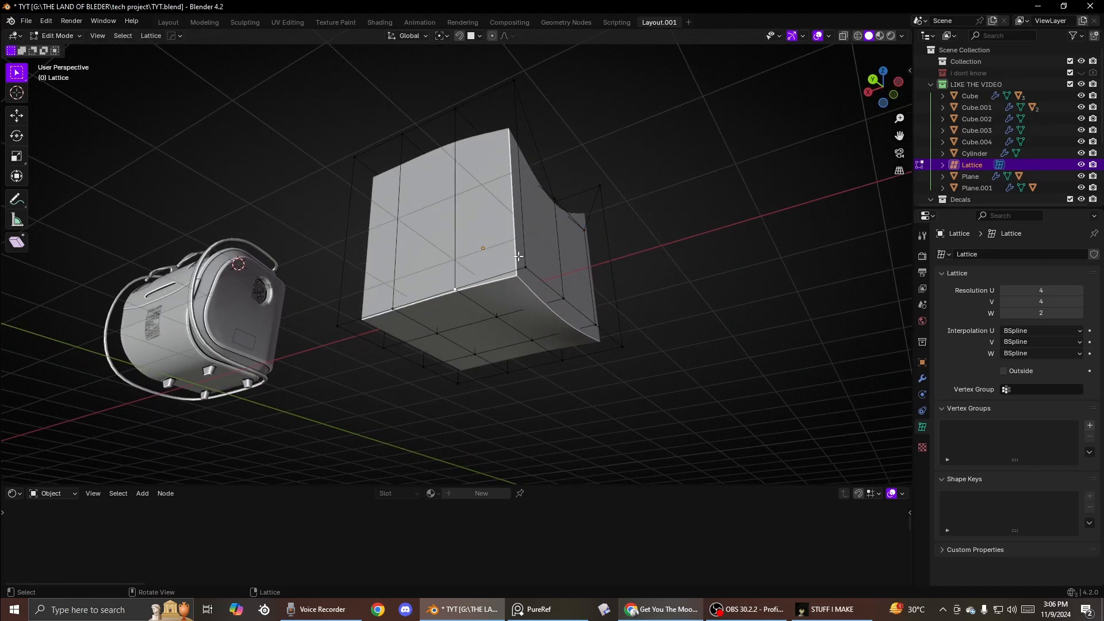
pyautogui.moveTo(538, 278); pyautogui.dragTo(538, 278)
pyautogui.press('g')
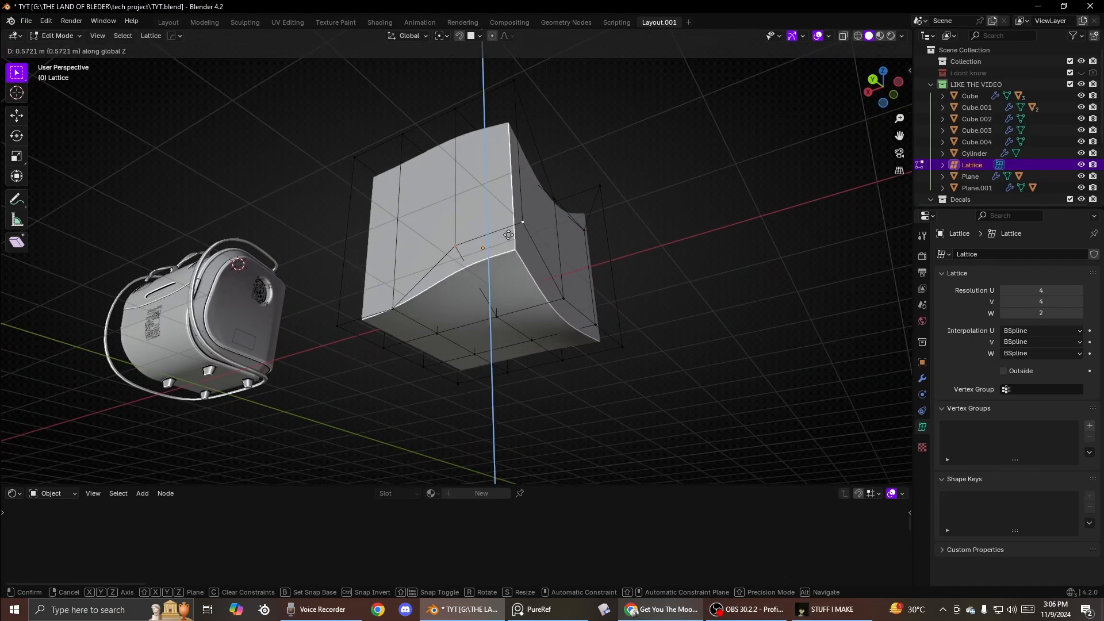
pyautogui.click(520, 205)
# - Trackball-rotate the selected lattice points by about -87.7° and -79.6°
pyautogui.moveTo(522, 205); pyautogui.dragTo(537, 234, button='middle')
pyautogui.press('r')
pyautogui.press('r')
pyautogui.click(519, 172)
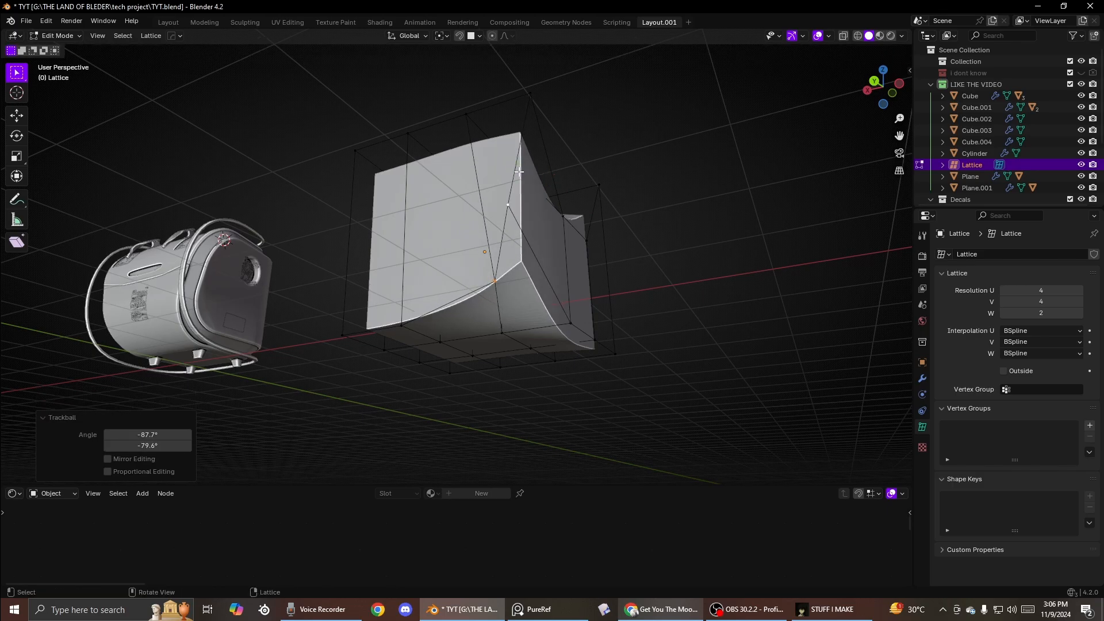
# - Move the selected lattice points freely upward by about 1.9 m
pyautogui.moveTo(519, 172); pyautogui.dragTo(564, 132, button='middle')
pyautogui.press('g')
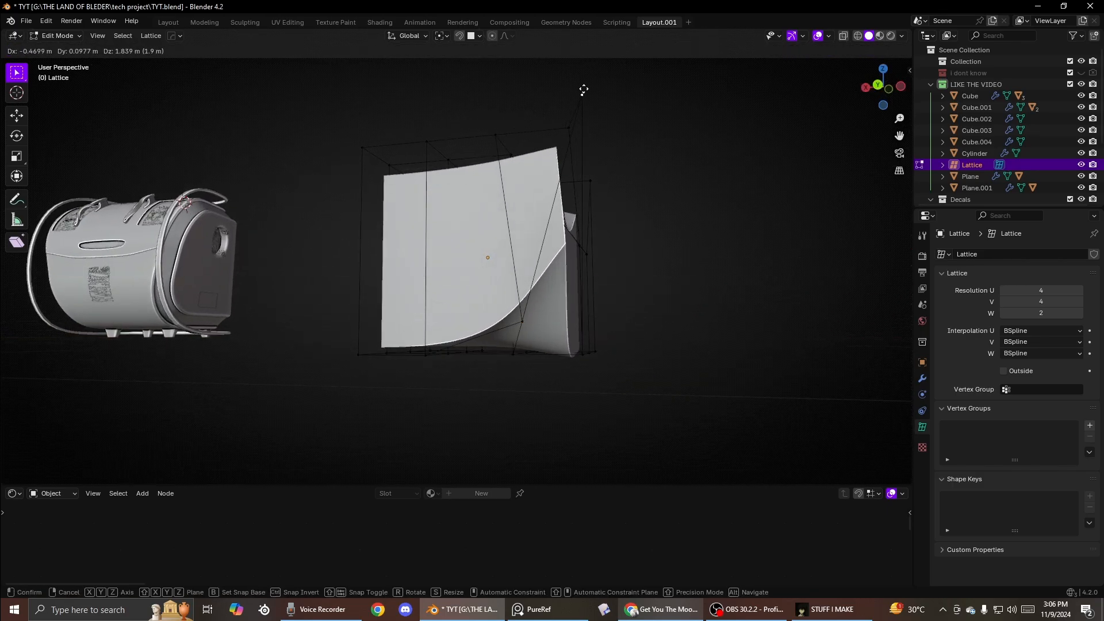
pyautogui.click(583, 89)
# - Move the selected lattice points slightly down and back
pyautogui.moveTo(583, 90); pyautogui.dragTo(581, 153, button='middle')
pyautogui.press('g')
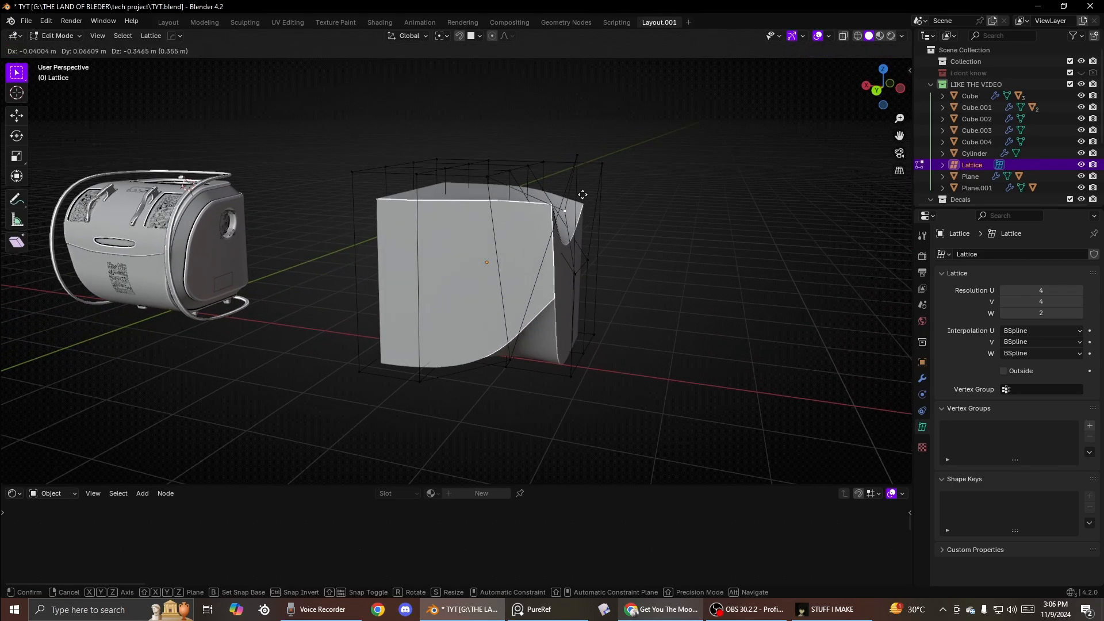
pyautogui.click(552, 386)
# - Scale the selected lattice points by -1.254 and leave lattice edit mode
pyautogui.moveTo(552, 386); pyautogui.dragTo(364, 443, button='middle')
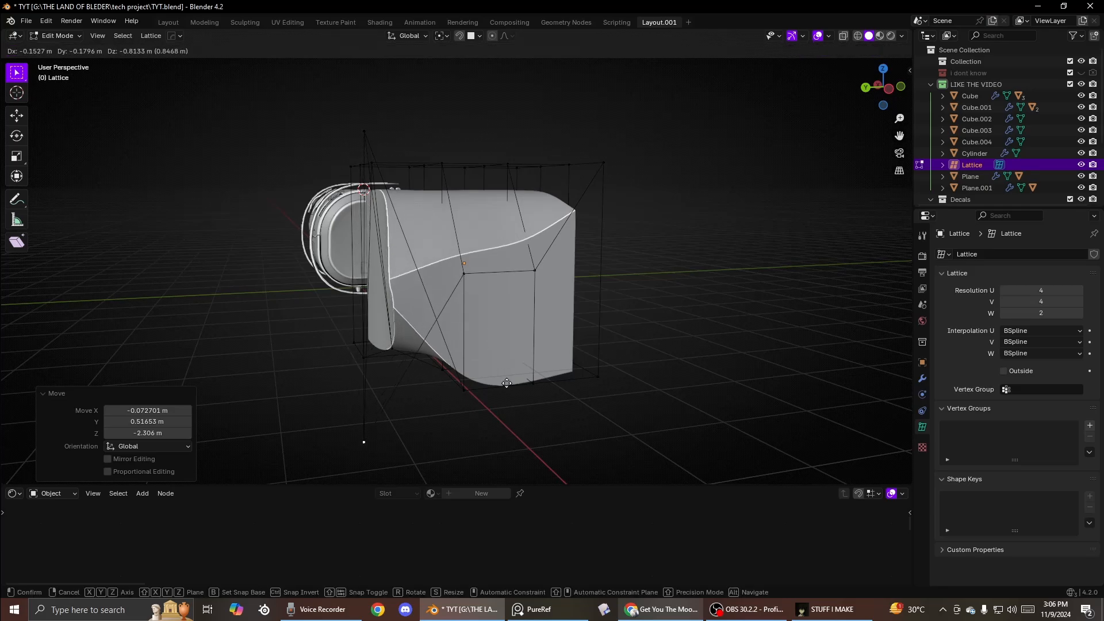
pyautogui.moveTo(462, 357); pyautogui.dragTo(497, 294, button='middle')
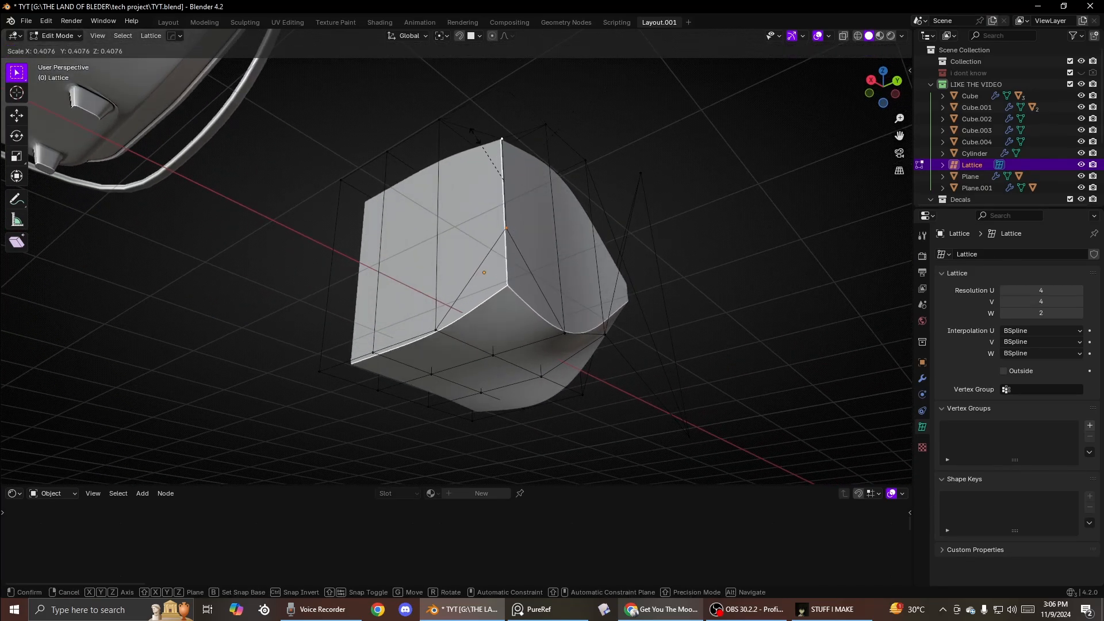
pyautogui.click(332, 248)
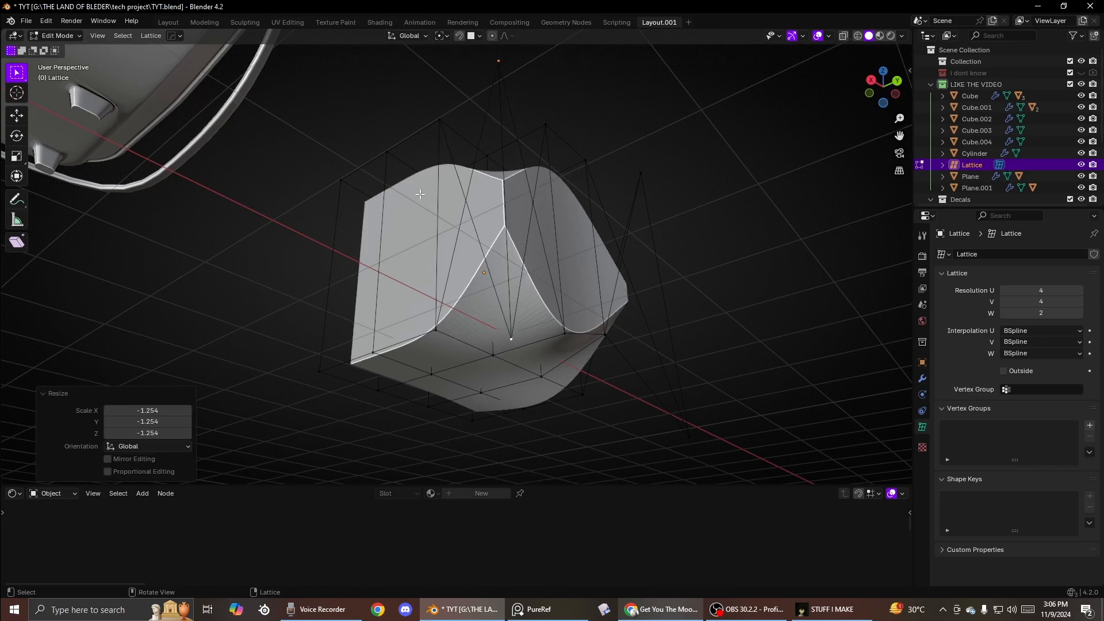
pyautogui.moveTo(332, 248); pyautogui.dragTo(546, 239, button='middle')
pyautogui.press('Tab')
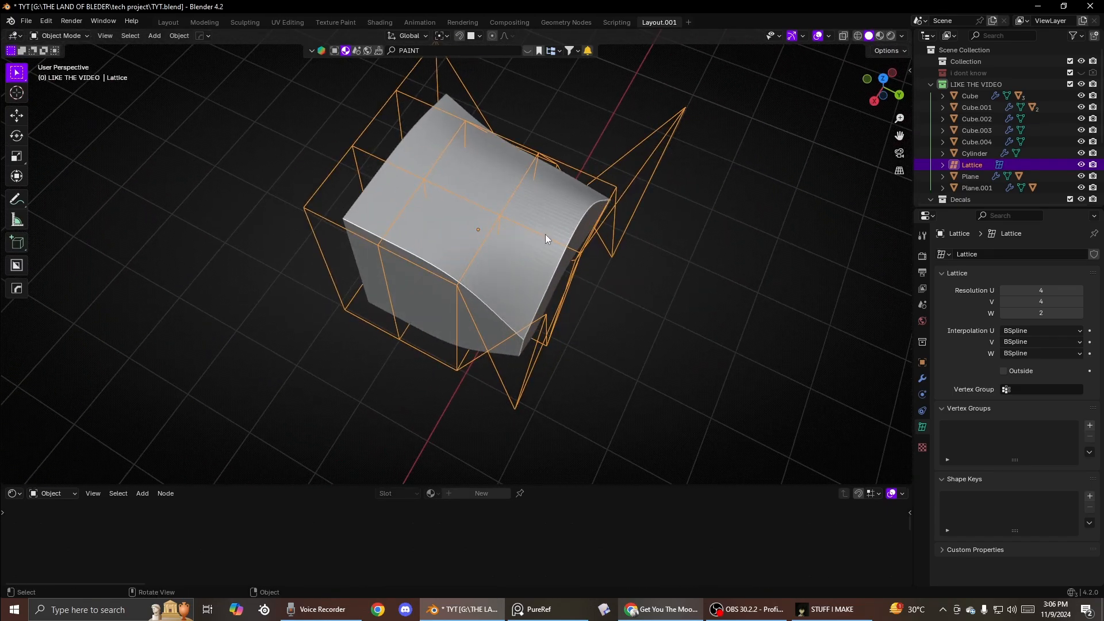
# - Add a HardOps mirror modifier to the deformed cube along the Y axis
pyautogui.press('q')
pyautogui.moveTo(449, 233); pyautogui.dragTo(514, 189, button='middle')
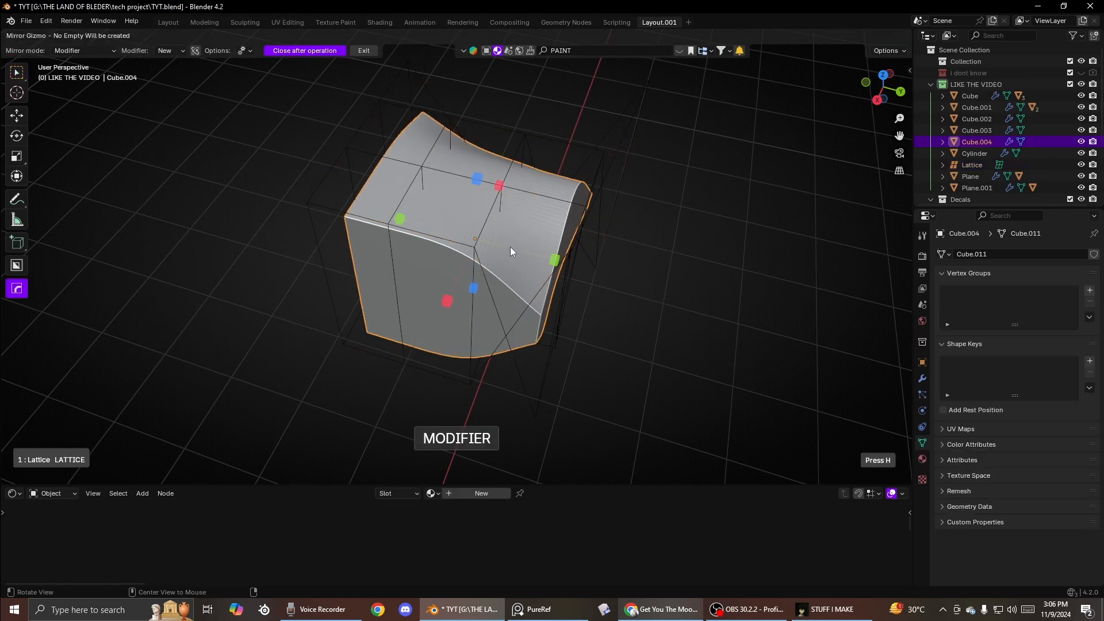
pyautogui.moveTo(584, 263); pyautogui.dragTo(434, 219, button='middle')
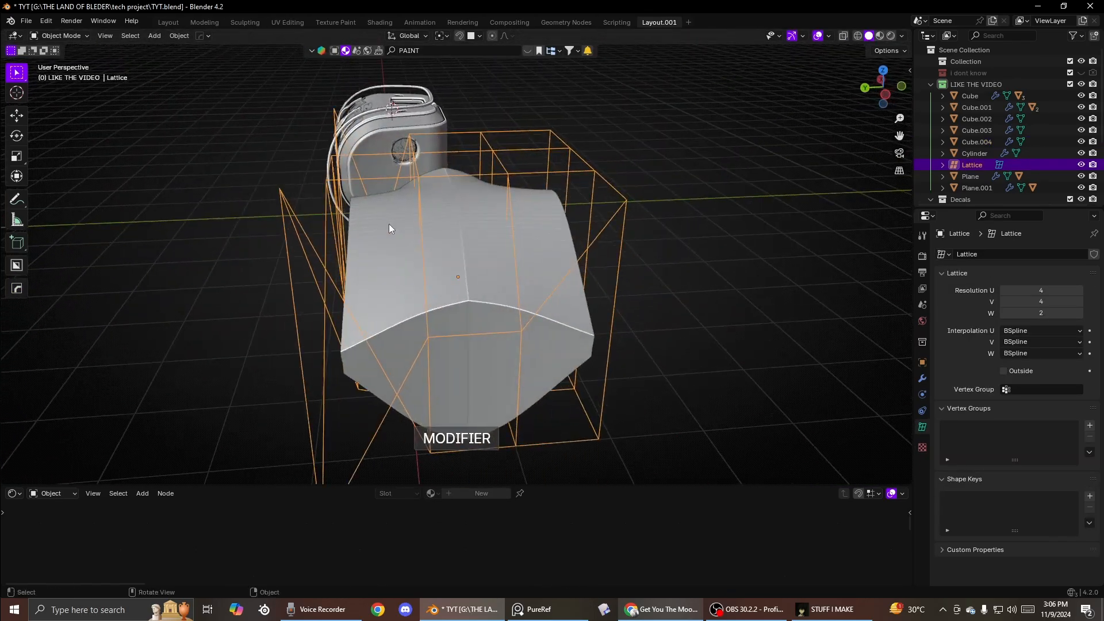
# - Rotate selected lattice points about -17.7° around the Z axis
pyautogui.press('Tab')
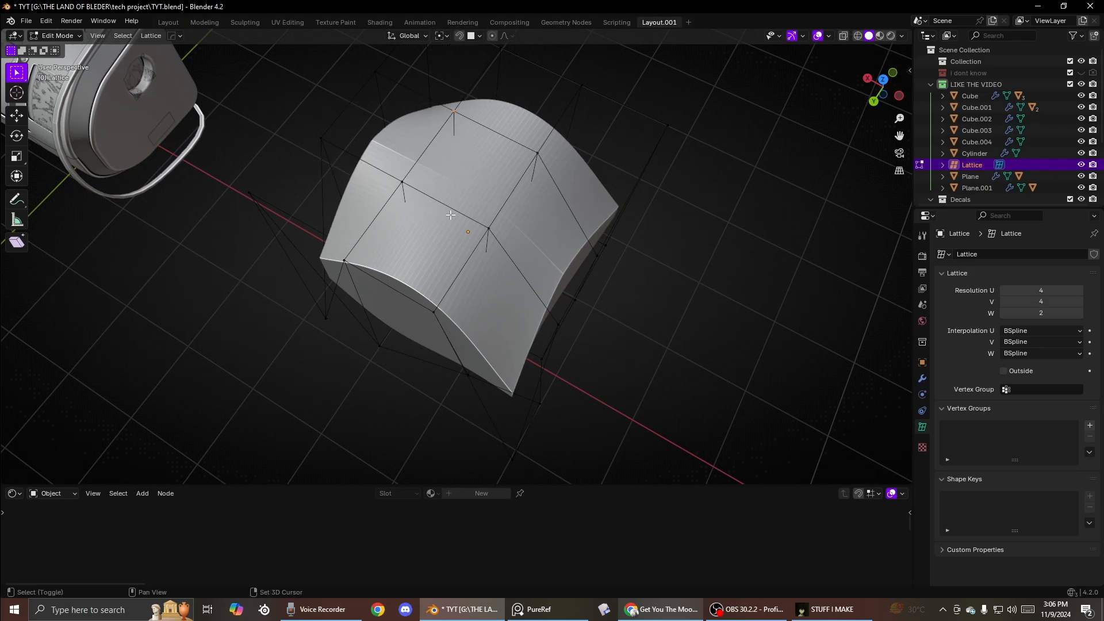
pyautogui.press('r')
pyautogui.press('z')
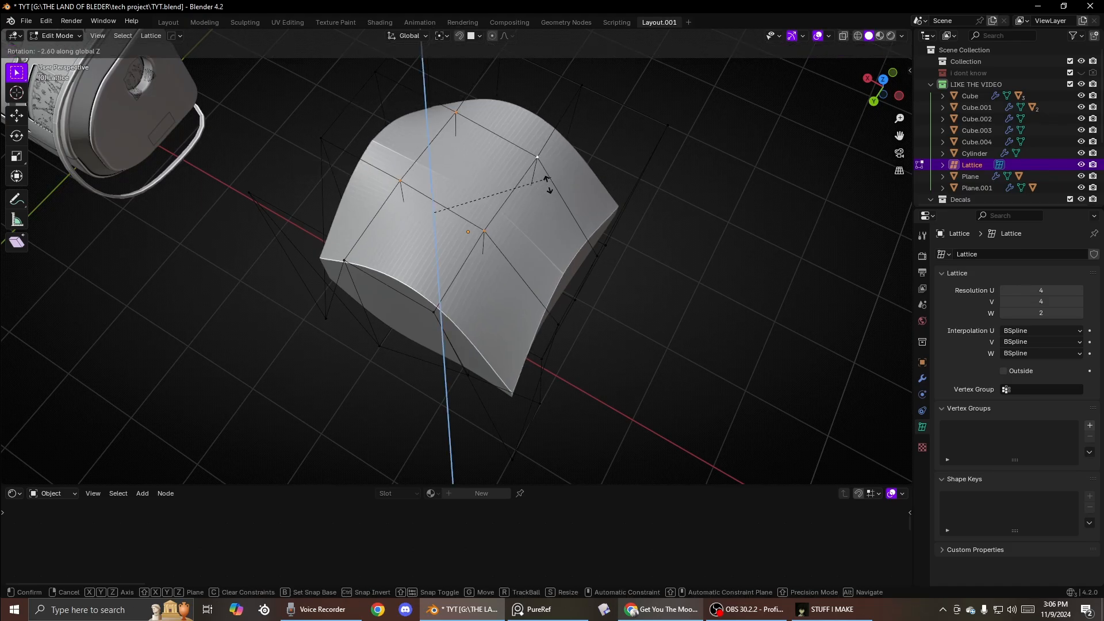
pyautogui.click(505, 209)
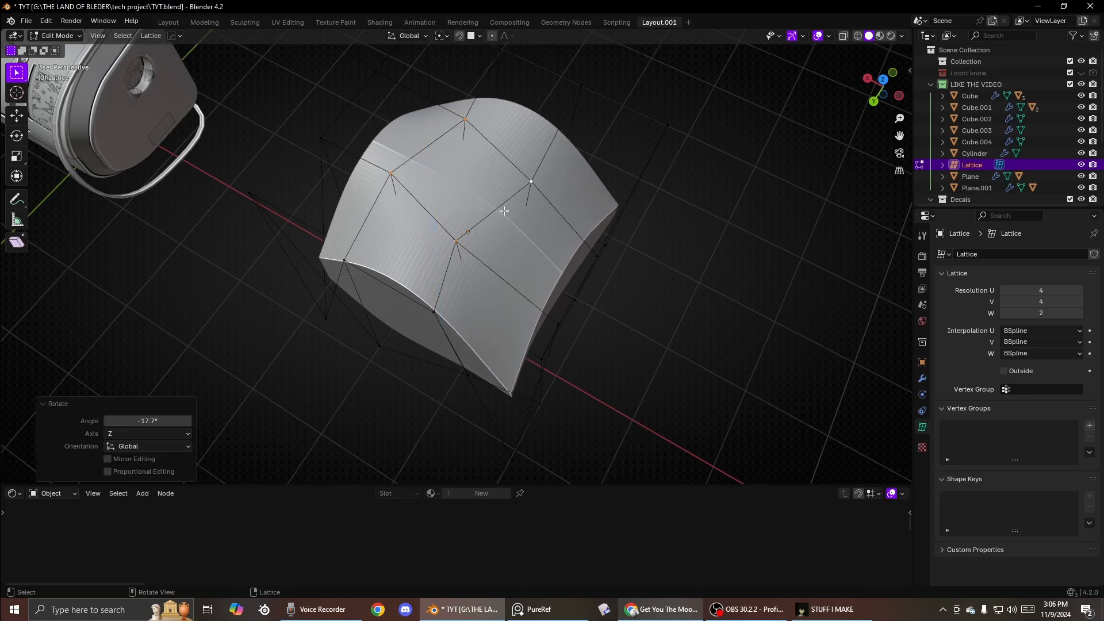
pyautogui.moveTo(505, 209); pyautogui.dragTo(428, 244, button='middle')
# - Move the selected lattice points and scale them up by 2.738
pyautogui.press('g')
pyautogui.click(433, 99)
pyautogui.moveTo(434, 99); pyautogui.dragTo(494, 144, button='middle')
pyautogui.press('s')
pyautogui.click(692, 212)
# - Scale the selected lattice points down to 0.820
pyautogui.scroll(-3, 661, 214)
pyautogui.moveTo(537, 222); pyautogui.dragTo(598, 184, button='middle')
pyautogui.press('s')
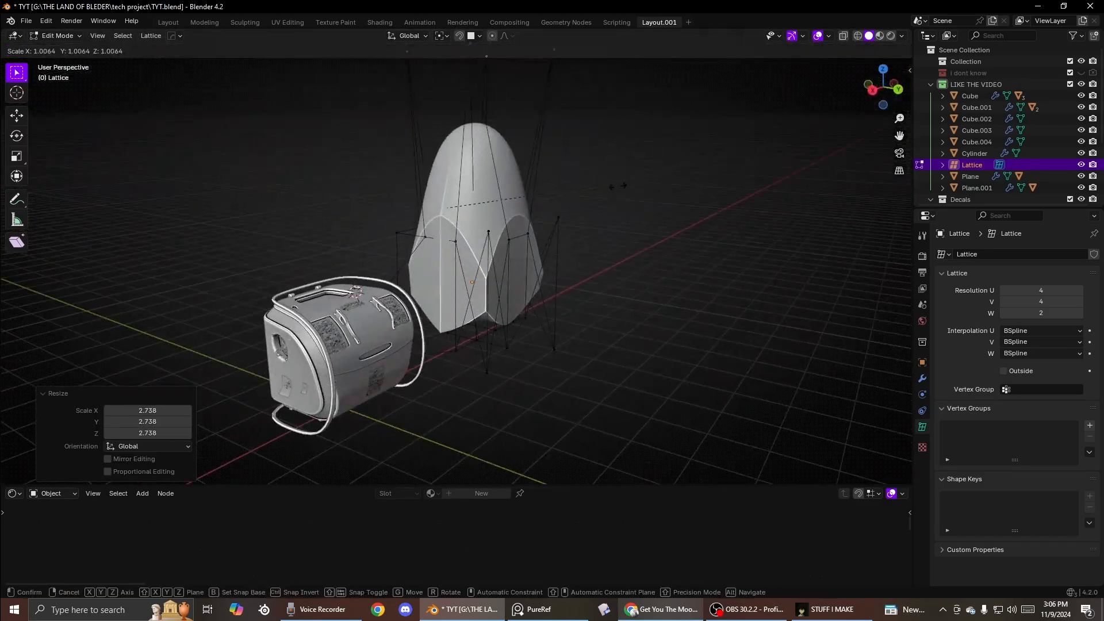
pyautogui.click(576, 166)
# - Move the selected lattice points up and sideways, then leave lattice edit mode
pyautogui.press('g')
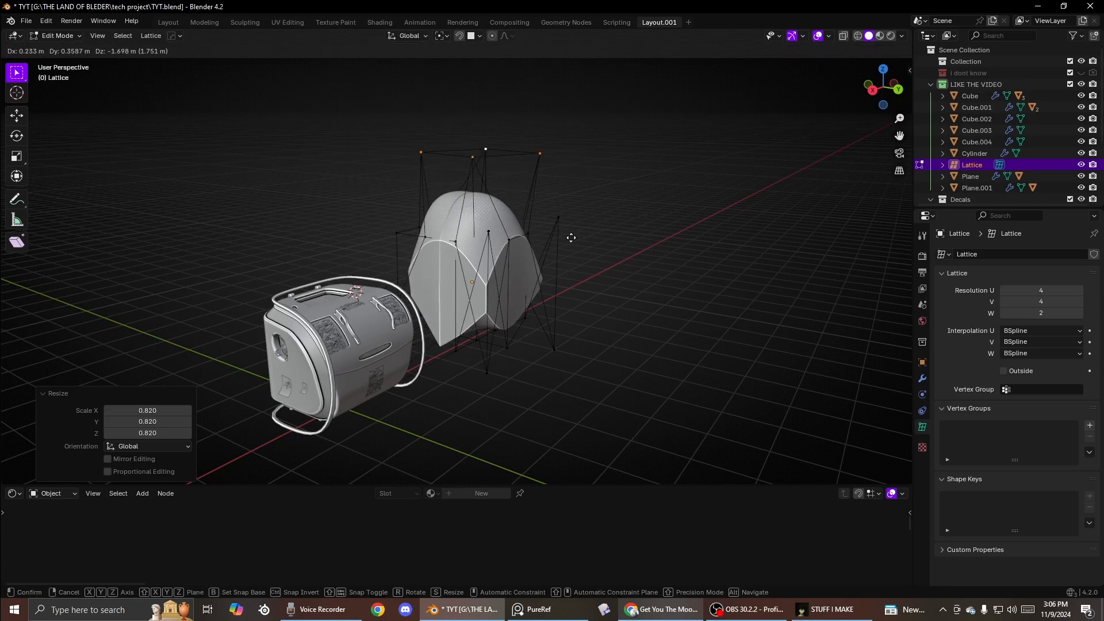
pyautogui.click(523, 150)
pyautogui.moveTo(522, 150); pyautogui.dragTo(566, 239, button='middle')
pyautogui.press('Tab')
# - Apply the Lattice modifier and the Hops_Mirror modifier on the deformed cube
pyautogui.moveTo(575, 170); pyautogui.dragTo(690, 164, button='middle')
pyautogui.click(484, 241)
pyautogui.moveTo(484, 241); pyautogui.dragTo(501, 217, button='middle')
pyautogui.moveTo(833, 345); pyautogui.dragTo(603, 234, button='middle')
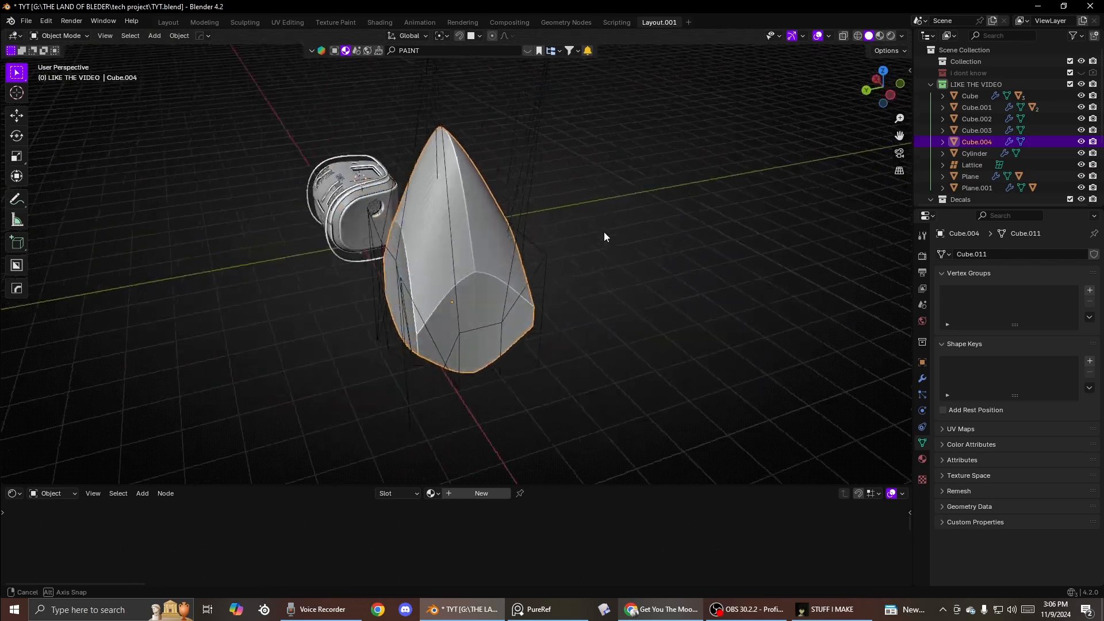
pyautogui.click(923, 379)
pyautogui.hotkey('ctrl', 'a')
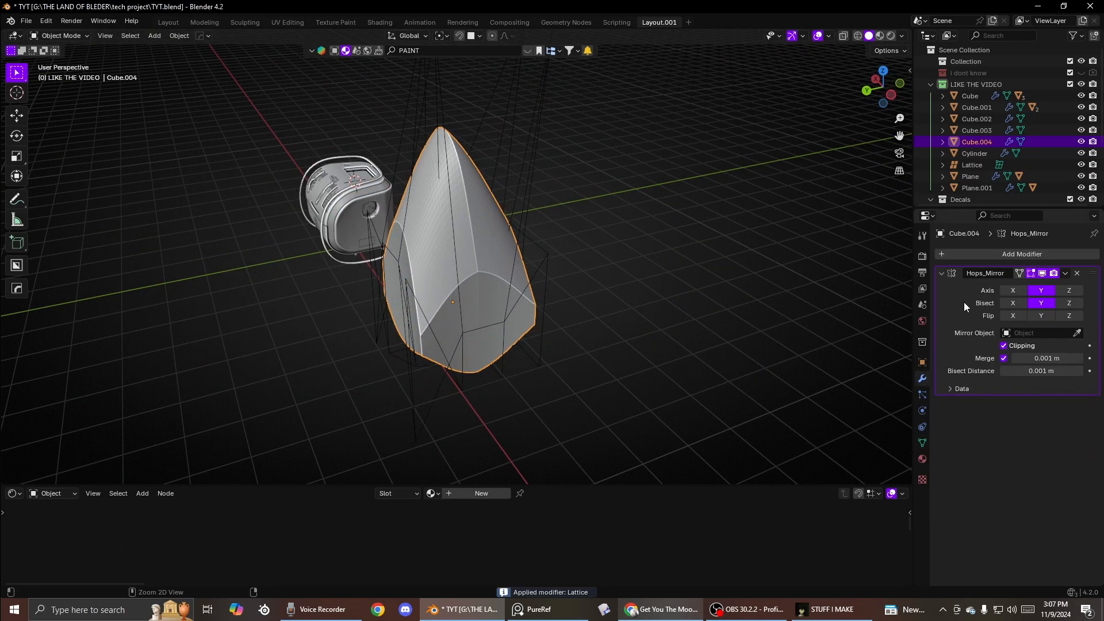
pyautogui.hotkey('ctrl', 'a')
# - Delete the lattice object
pyautogui.press('Tab')
pyautogui.press('Tab')
pyautogui.click(533, 177)
pyautogui.press('x')
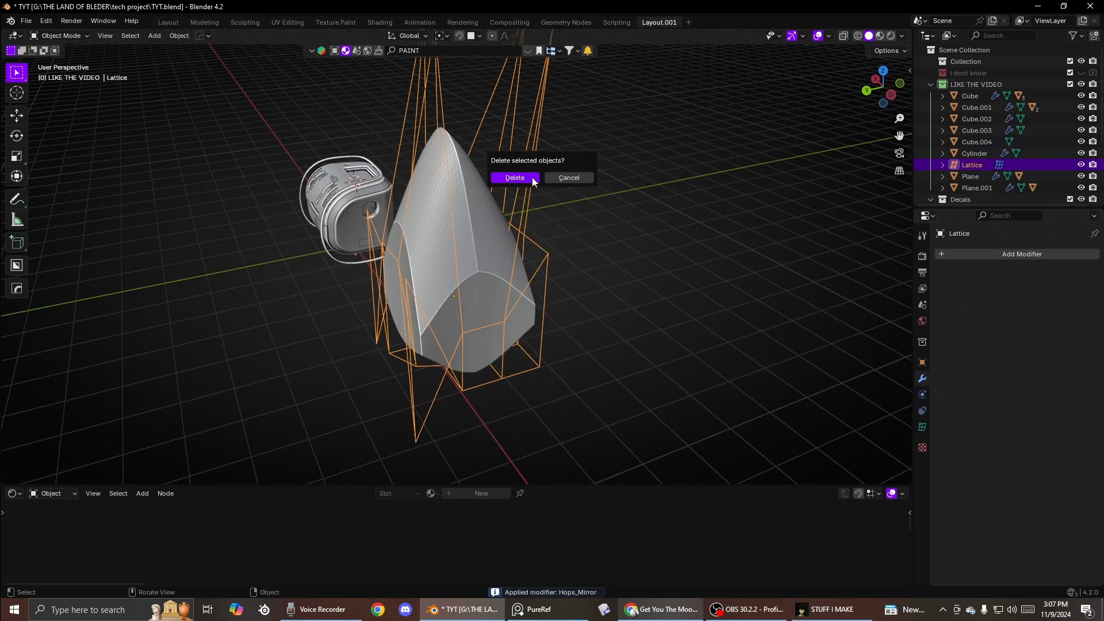
pyautogui.click(532, 177)
# - Trackball-rotate the deformed cube
pyautogui.click(478, 231)
pyautogui.moveTo(478, 231); pyautogui.dragTo(539, 224, button='middle')
pyautogui.press('r')
pyautogui.press('r')
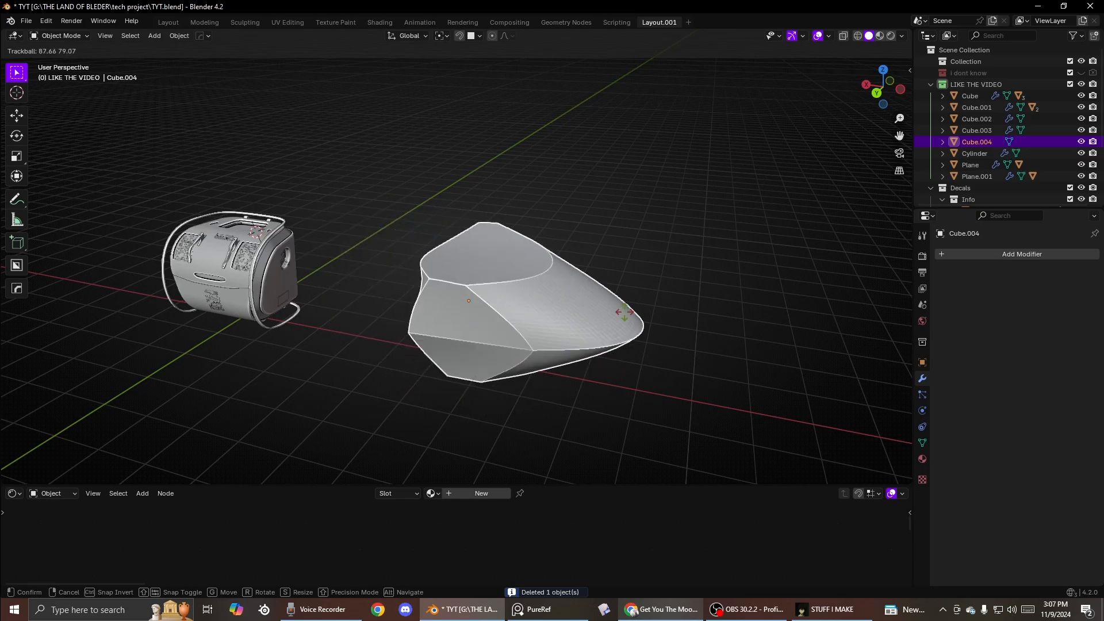
pyautogui.moveTo(525, 228); pyautogui.dragTo(437, 152, button='middle')
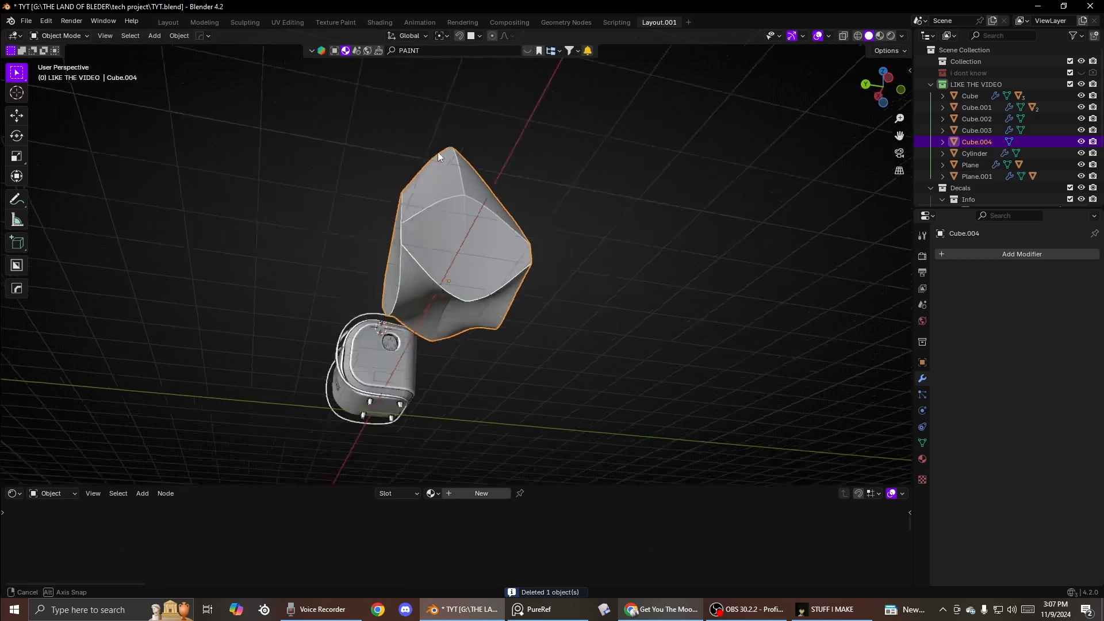
# - Delete the deformed cube
pyautogui.press('x')
pyautogui.click(440, 211)
pyautogui.moveTo(440, 212); pyautogui.dragTo(492, 263, button='middle')
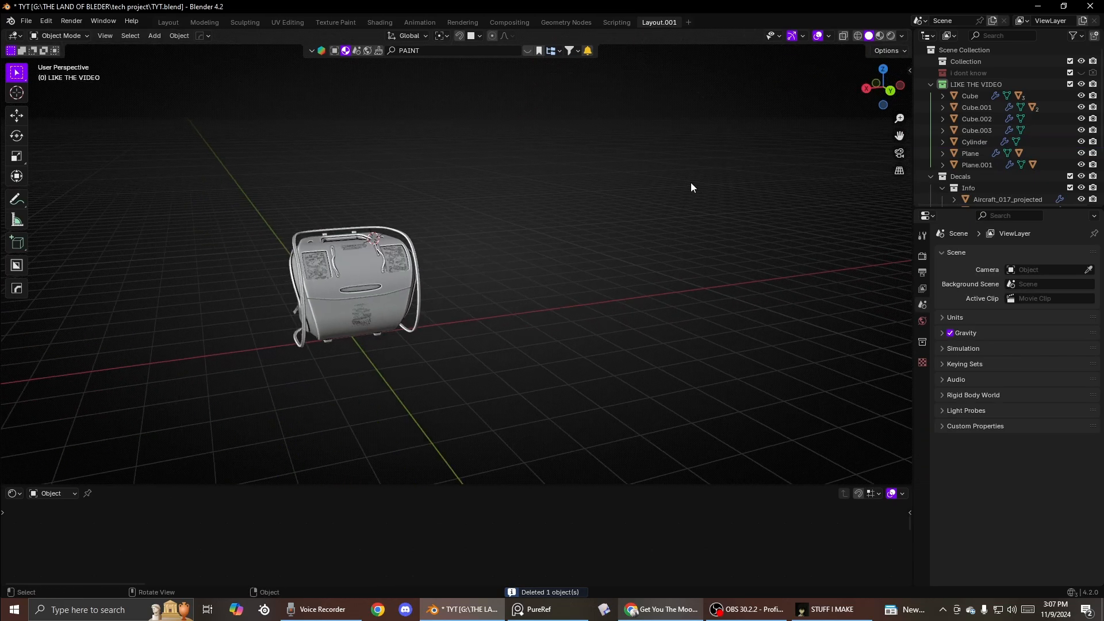
pyautogui.moveTo(532, 234); pyautogui.dragTo(509, 263, button='middle')
pyautogui.press('d')
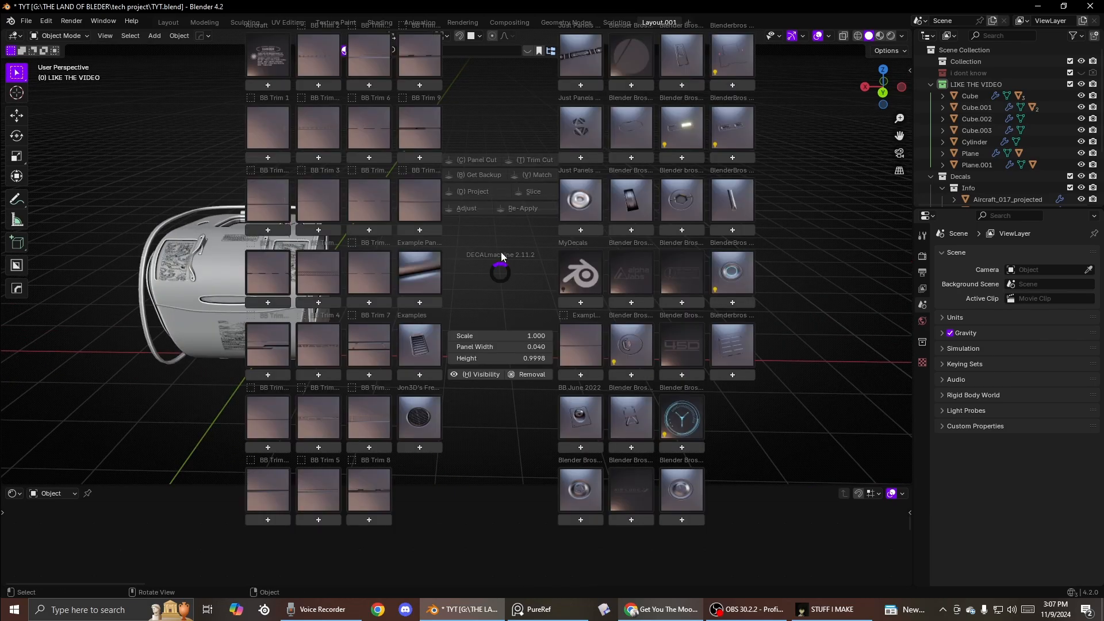
pyautogui.click(563, 218)
# - Add a new 2 m cube, scale it up and move it beside the canister
pyautogui.hotkey('shift', 'a')
pyautogui.click(502, 271)
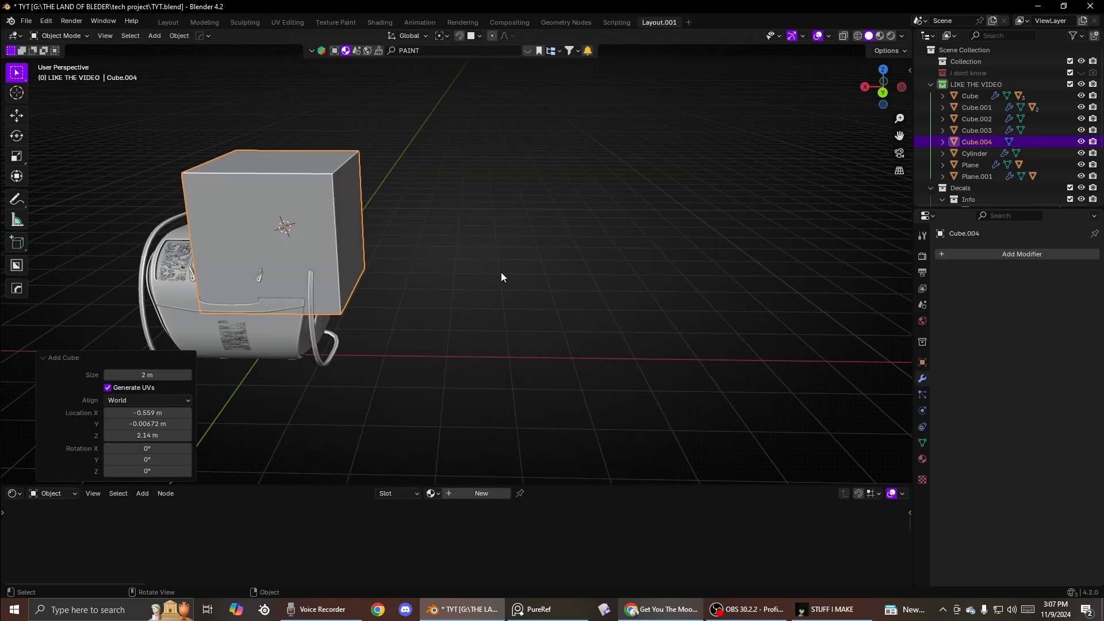
pyautogui.press('s')
pyautogui.click(627, 292)
pyautogui.press('g')
pyautogui.click(643, 337)
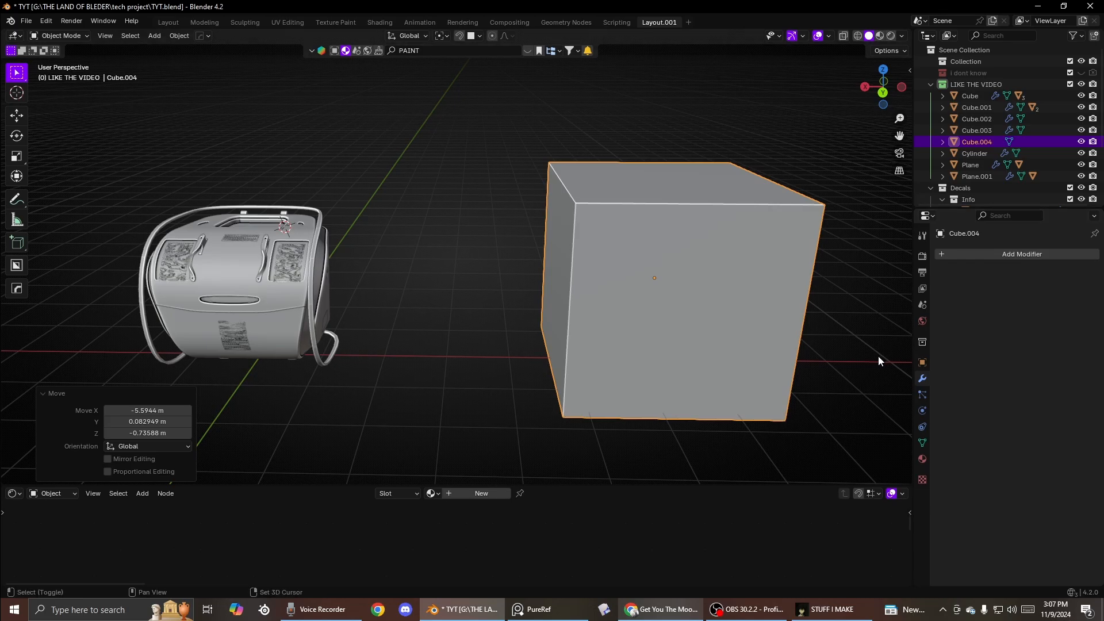
# - Delete the new cube
pyautogui.press('KP_Decimal')
pyautogui.click(998, 254)
pyautogui.moveTo(955, 269)
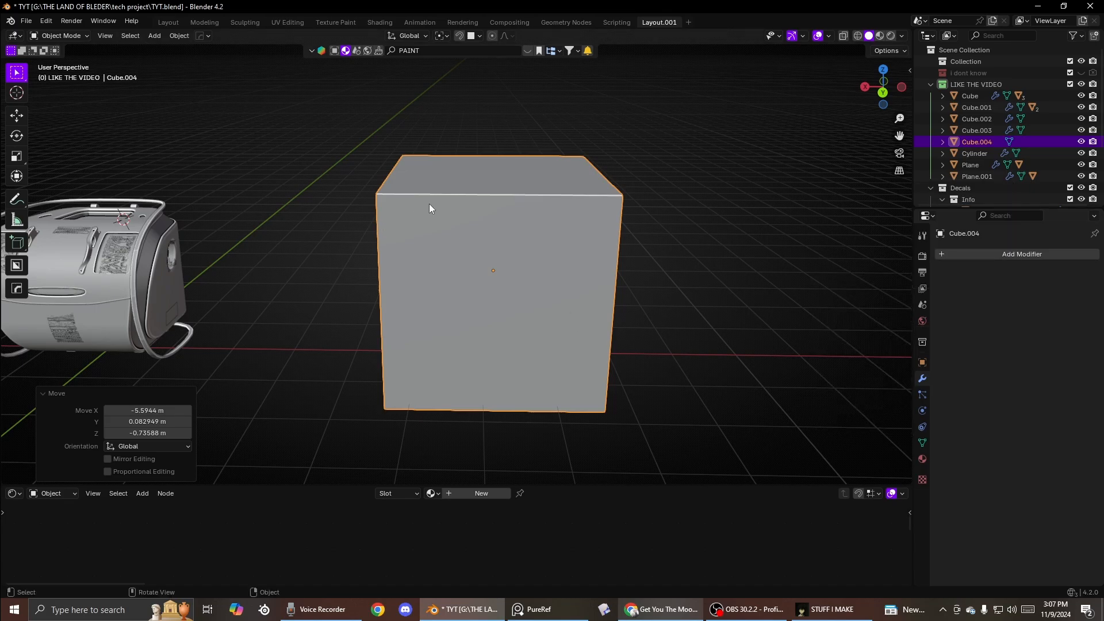
pyautogui.click(493, 202)
pyautogui.press('x')
pyautogui.click(494, 202)
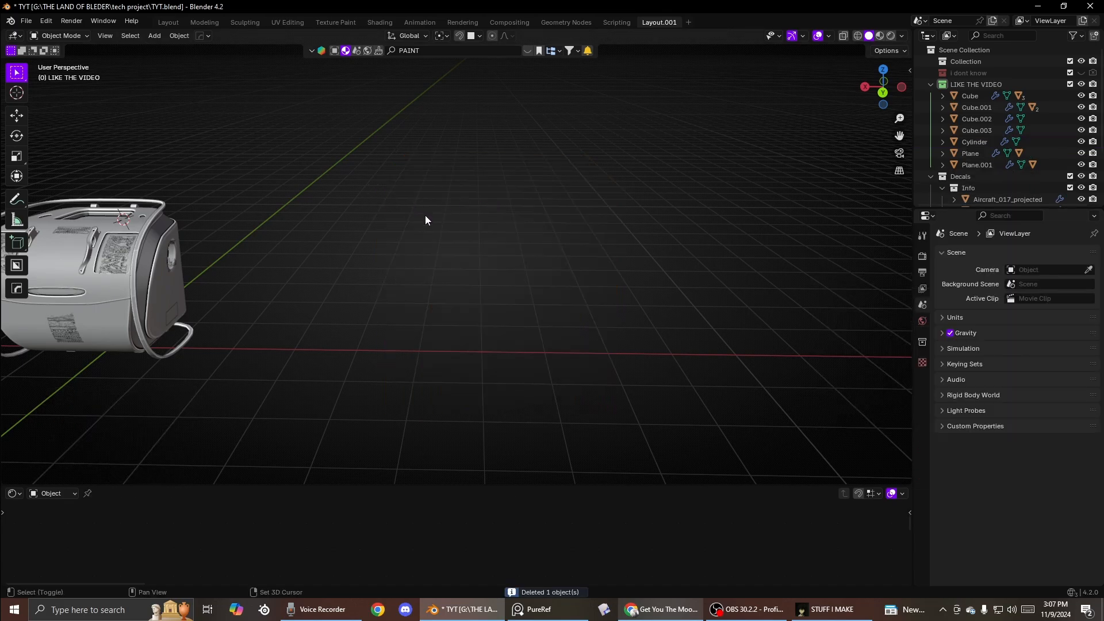
# - Add a plane and move it beside the canister
pyautogui.hotkey('shift', 'a')
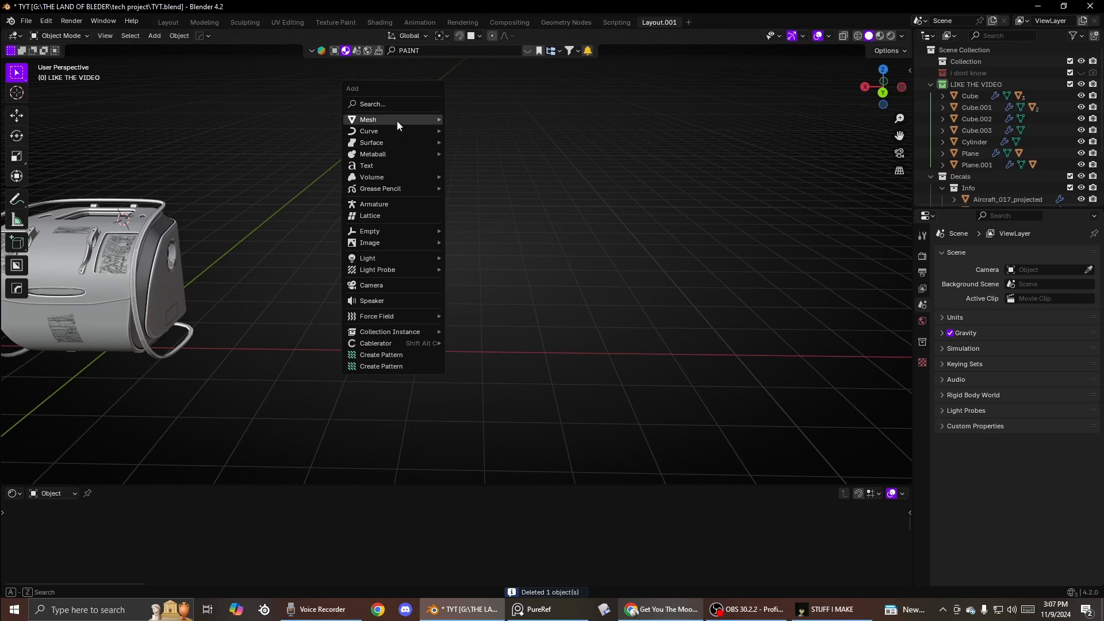
pyautogui.moveTo(396, 119)
pyautogui.click(468, 136)
pyautogui.press('g')
pyautogui.click(456, 287)
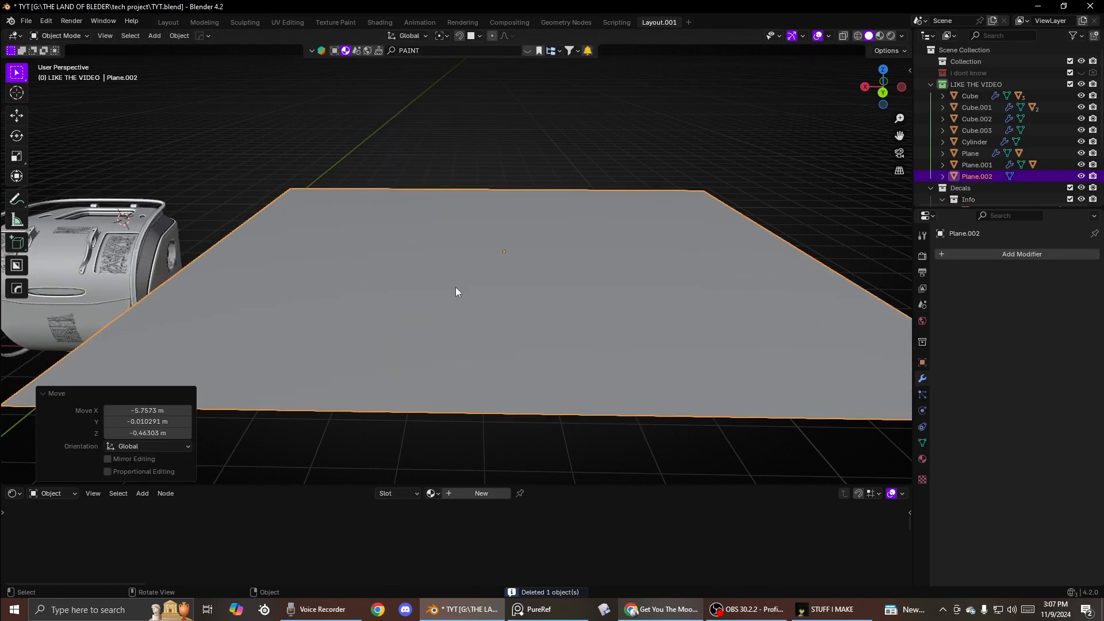
# - Subdivide the whole plane in Edit Mode with 50 cuts
pyautogui.rightClick(456, 289)
pyautogui.press('Tab')
pyautogui.rightClick(526, 213)
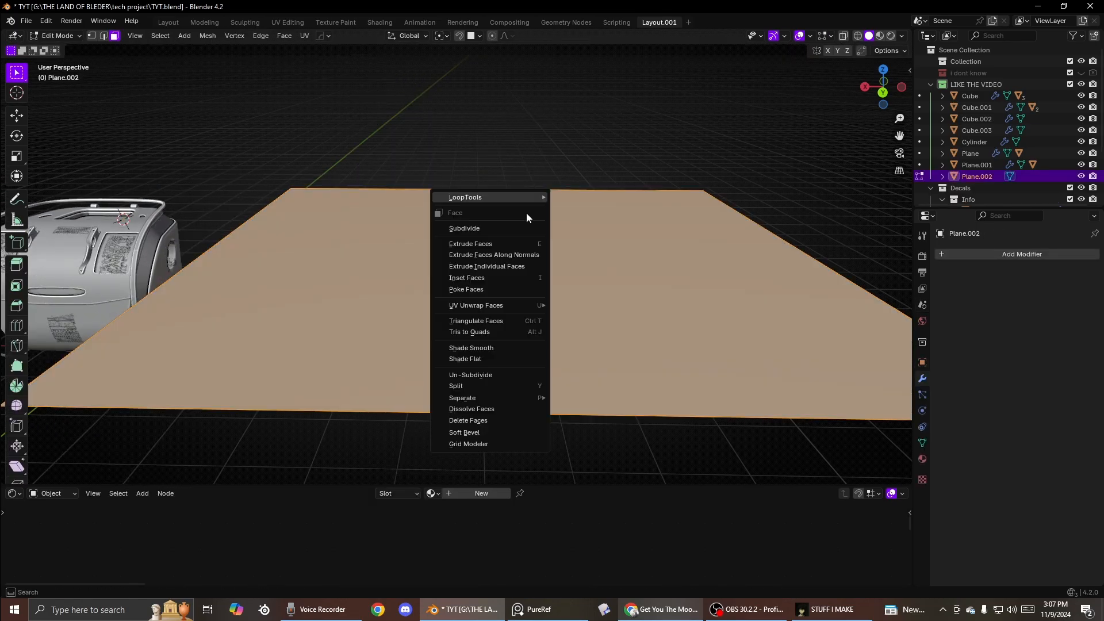
pyautogui.click(488, 229)
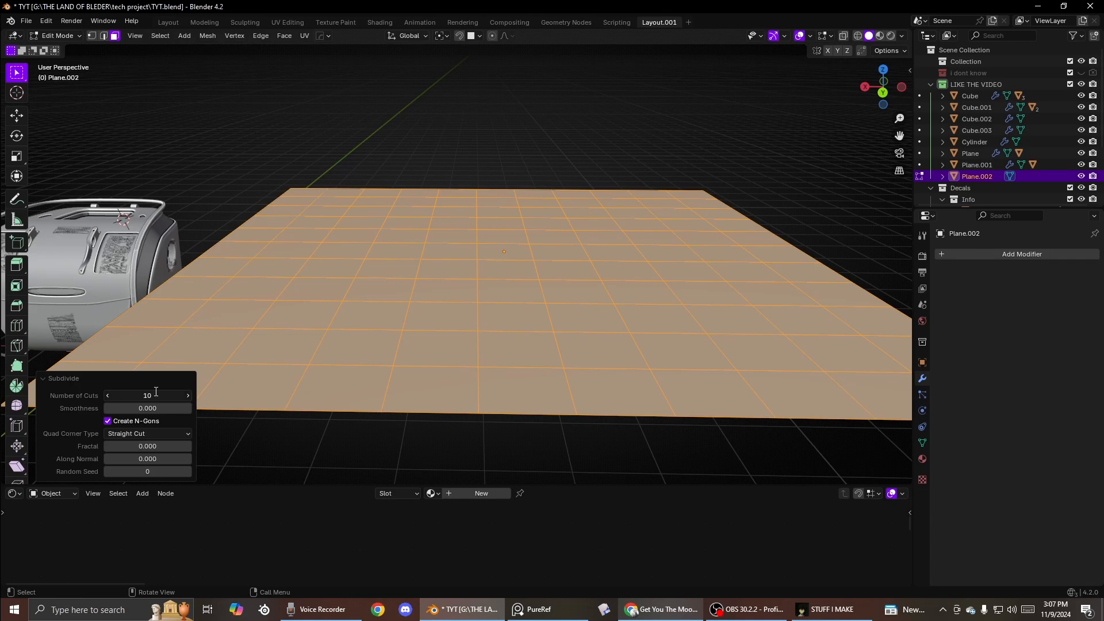
pyautogui.click(155, 391)
pyautogui.write('50')
pyautogui.press('Return')
pyautogui.press('Tab')
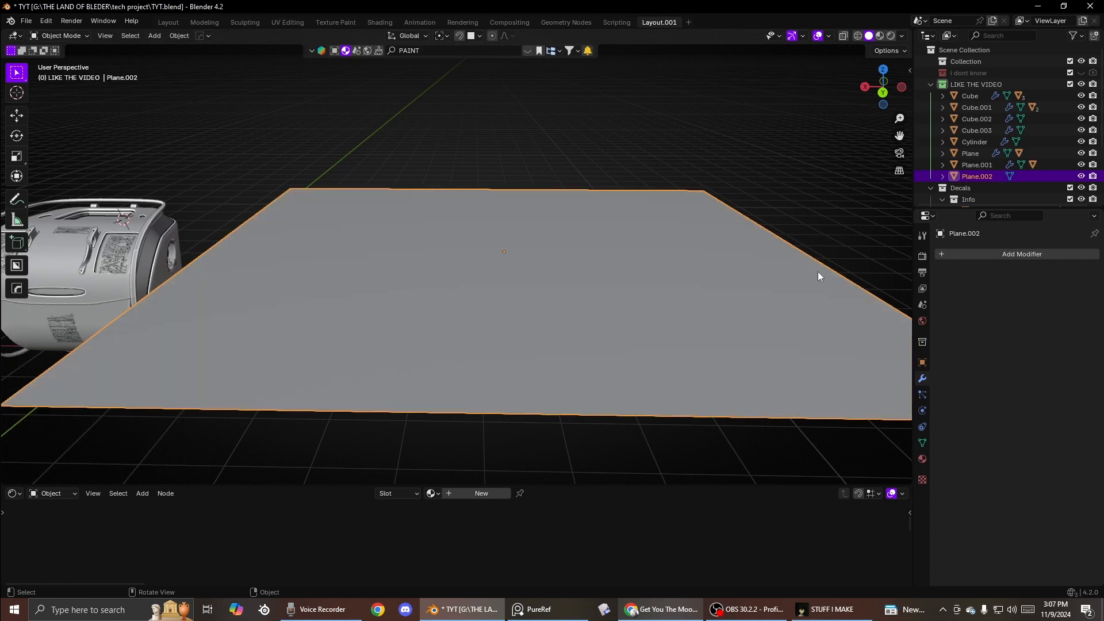
# - Add a Wave modifier to the plane and set its height to 0.37 m
pyautogui.click(990, 254)
pyautogui.moveTo(946, 251)
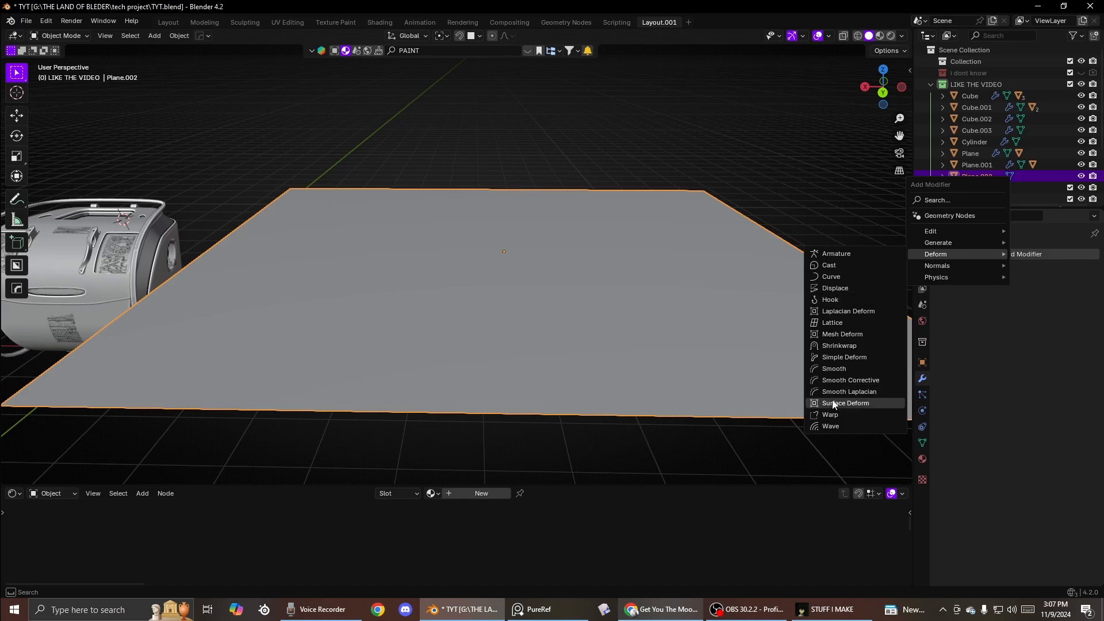
pyautogui.click(831, 426)
pyautogui.scroll(-5, 610, 345)
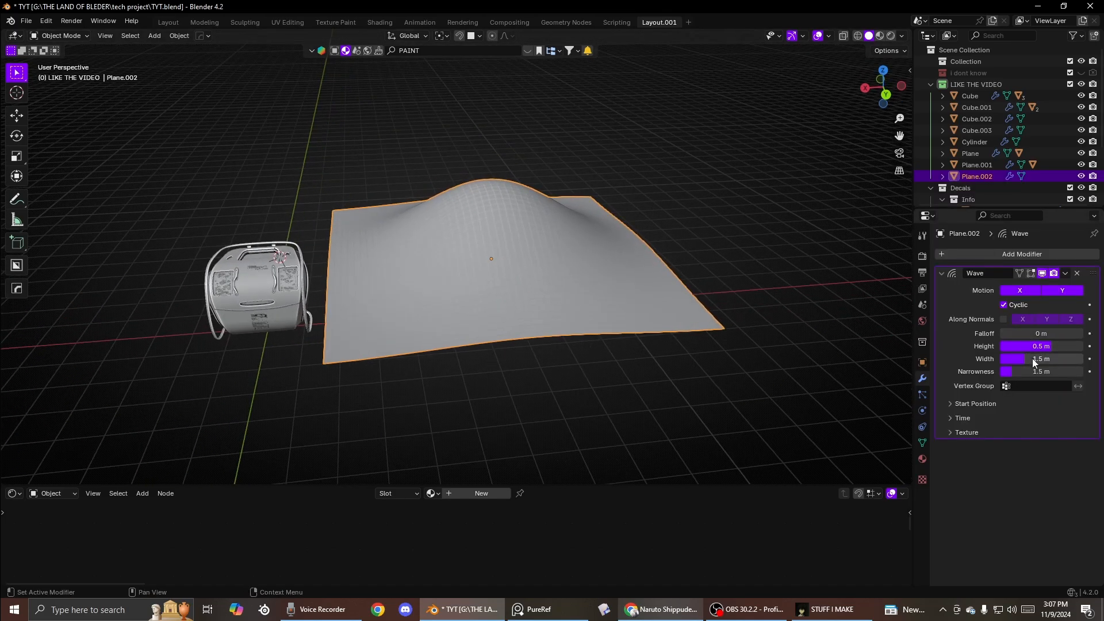
pyautogui.moveTo(1041, 346)
pyautogui.mouseDown()
pyautogui.moveTo(1057, 346)
pyautogui.moveTo(1024, 345)
pyautogui.mouseUp()
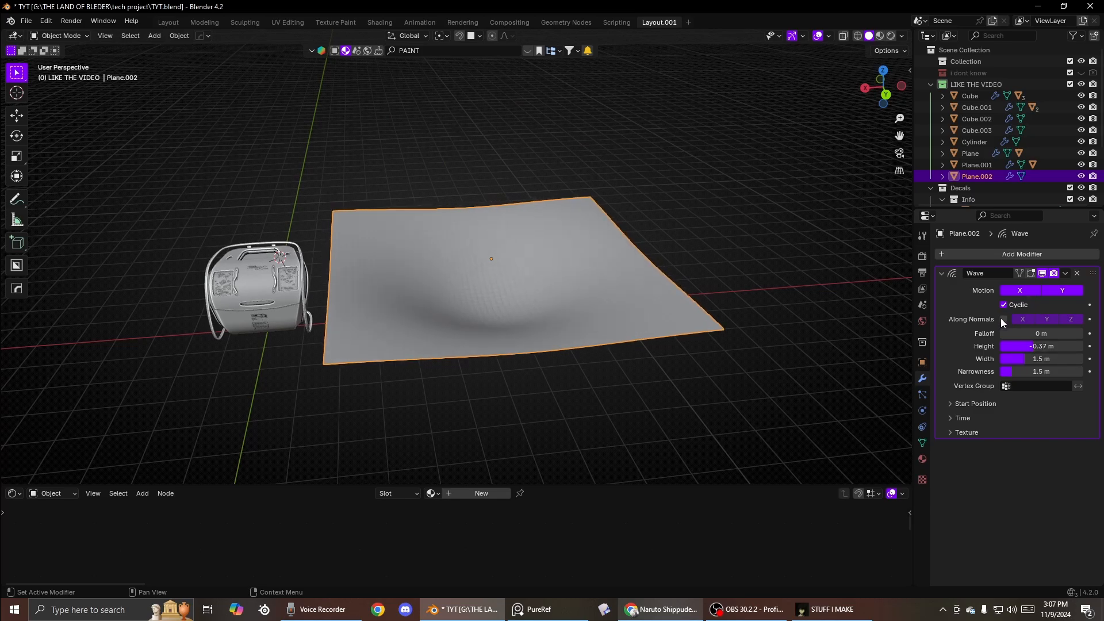
# - Switch the lower editor to the Timeline and play the wave animation
pyautogui.press('space')
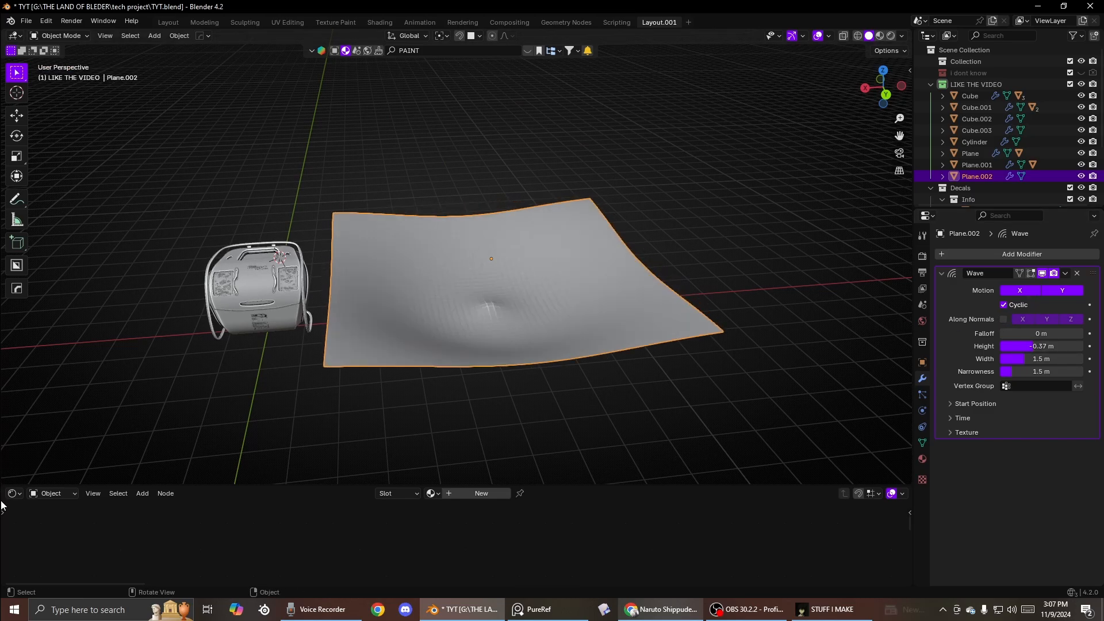
pyautogui.click(8, 495)
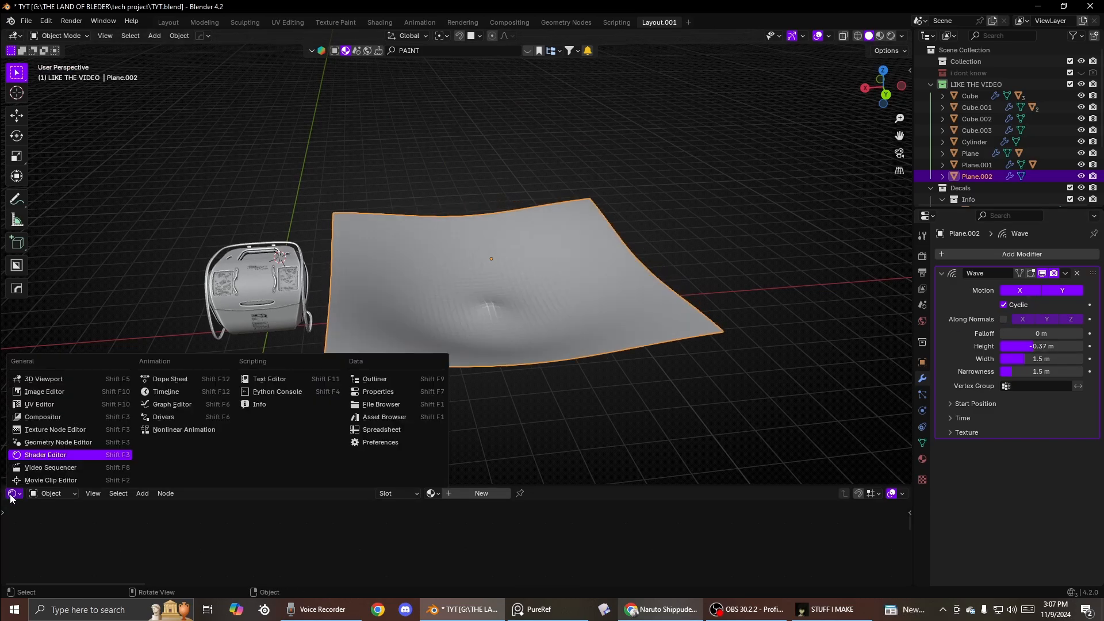
pyautogui.click(167, 391)
pyautogui.moveTo(889, 493); pyautogui.dragTo(903, 493)
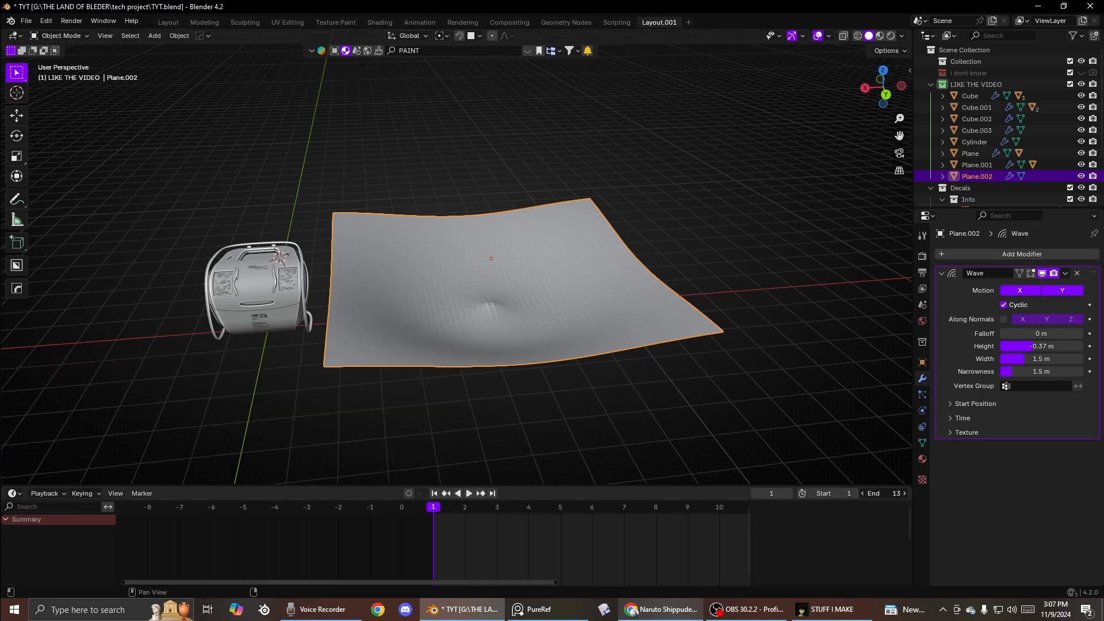
pyautogui.press('space')
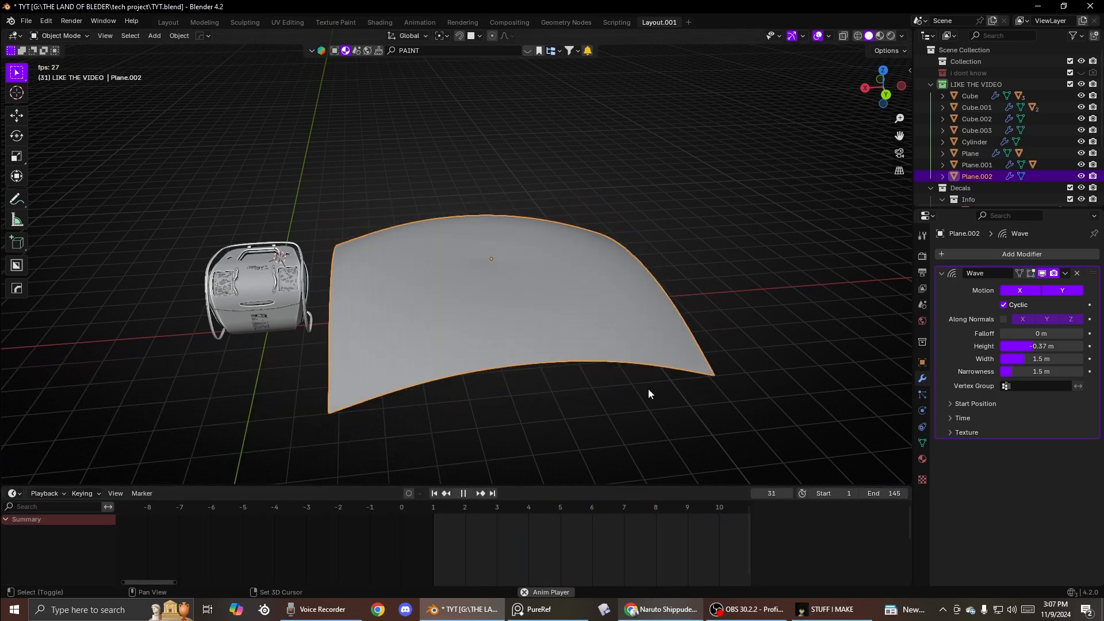
# - Set the wave height to 0.12 m and its width to 2.2 m
pyautogui.moveTo(727, 322); pyautogui.dragTo(513, 351, button='middle')
pyautogui.moveTo(1021, 347); pyautogui.dragTo(1039, 361)
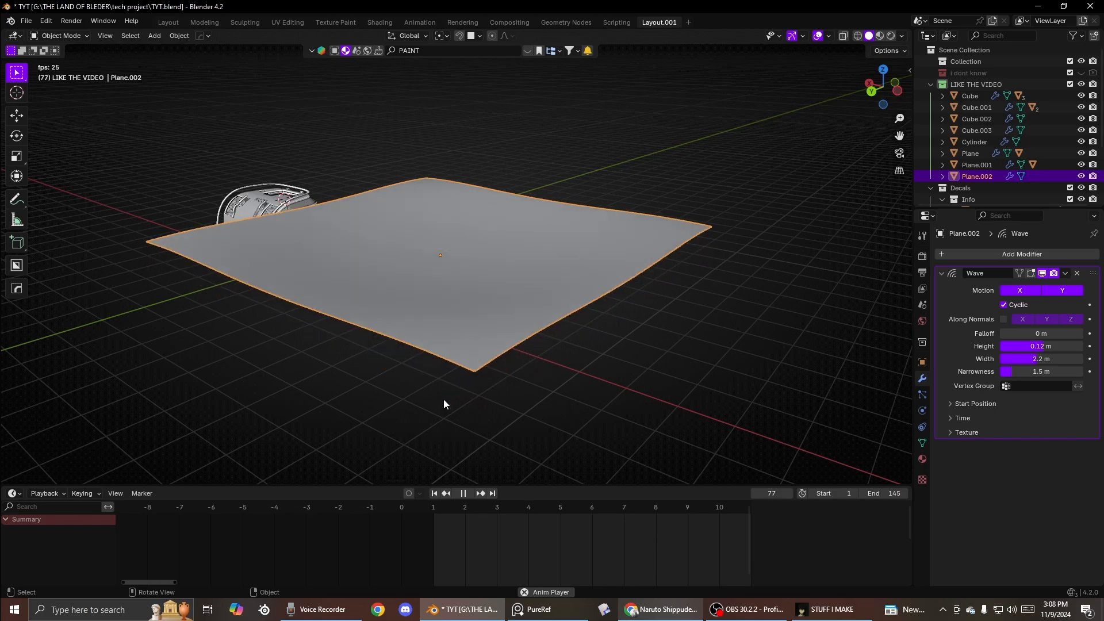
# - Extrude the whole plane in Edit Mode to give it thickness
pyautogui.scroll(5, 435, 384)
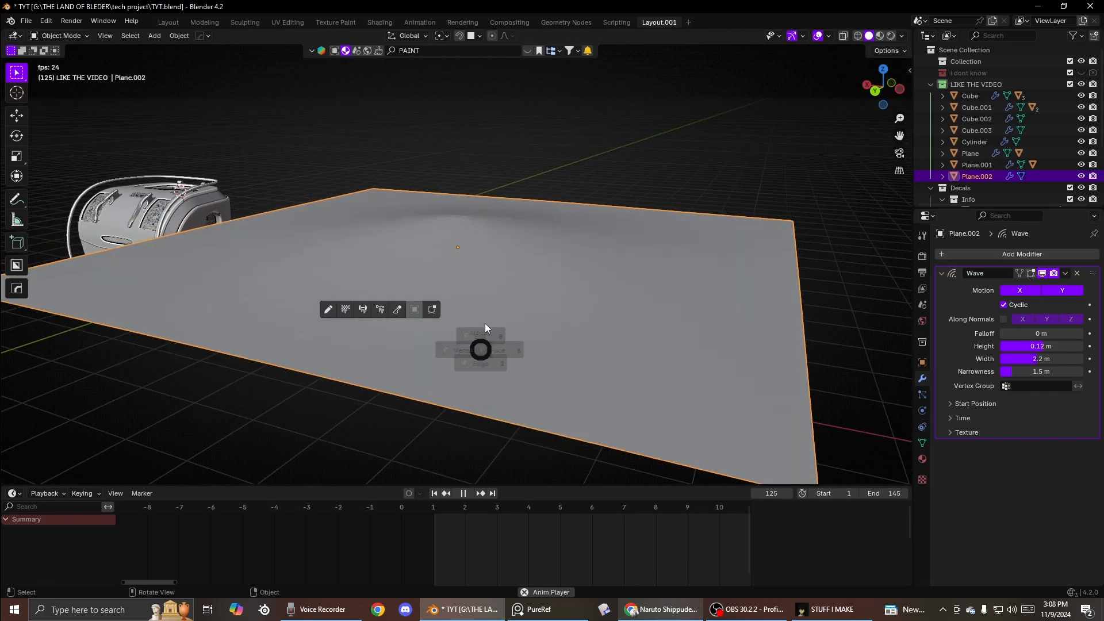
pyautogui.press('Tab')
pyautogui.press('e')
pyautogui.click(486, 230)
pyautogui.press('Tab')
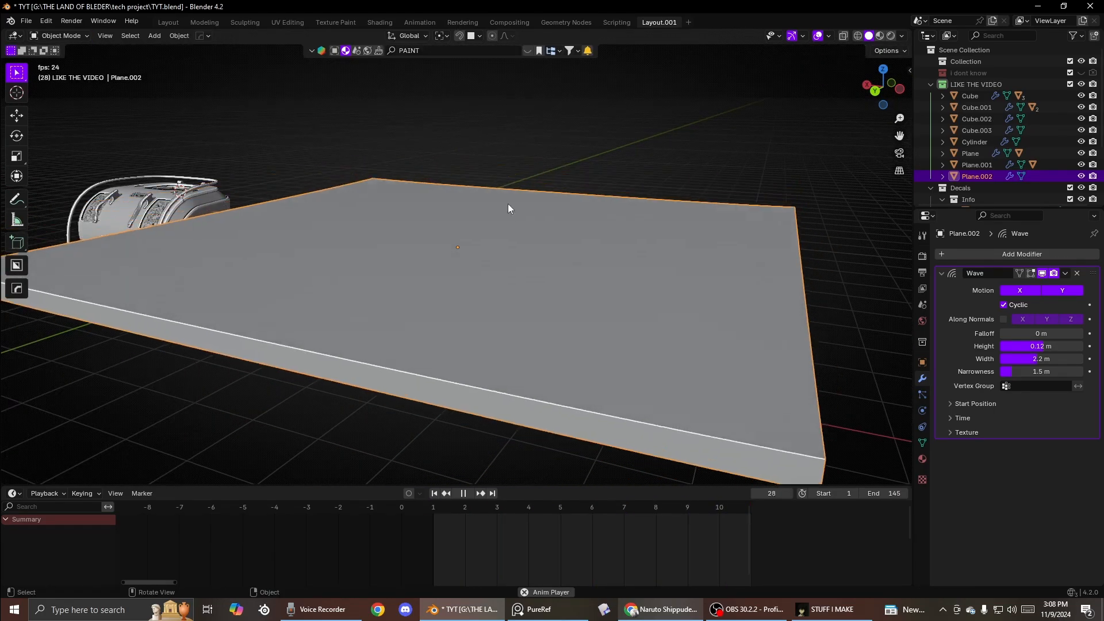
# - Bevel the slab's edges with the HOps Bevel operation
pyautogui.scroll(-4, 514, 216)
pyautogui.press('q')
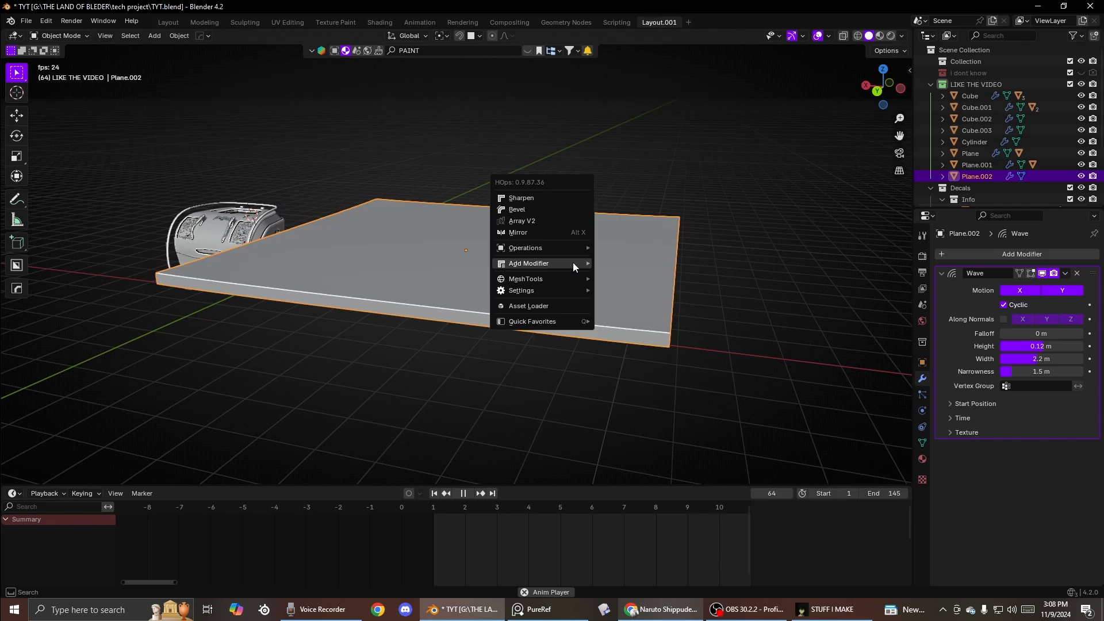
pyautogui.click(524, 212)
pyautogui.click(533, 215)
pyautogui.scroll(3, 624, 246)
pyautogui.moveTo(624, 246)
pyautogui.mouseDown(button='middle')
pyautogui.moveTo(561, 240)
pyautogui.moveTo(653, 271)
pyautogui.mouseUp(button='middle')
pyautogui.scroll(-3, 653, 272)
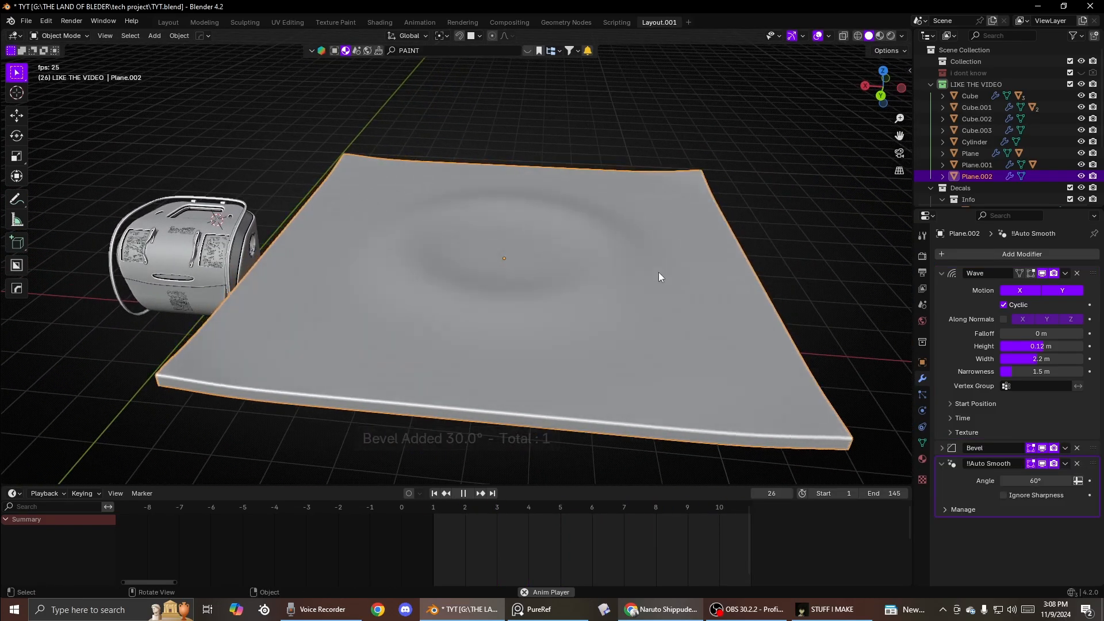
# - Limit the wave motion to Y only, set falloff to 100 m and height to 0.53 m
pyautogui.scroll(4, 662, 276)
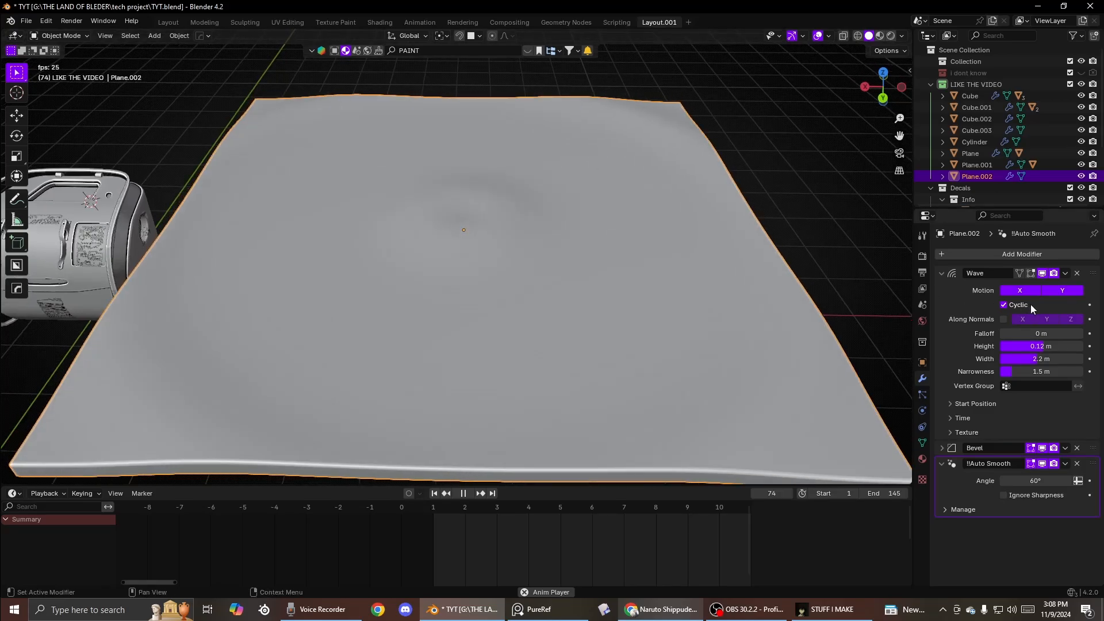
pyautogui.click(1020, 290)
pyautogui.scroll(-3, 871, 292)
pyautogui.moveTo(872, 292)
pyautogui.mouseDown(button='middle')
pyautogui.moveTo(663, 289)
pyautogui.moveTo(626, 277)
pyautogui.moveTo(674, 275)
pyautogui.moveTo(688, 260)
pyautogui.mouseUp(button='middle')
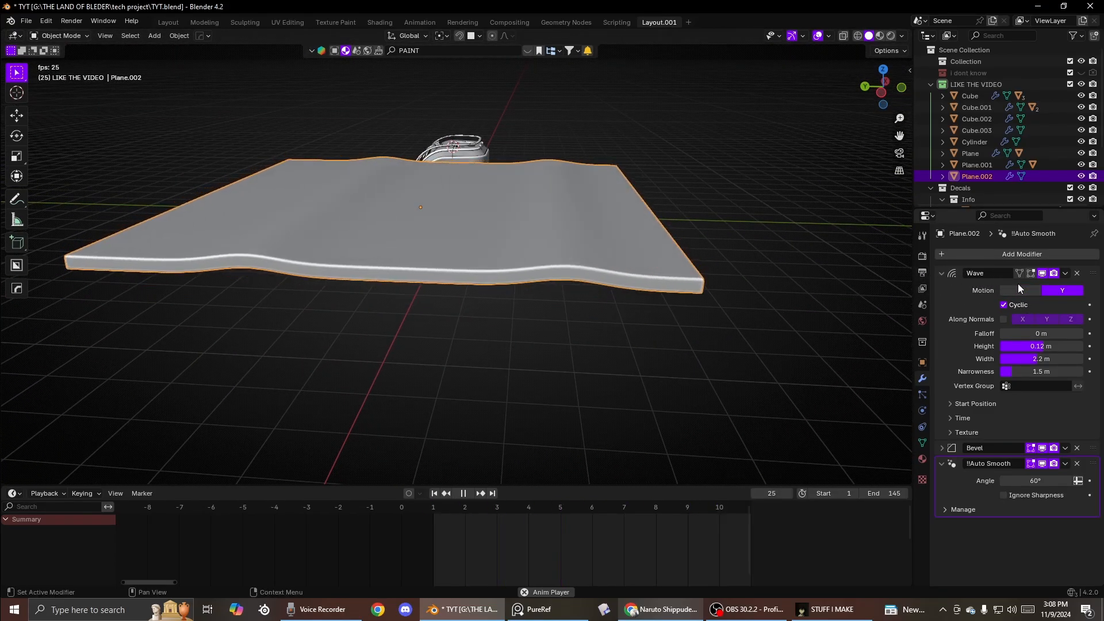
pyautogui.moveTo(1026, 334); pyautogui.dragTo(1084, 333)
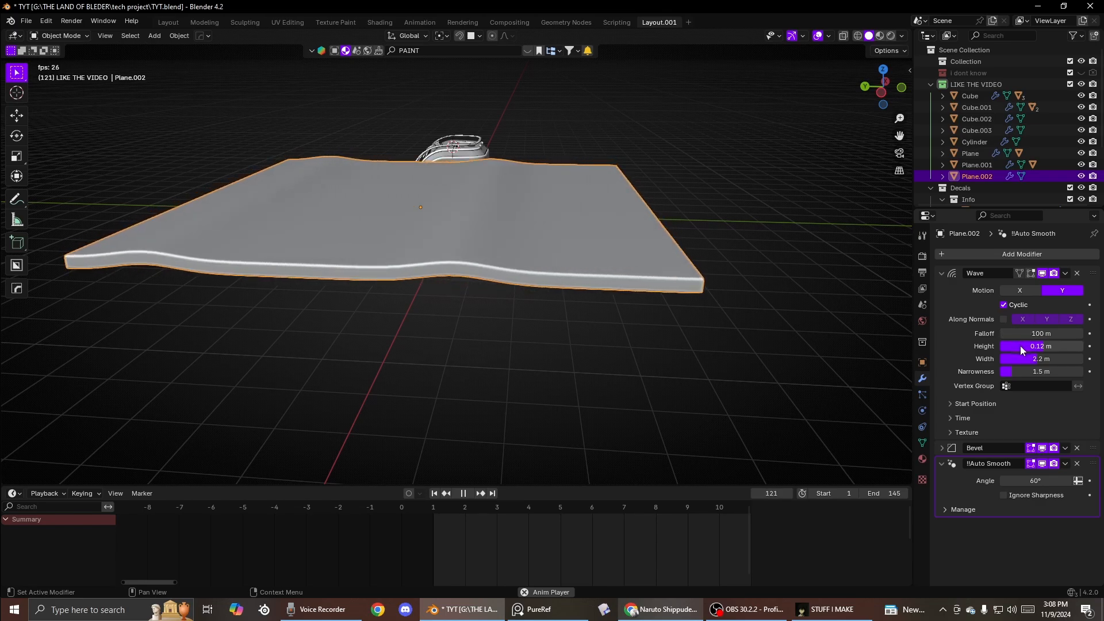
pyautogui.moveTo(1020, 346); pyautogui.dragTo(1052, 346)
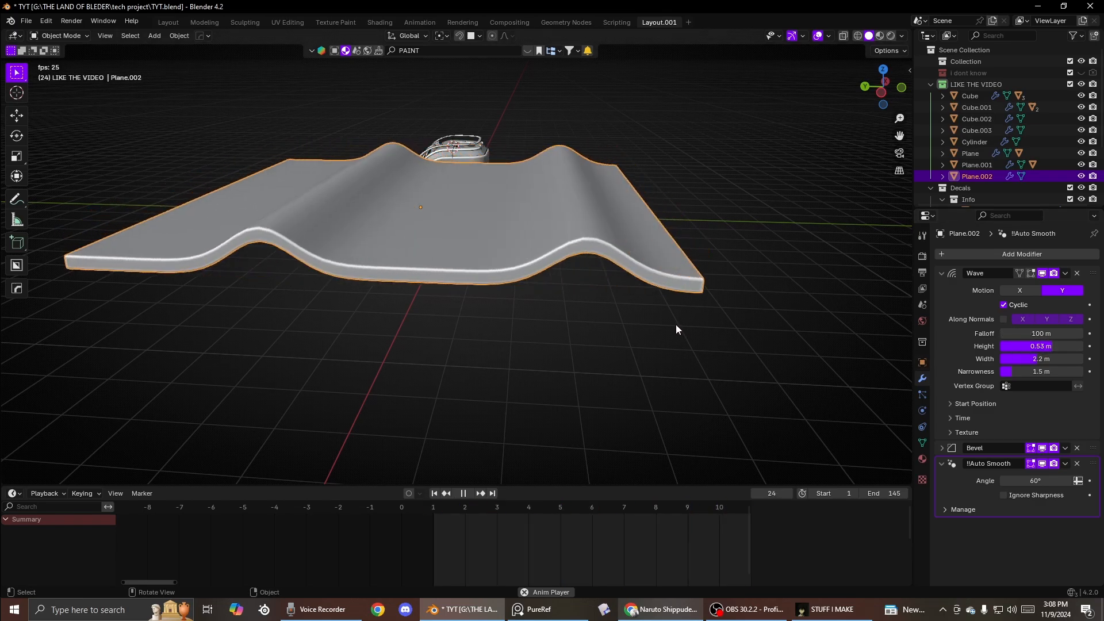
# - Scale the wavy slab about 3.25 times along Z and delete it
pyautogui.moveTo(675, 327); pyautogui.dragTo(688, 276, button='middle')
pyautogui.press('s')
pyautogui.press('z')
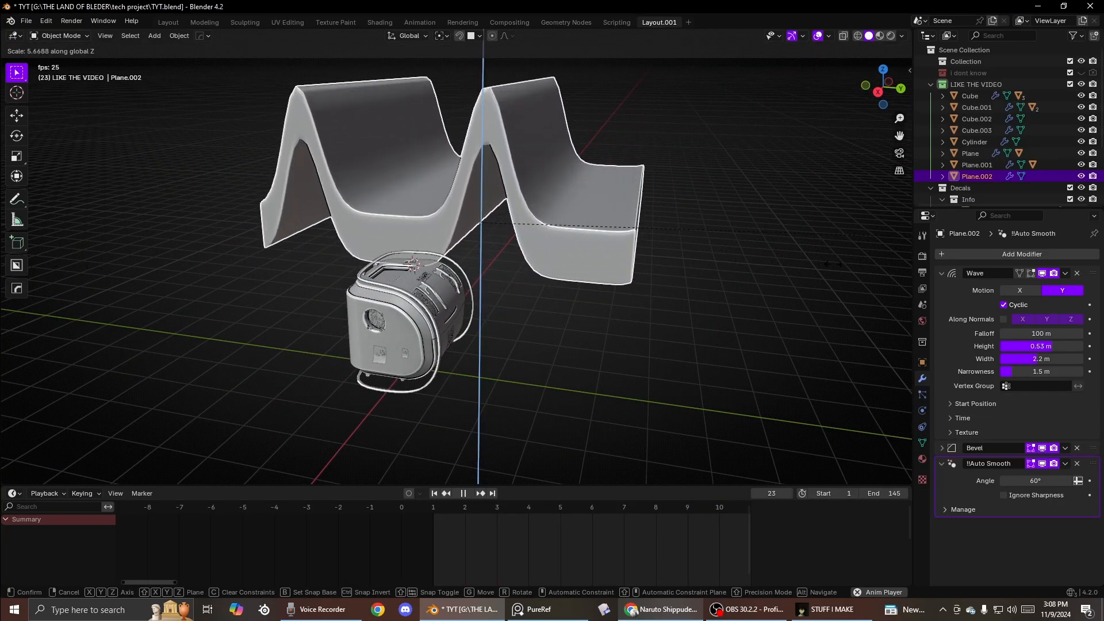
pyautogui.click(565, 242)
pyautogui.moveTo(308, 229); pyautogui.dragTo(437, 241, button='middle')
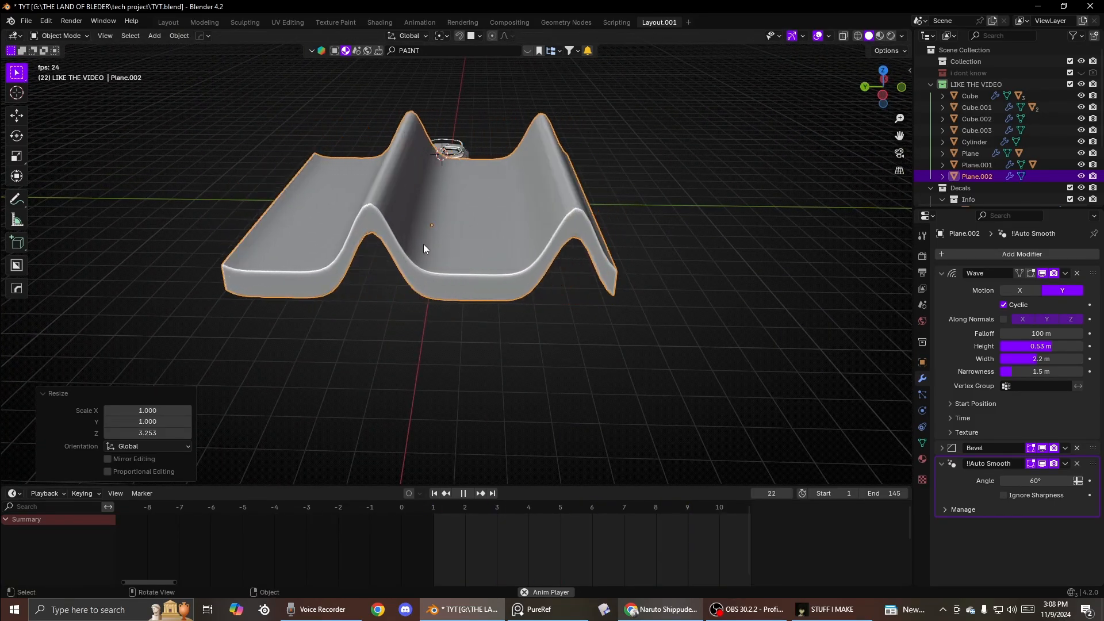
pyautogui.press('Delete')
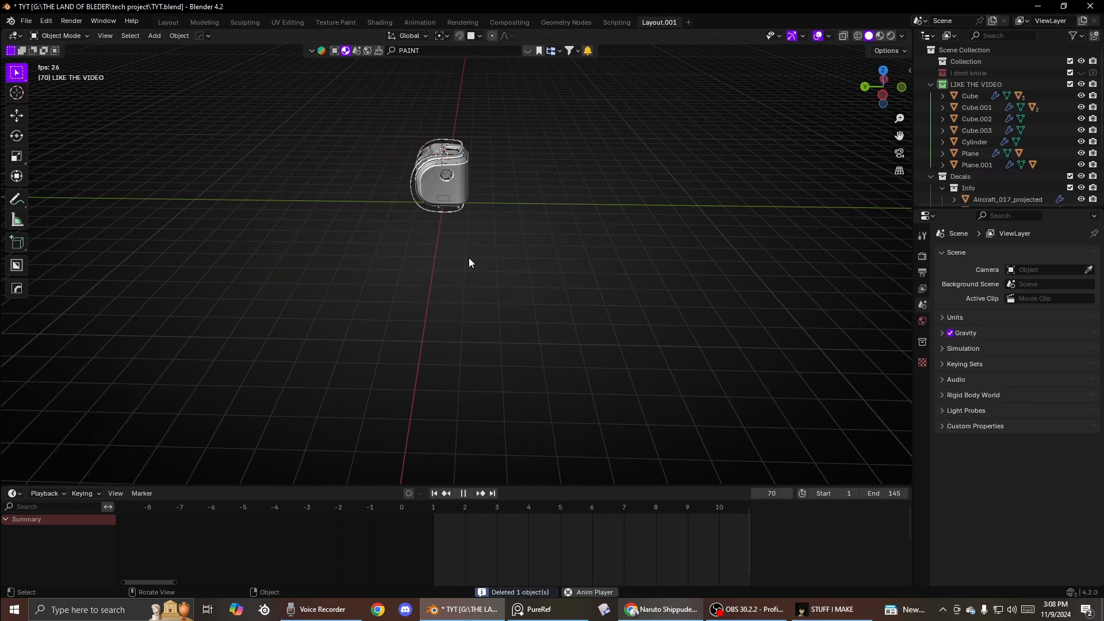
# - Add a 2 m cube, scale it up and move it beside the canister
pyautogui.moveTo(468, 260); pyautogui.dragTo(472, 246, button='middle')
pyautogui.hotkey('shift', 'a')
pyautogui.click(420, 212)
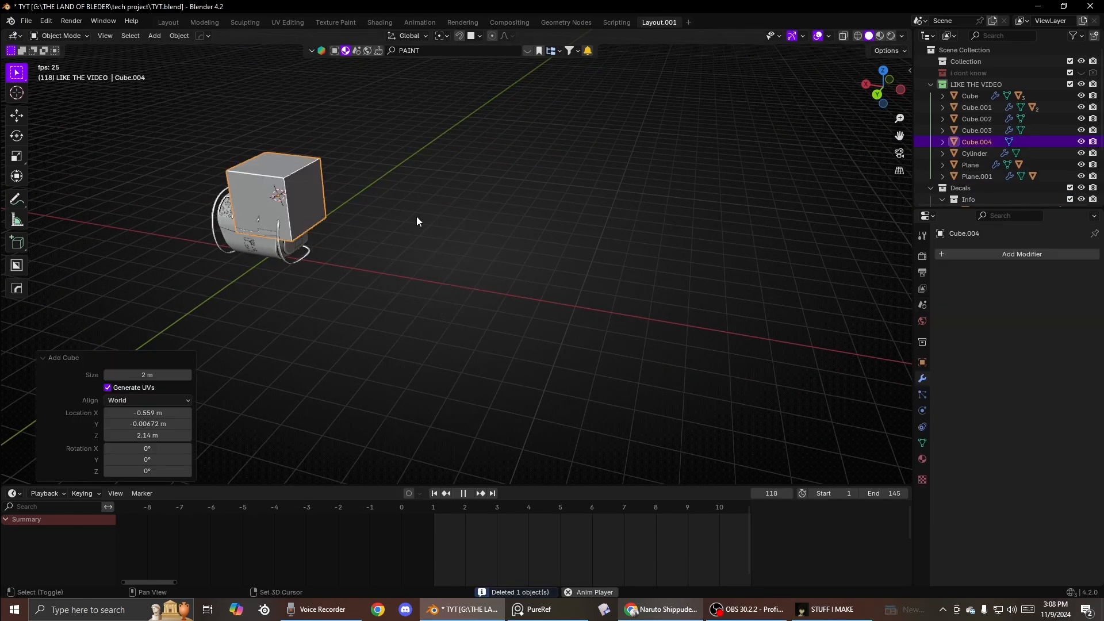
pyautogui.press('s')
pyautogui.click(555, 254)
pyautogui.press('g')
pyautogui.click(554, 273)
pyautogui.scroll(2, 556, 274)
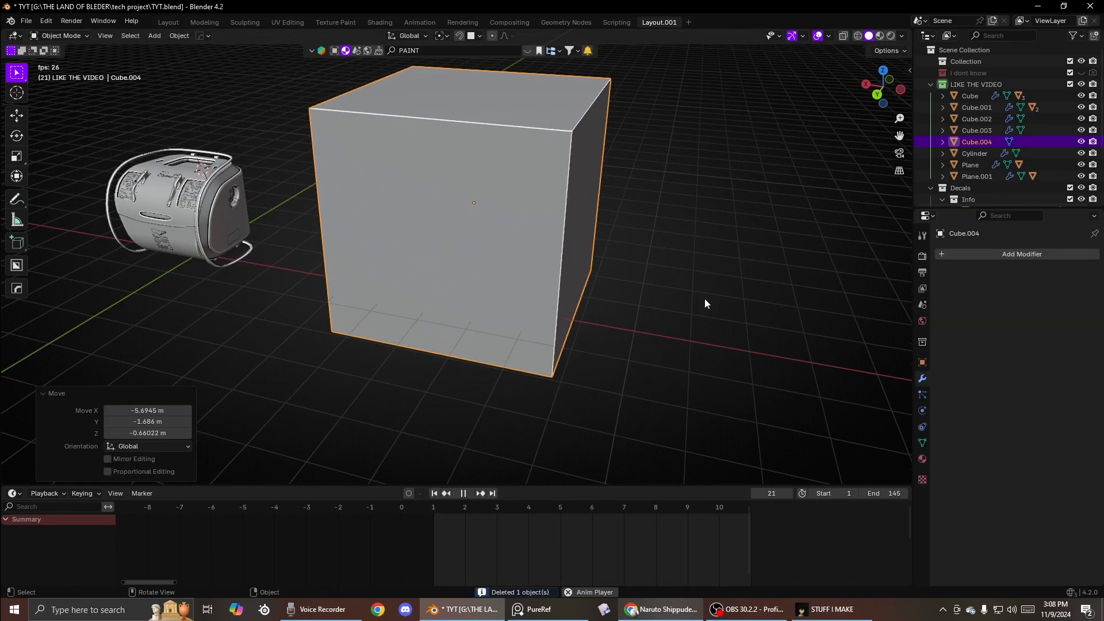
# - Stop playback, set the animation end frame to 1 and delete the cube
pyautogui.press('space')
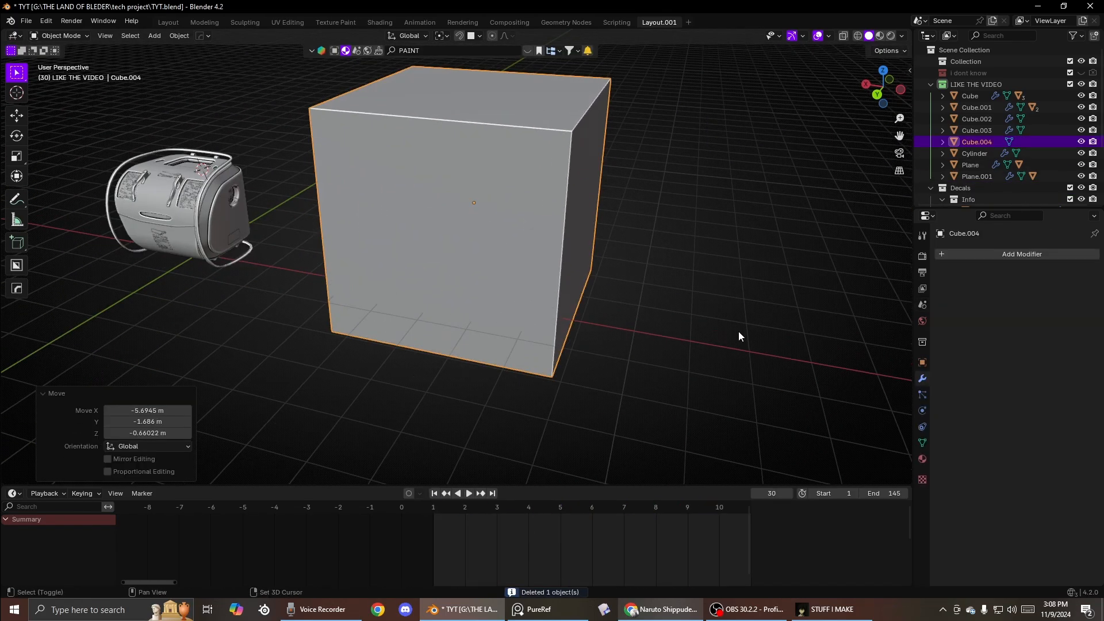
pyautogui.click(875, 493)
pyautogui.write('1')
pyautogui.press('Return')
pyautogui.click(1001, 252)
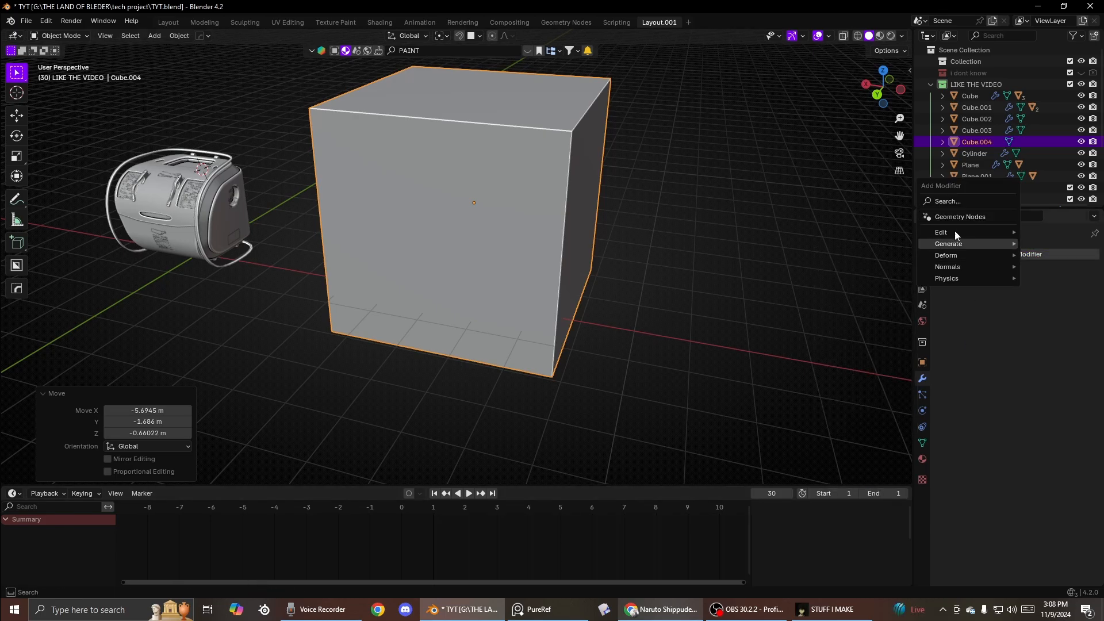
pyautogui.press('Delete')
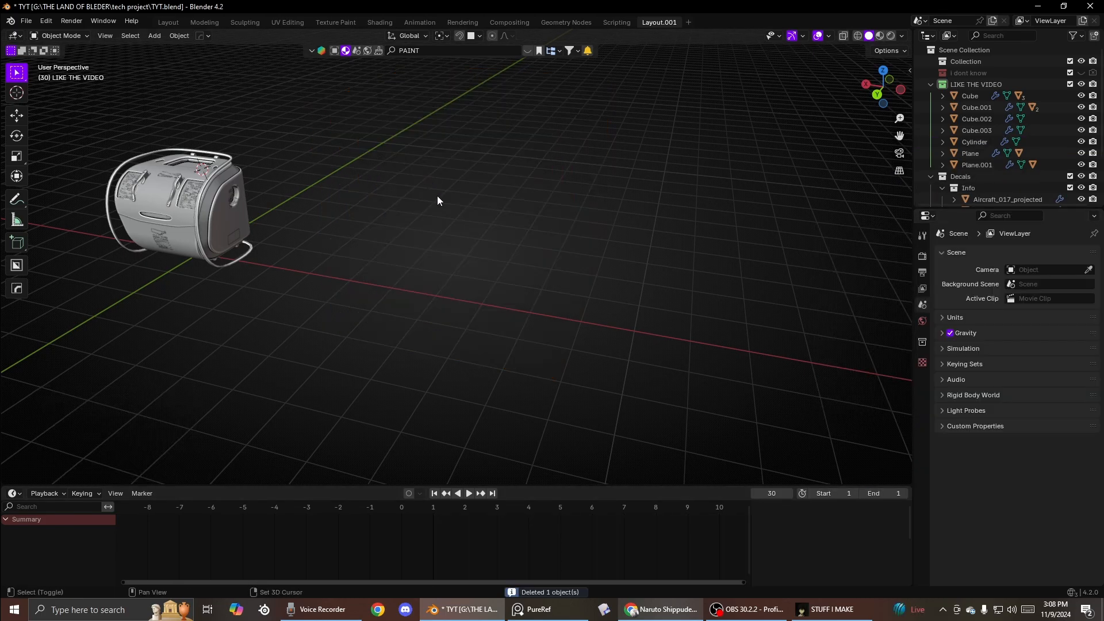
# - Add a cylinder and move it beside the canister
pyautogui.hotkey('shift', 'a')
pyautogui.moveTo(419, 207)
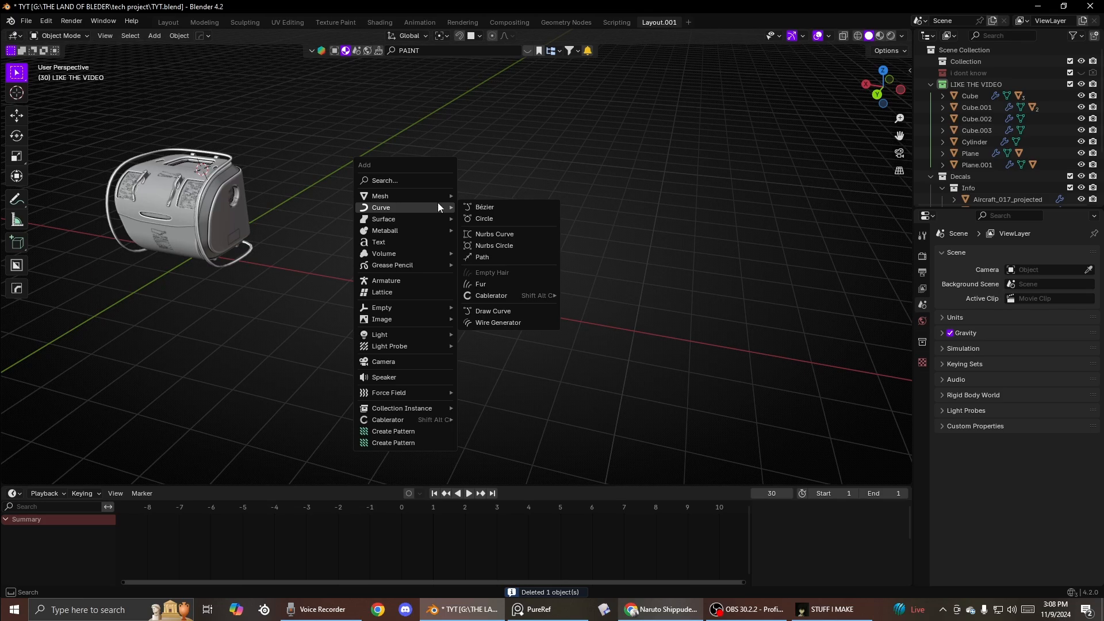
pyautogui.keyDown('shift'); pyautogui.moveTo(235, 207); pyautogui.dragTo(409, 232, button='middle'); pyautogui.keyUp('shift')
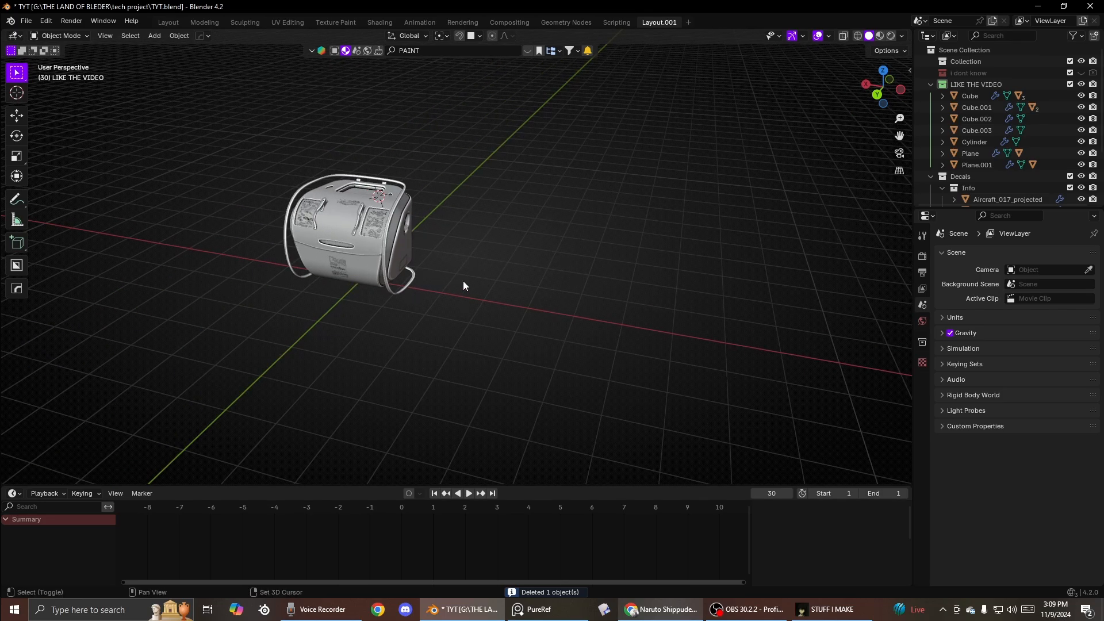
pyautogui.keyDown('shift'); pyautogui.moveTo(463, 280); pyautogui.dragTo(337, 246, button='middle'); pyautogui.keyUp('shift')
pyautogui.hotkey('shift', 'a')
pyautogui.hotkey('shift', 'a')
pyautogui.moveTo(520, 241)
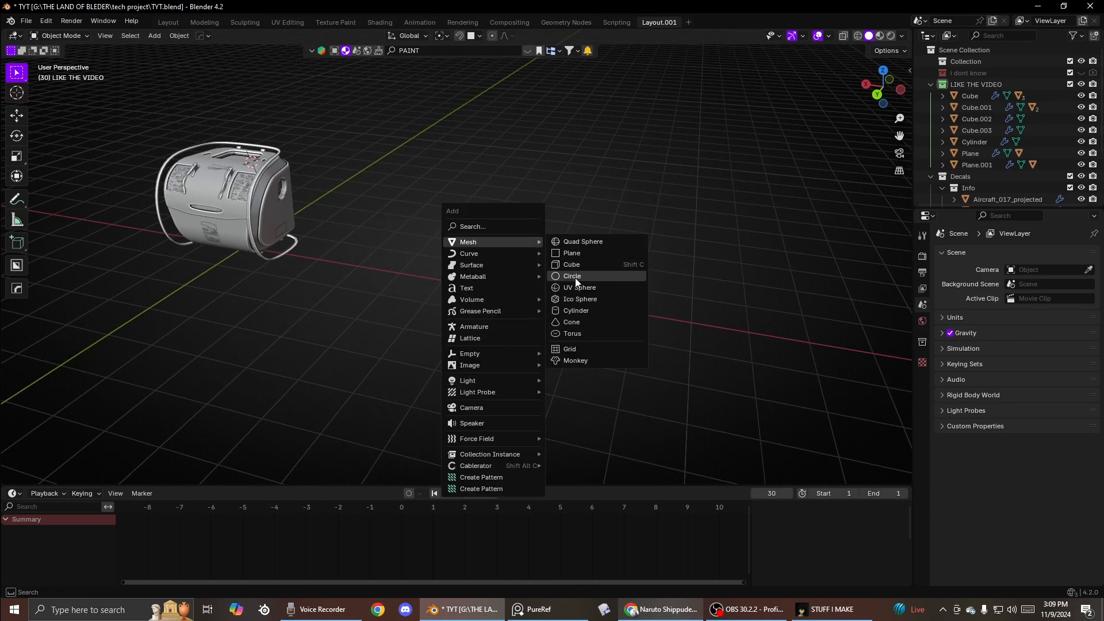
pyautogui.click(569, 313)
pyautogui.press('g')
pyautogui.click(653, 328)
# - Bevel the cylinder's edges with the HOps Bevel operation
pyautogui.press('q')
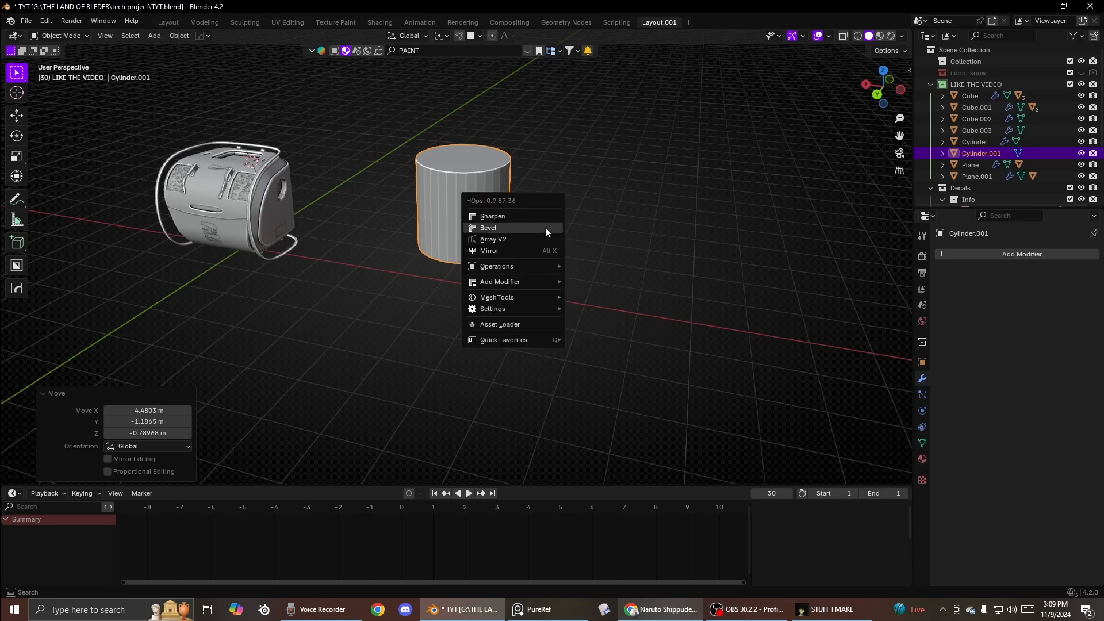
pyautogui.click(545, 226)
pyautogui.click(537, 228)
pyautogui.press('d')
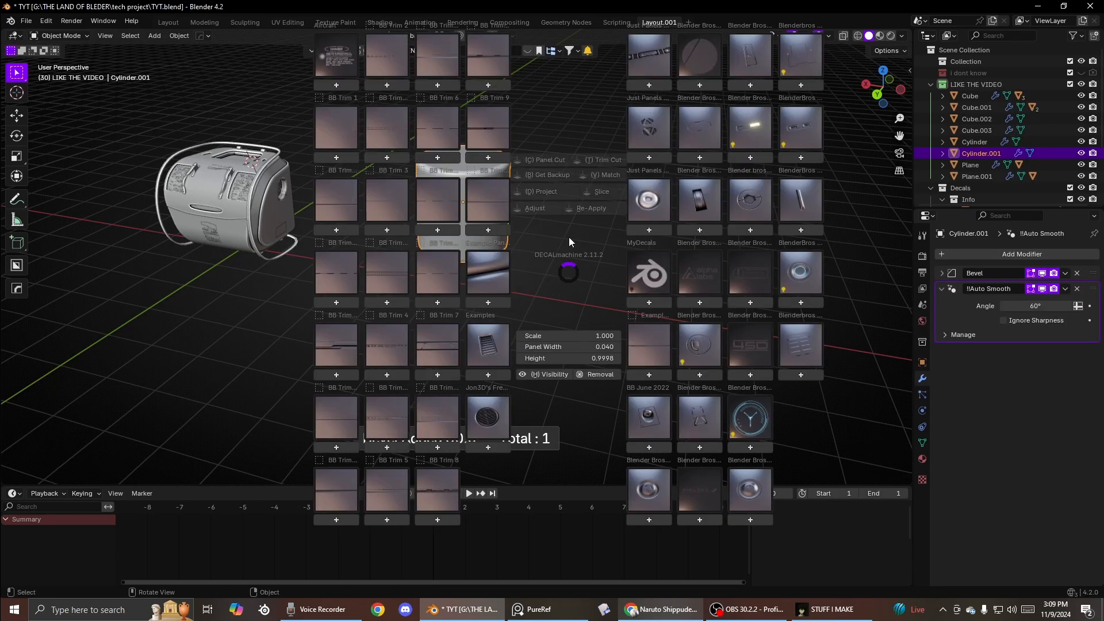
pyautogui.press('Escape')
# - Scale the cylinder to 0.5 along Z
pyautogui.press('s')
pyautogui.press('z')
pyautogui.click(513, 209)
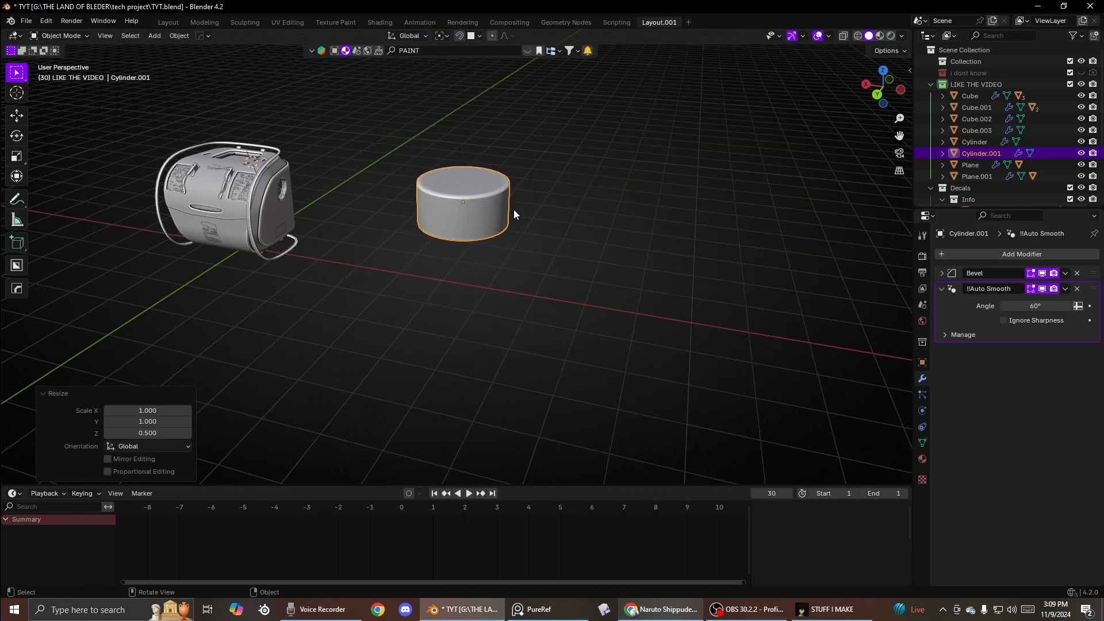
# - Duplicate the cylinder and move the copy about 5 m up along Z
pyautogui.scroll(-2, 464, 278)
pyautogui.hotkey('shift', 'd')
pyautogui.press('z')
pyautogui.click(487, 112)
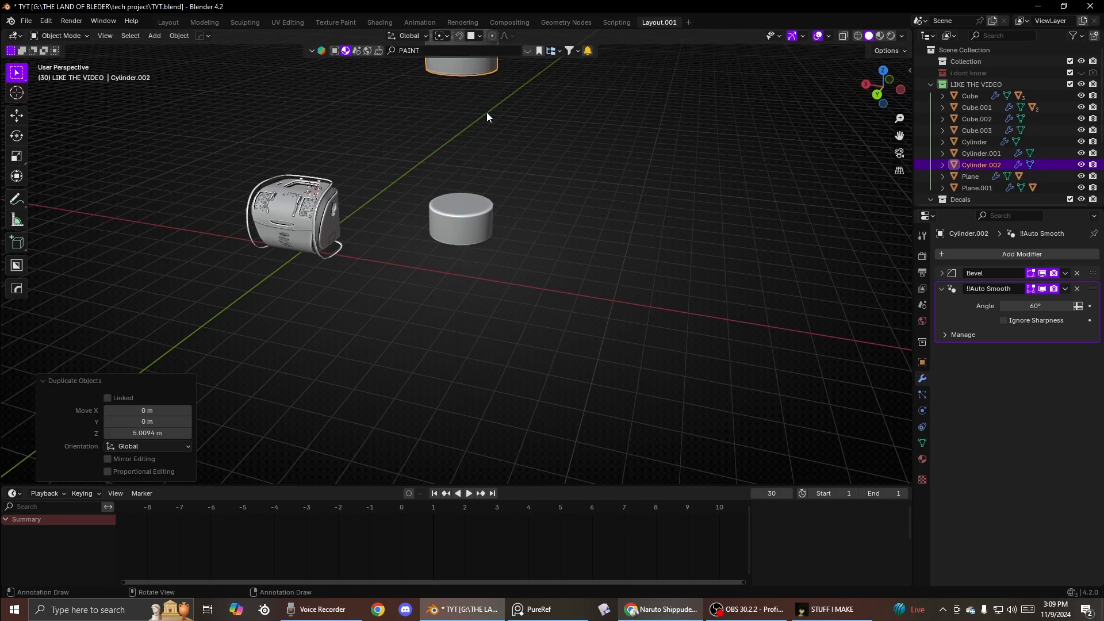
# - Add a HOps smart screw spring to the scene
pyautogui.keyDown('shift'); pyautogui.click(470, 230); pyautogui.keyUp('shift')
pyautogui.keyDown('shift'); pyautogui.moveTo(470, 231); pyautogui.dragTo(482, 293, button='middle'); pyautogui.keyUp('shift')
pyautogui.scroll(2, 482, 280)
pyautogui.press('q')
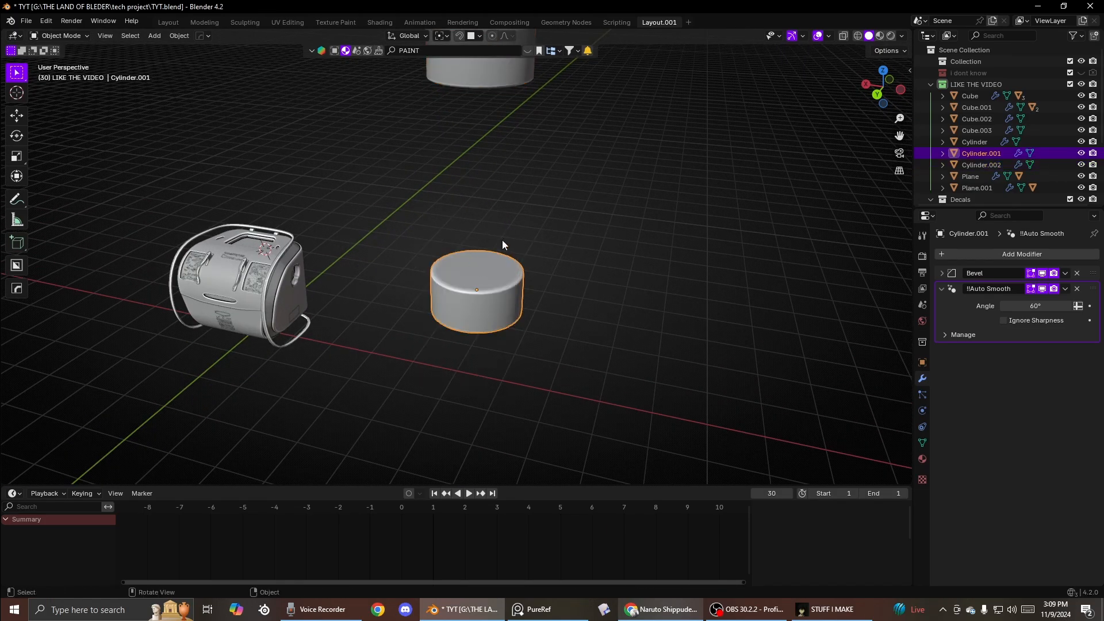
pyautogui.hotkey('alt', 'w')
pyautogui.hotkey('alt', 'w')
pyautogui.hotkey('alt', 'w')
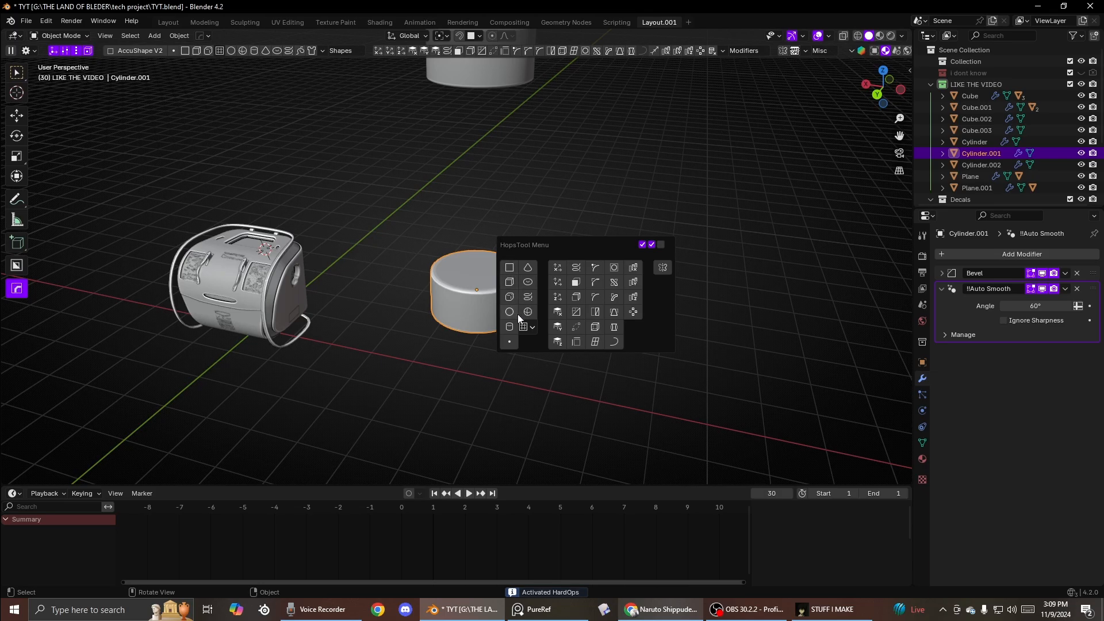
pyautogui.click(532, 298)
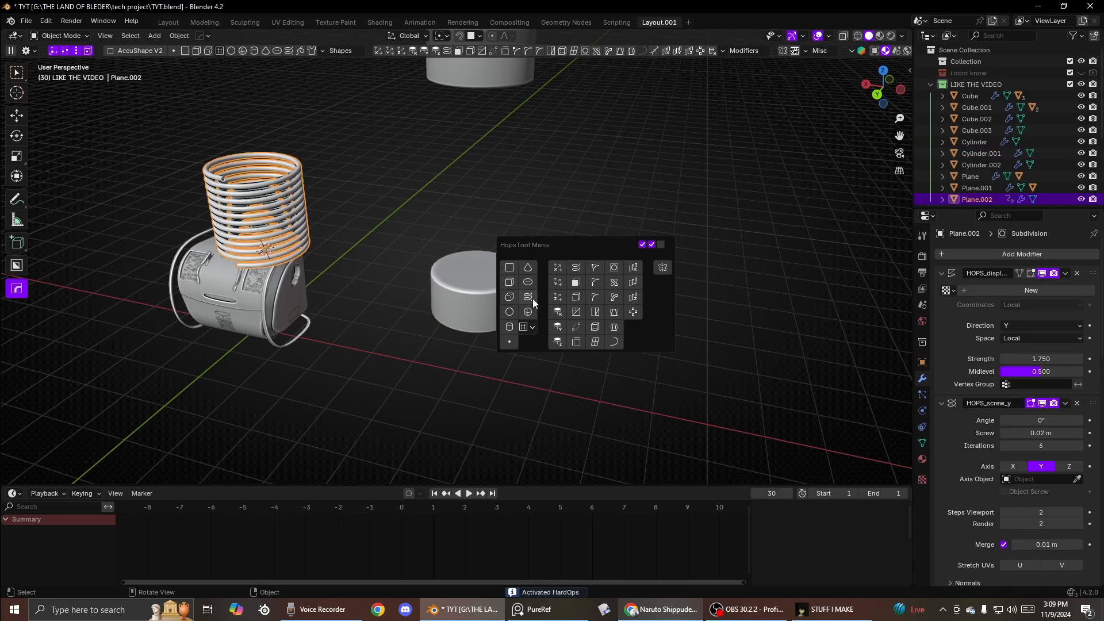
pyautogui.keyDown('shift'); pyautogui.moveTo(154, 318); pyautogui.dragTo(320, 344, button='middle'); pyautogui.keyUp('shift')
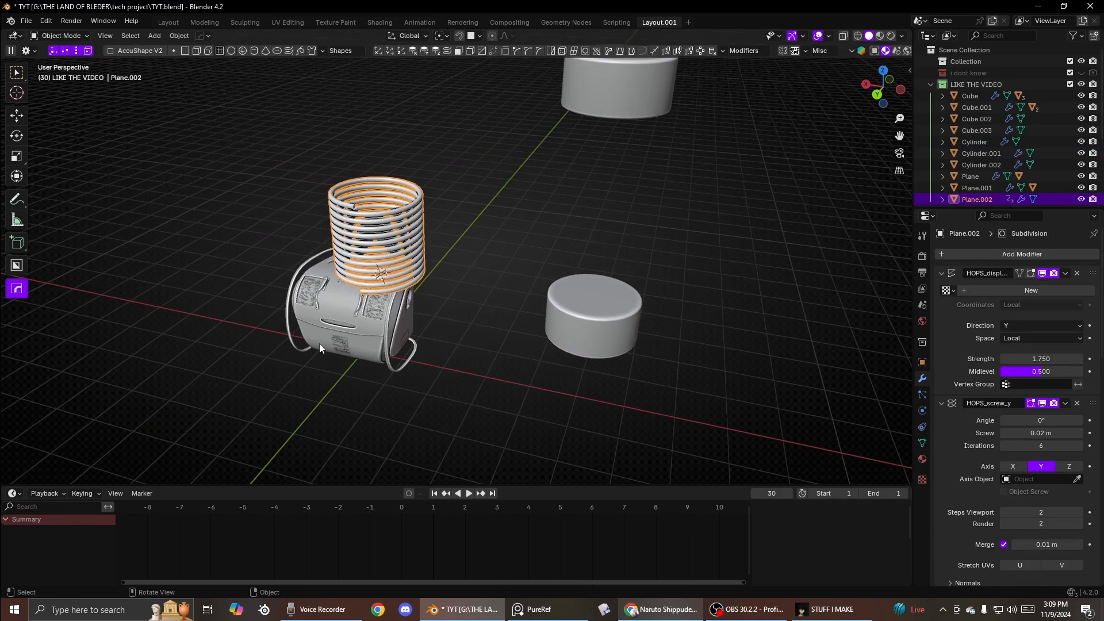
pyautogui.hotkey('alt', 'w')
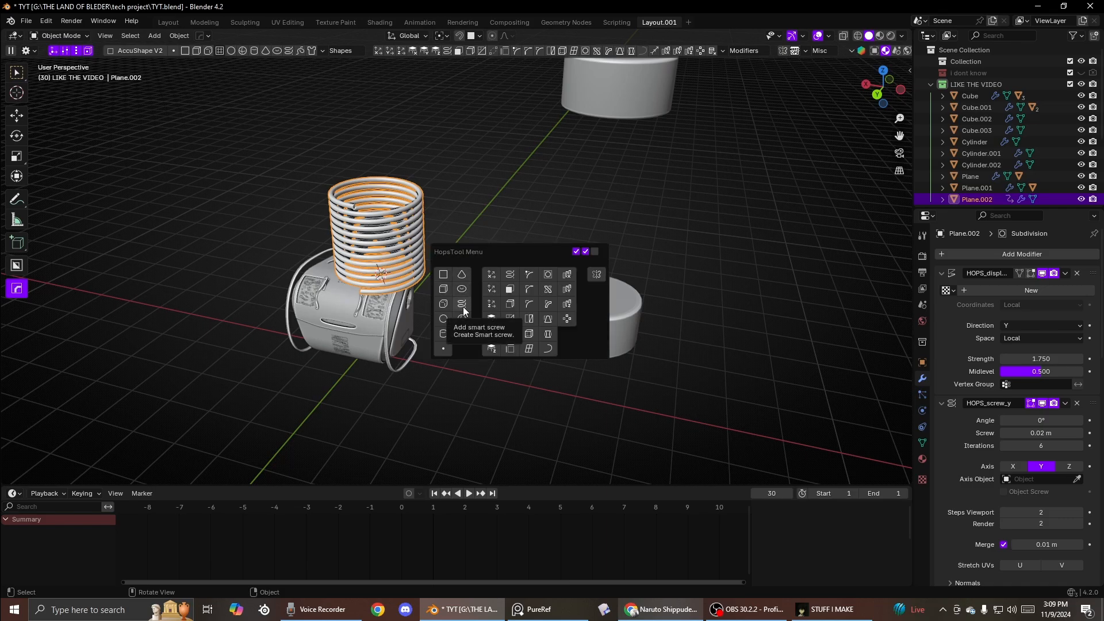
pyautogui.hotkey('alt', 'w')
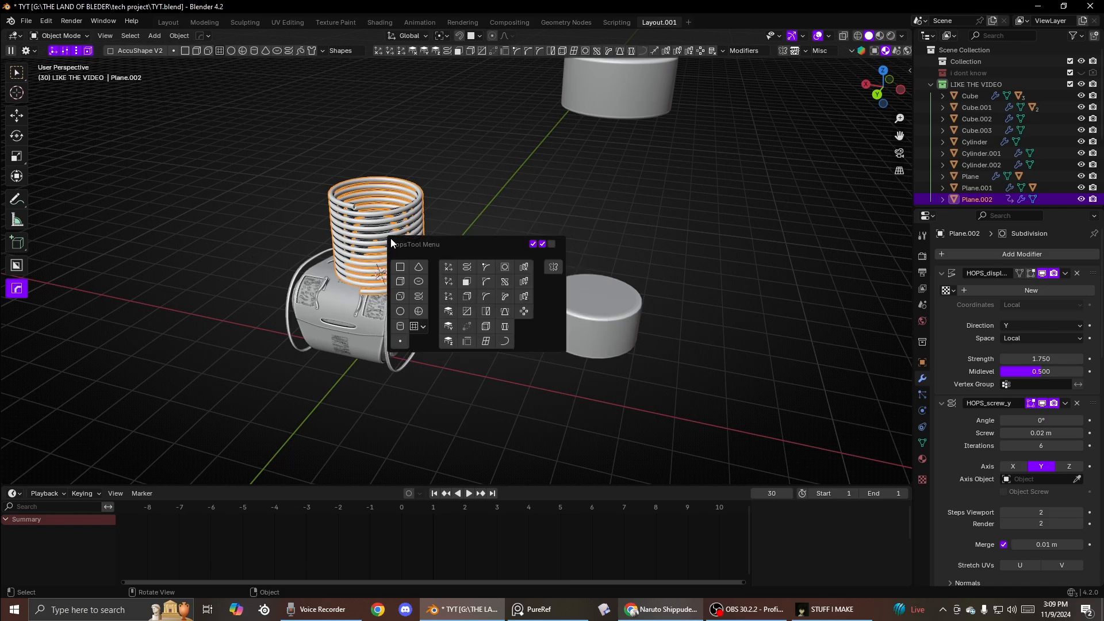
pyautogui.click(408, 230)
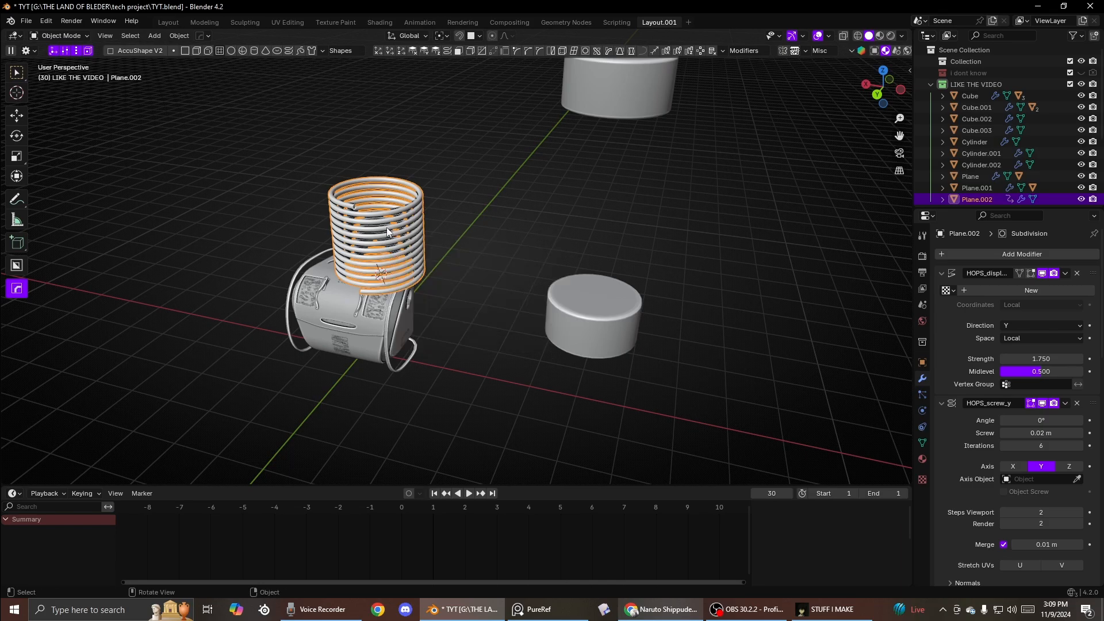
# - Move the spring onto the lower cylinder
pyautogui.moveTo(389, 238); pyautogui.dragTo(405, 226, button='middle')
pyautogui.press('g')
pyautogui.click(610, 218)
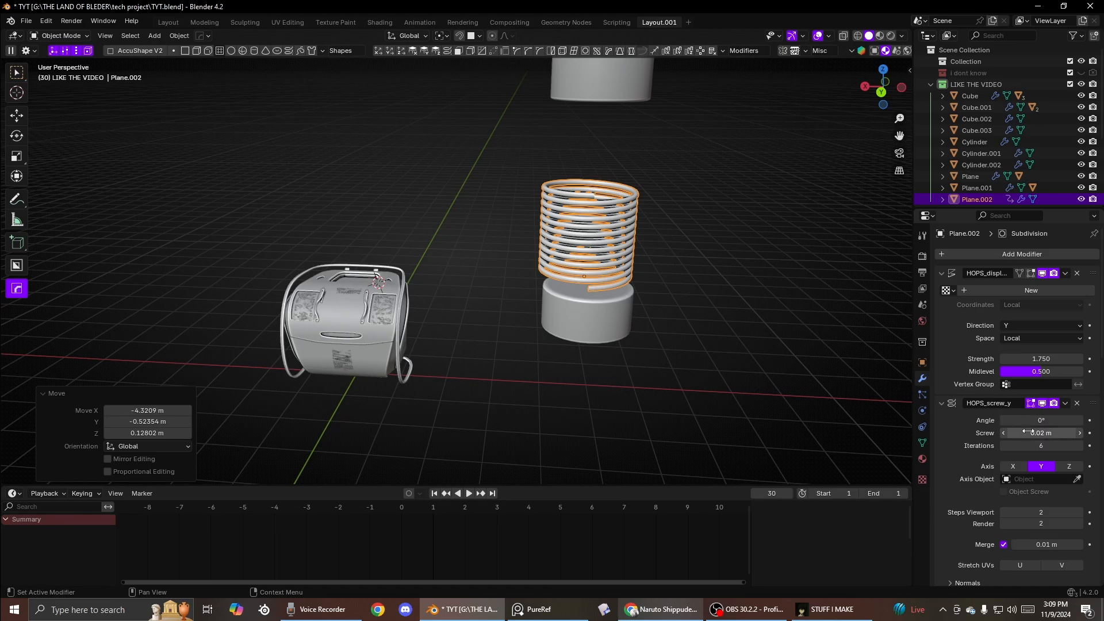
# - Set the HOPS_screw_y angle to 0.2° and adjust the HOPS_screw_z screw distance
pyautogui.moveTo(1027, 433)
pyautogui.mouseDown()
pyautogui.moveTo(1064, 432)
pyautogui.moveTo(1027, 432)
pyautogui.mouseUp()
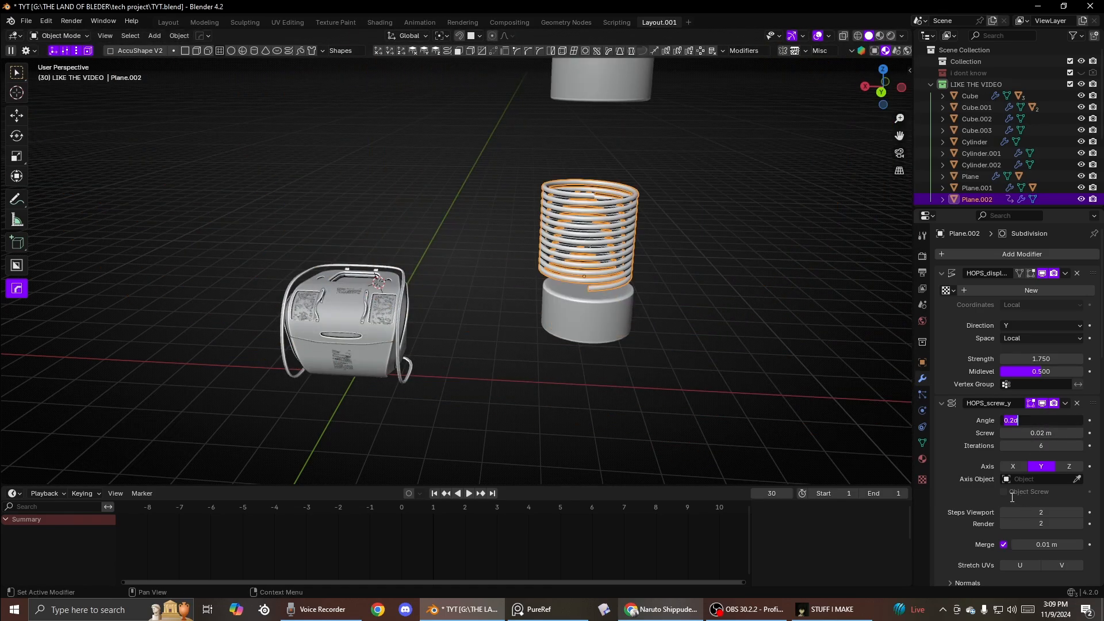
pyautogui.press('Return')
pyautogui.scroll(-7, 1006, 506)
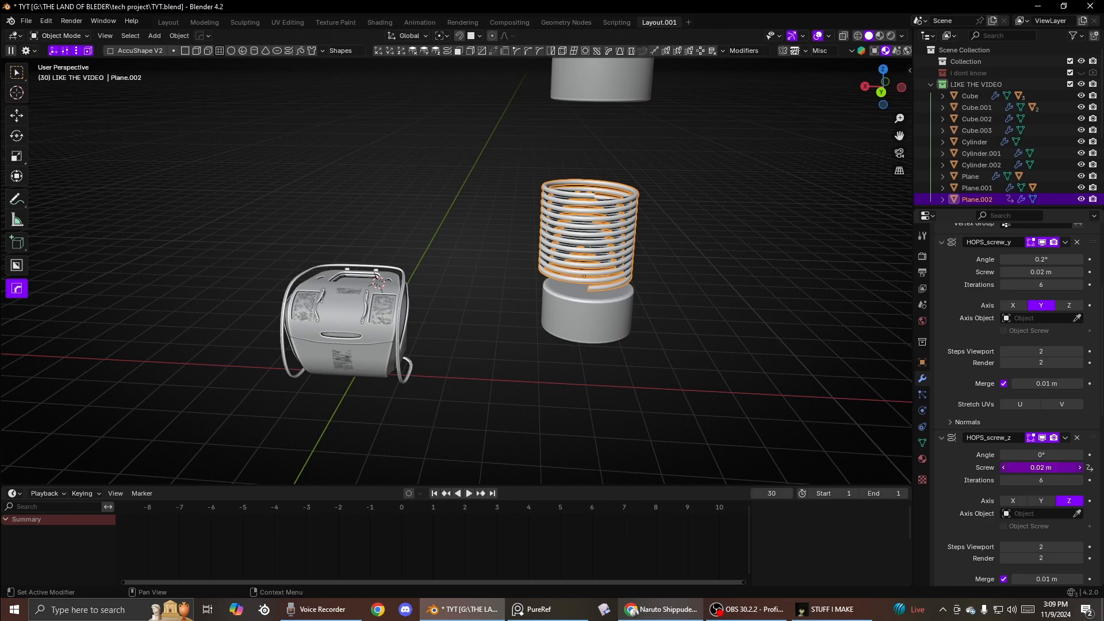
pyautogui.moveTo(1041, 467); pyautogui.dragTo(1030, 468)
# - Adjust the spring's screw modifier settings so the coil stretches up toward the upper cylinder
pyautogui.scroll(-8, 1022, 484)
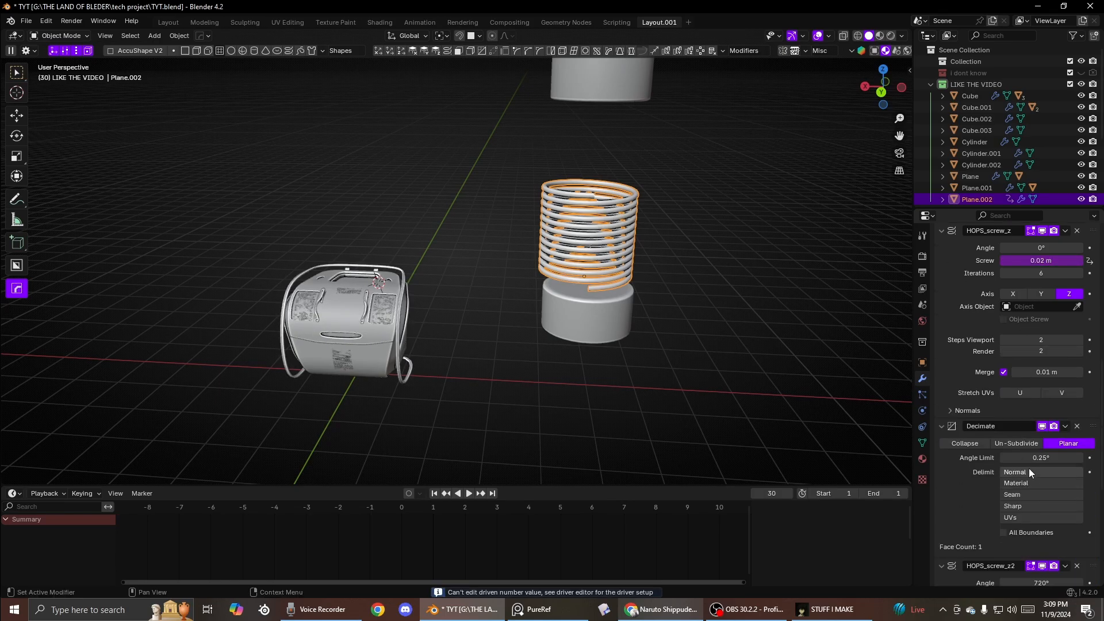
pyautogui.moveTo(1040, 351); pyautogui.dragTo(1064, 351)
pyautogui.rightClick(1041, 351)
pyautogui.scroll(-4, 993, 515)
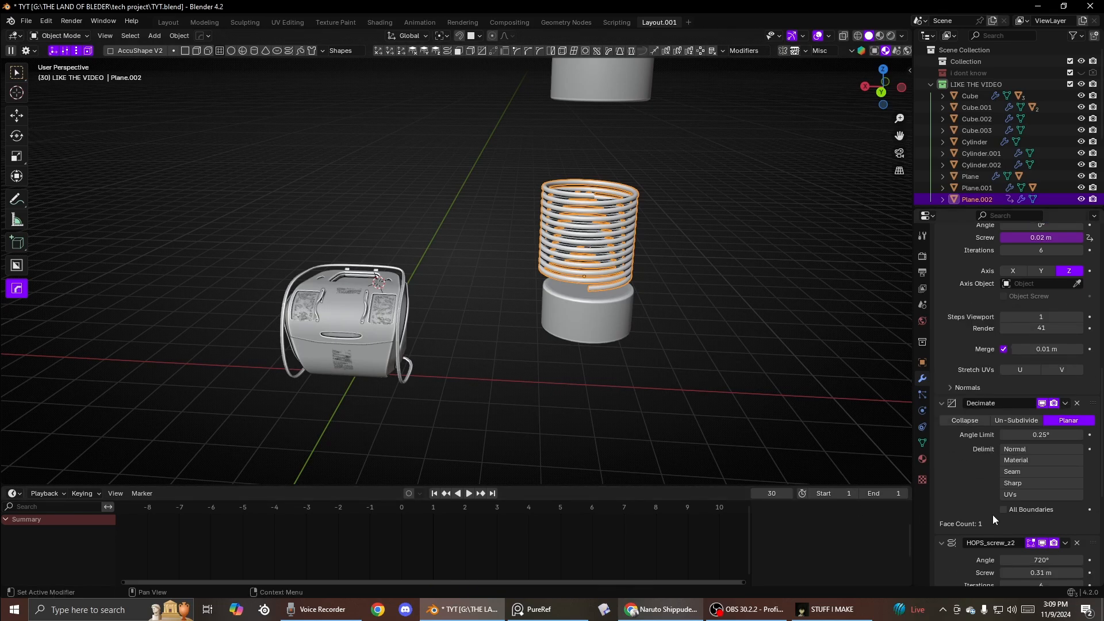
pyautogui.moveTo(1013, 505)
pyautogui.mouseDown()
pyautogui.moveTo(1063, 505)
pyautogui.moveTo(1020, 506)
pyautogui.moveTo(1054, 506)
pyautogui.moveTo(1034, 505)
pyautogui.moveTo(1035, 492)
pyautogui.moveTo(1058, 492)
pyautogui.moveTo(1017, 504)
pyautogui.moveTo(1037, 515)
pyautogui.moveTo(1009, 515)
pyautogui.moveTo(1037, 516)
pyautogui.moveTo(1023, 516)
pyautogui.mouseUp()
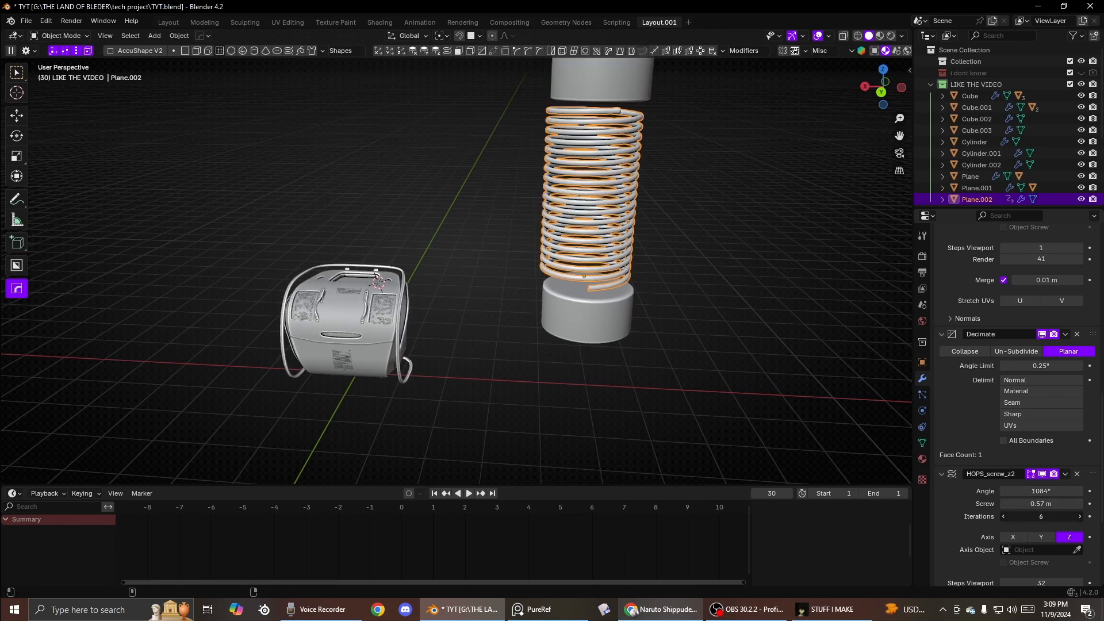
# - Position the spring between the two cylinders in the left orthographic view
pyautogui.click(776, 302)
pyautogui.click(590, 189)
pyautogui.press('ctrl+KP_3')
pyautogui.press('g')
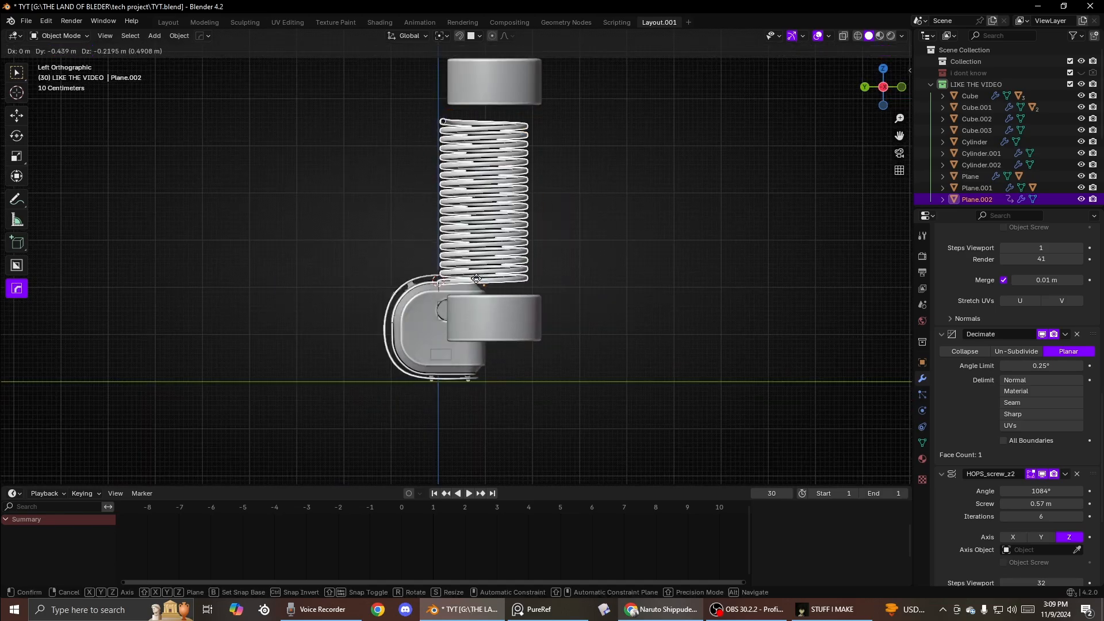
pyautogui.click(490, 295)
pyautogui.moveTo(490, 295); pyautogui.dragTo(611, 322, button='middle')
pyautogui.keyDown('shift'); pyautogui.moveTo(618, 229); pyautogui.dragTo(551, 287, button='middle'); pyautogui.keyUp('shift')
pyautogui.click(530, 189)
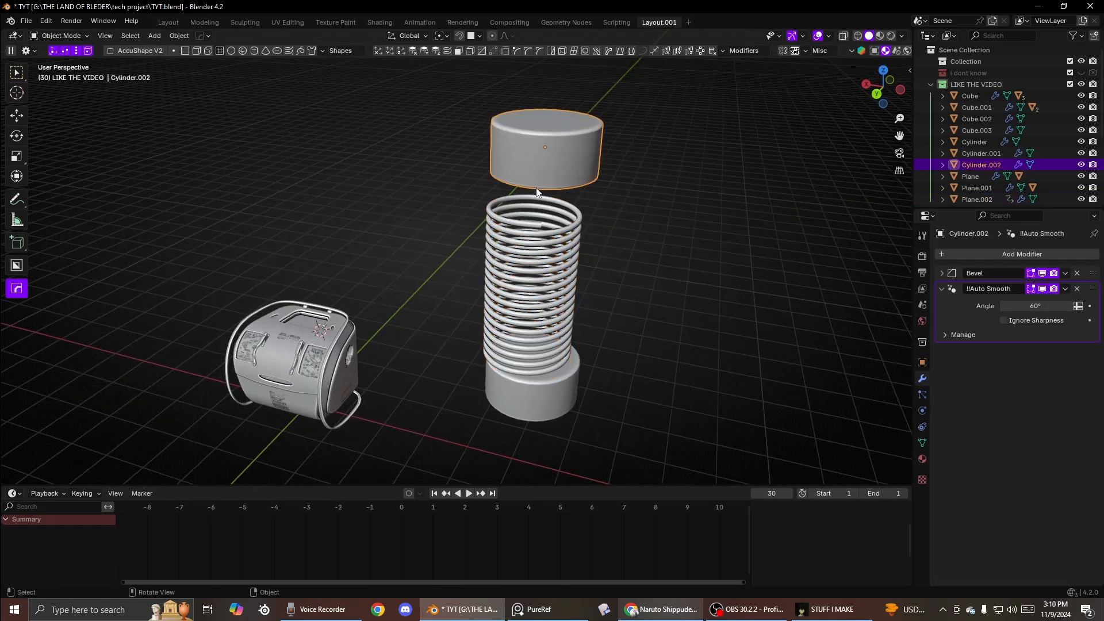
# - Reposition the cylinders and delete the spring
pyautogui.moveTo(530, 188); pyautogui.dragTo(531, 170, button='middle')
pyautogui.press('g')
pyautogui.click(544, 218)
pyautogui.click(500, 302)
pyautogui.moveTo(502, 328); pyautogui.dragTo(476, 267, button='middle')
pyautogui.click(509, 302)
pyautogui.press('g')
pyautogui.click(552, 308)
pyautogui.press('Delete')
pyautogui.click(477, 271)
pyautogui.scroll(2, 481, 271)
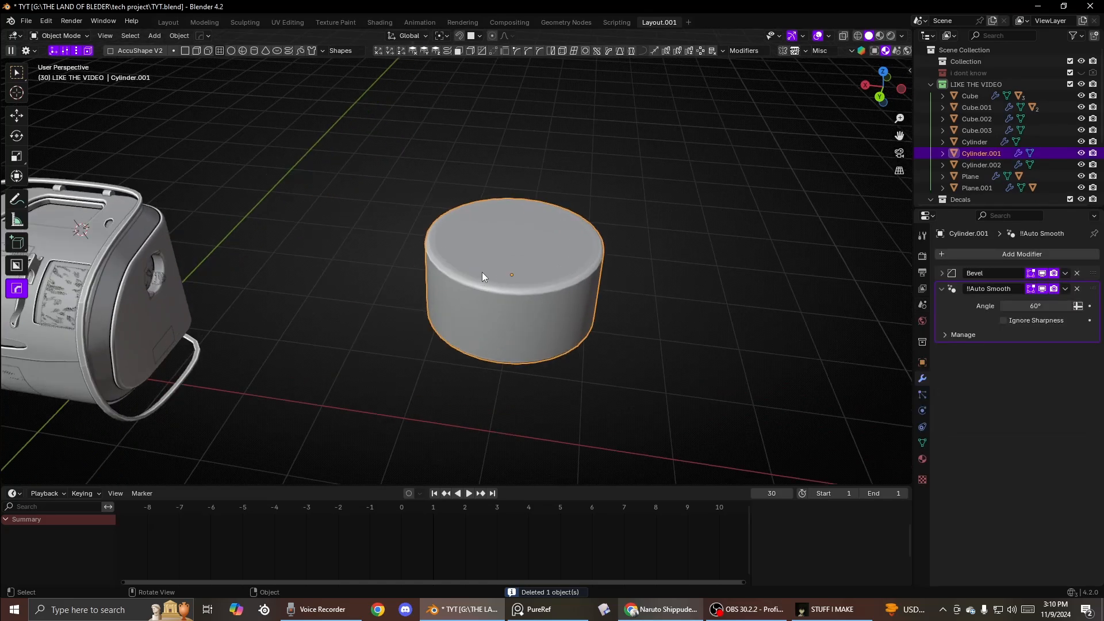
pyautogui.hotkey('shift', 'a')
pyautogui.moveTo(469, 277)
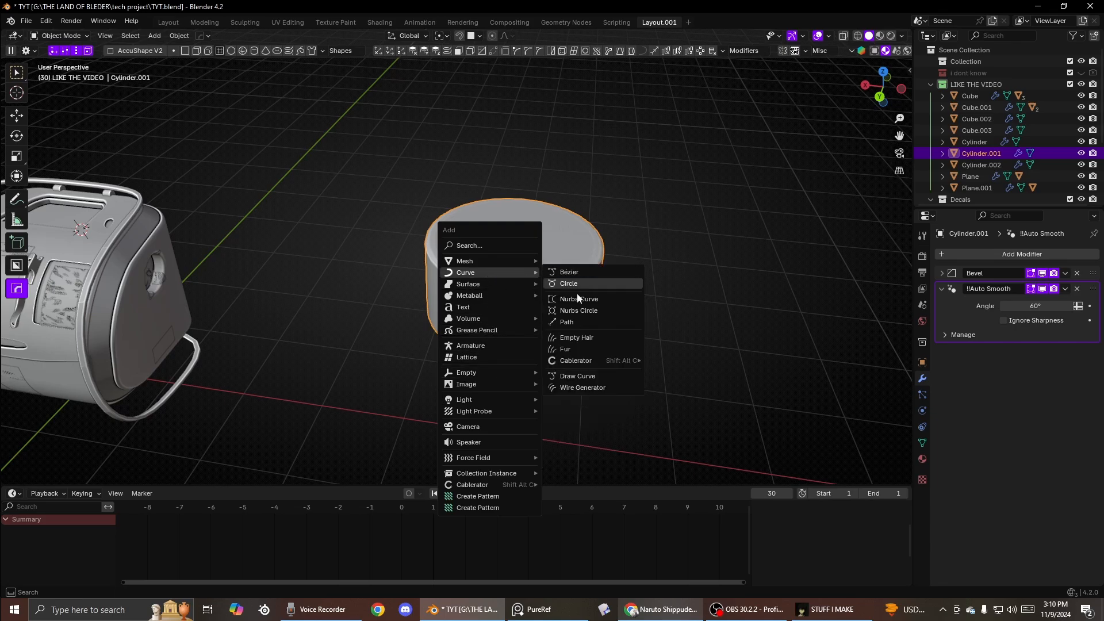
pyautogui.moveTo(574, 362)
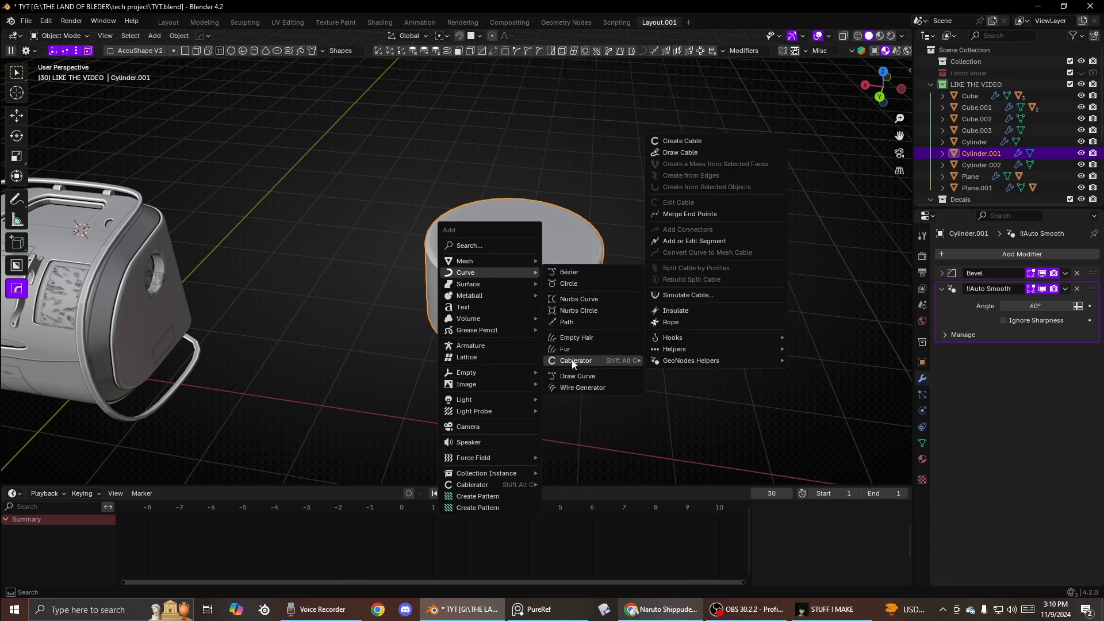
# - Open the Preferences and search the installed add-ons for EXR
pyautogui.click(38, 22)
pyautogui.click(116, 167)
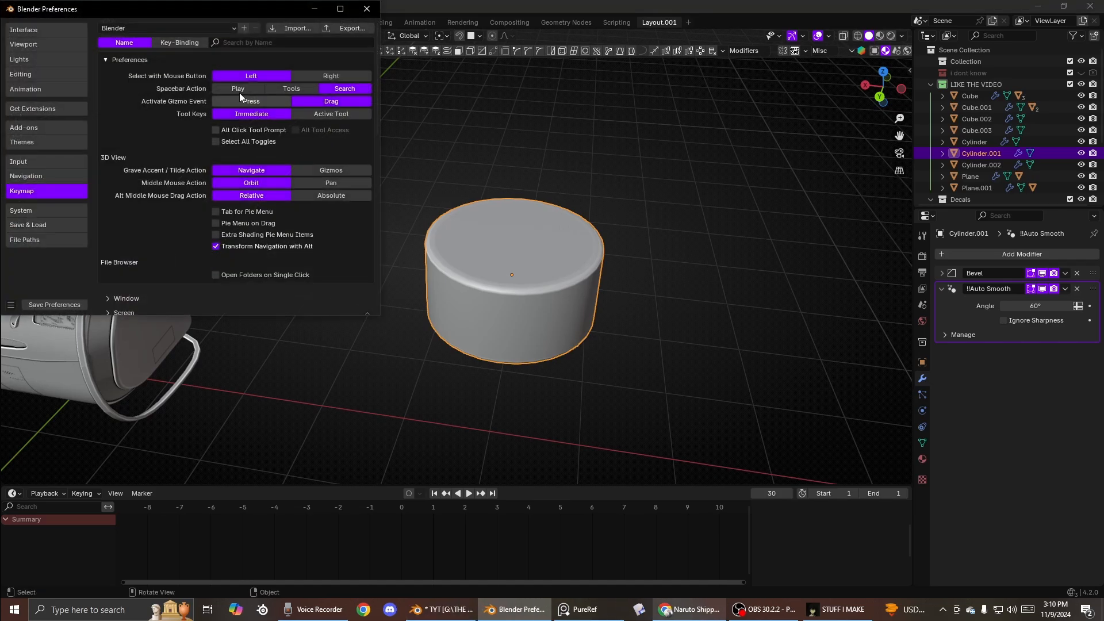
pyautogui.click(33, 128)
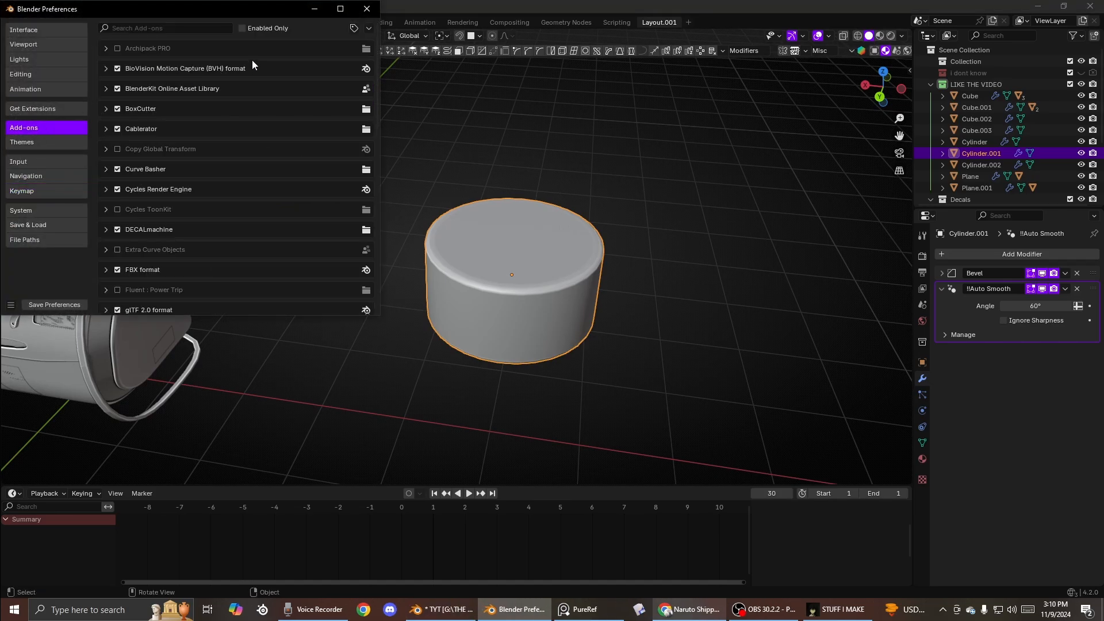
pyautogui.click(186, 30)
pyautogui.write('EXR')
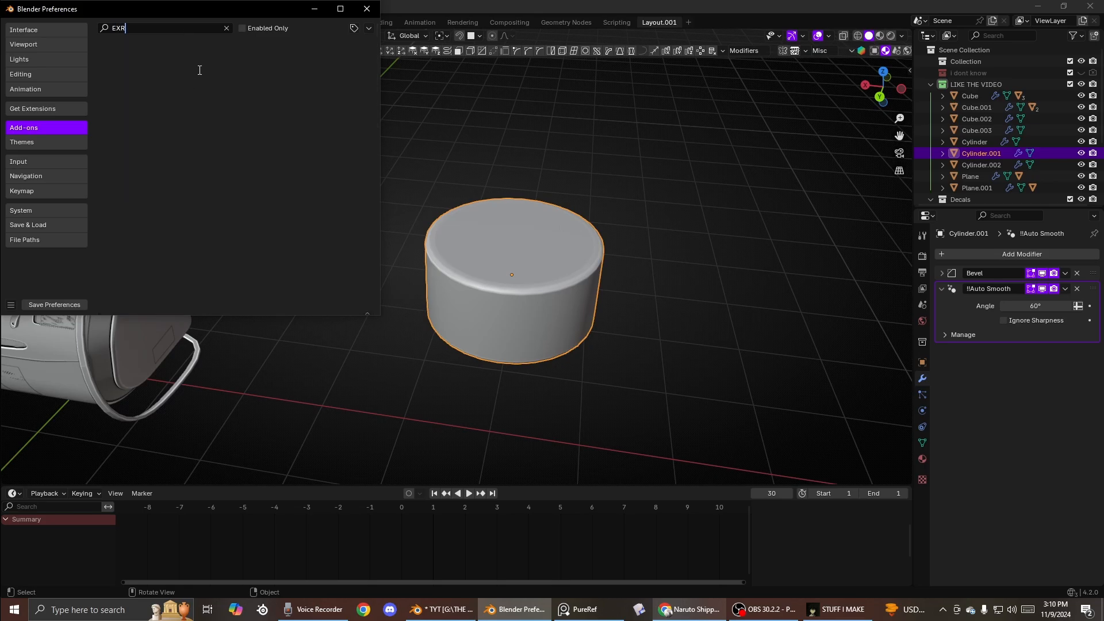
pyautogui.press('BackSpace')
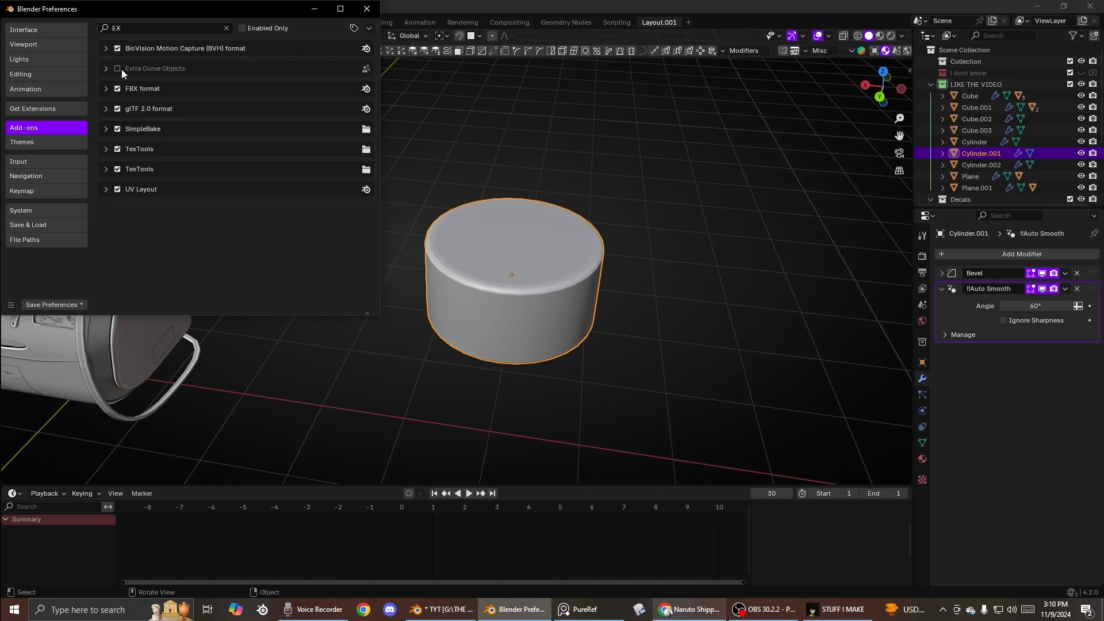
pyautogui.click(368, 10)
# - Add a SpiroFit knot curve around the cylinder, adjust its spires, and undo it
pyautogui.hotkey('shift', 'a')
pyautogui.moveTo(524, 229)
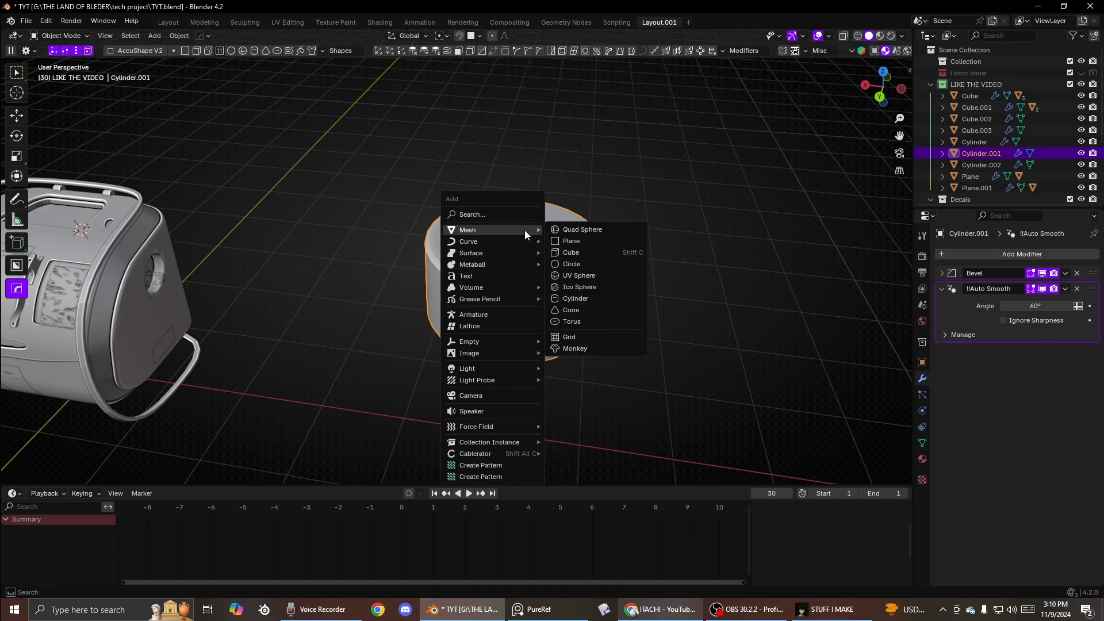
pyautogui.moveTo(455, 243)
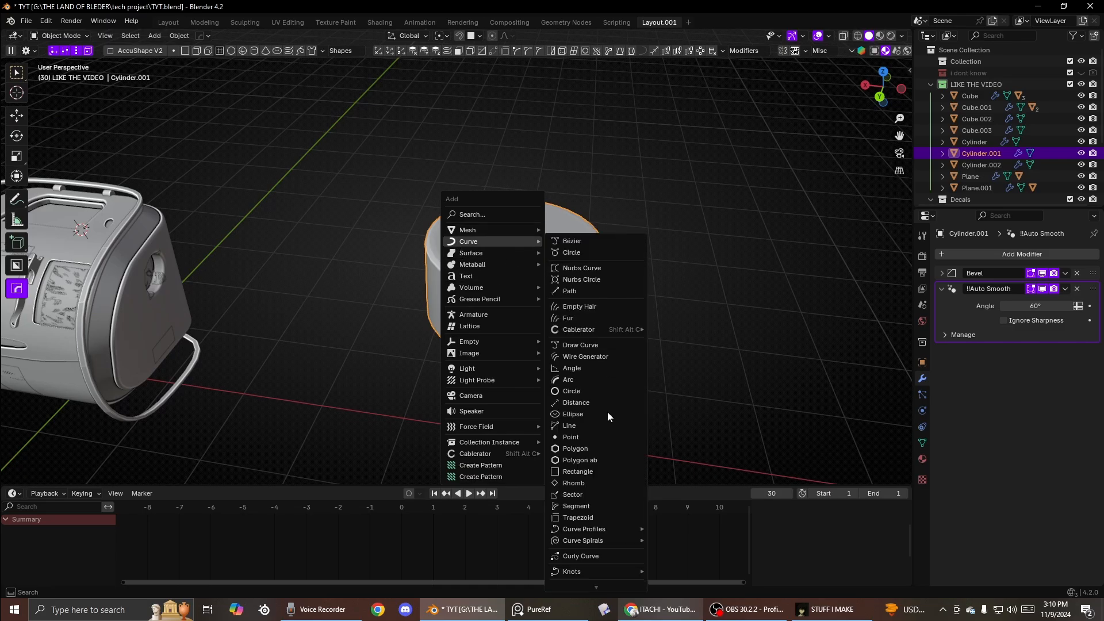
pyautogui.moveTo(607, 568)
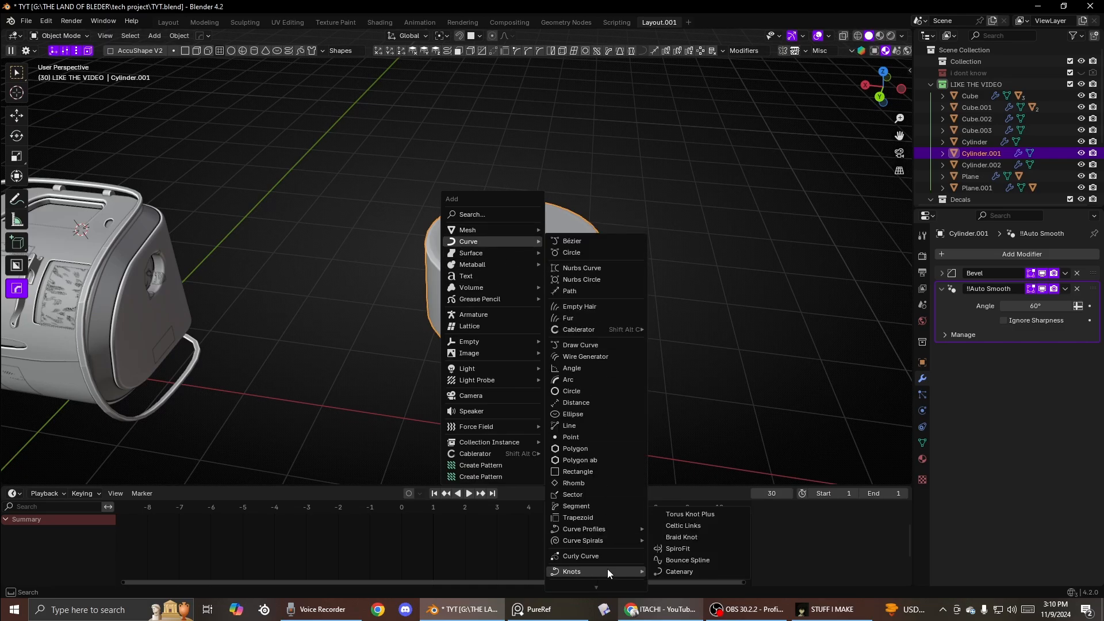
pyautogui.click(673, 549)
pyautogui.moveTo(627, 454); pyautogui.dragTo(574, 330, button='middle')
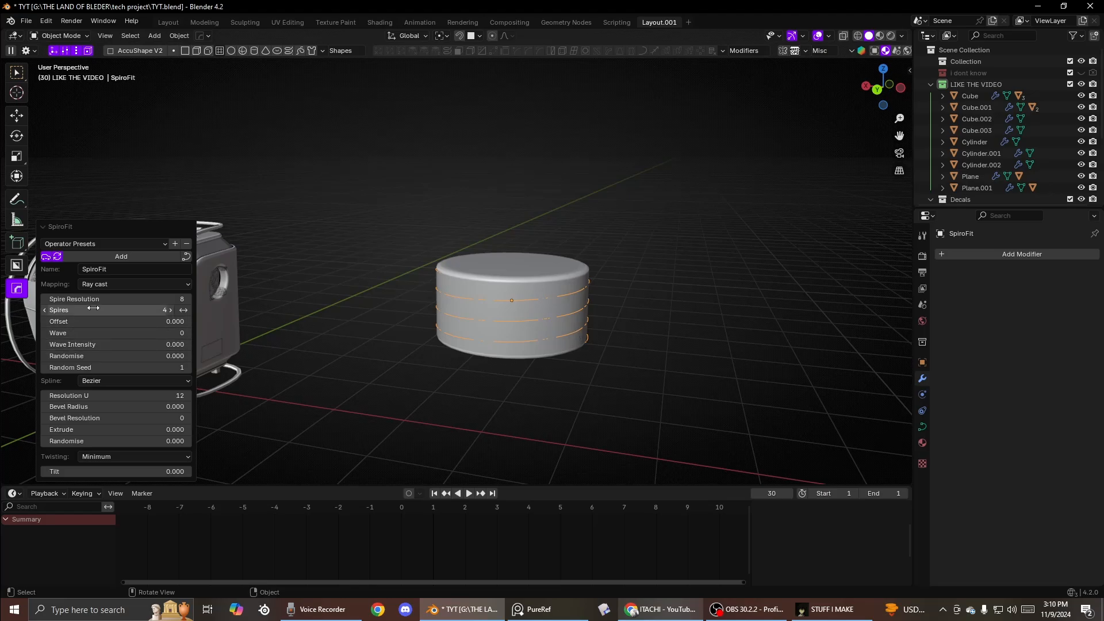
pyautogui.moveTo(84, 308); pyautogui.dragTo(86, 344)
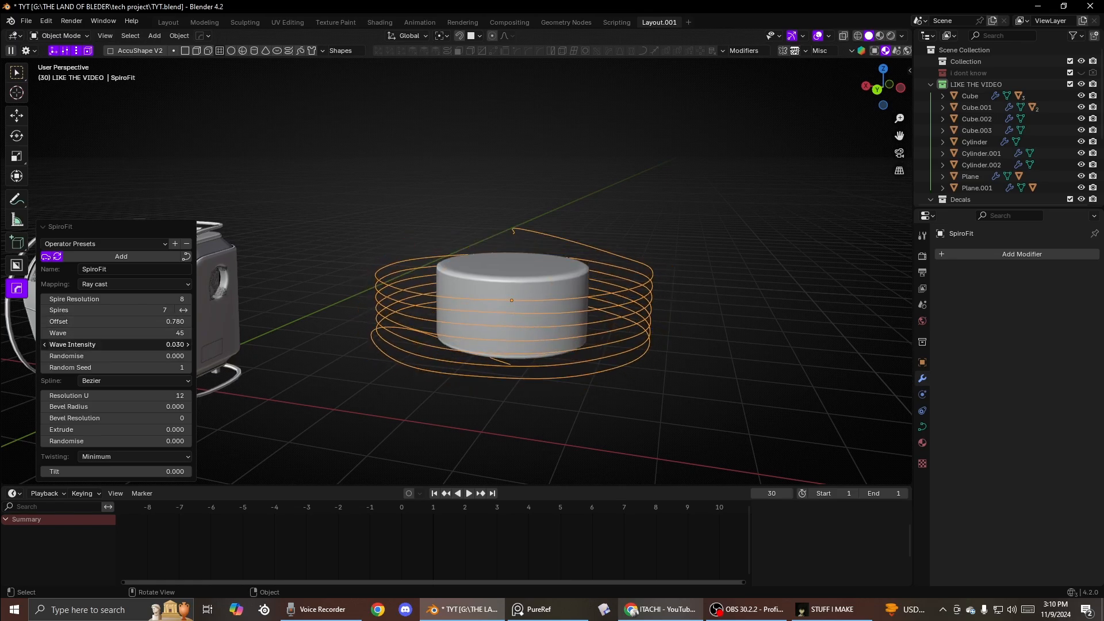
pyautogui.hotkey('ctrl', 'z')
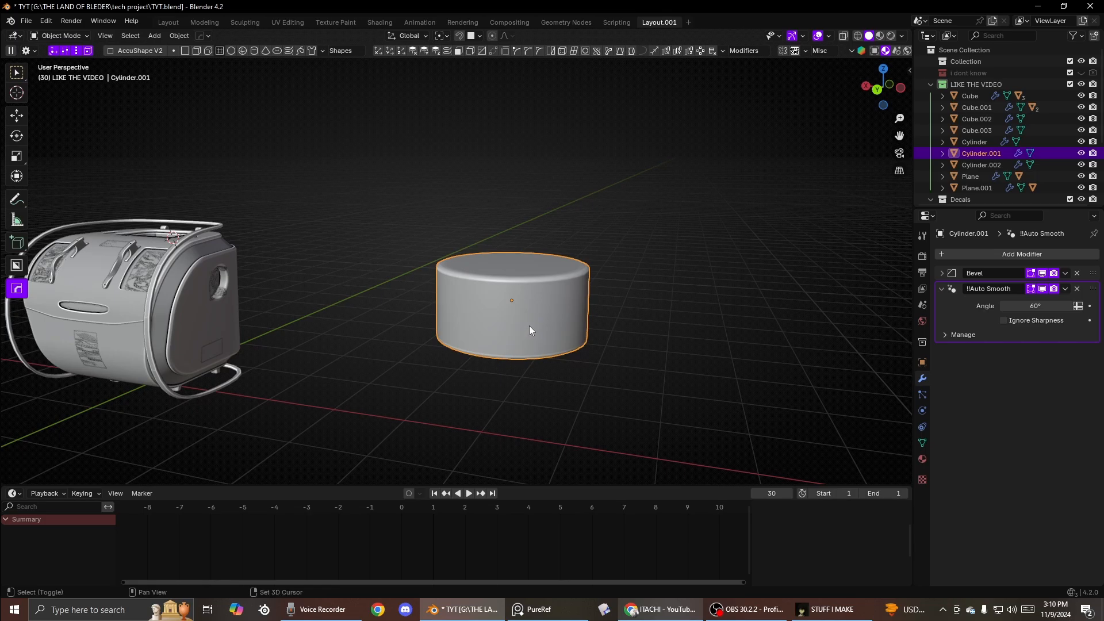
# - Add a SpiroFit knot curve wrapped around the cylinder with 7 spires
pyautogui.hotkey('shift', 'a')
pyautogui.moveTo(616, 287)
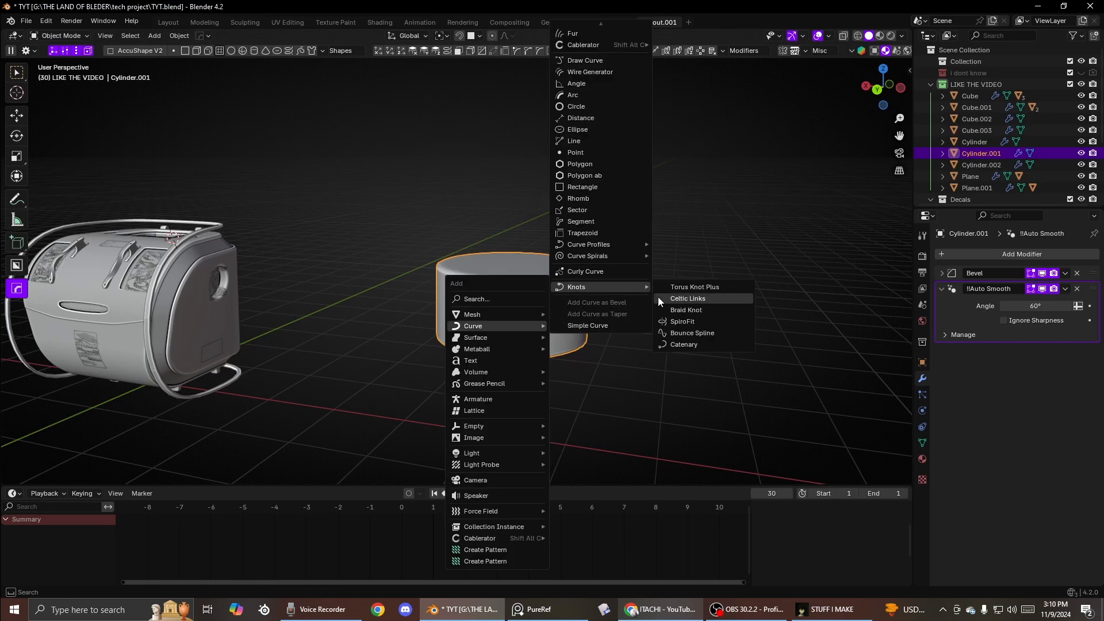
pyautogui.click(682, 322)
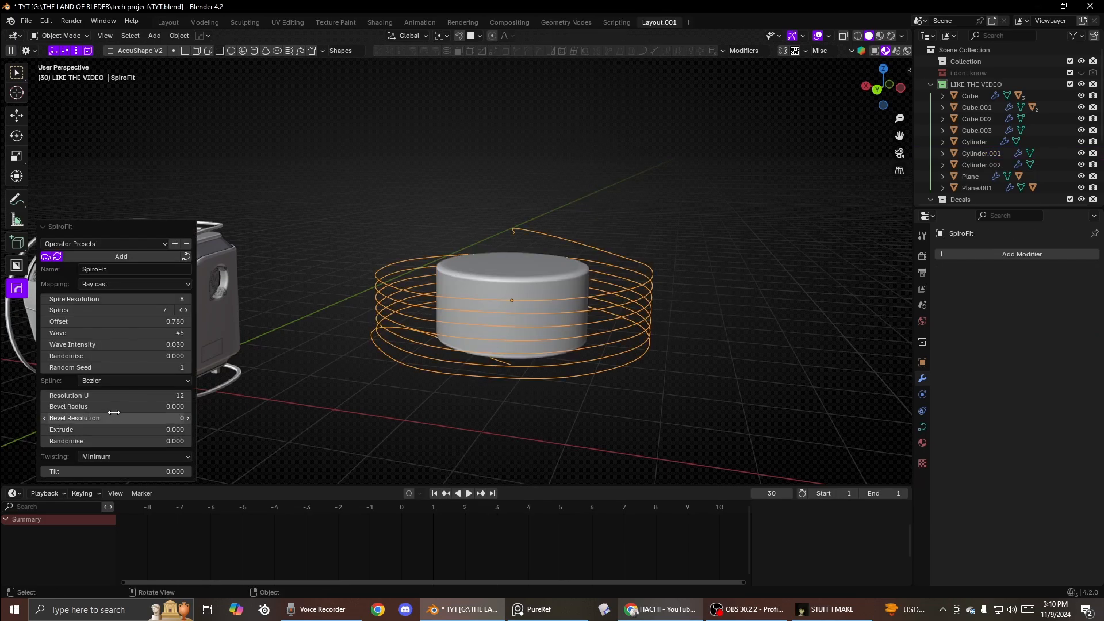
# - Give the SpiroFit curve a tube thickness with the HOps Adjust Curve operation
pyautogui.click(640, 322)
pyautogui.press('q')
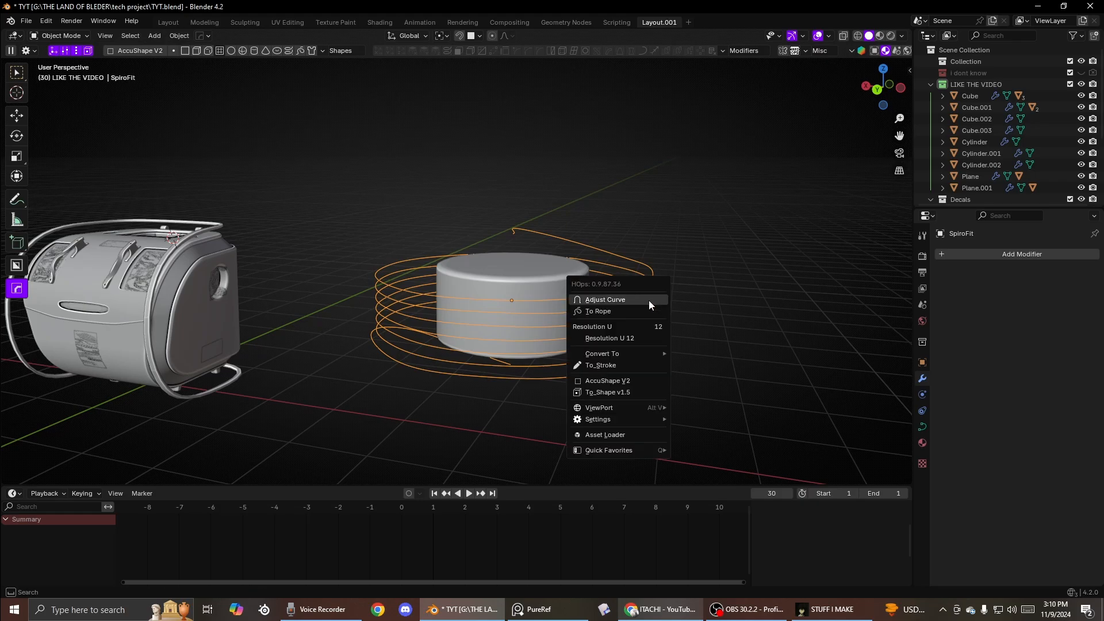
pyautogui.click(633, 300)
pyautogui.click(714, 298)
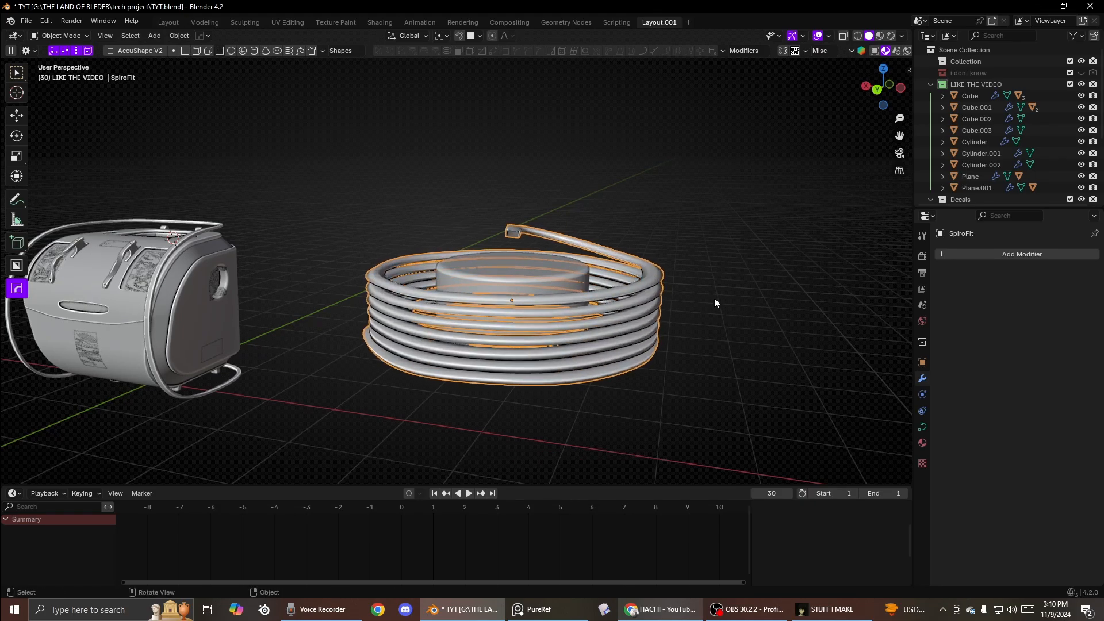
# - Apply all object transforms to the coil
pyautogui.hotkey('ctrl', 'a')
pyautogui.click(714, 298)
pyautogui.scroll(6, 676, 294)
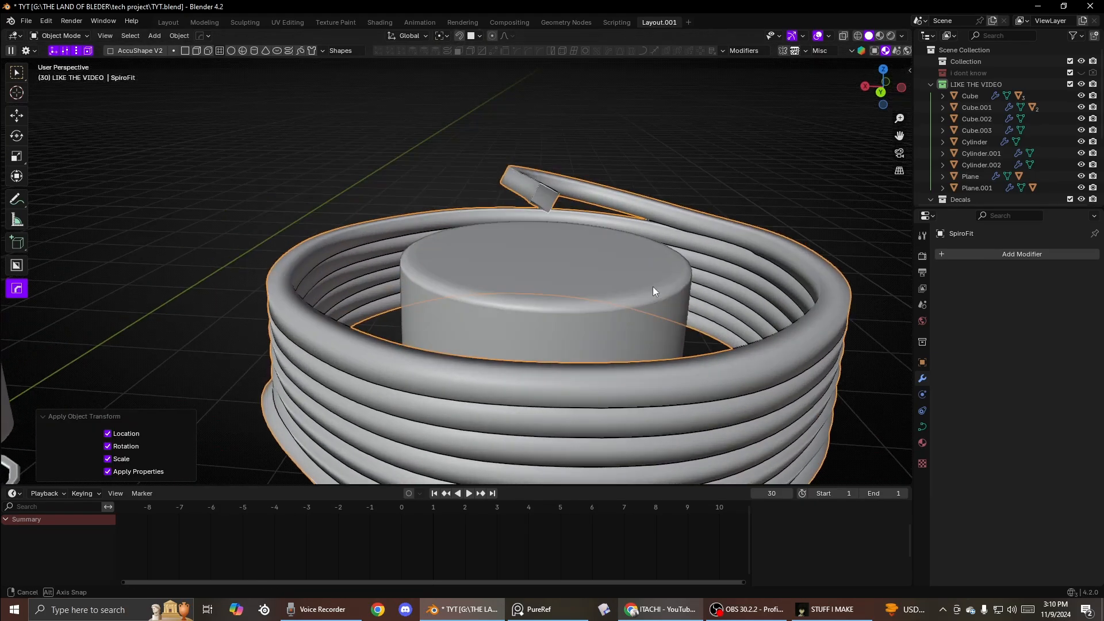
pyautogui.press('s')
pyautogui.press('z')
pyautogui.rightClick(2, 245)
pyautogui.scroll(-2, 430, 281)
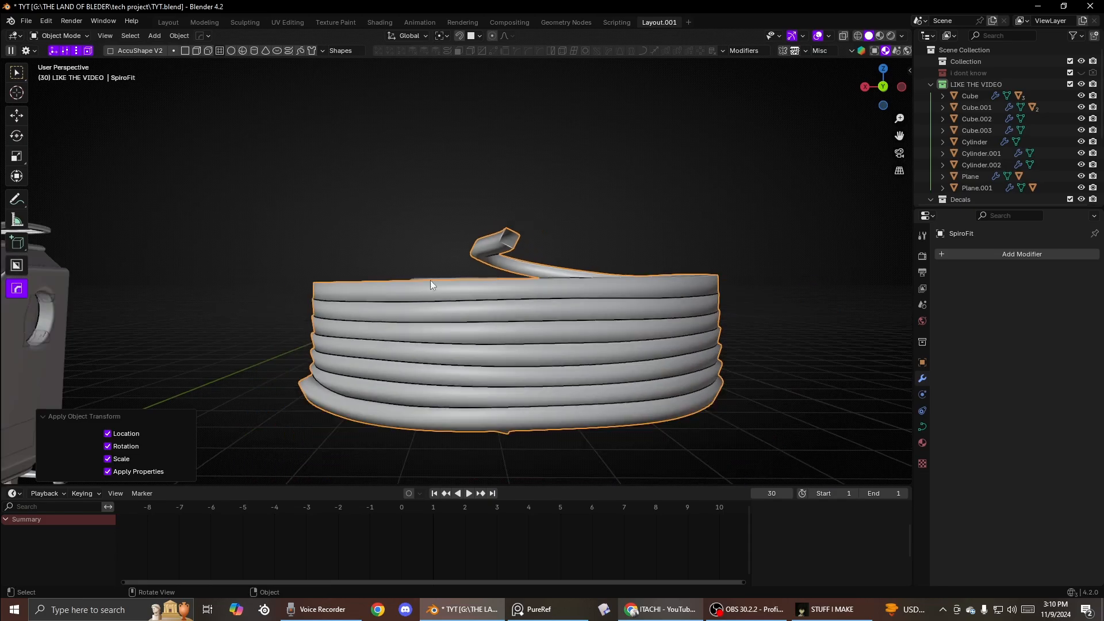
pyautogui.moveTo(525, 259); pyautogui.dragTo(501, 290, button='middle')
pyautogui.scroll(2, 501, 289)
pyautogui.press('Tab')
pyautogui.press('Tab')
pyautogui.press('Tab')
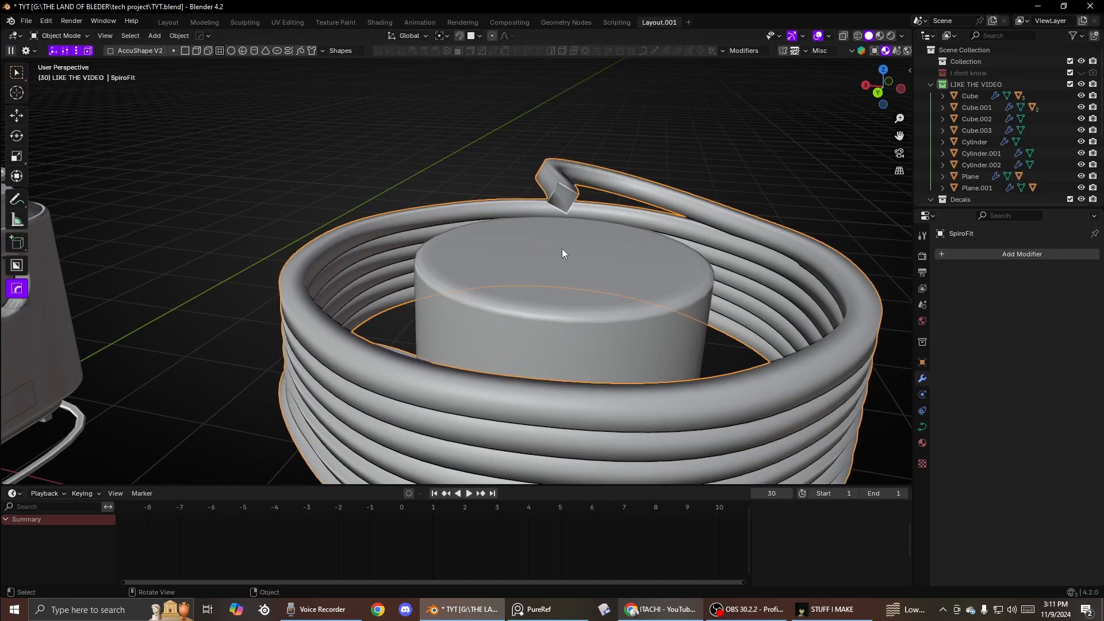
# - Move an end point of the SpiroFit coil in edit mode, then undo the move
pyautogui.press('g')
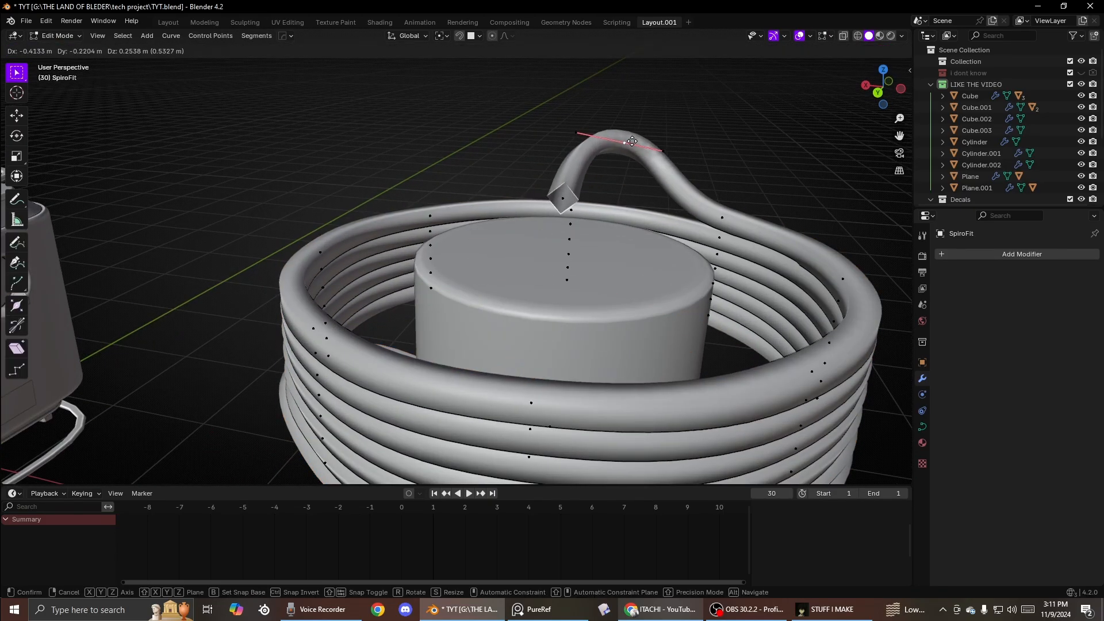
pyautogui.click(518, 136)
pyautogui.click(539, 199)
pyautogui.moveTo(539, 200); pyautogui.dragTo(463, 226, button='middle')
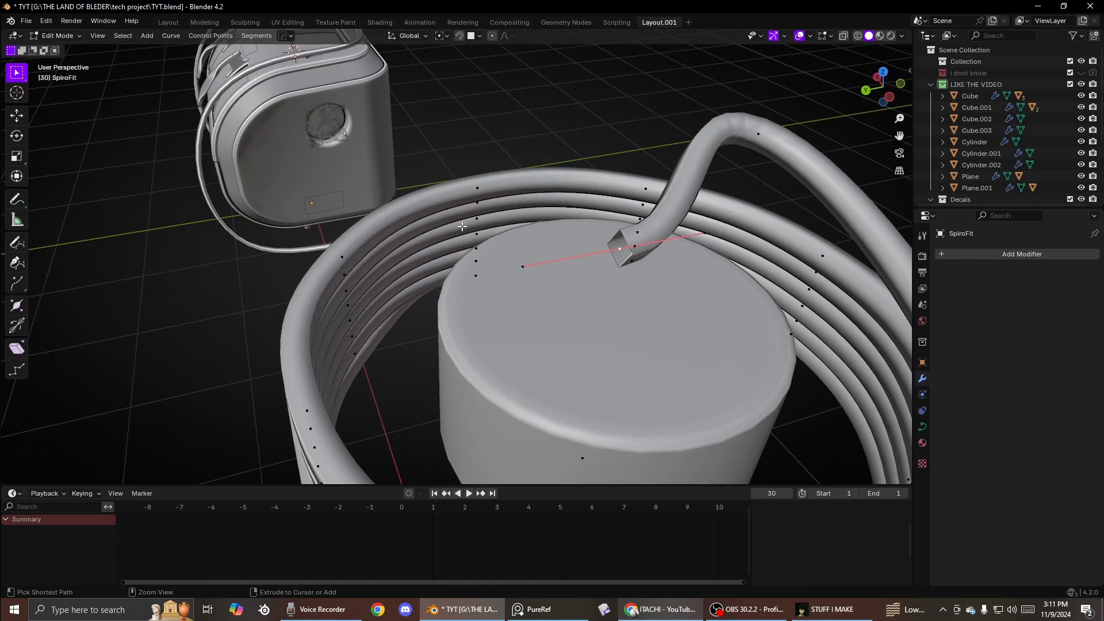
pyautogui.hotkey('ctrl', 'z')
pyautogui.hotkey('ctrl', 'z')
# - Extrude the coil's free end several times with rotations into a looping tail over the cylinder
pyautogui.click(607, 258)
pyautogui.press('e')
pyautogui.click(628, 244)
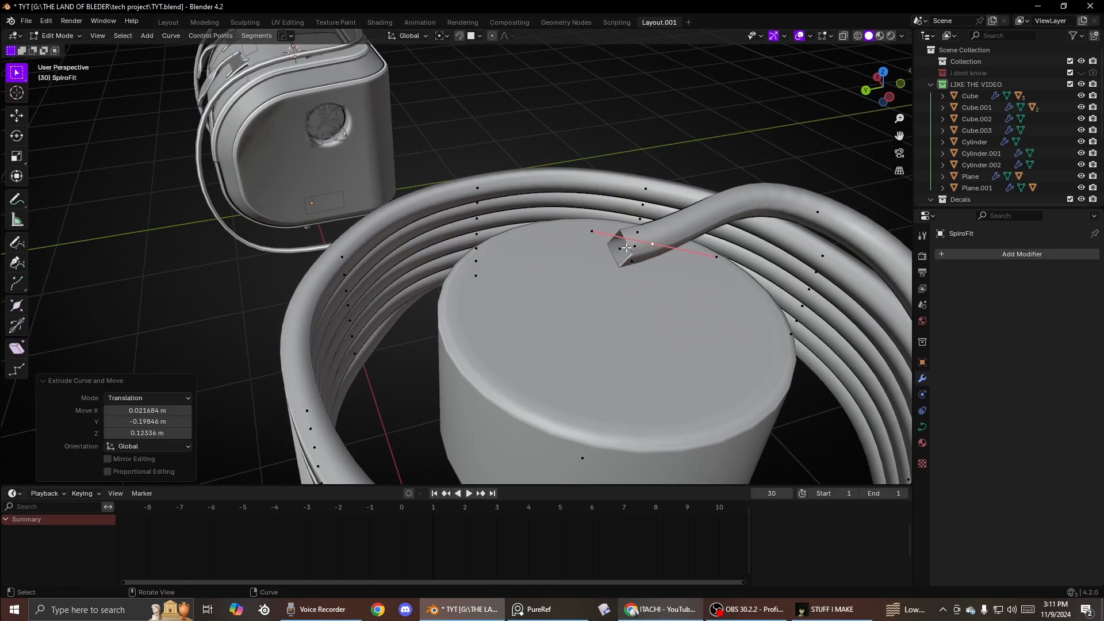
pyautogui.click(623, 247)
pyautogui.press('e')
pyautogui.click(588, 345)
pyautogui.press('r')
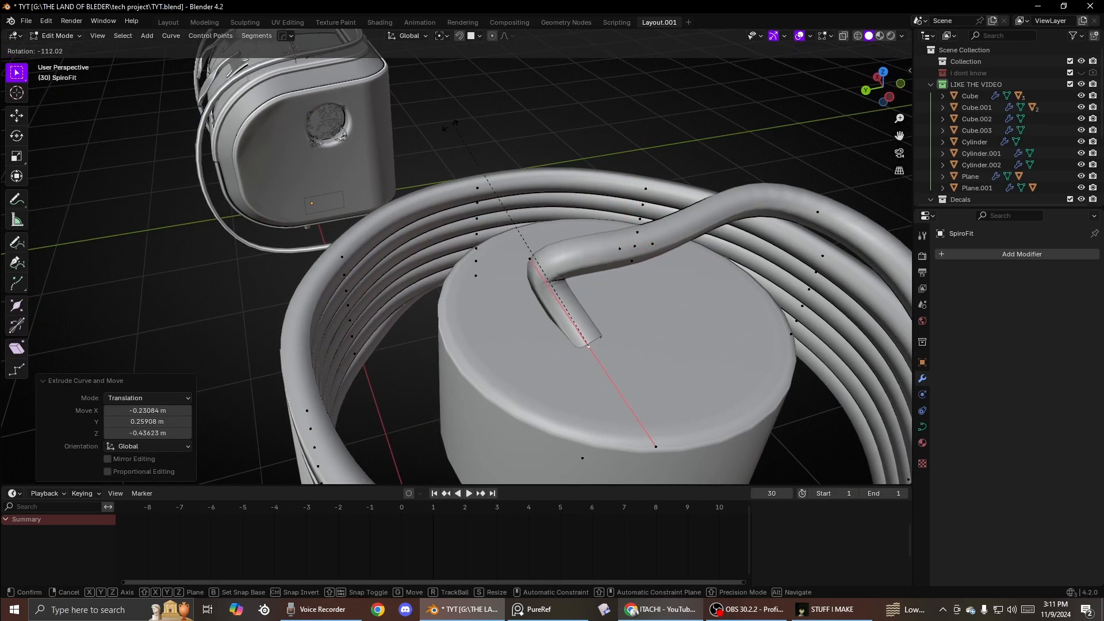
pyautogui.click(675, 334)
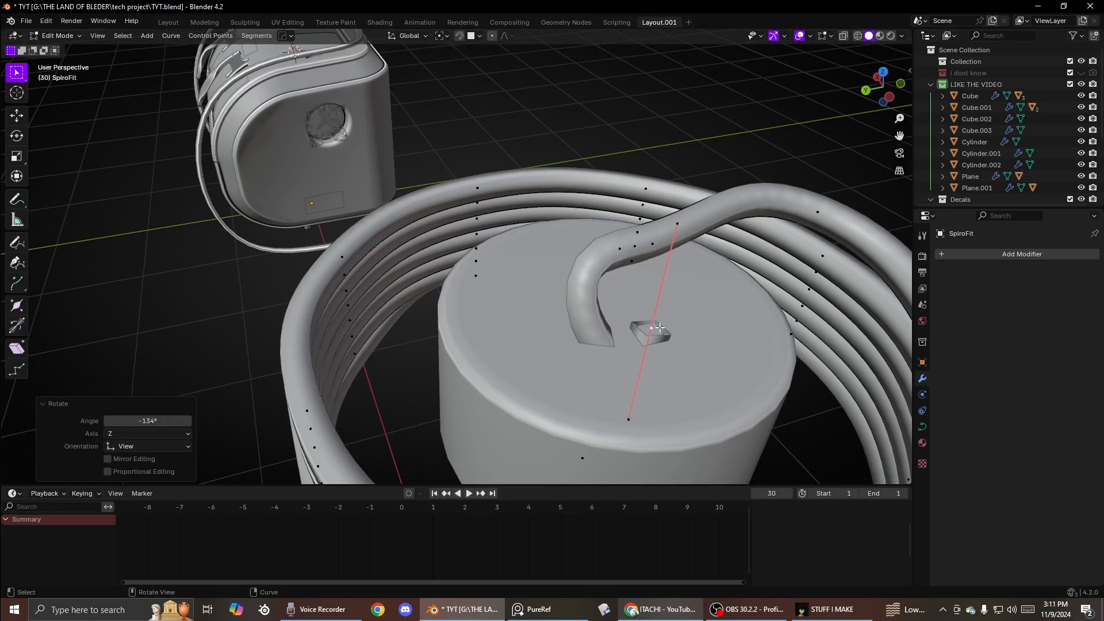
pyautogui.press('e')
pyautogui.click(683, 271)
pyautogui.press('e')
pyautogui.click(564, 184)
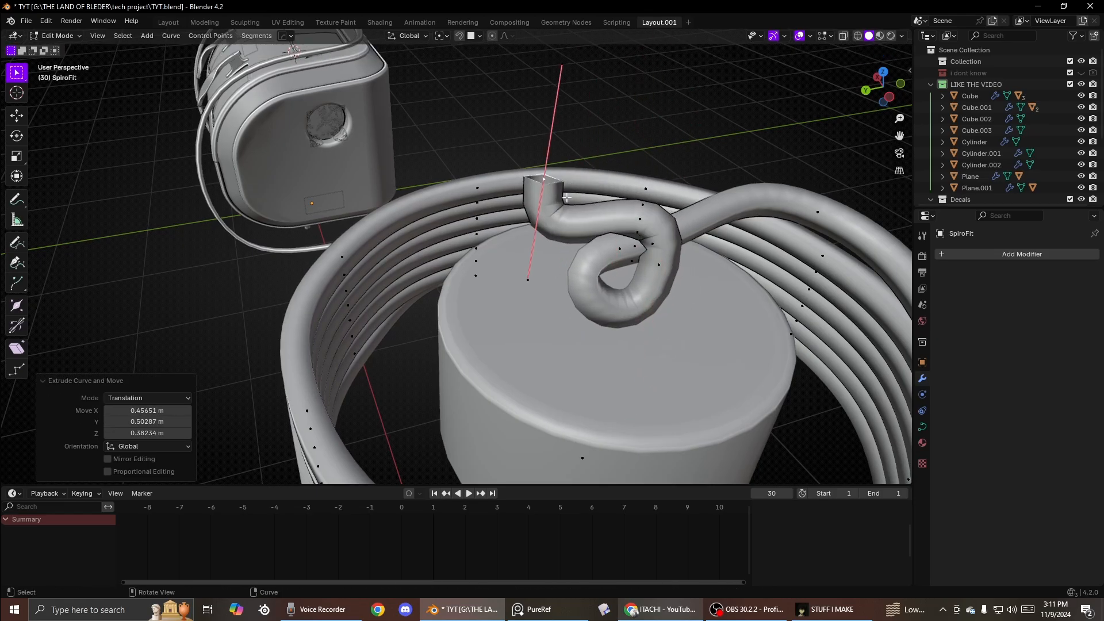
pyautogui.moveTo(564, 183); pyautogui.dragTo(600, 193, button='middle')
pyautogui.press('r')
pyautogui.click(366, 148)
pyautogui.press('g')
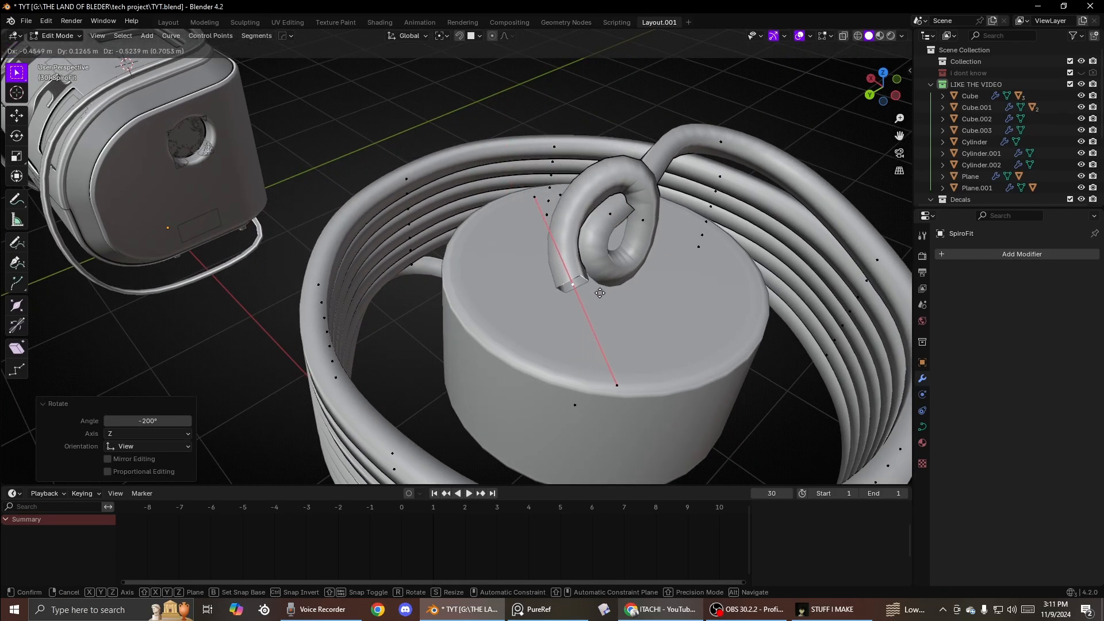
pyautogui.click(604, 293)
# - Leave edit mode and delete the SpiroFit coil object
pyautogui.hotkey('ctrl', 'Tab')
pyautogui.click(626, 221)
pyautogui.scroll(-8, 635, 270)
pyautogui.scroll(4, 635, 270)
pyautogui.press('Delete')
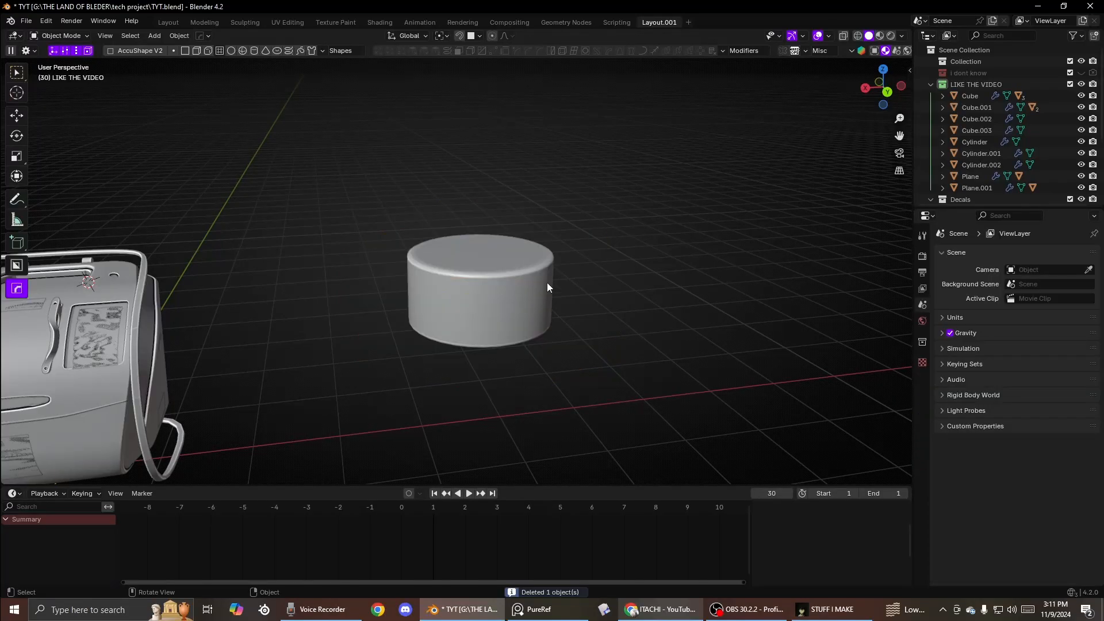
pyautogui.moveTo(547, 282); pyautogui.dragTo(494, 282, button='middle')
pyautogui.click(494, 281)
pyautogui.press('q')
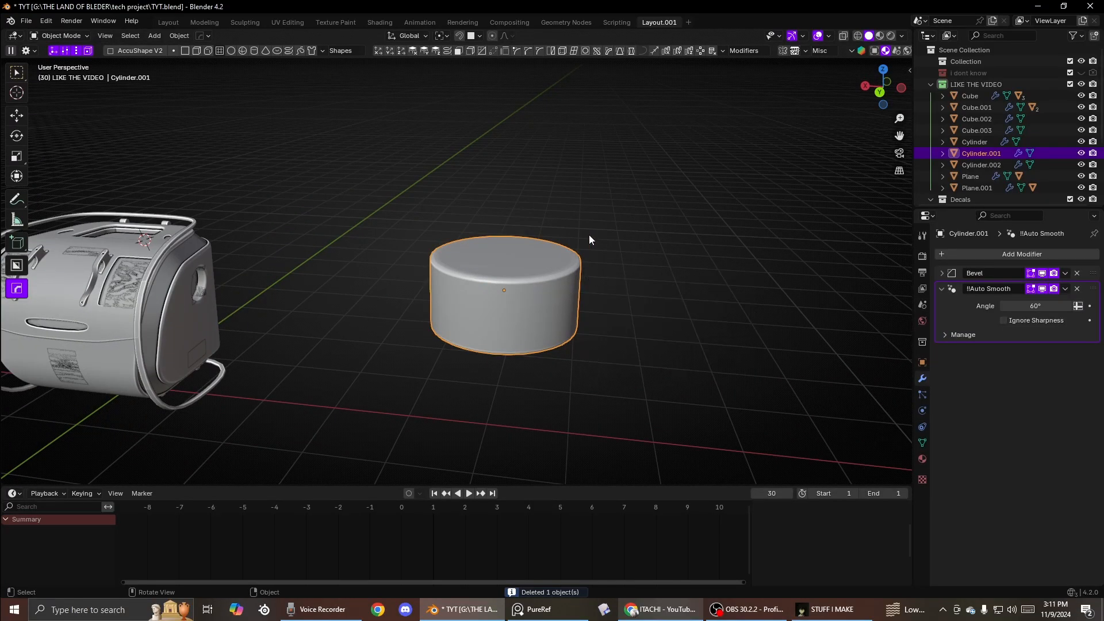
pyautogui.scroll(-2, 591, 183)
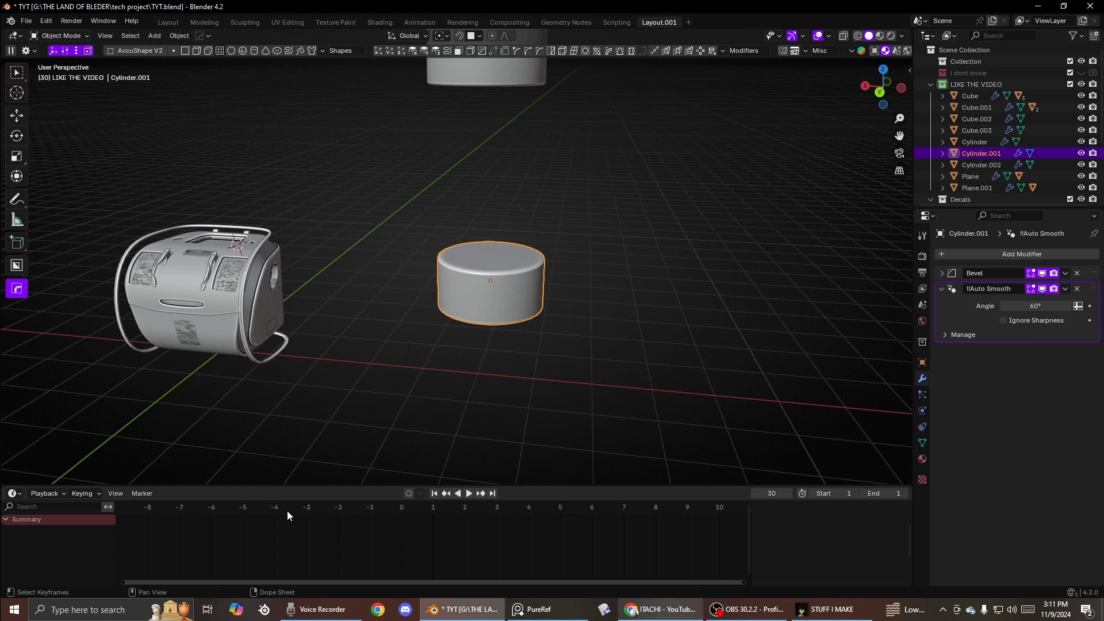
pyautogui.scroll(2, 344, 404)
pyautogui.press('q')
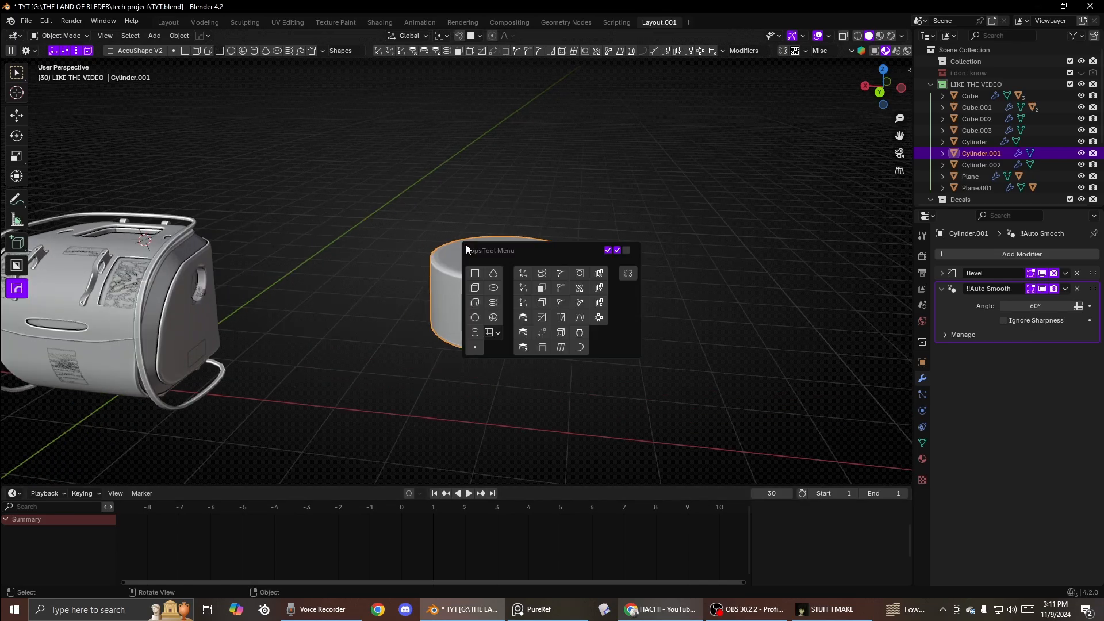
pyautogui.hotkey('shift', 'a')
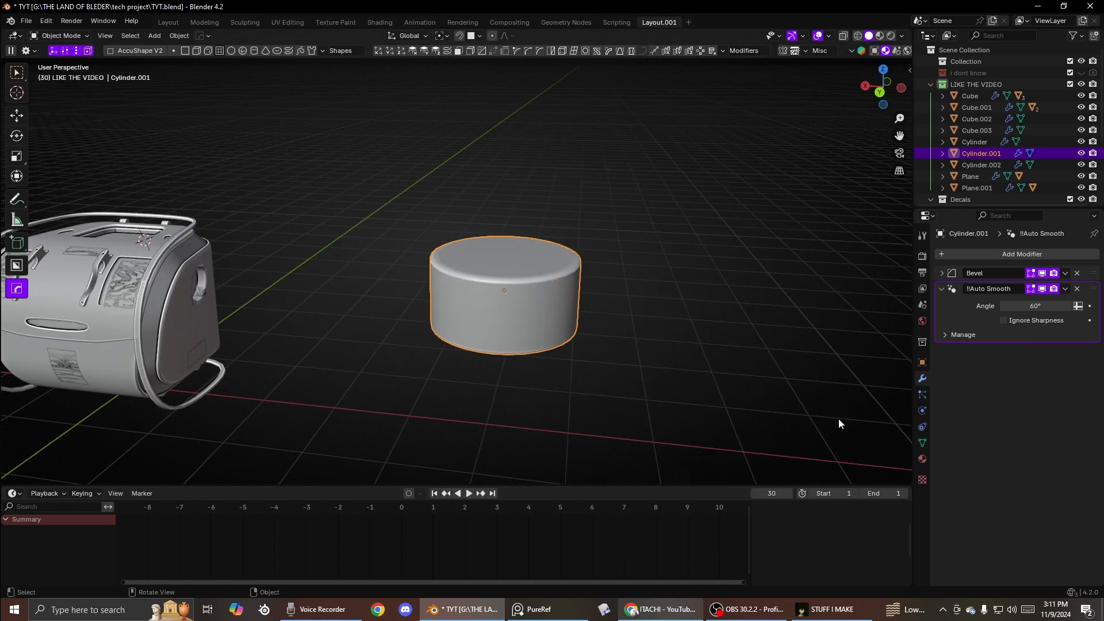
pyautogui.hotkey('shift', 'a')
pyautogui.press('Escape')
# - Add a spiral curve from the Curve Spirals options and return to object mode
pyautogui.hotkey('shift', 'a')
pyautogui.moveTo(464, 256)
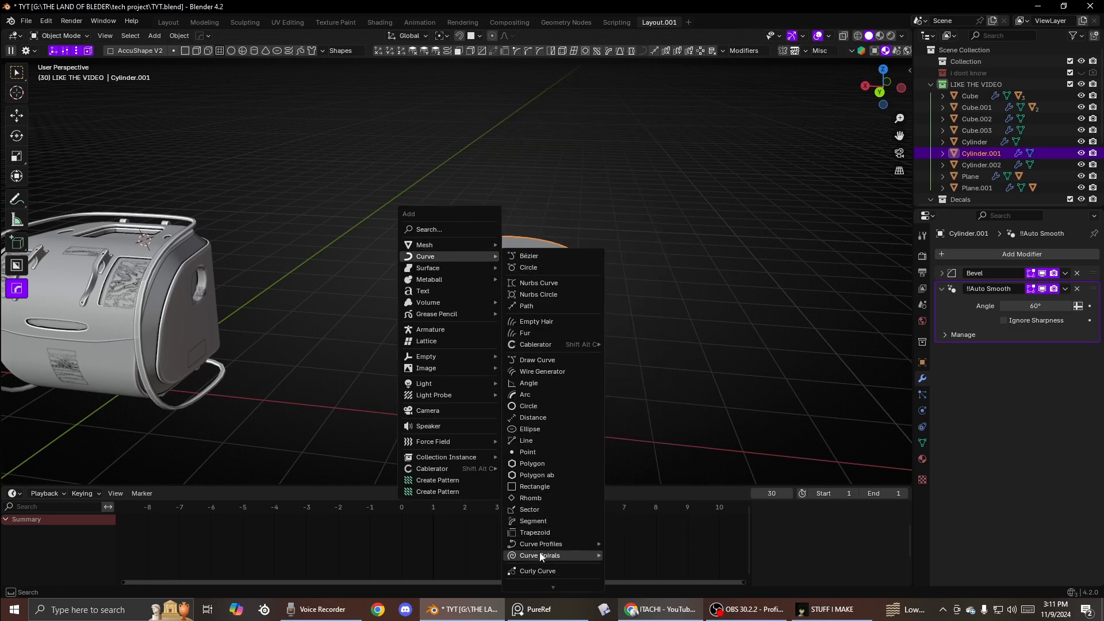
pyautogui.click(652, 532)
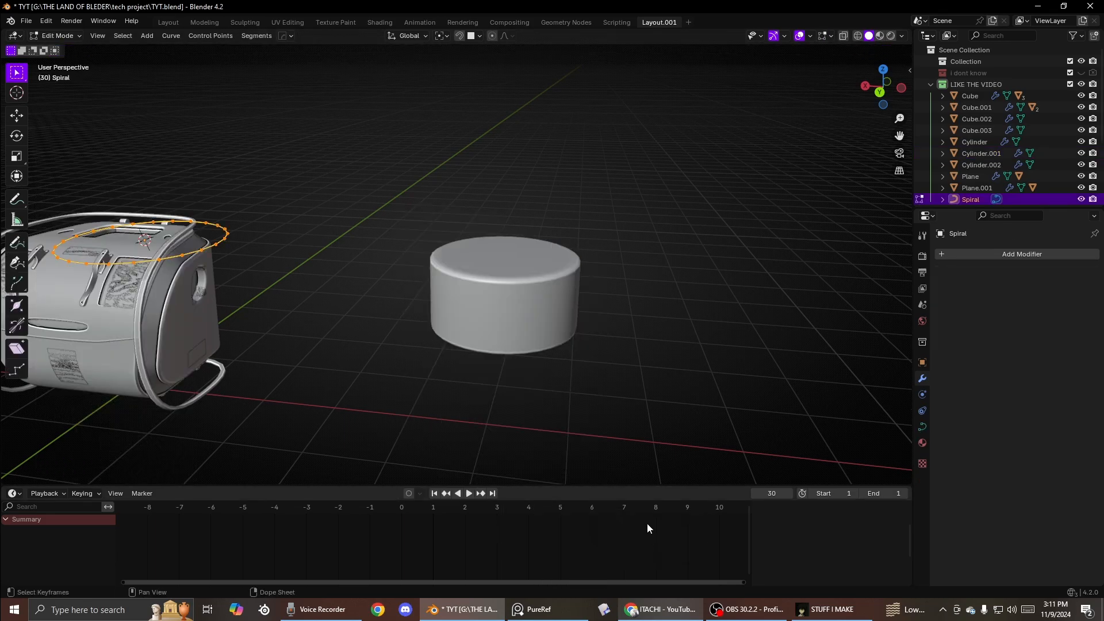
pyautogui.scroll(-4, 362, 301)
pyautogui.scroll(3, 369, 310)
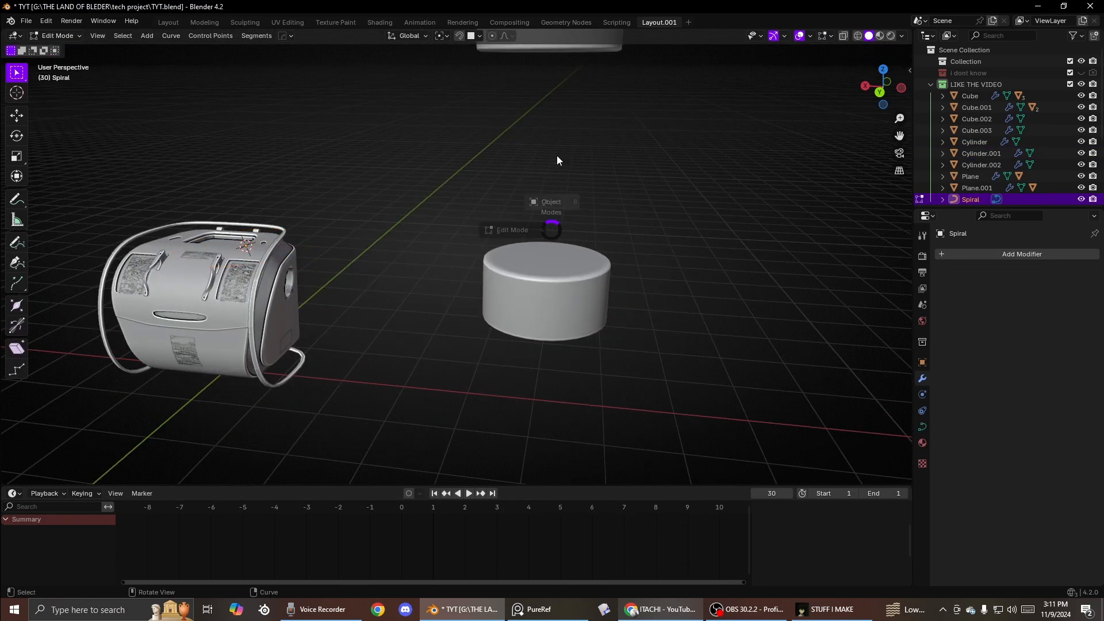
pyautogui.press('Tab')
# - Add a Bounce Spline knot around the cylinder with angular noise 1.06, offset 0.63 and extra 38
pyautogui.click(553, 305)
pyautogui.hotkey('shift', 'a')
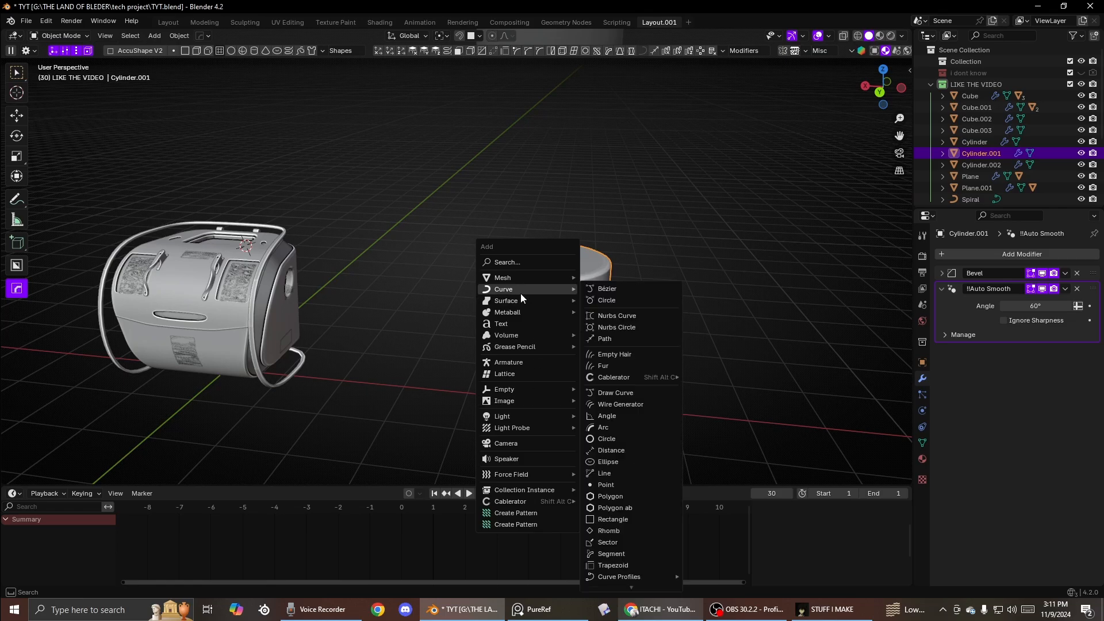
pyautogui.hotkey('shift', 'a')
pyautogui.moveTo(613, 118)
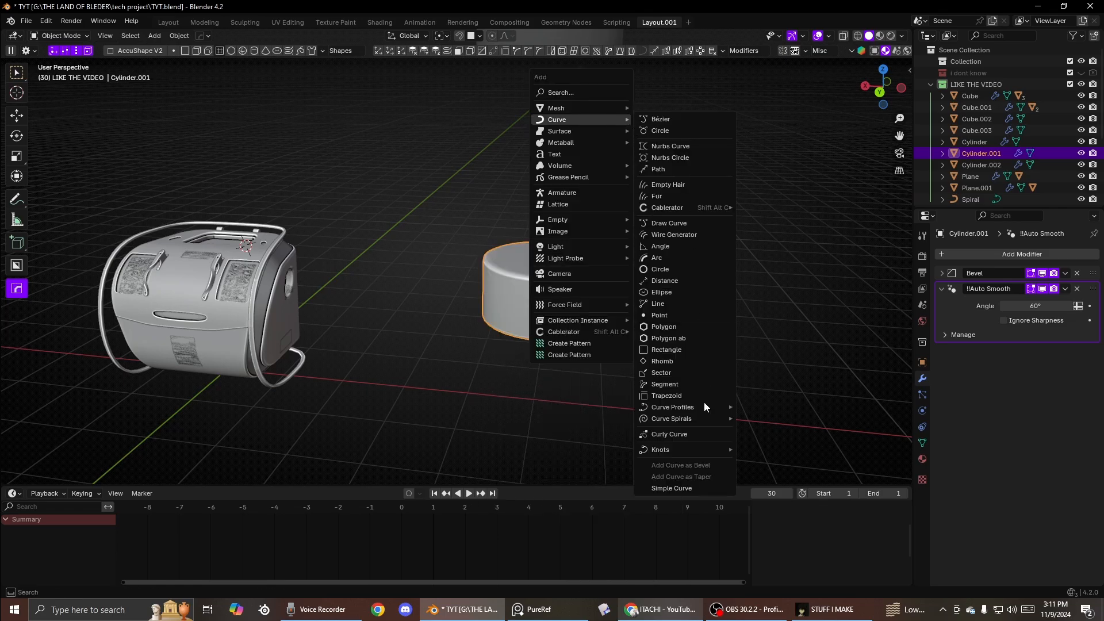
pyautogui.moveTo(692, 453)
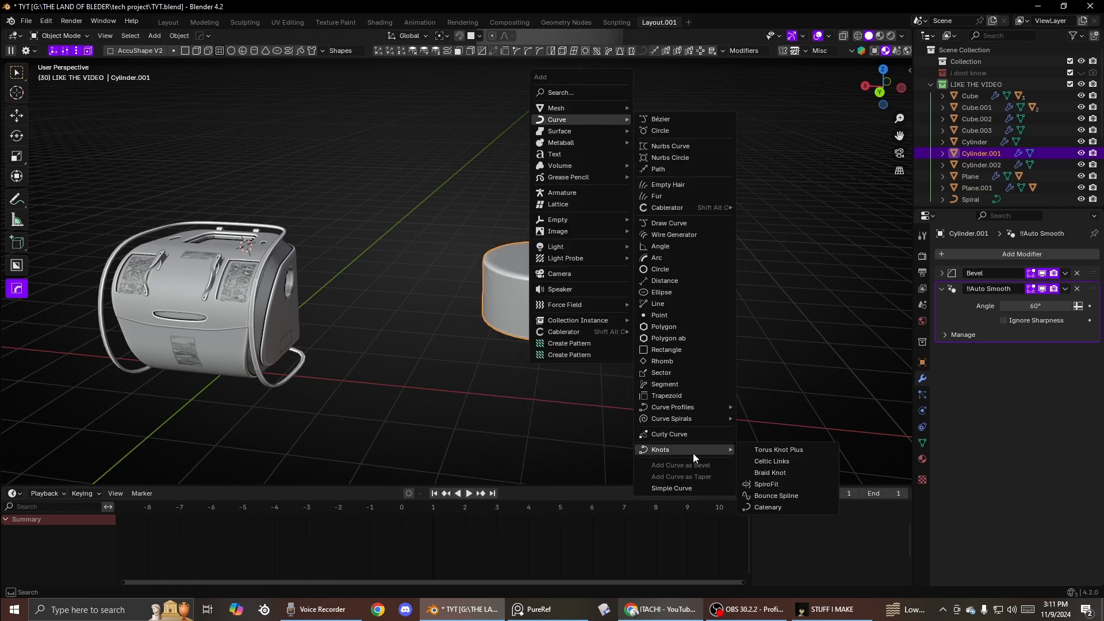
pyautogui.click(766, 497)
pyautogui.scroll(3, 601, 339)
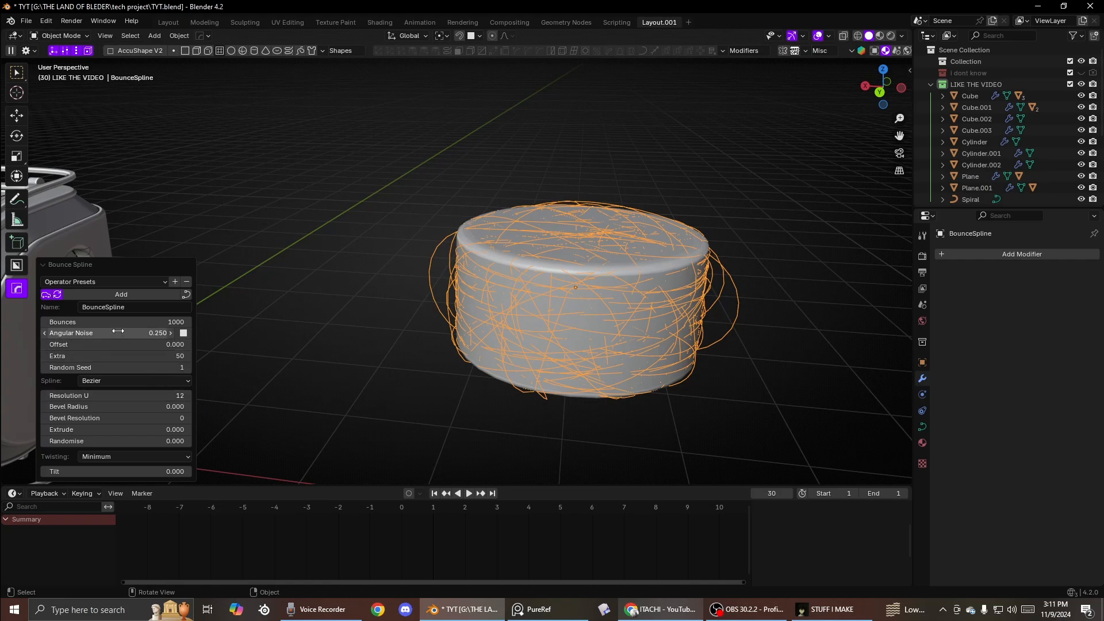
pyautogui.moveTo(117, 331); pyautogui.dragTo(153, 344)
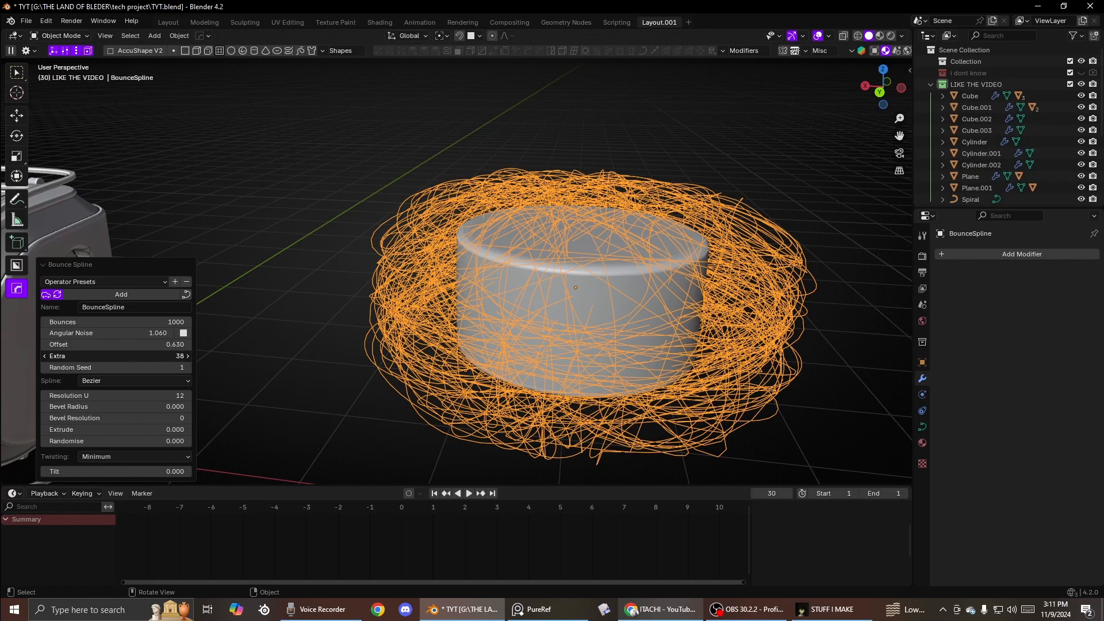
# - Give the bounce spline tube thickness with the HOps Adjust Curve operation
pyautogui.press('Tab')
pyautogui.scroll(2, 541, 210)
pyautogui.press('Tab')
pyautogui.press('q')
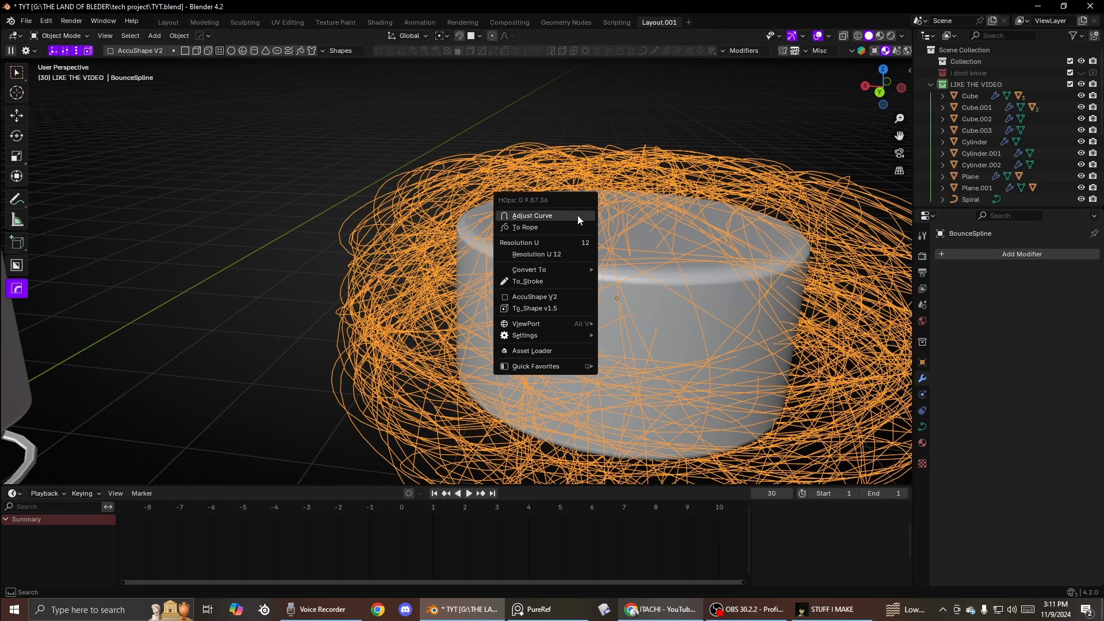
pyautogui.click(577, 216)
pyautogui.click(589, 254)
pyautogui.scroll(-4, 589, 254)
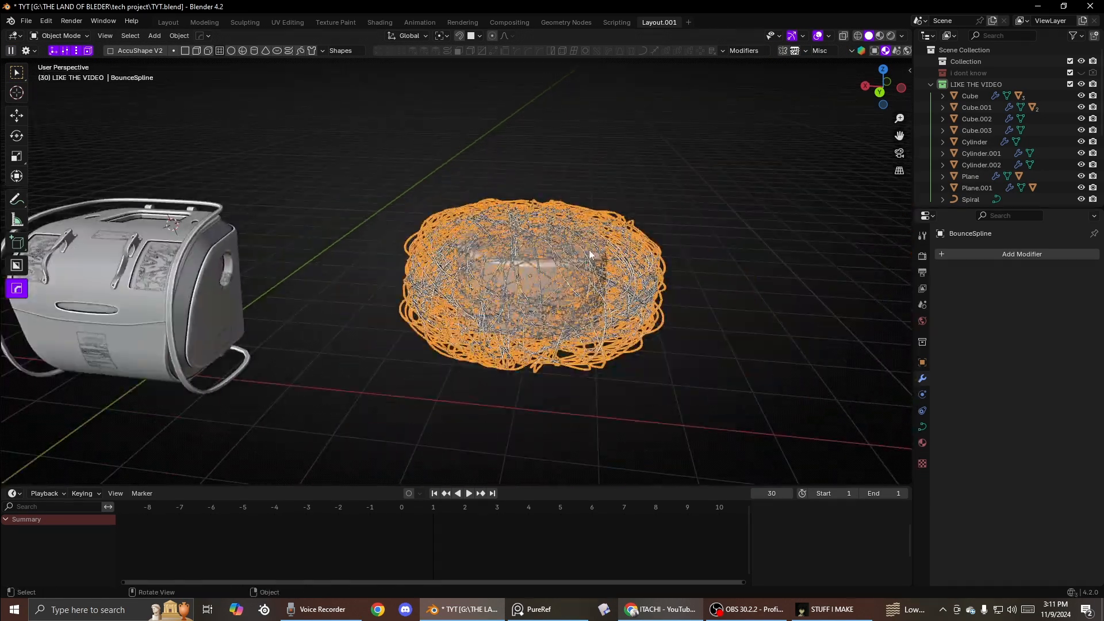
# - Move the bounce spline away from the cylinder and rotate it
pyautogui.press('g')
pyautogui.click(773, 151)
pyautogui.click(723, 307)
pyautogui.scroll(-3, 720, 306)
pyautogui.moveTo(720, 305); pyautogui.dragTo(639, 308, button='middle')
pyautogui.click(638, 299)
pyautogui.press('r')
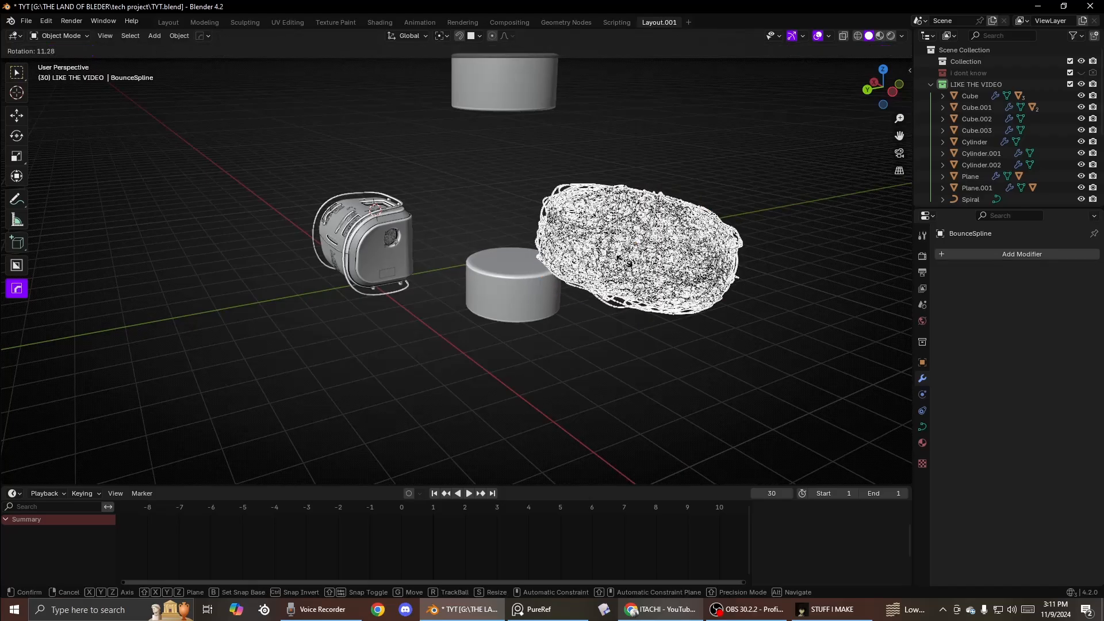
pyautogui.click(760, 174)
pyautogui.moveTo(760, 173); pyautogui.dragTo(597, 229, button='middle')
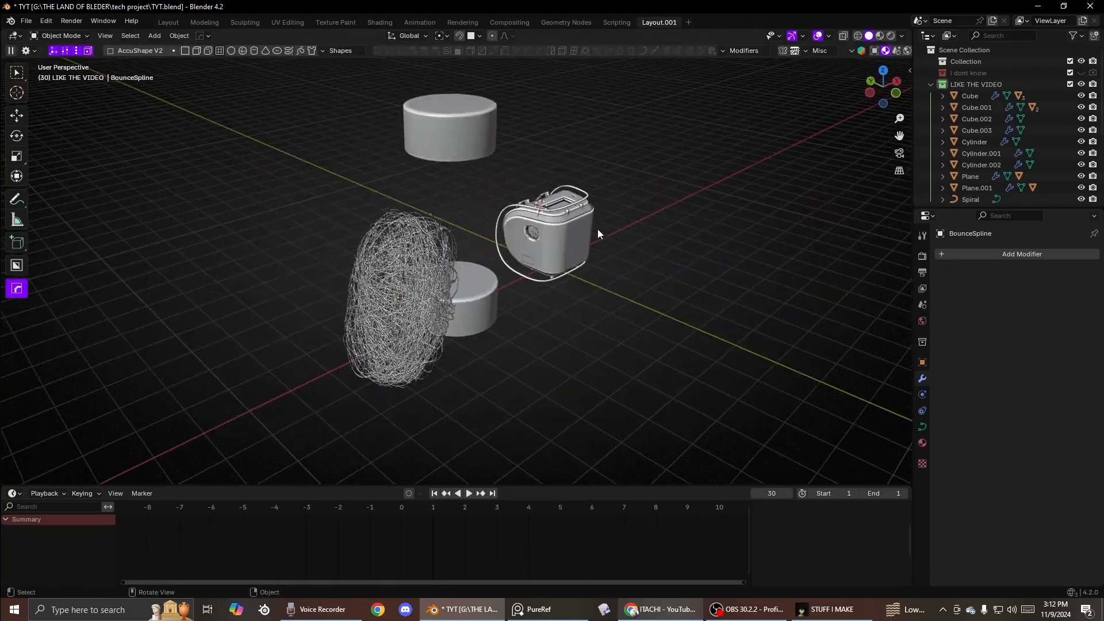
# - Trackball-rotate the bounce spline and then delete it
pyautogui.scroll(2, 513, 250)
pyautogui.click(379, 288)
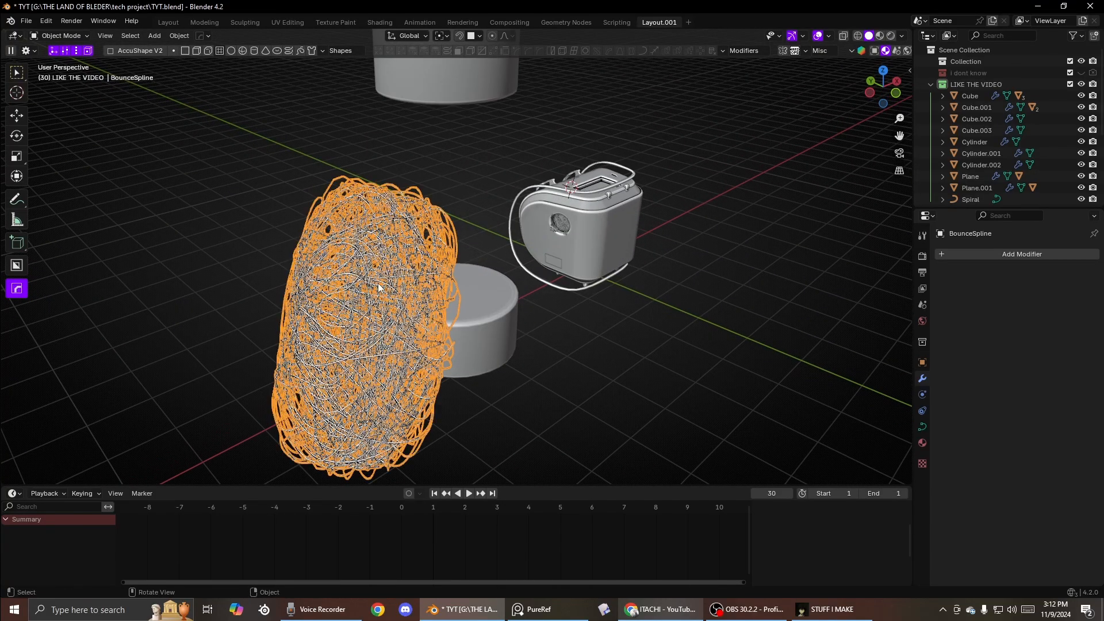
pyautogui.press('r')
pyautogui.press('r')
pyautogui.click(543, 261)
pyautogui.press('x')
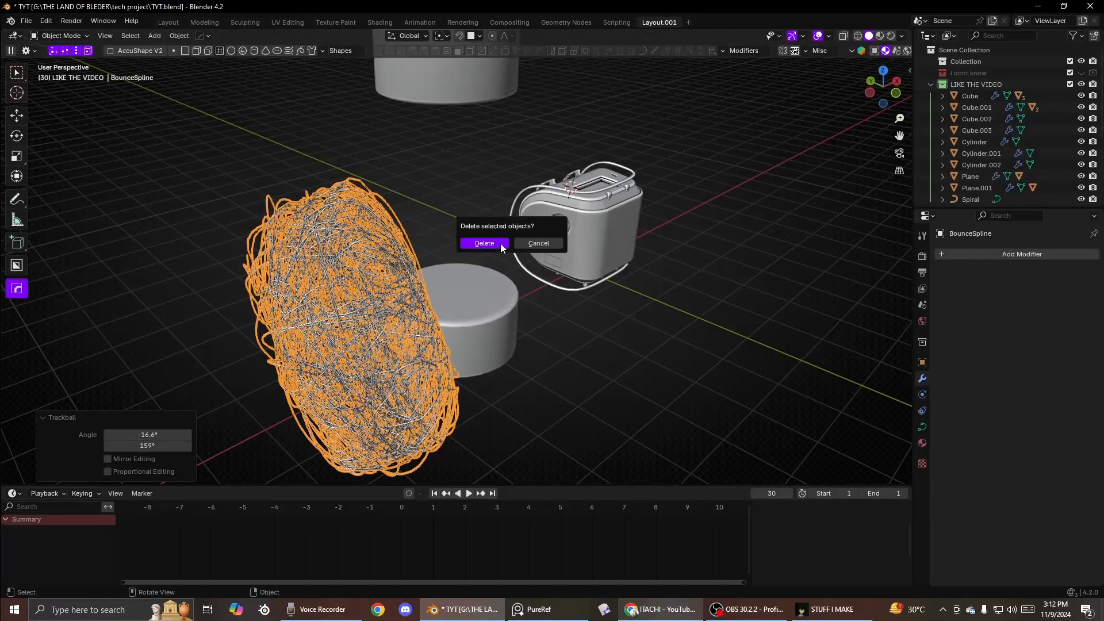
pyautogui.click(500, 243)
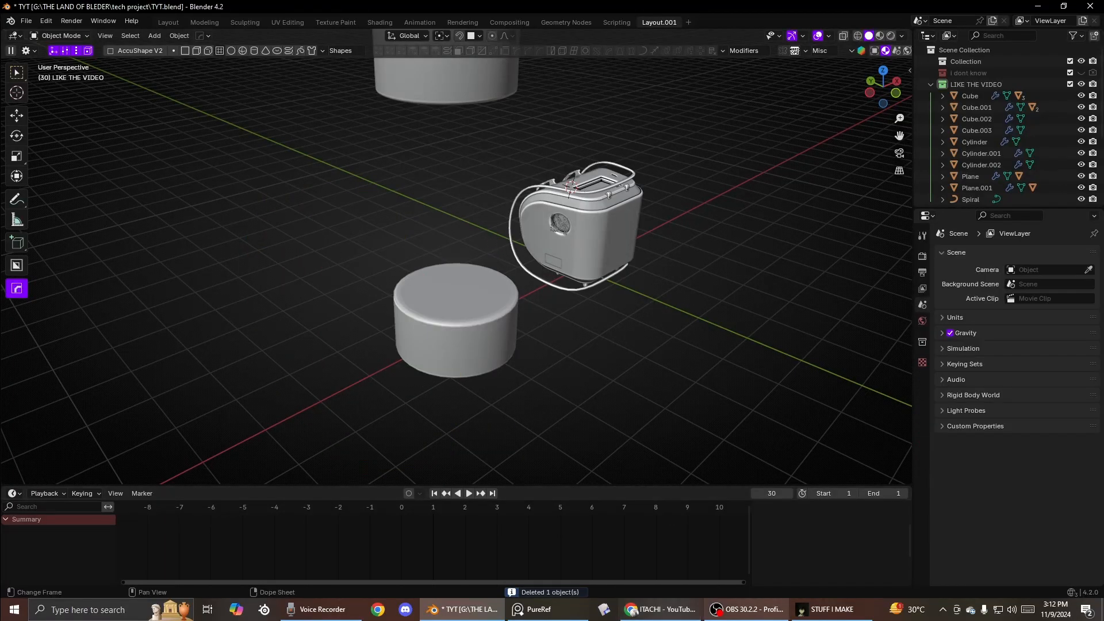
# - Delete the two remaining cylinders, Cylinder.001 and Cylinder.002
pyautogui.moveTo(407, 259); pyautogui.dragTo(492, 275, button='middle')
pyautogui.click(492, 274)
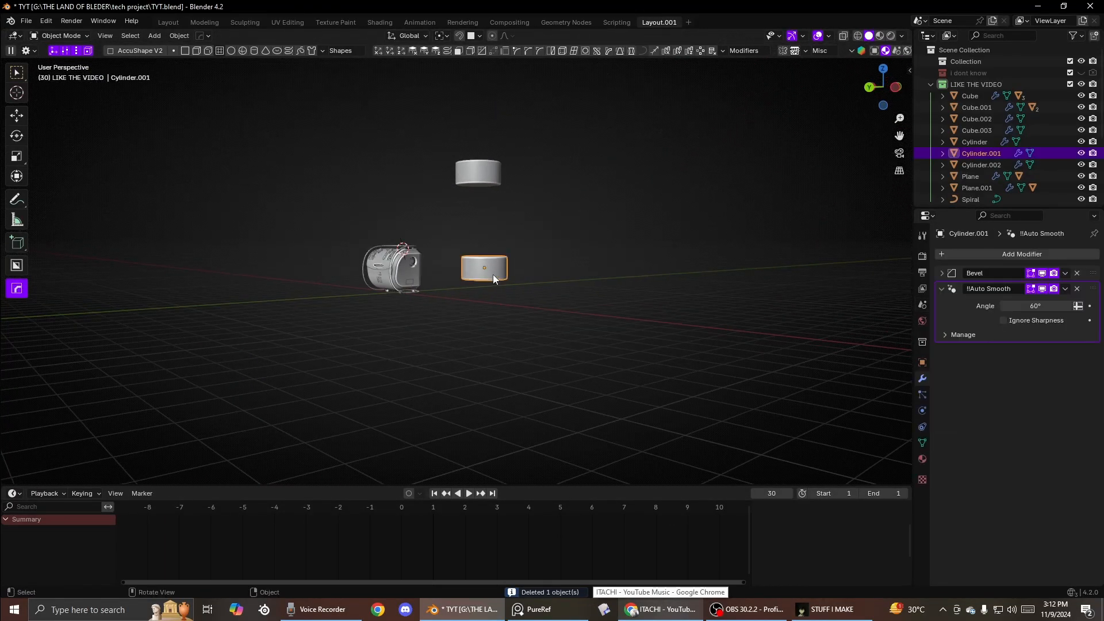
pyautogui.press('x')
pyautogui.click(469, 208)
pyautogui.click(457, 173)
pyautogui.press('x')
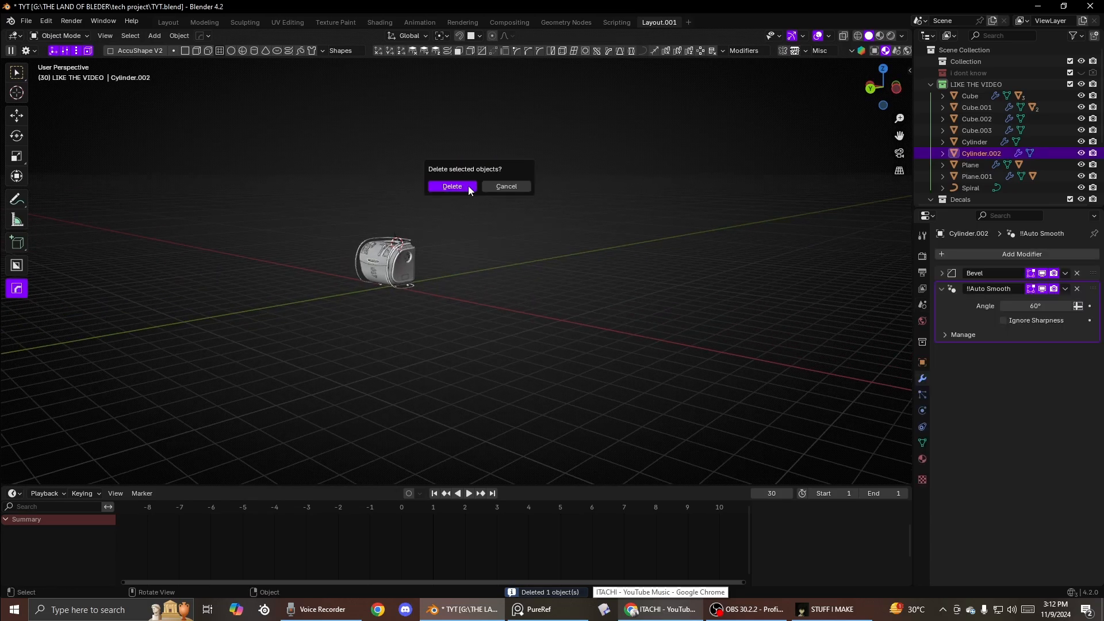
pyautogui.click(468, 185)
# - Add a cube, scale it up and move it beside the canister
pyautogui.moveTo(468, 186); pyautogui.dragTo(464, 237, button='middle')
pyautogui.scroll(3, 464, 237)
pyautogui.press('q')
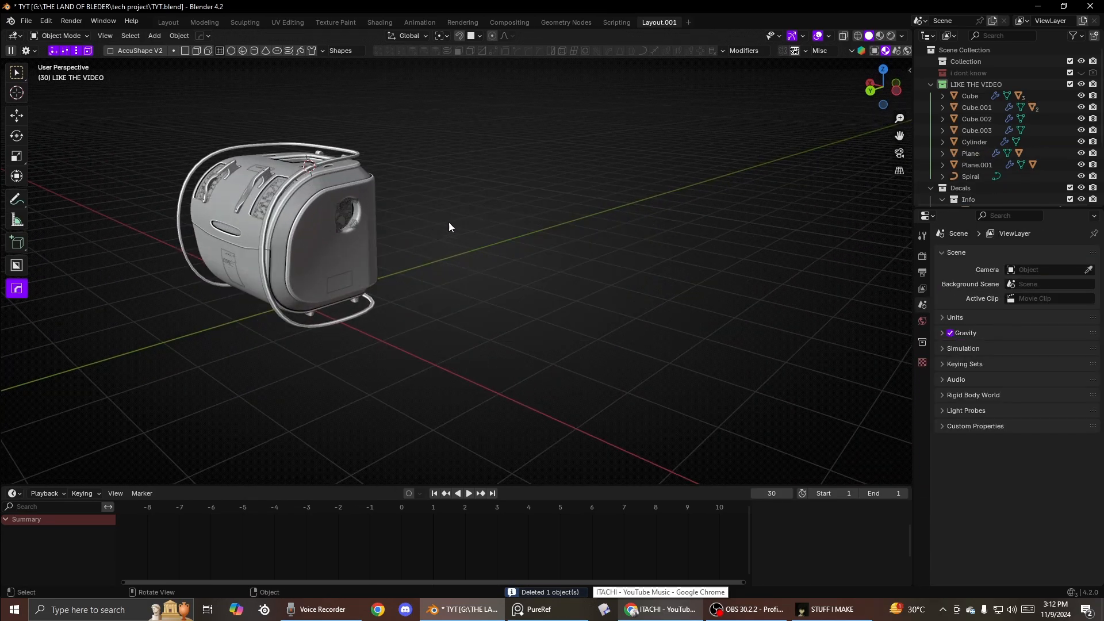
pyautogui.hotkey('shift', 'a')
pyautogui.click(509, 233)
pyautogui.press('s')
pyautogui.click(643, 264)
pyautogui.press('g')
pyautogui.click(902, 357)
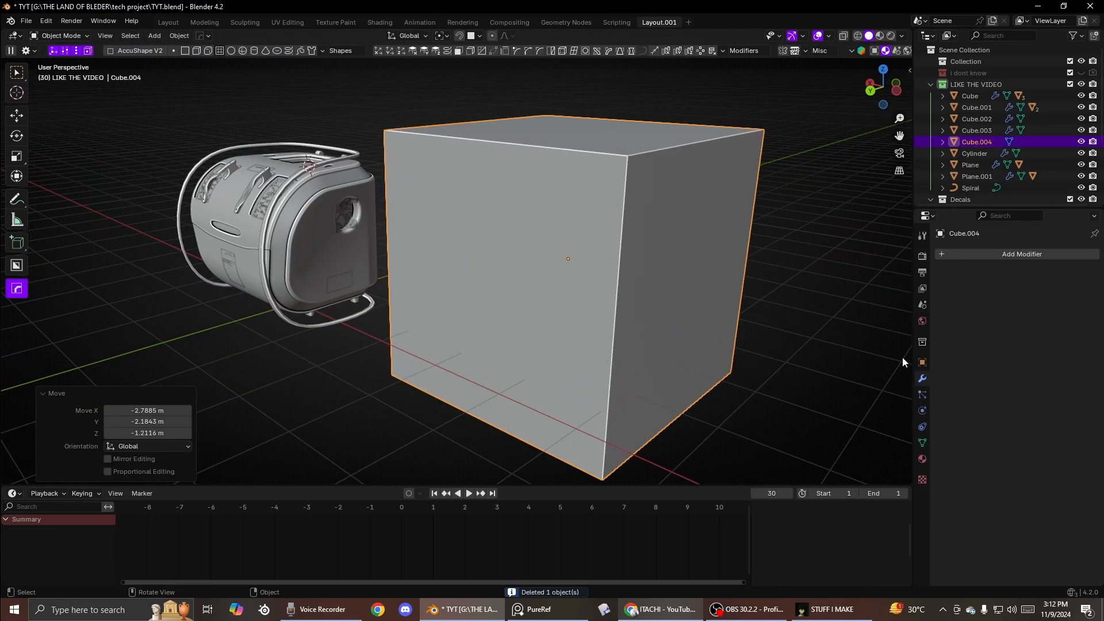
# - Add a Wireframe modifier to the cube and set its thickness to about 0.32 m
pyautogui.click(991, 251)
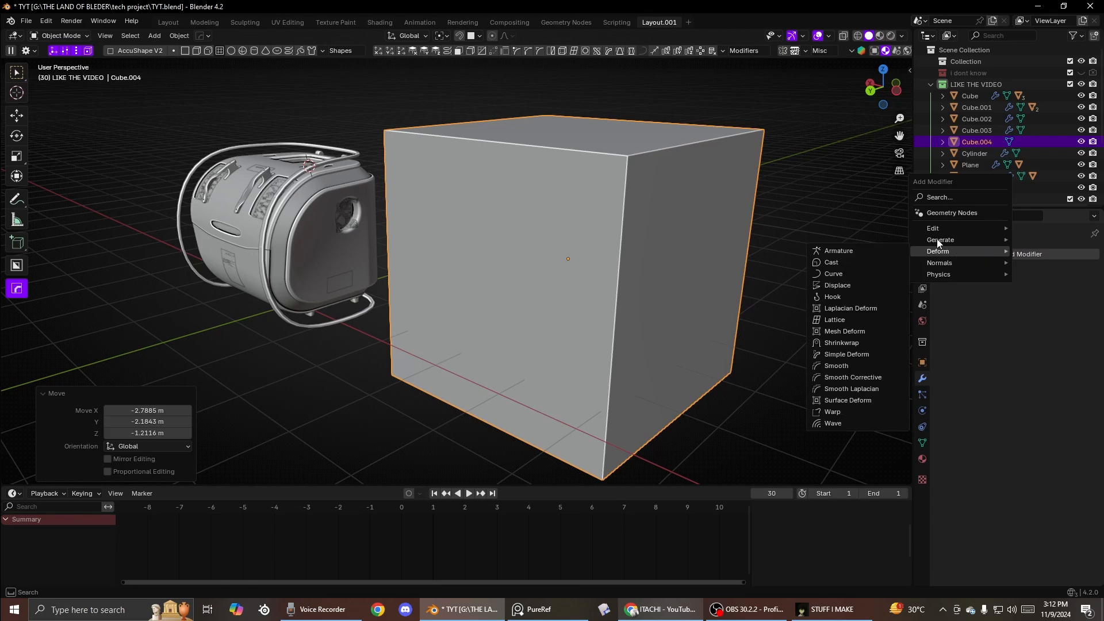
pyautogui.moveTo(937, 235)
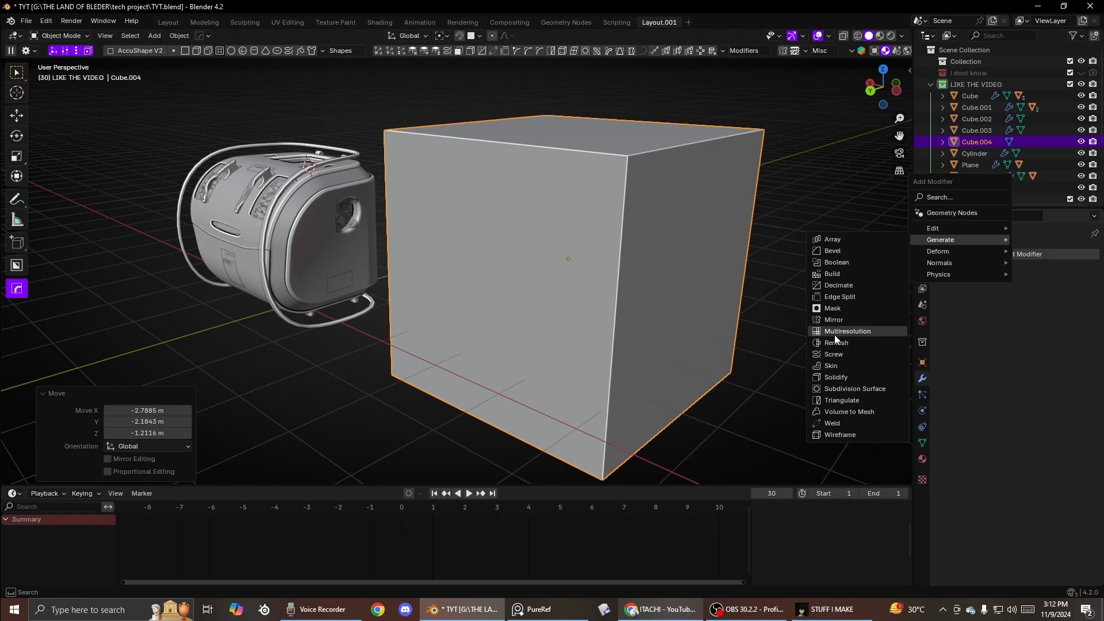
pyautogui.click(840, 437)
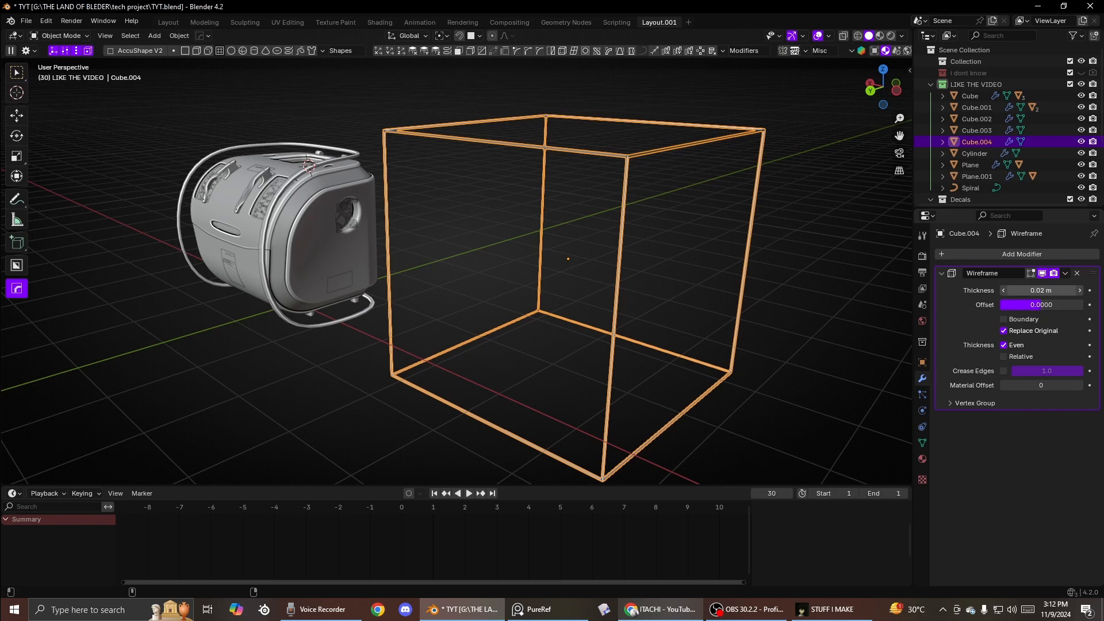
pyautogui.moveTo(1035, 291); pyautogui.dragTo(1081, 290)
pyautogui.press('q')
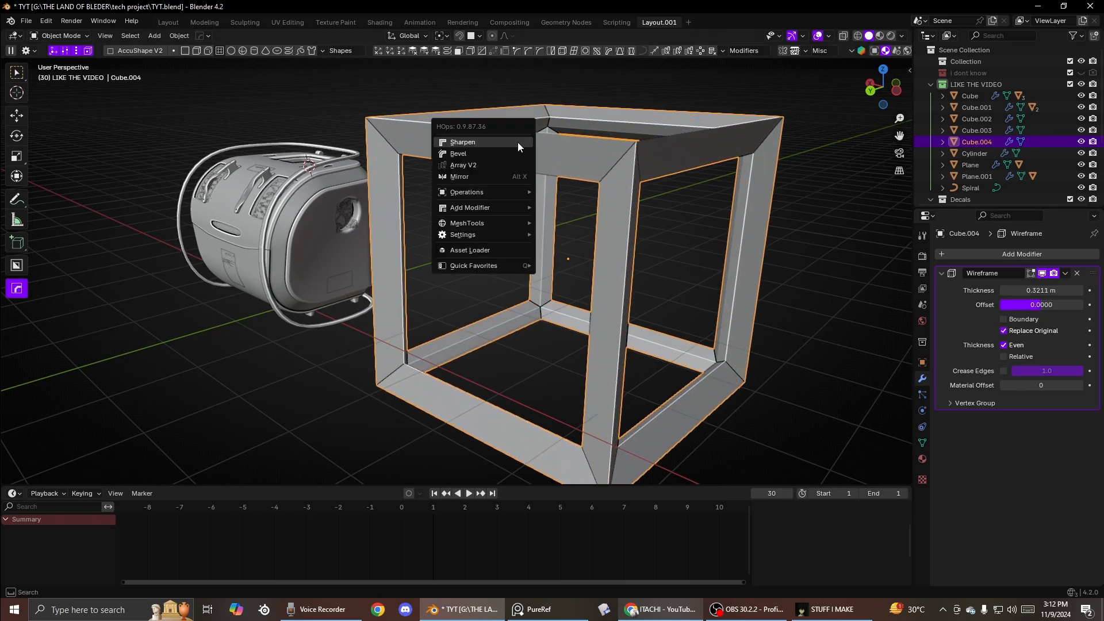
# - Add a Subdivision modifier to the wireframe cube and set its viewport levels to 3
pyautogui.moveTo(478, 213)
pyautogui.click(752, 245)
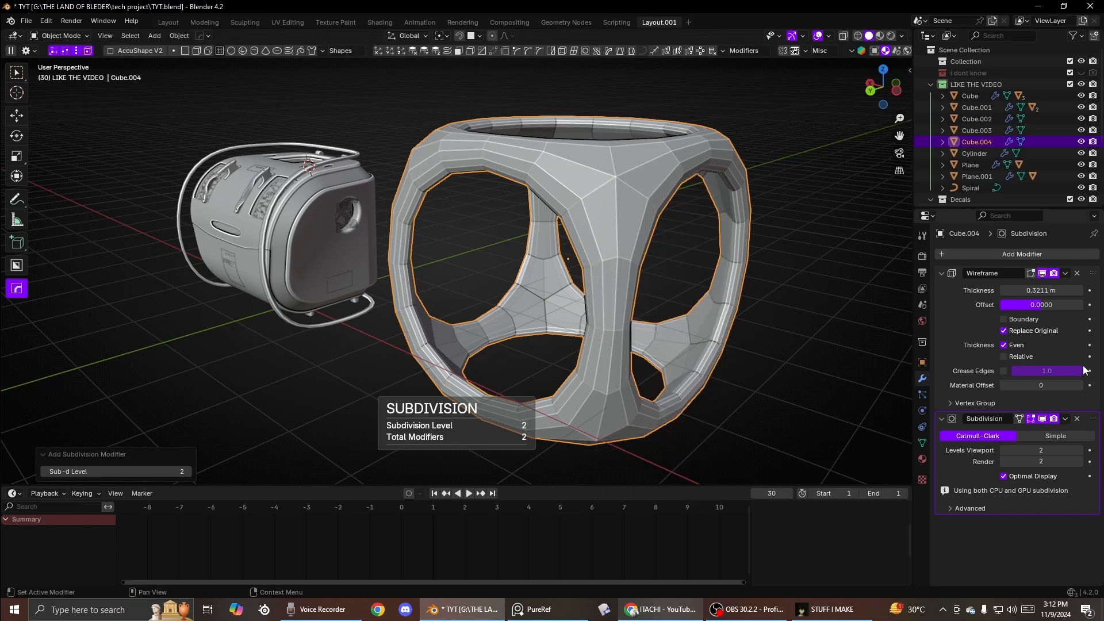
pyautogui.click(1076, 451)
# - Apply Shade Auto Smooth to the wireframe cube
pyautogui.rightClick(751, 261)
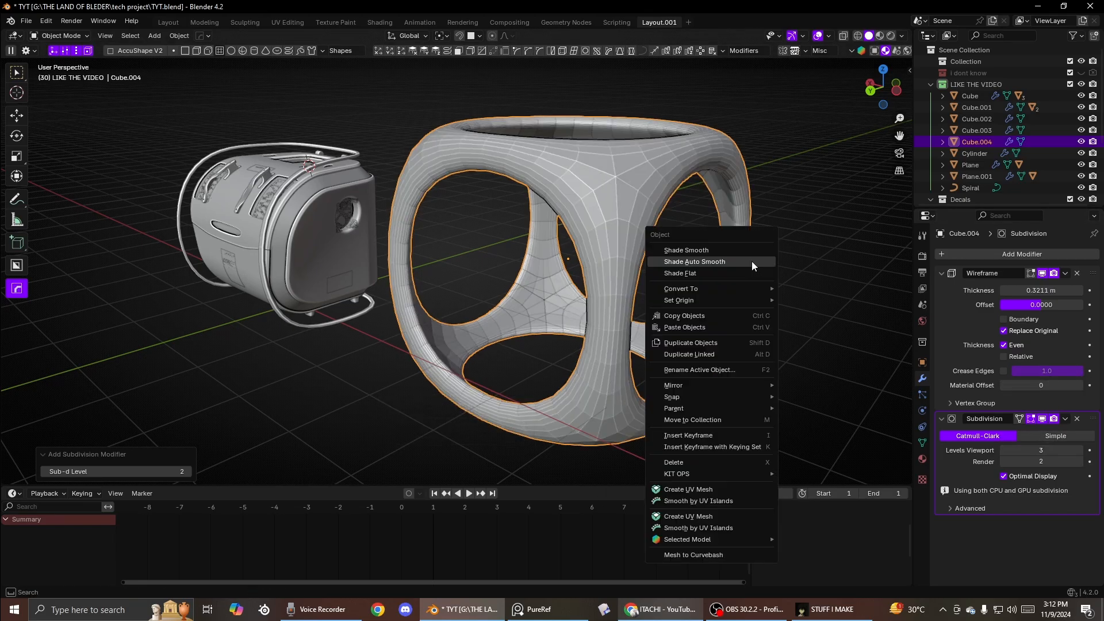
pyautogui.click(749, 261)
pyautogui.moveTo(748, 261); pyautogui.dragTo(405, 283, button='middle')
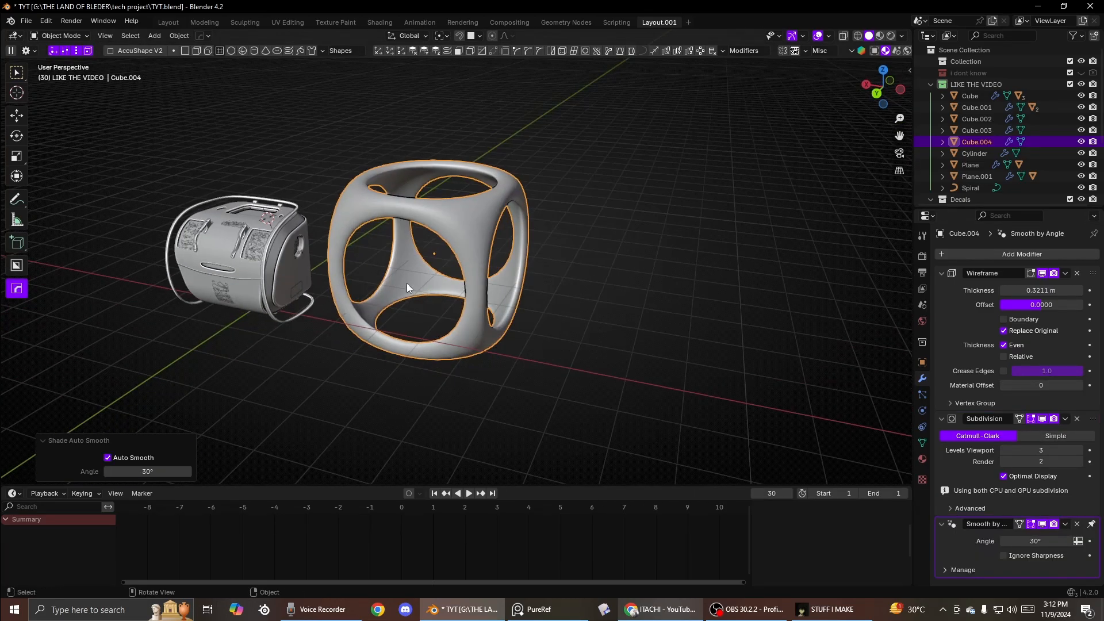
# - In Edit Mode, show the wireframe on the cage and extrude the cube's top face up 3.91 m
pyautogui.press('Tab')
pyautogui.click(414, 173)
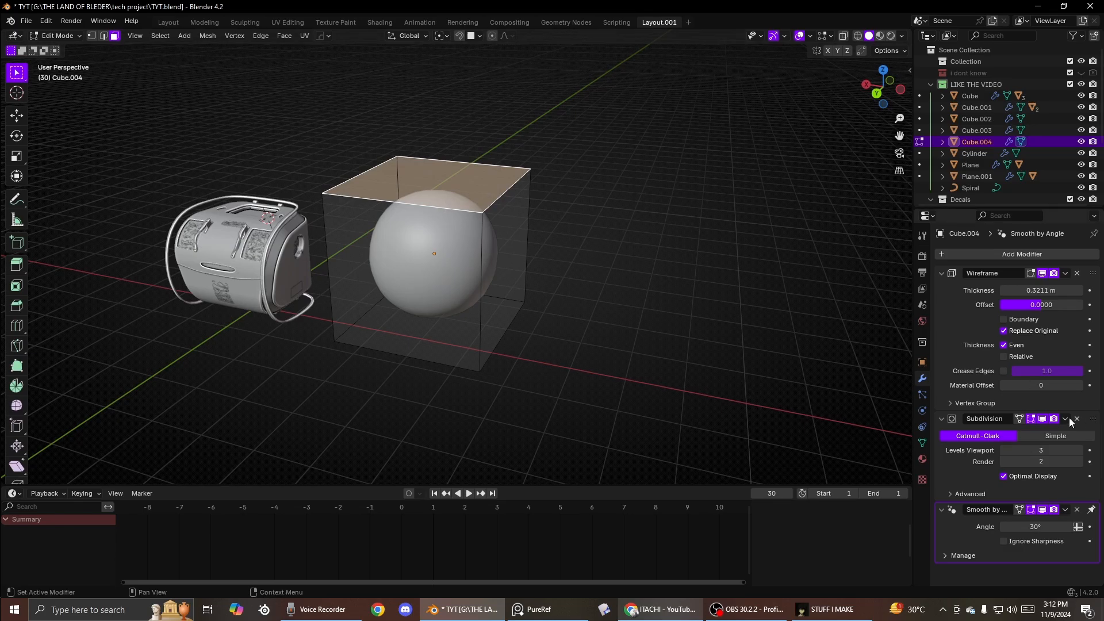
pyautogui.click(1030, 273)
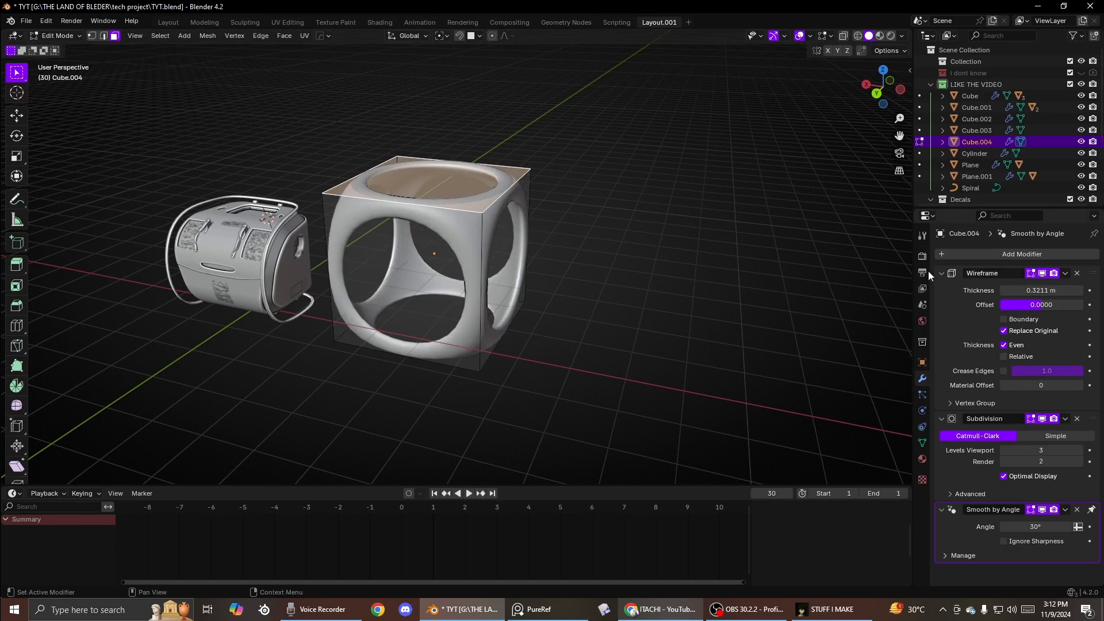
pyautogui.press('e')
pyautogui.click(429, 132)
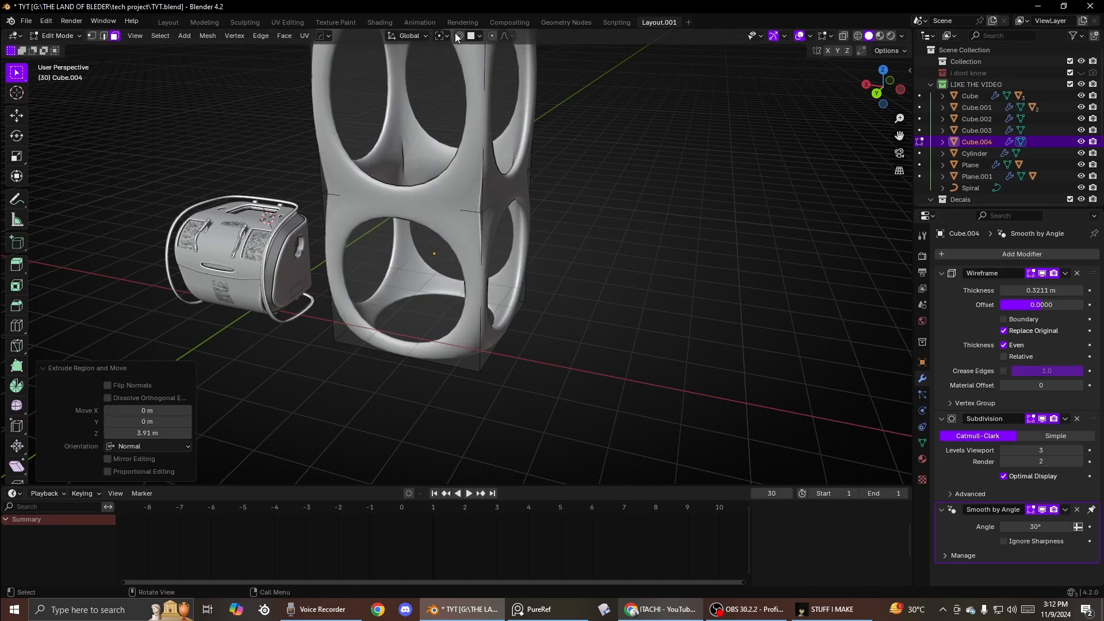
# - Extrude the top face upward once more and return to Object Mode
pyautogui.keyDown('shift'); pyautogui.moveTo(429, 132); pyautogui.dragTo(433, 221, button='middle'); pyautogui.keyUp('shift')
pyautogui.scroll(-1, 430, 243)
pyautogui.scroll(-2, 430, 191)
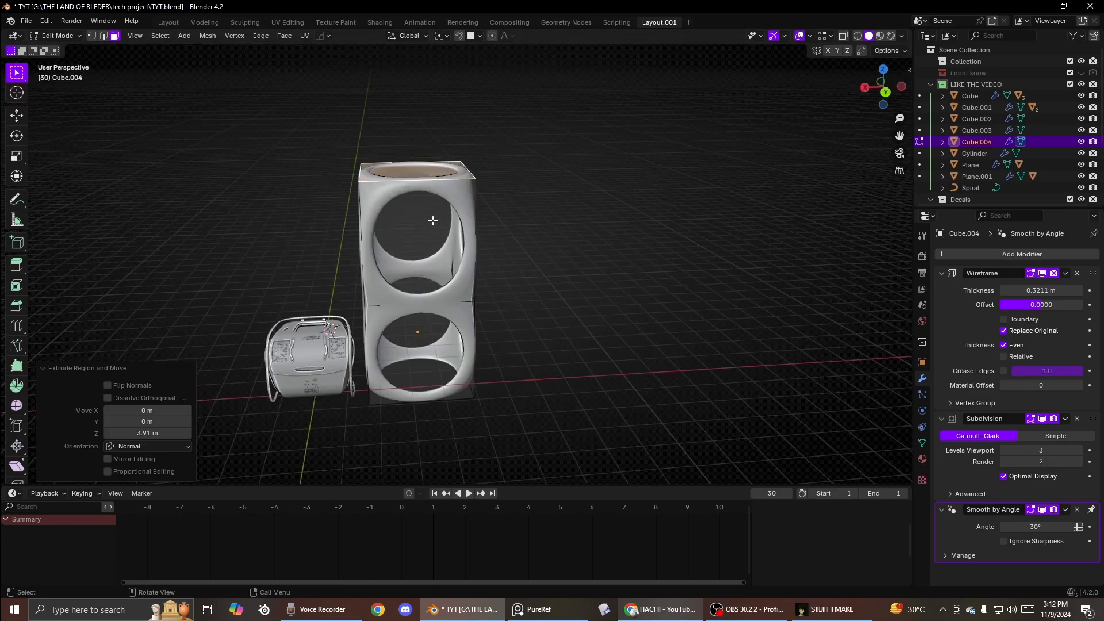
pyautogui.press('e')
pyautogui.click(438, 128)
pyautogui.press('Tab')
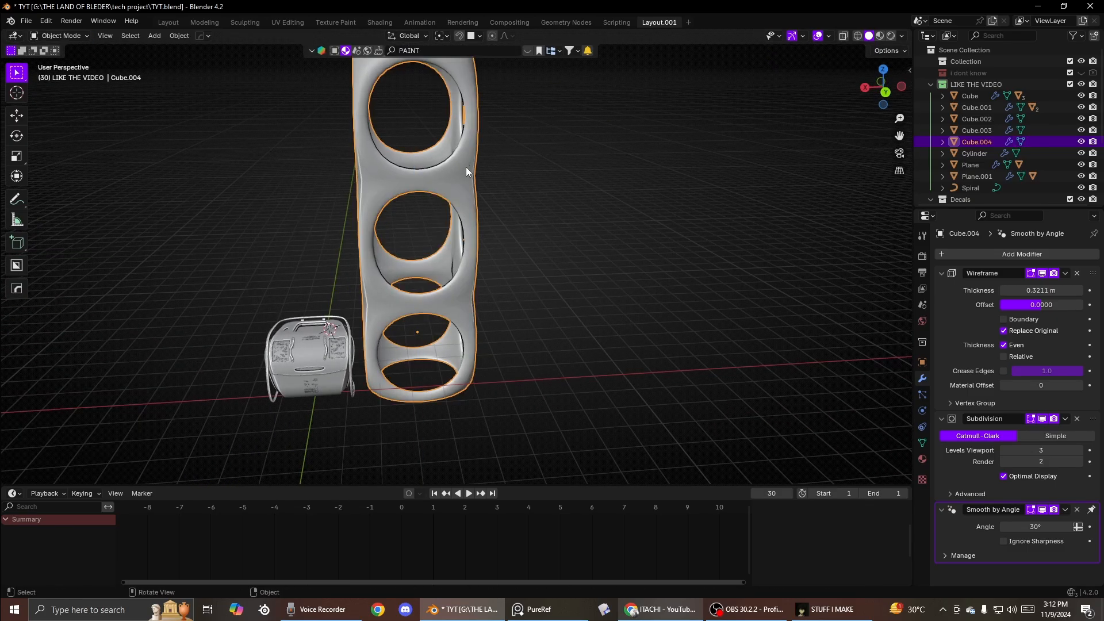
# - Move the tall wireframe tower away from the canister
pyautogui.scroll(-3, 475, 184)
pyautogui.moveTo(499, 214); pyautogui.dragTo(488, 219, button='middle')
pyautogui.press('g')
pyautogui.click(545, 267)
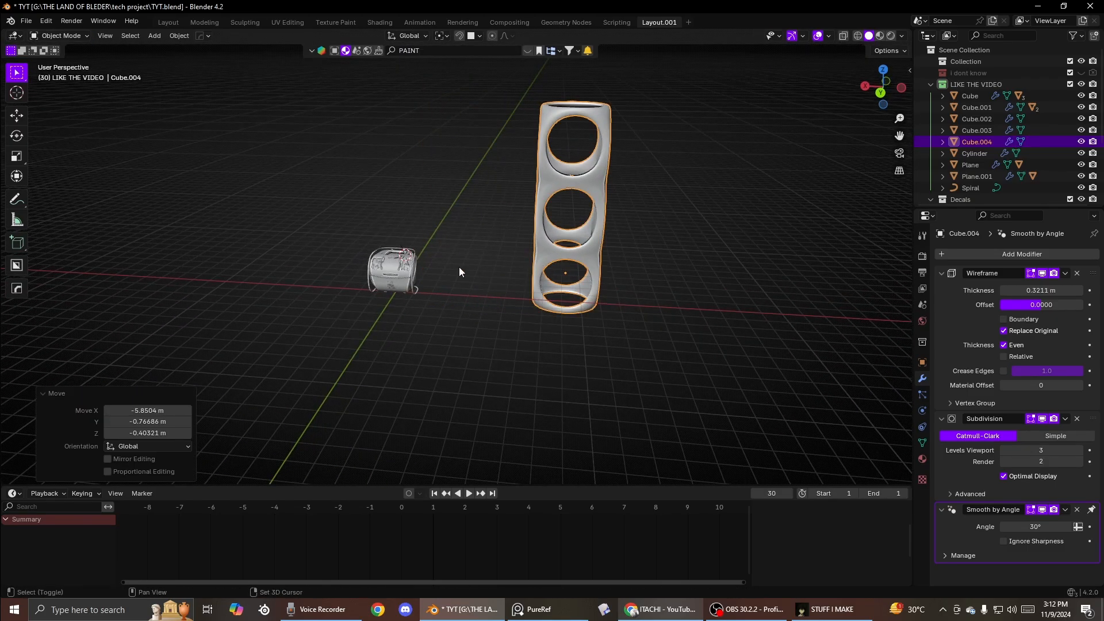
# - Add a Path curve and scale it up by about 4.94
pyautogui.hotkey('shift', 'a')
pyautogui.moveTo(458, 267)
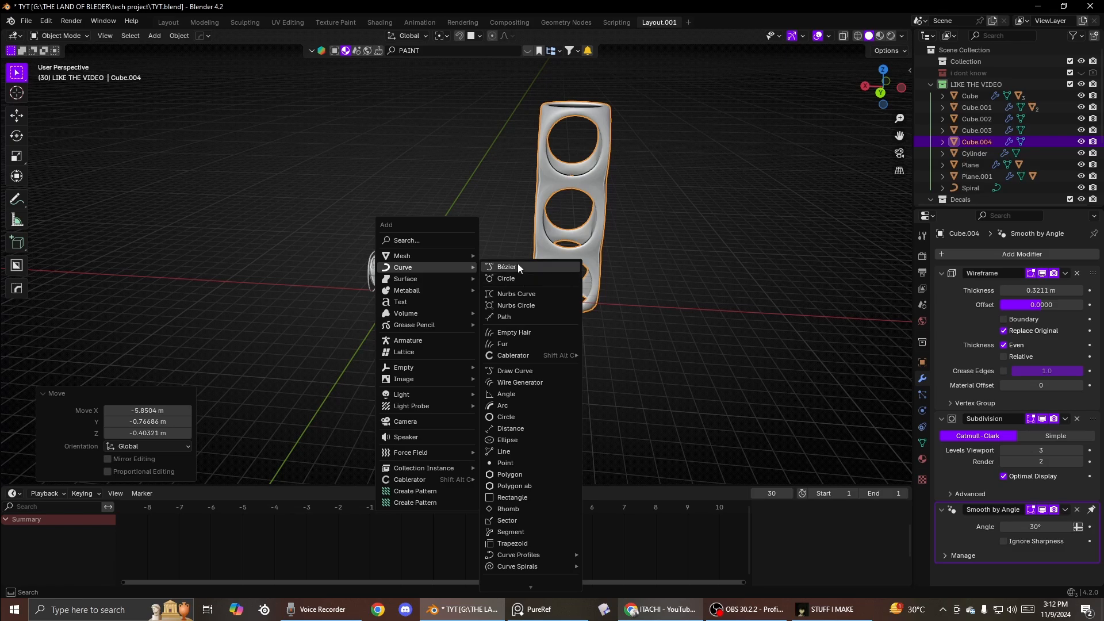
pyautogui.click(506, 317)
pyautogui.press('s')
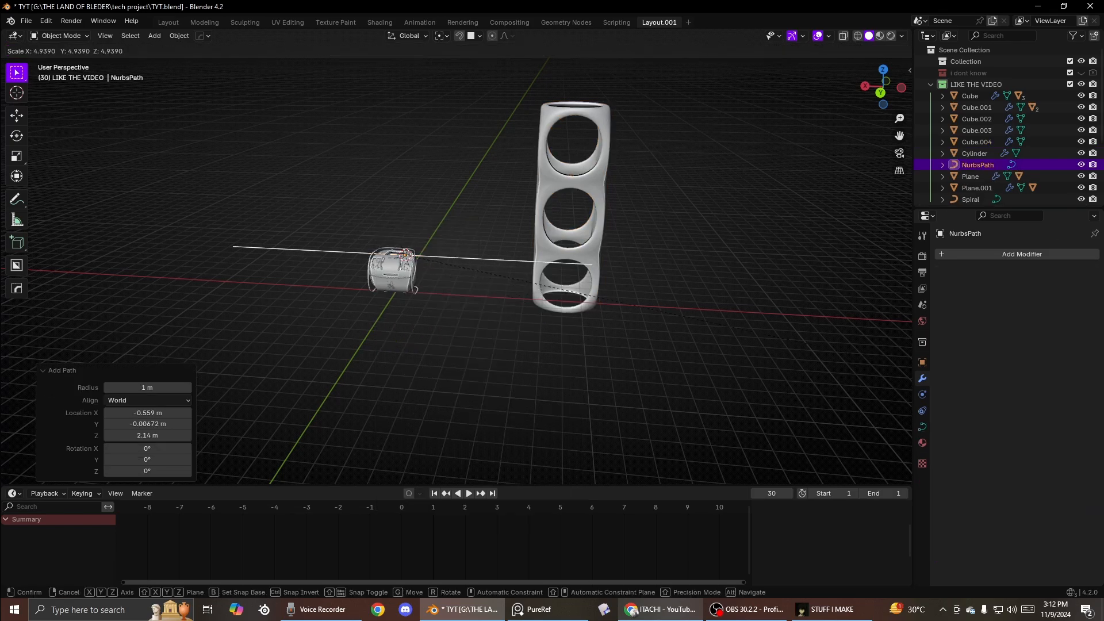
pyautogui.click(100, 328)
# - Move the path up above the canister
pyautogui.press('g')
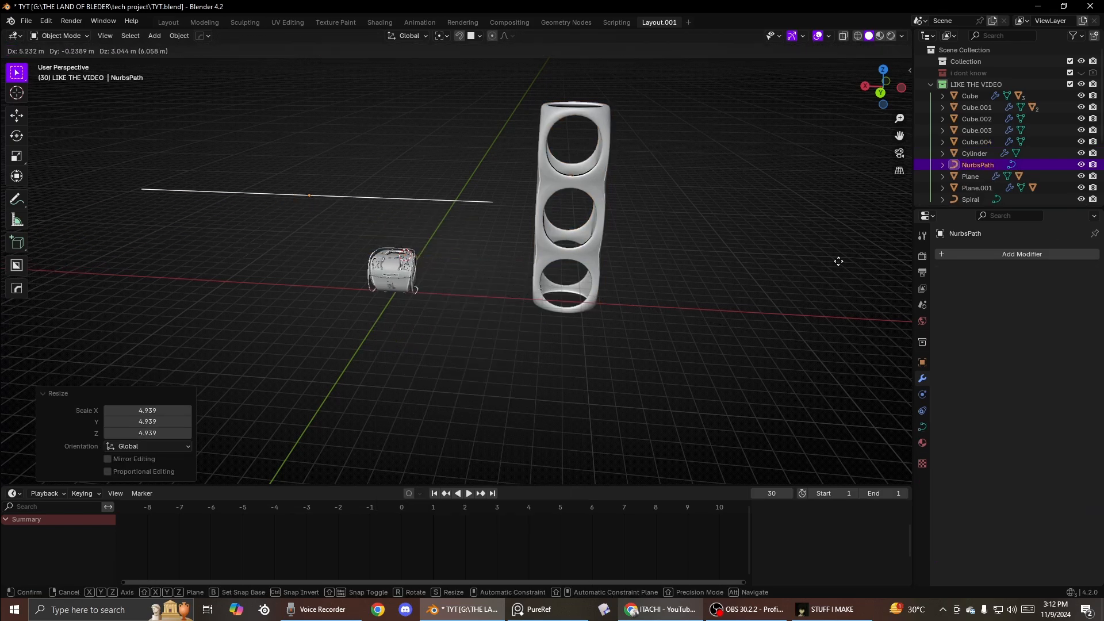
pyautogui.click(658, 197)
pyautogui.click(656, 198)
pyautogui.hotkey('ctrl', 'z')
# - Select the tower and the path and run HOps Adjust Curve on them
pyautogui.click(567, 185)
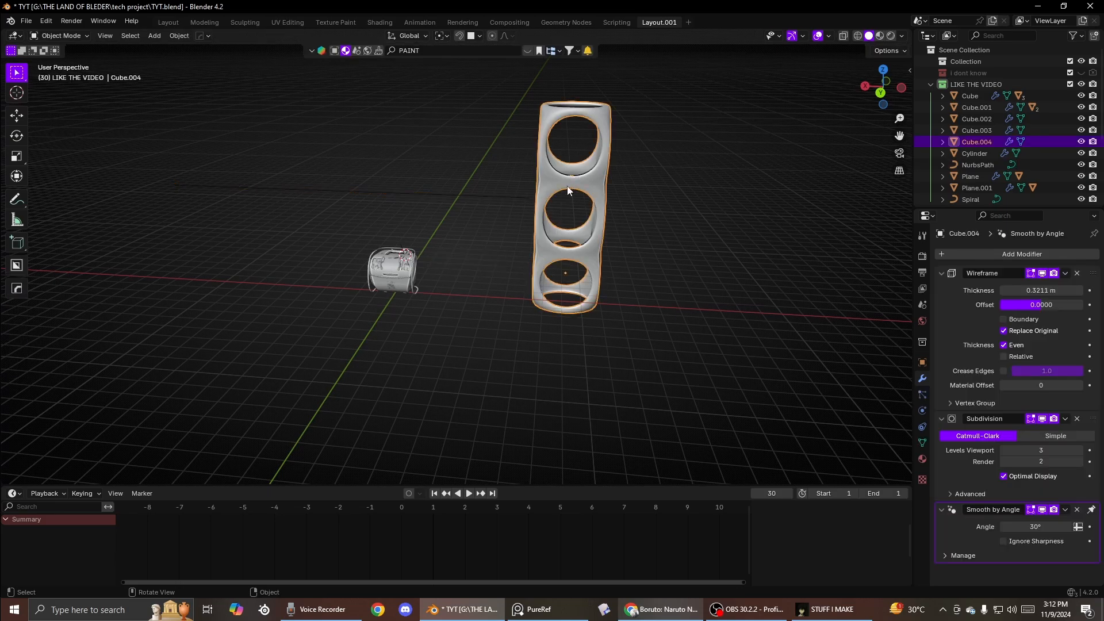
pyautogui.scroll(4, 565, 227)
pyautogui.keyDown('shift'); pyautogui.click(491, 172); pyautogui.keyUp('shift')
pyautogui.press('q')
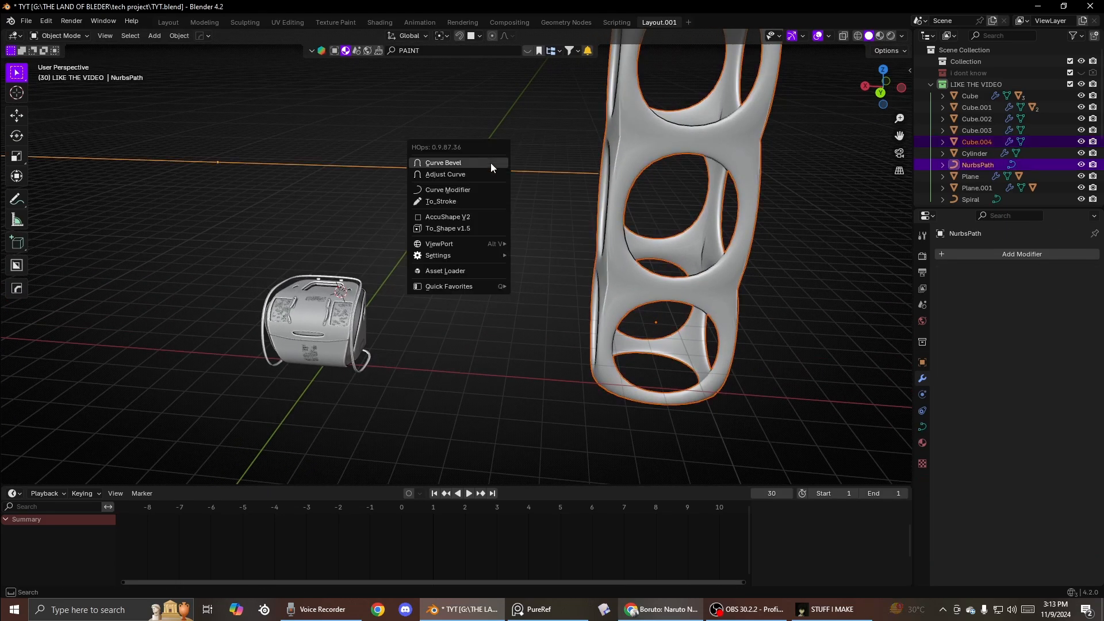
pyautogui.click(458, 175)
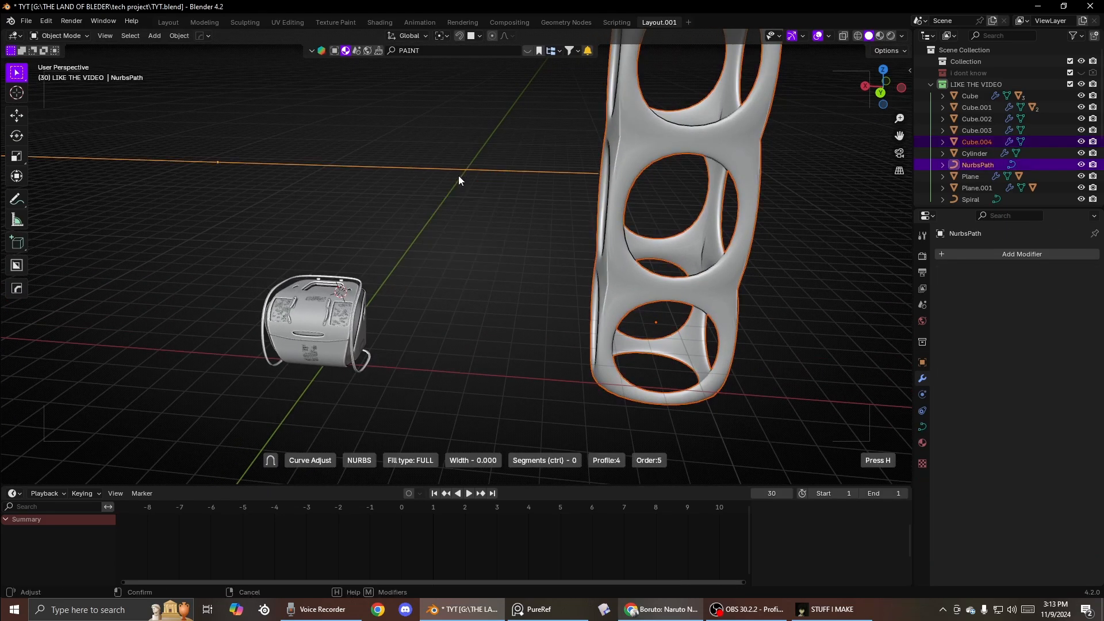
pyautogui.click(479, 174)
# - Try HOps Curve Bevel on the path, then reselect the tower and the path
pyautogui.press('q')
pyautogui.click(458, 162)
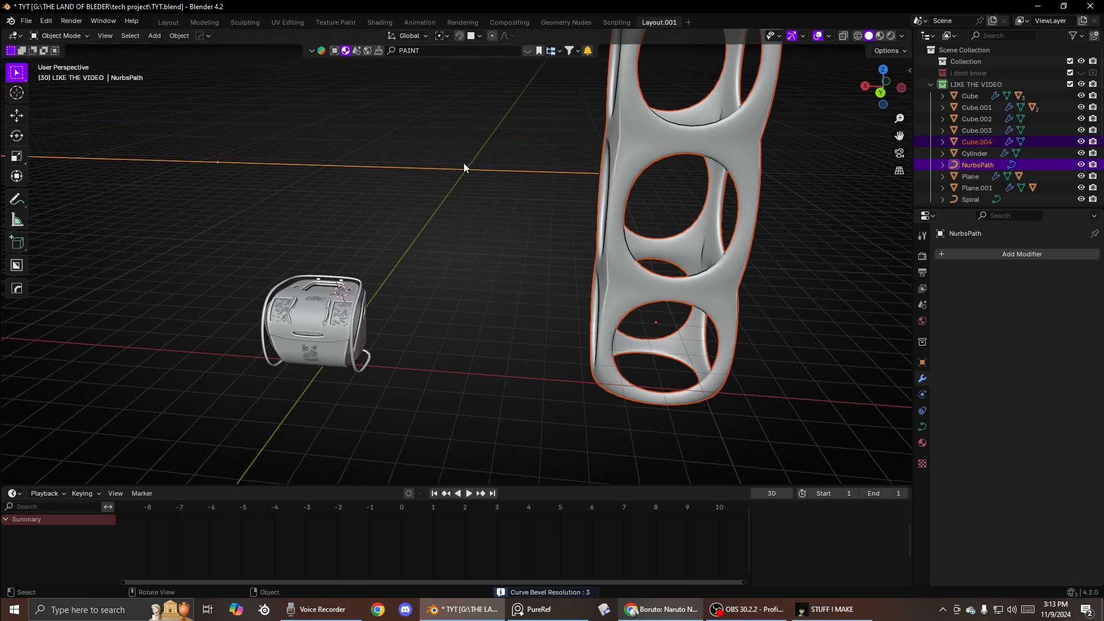
pyautogui.press('q')
pyautogui.keyDown('shift'); pyautogui.click(655, 171); pyautogui.keyUp('shift')
pyautogui.press('q')
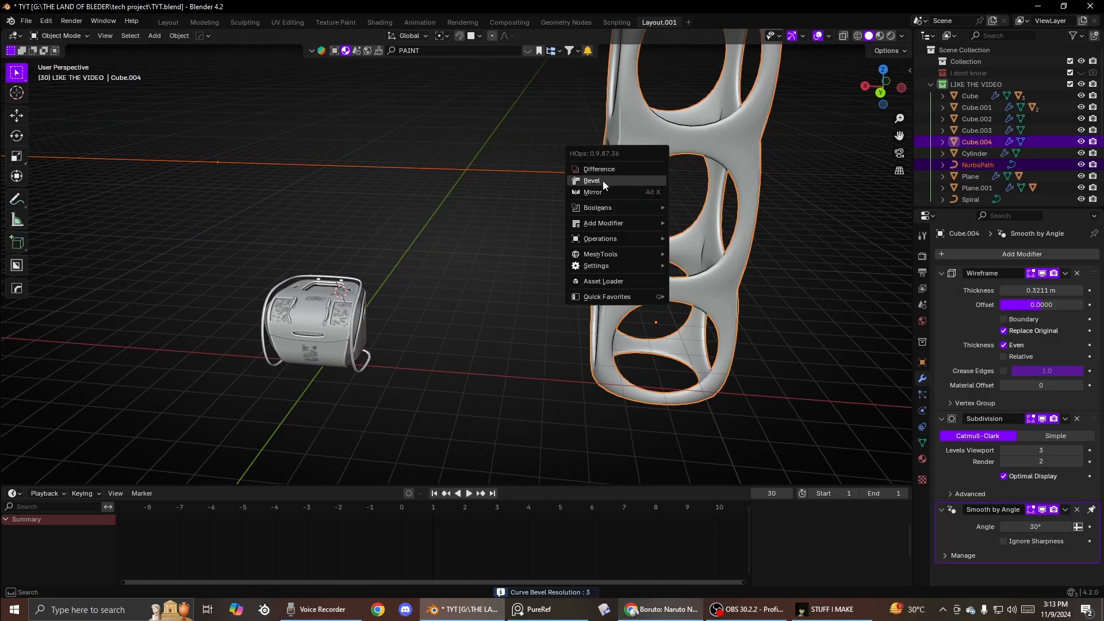
pyautogui.moveTo(587, 222)
pyautogui.keyDown('shift'); pyautogui.click(491, 171); pyautogui.keyUp('shift')
# - Add a HOps Curve Modifier so the tower deforms along the path
pyautogui.press('q')
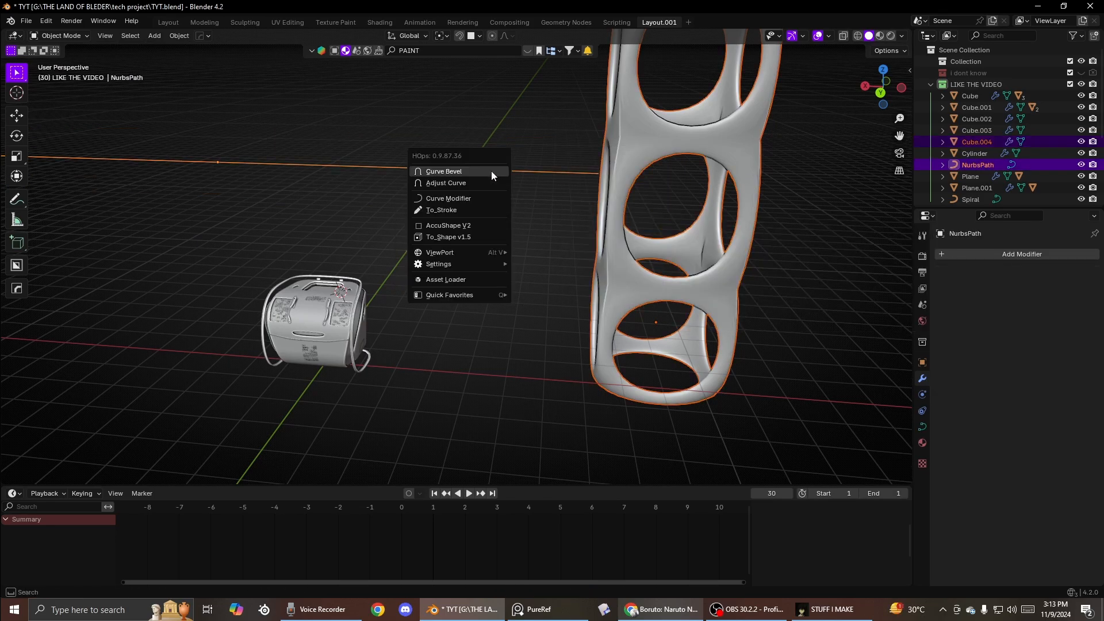
pyautogui.click(467, 199)
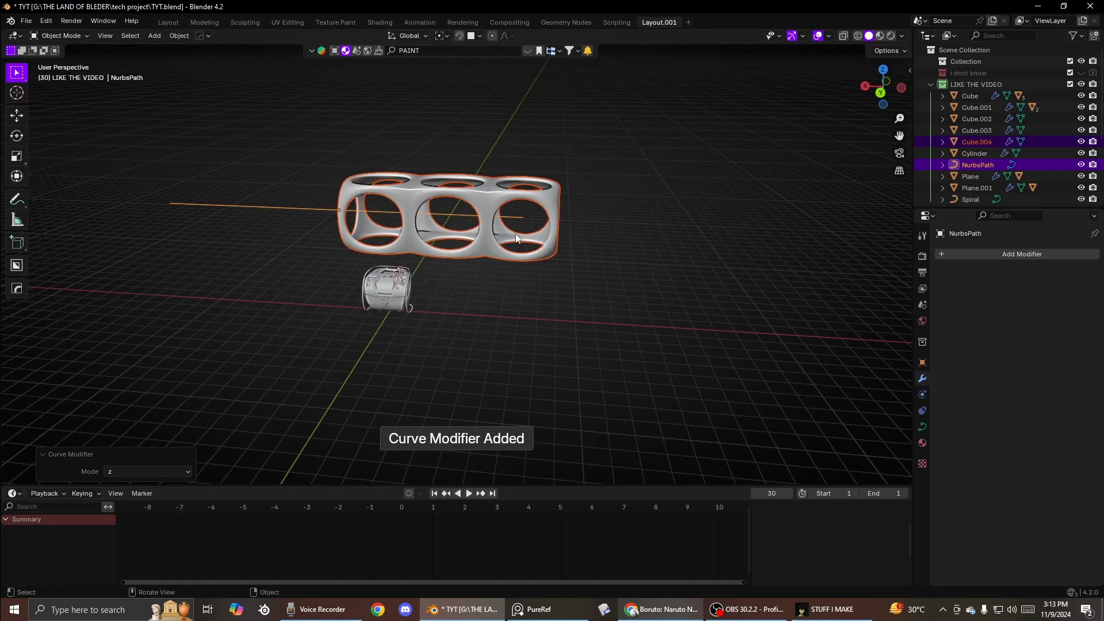
pyautogui.press('q')
pyautogui.click(474, 223)
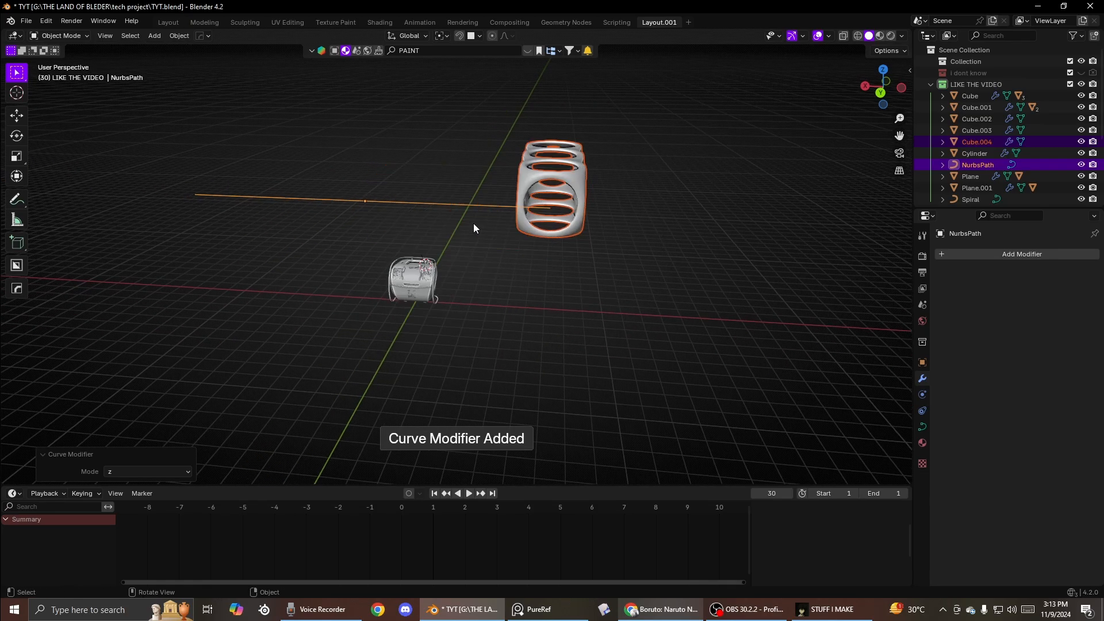
pyautogui.hotkey('ctrl', 'z')
# - Add a HOps Array of three copies to the tower along the path
pyautogui.press('q')
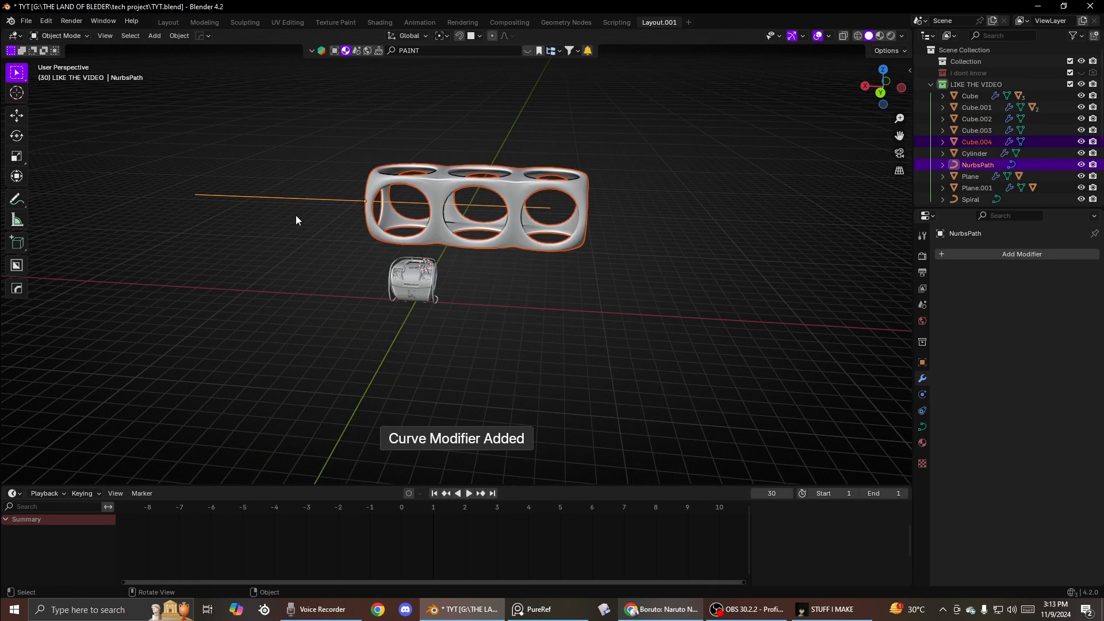
pyautogui.click(448, 191)
pyautogui.press('q')
pyautogui.click(429, 195)
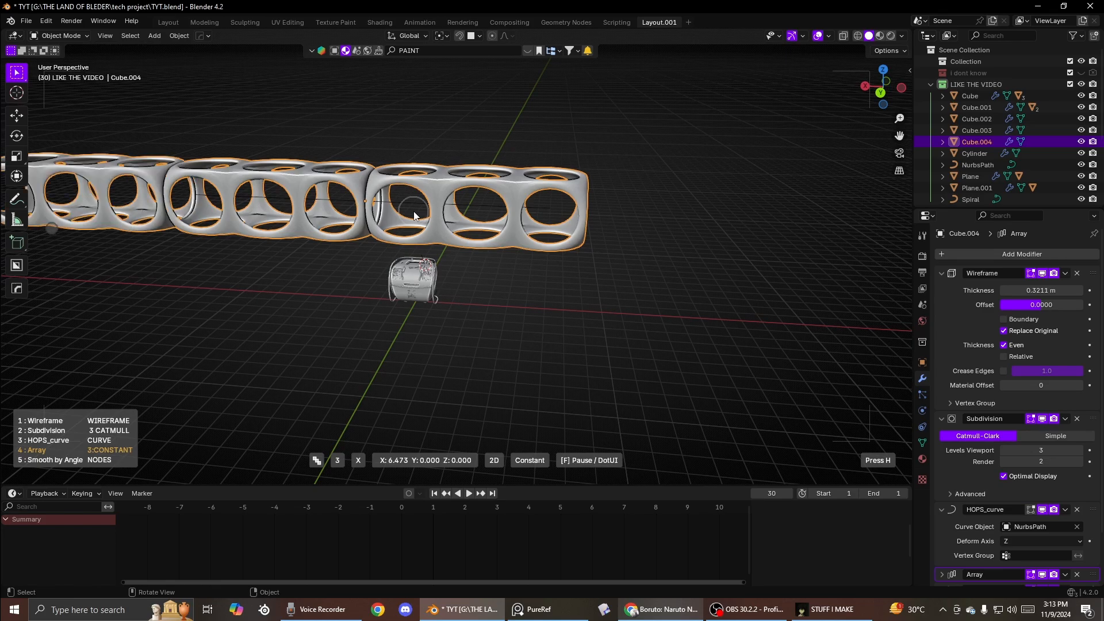
pyautogui.click(339, 204)
pyautogui.click(340, 201)
pyautogui.moveTo(340, 202); pyautogui.dragTo(402, 208, button='middle')
# - In the path's Edit Mode, move one end point of the path upward
pyautogui.press('Tab')
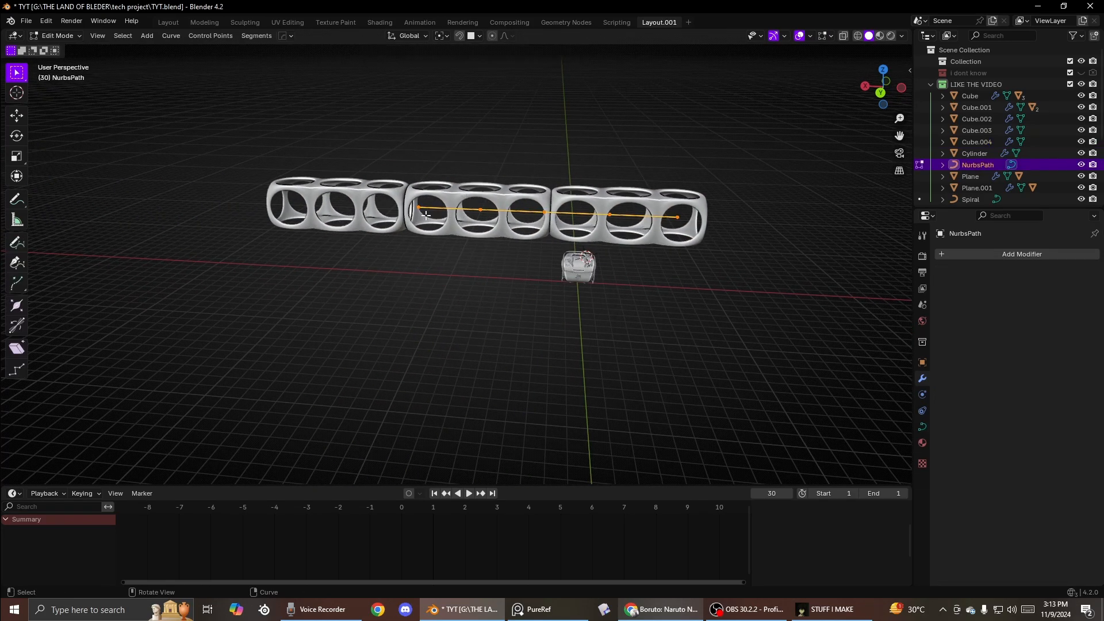
pyautogui.press('g')
pyautogui.click(309, 127)
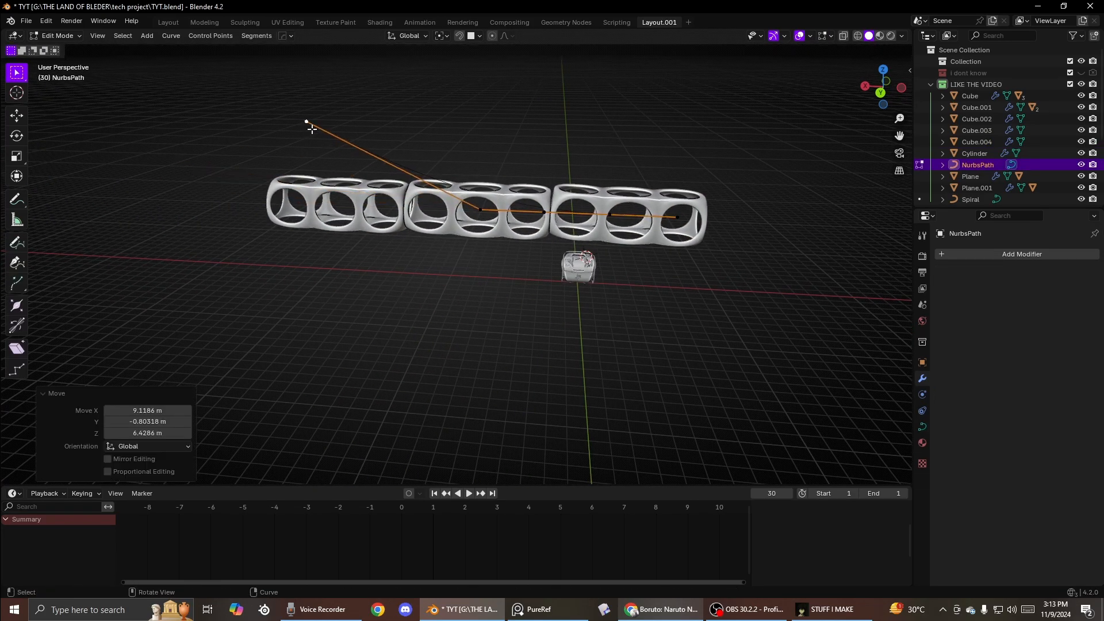
pyautogui.press('Tab')
# - Collapse the tower's modifier panels and reorder the stack so Array and HOps_curve come before Wireframe
pyautogui.click(449, 192)
pyautogui.click(941, 274)
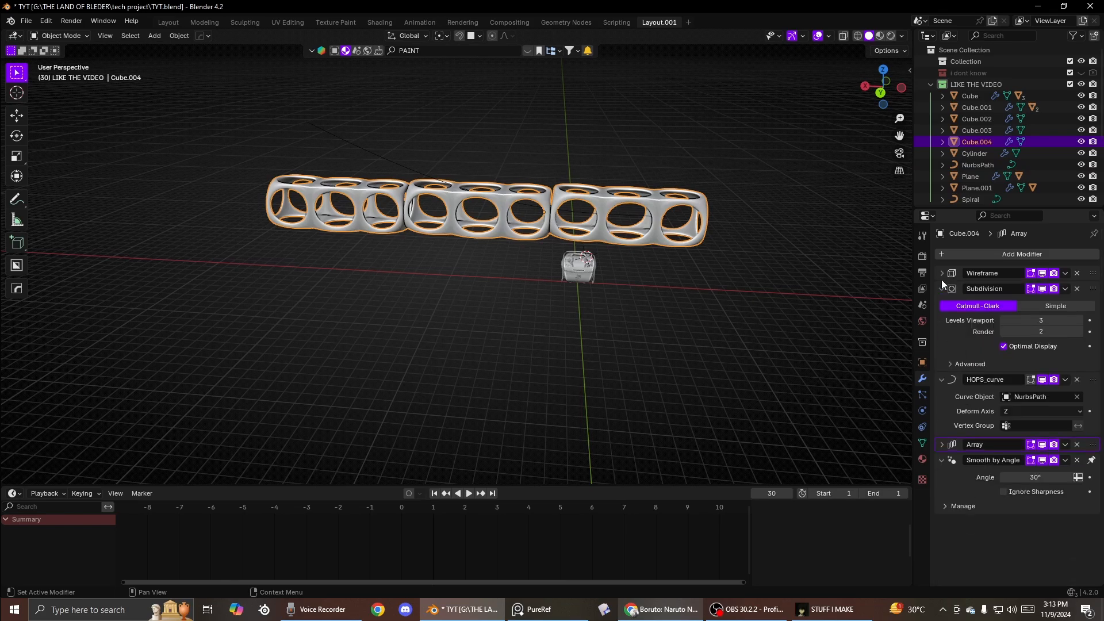
pyautogui.click(940, 288)
pyautogui.click(939, 305)
pyautogui.click(942, 320)
pyautogui.click(950, 322)
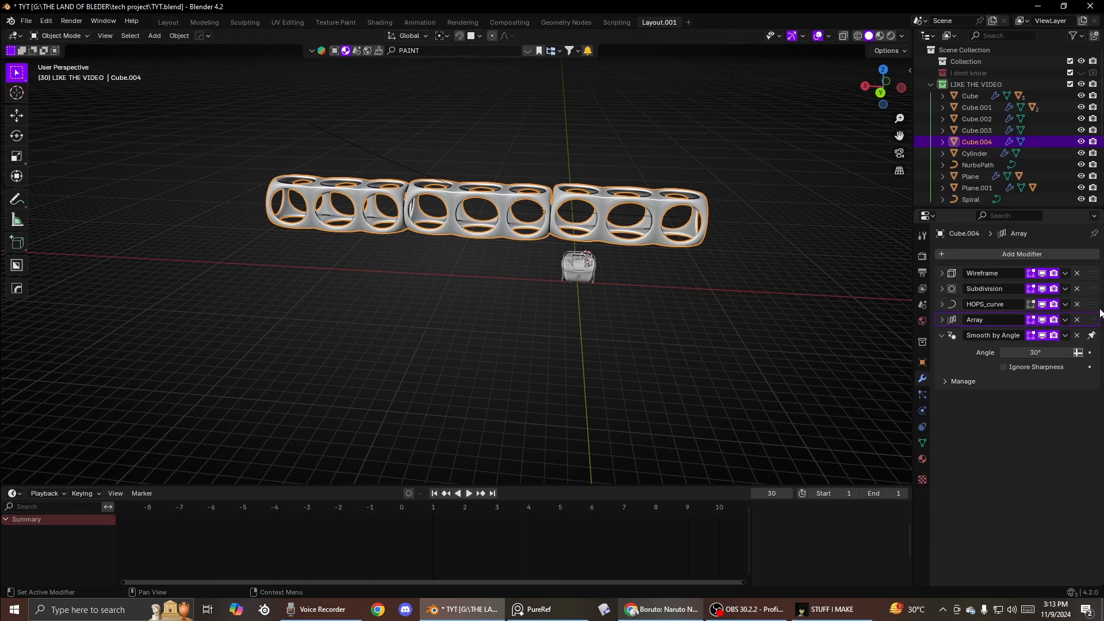
pyautogui.moveTo(1091, 305); pyautogui.dragTo(1088, 255)
pyautogui.moveTo(677, 320); pyautogui.dragTo(675, 348, button='middle')
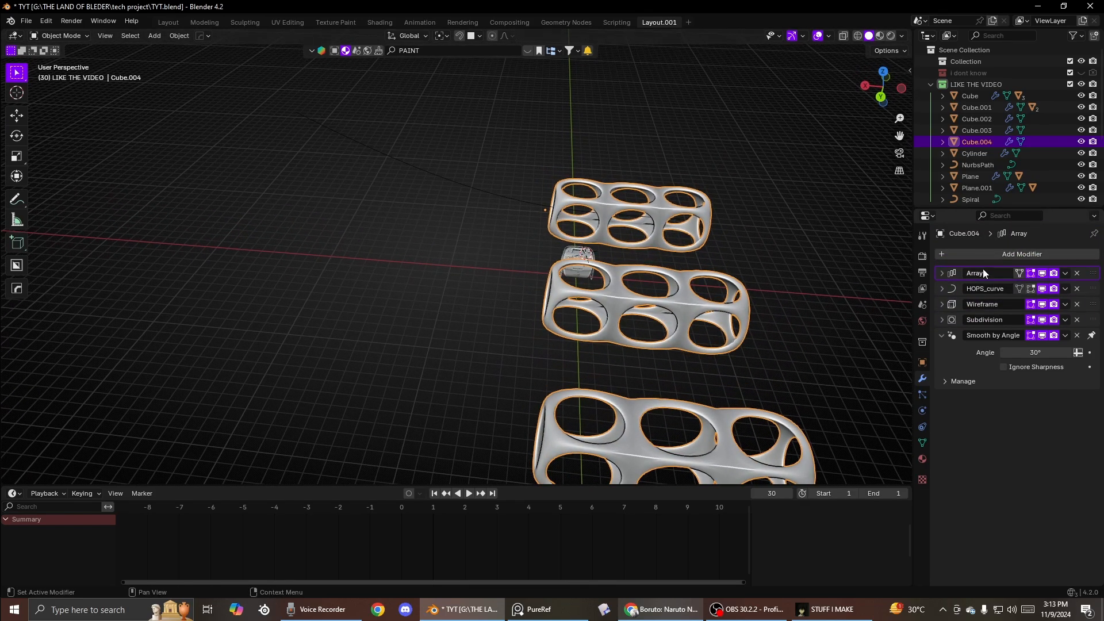
# - Cycle the HOps_curve modifier's deform axis through X, Y, Z, -X and -Y
pyautogui.click(942, 274)
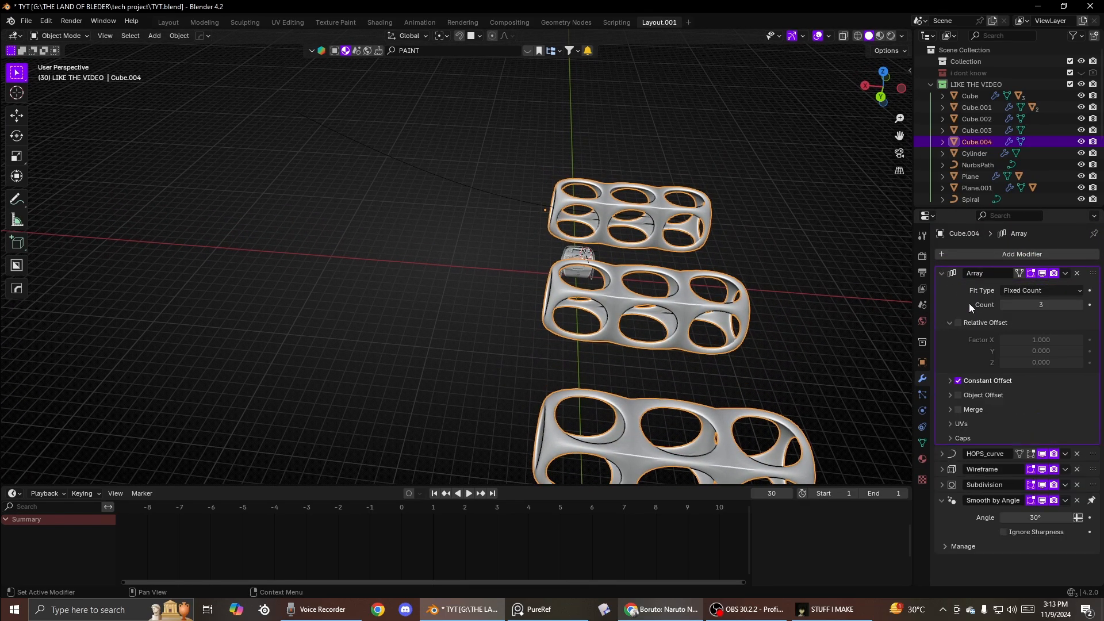
pyautogui.click(942, 273)
pyautogui.click(943, 288)
pyautogui.click(1020, 320)
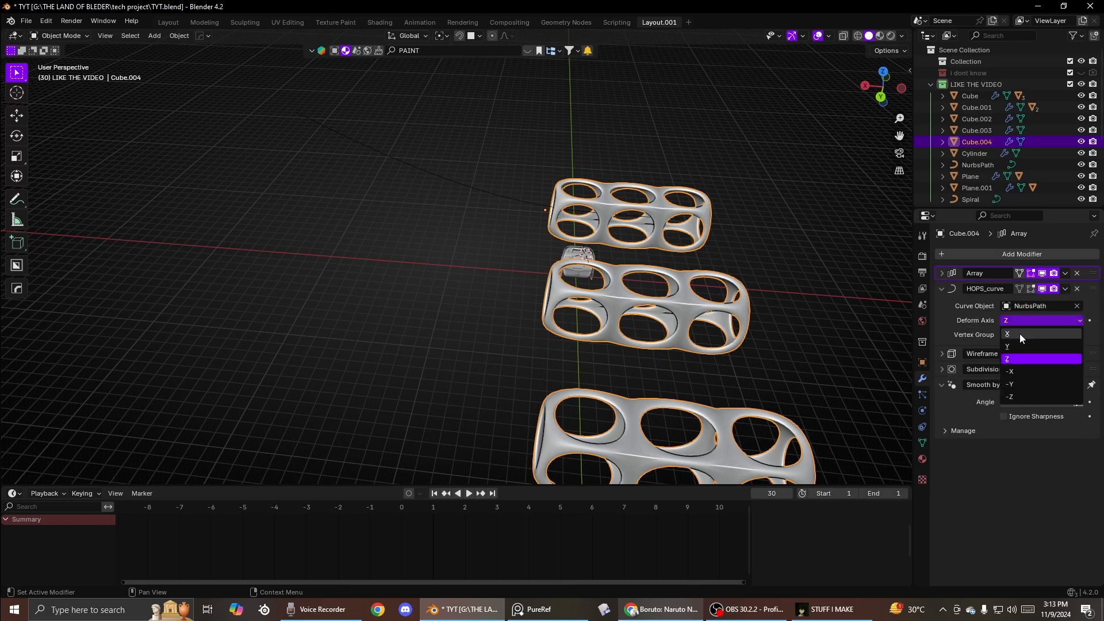
pyautogui.click(1020, 334)
pyautogui.click(1013, 321)
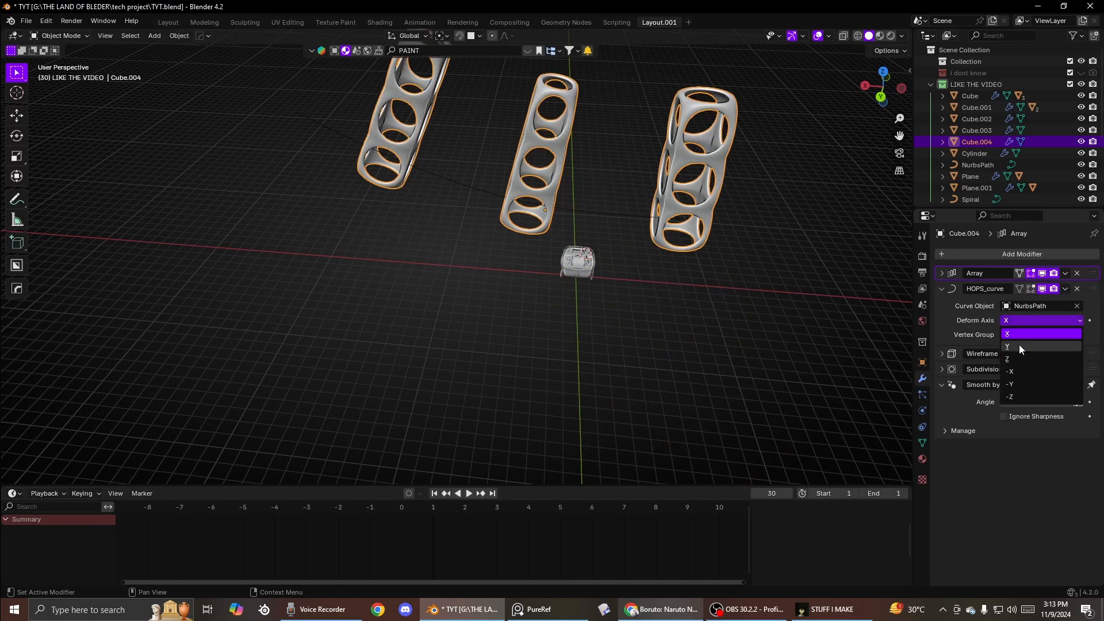
pyautogui.click(1018, 343)
pyautogui.click(1018, 324)
pyautogui.click(1013, 358)
pyautogui.click(1019, 322)
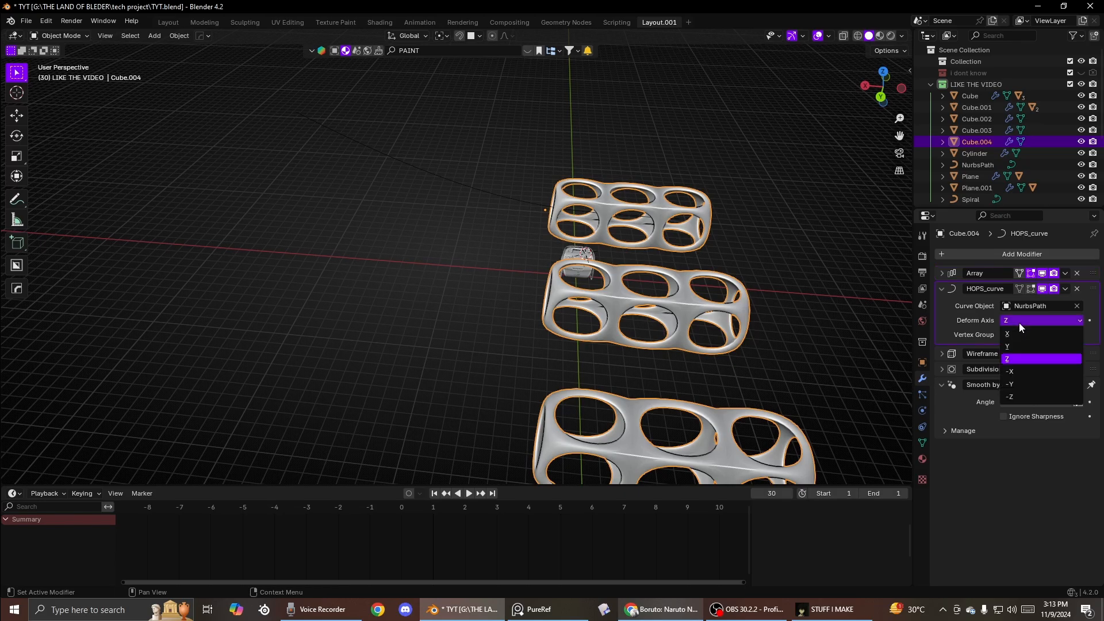
pyautogui.click(1019, 371)
pyautogui.click(1017, 321)
pyautogui.click(1013, 383)
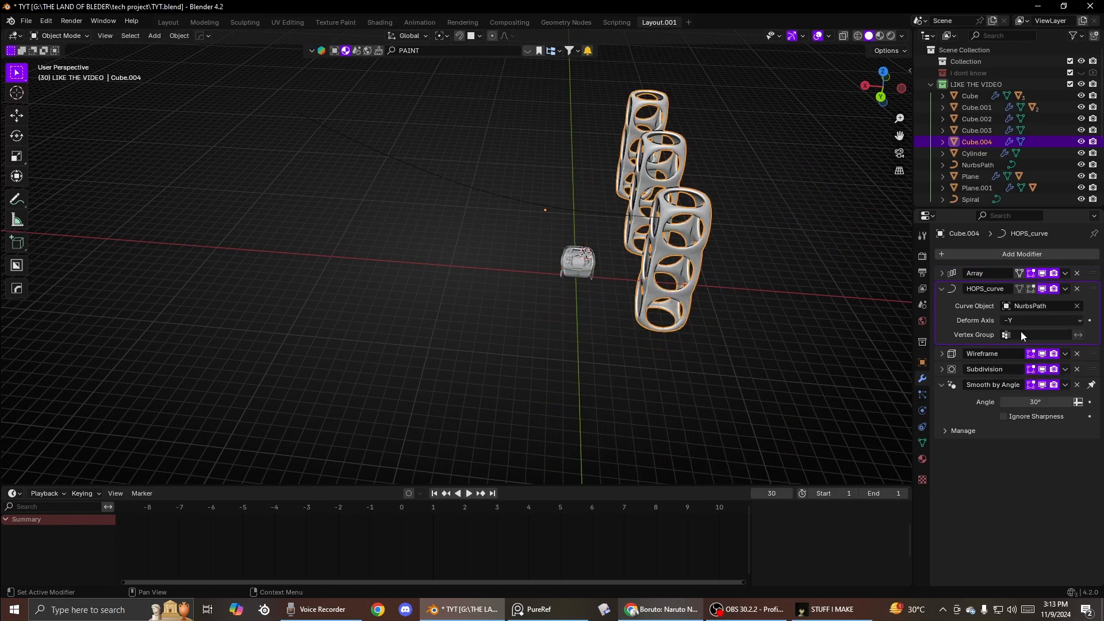
# - Set the HOps_curve deform axis to X and move that modifier to the top of the stack
pyautogui.click(1019, 319)
pyautogui.click(1014, 385)
pyautogui.click(1019, 320)
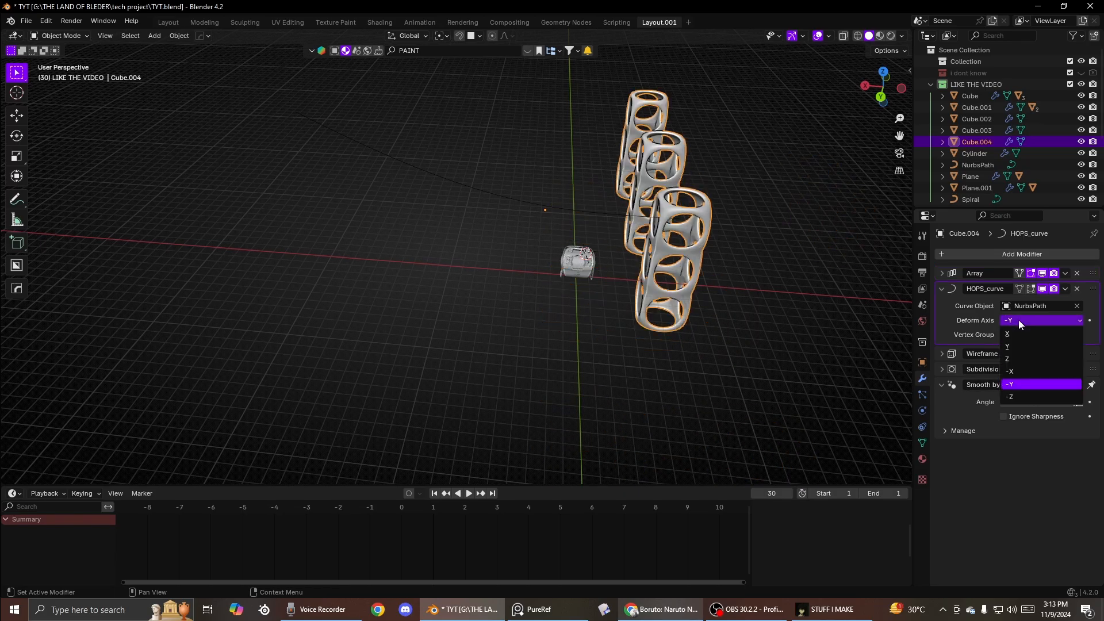
pyautogui.click(1024, 396)
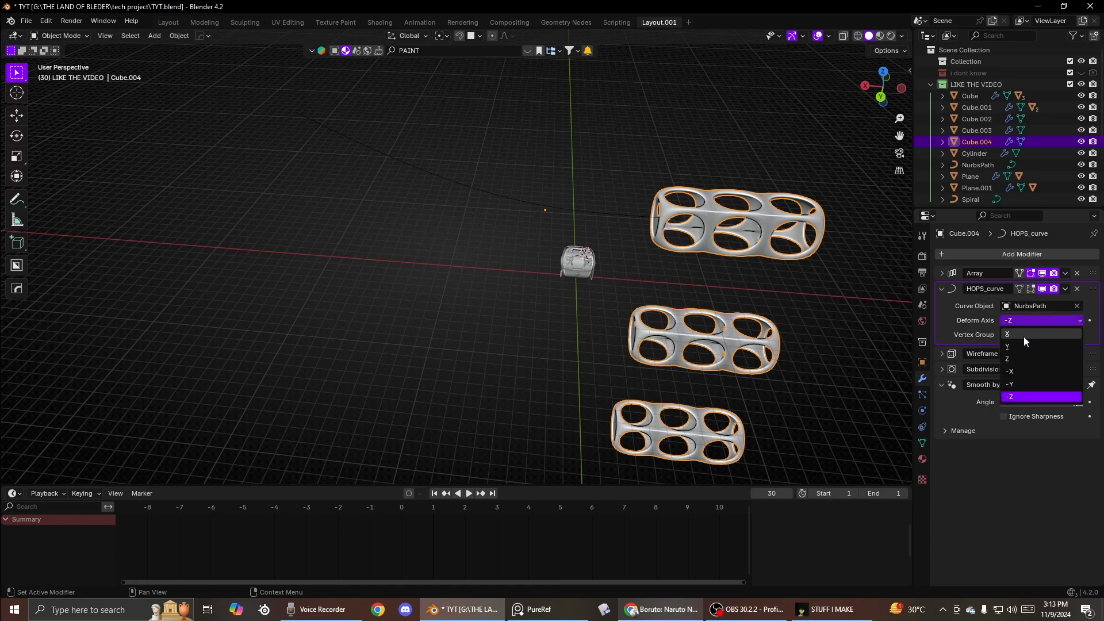
pyautogui.click(1024, 339)
pyautogui.moveTo(1092, 288); pyautogui.dragTo(1092, 272)
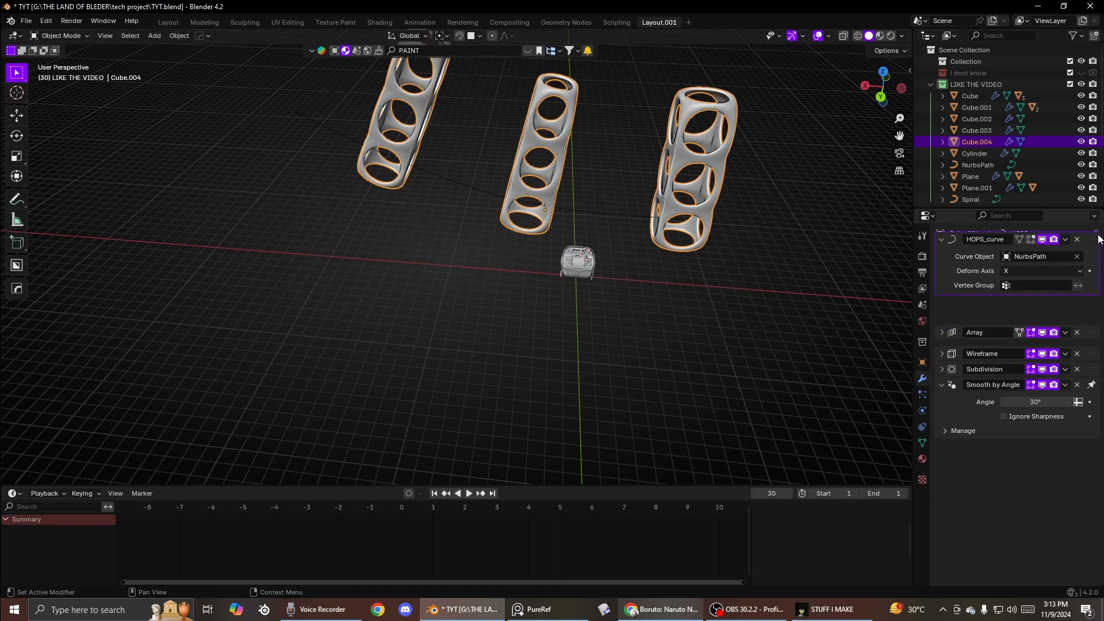
# - In Edit Mode, rotate the tower's mesh 90 degrees about the Y axis so the array lies horizontally
pyautogui.click(945, 337)
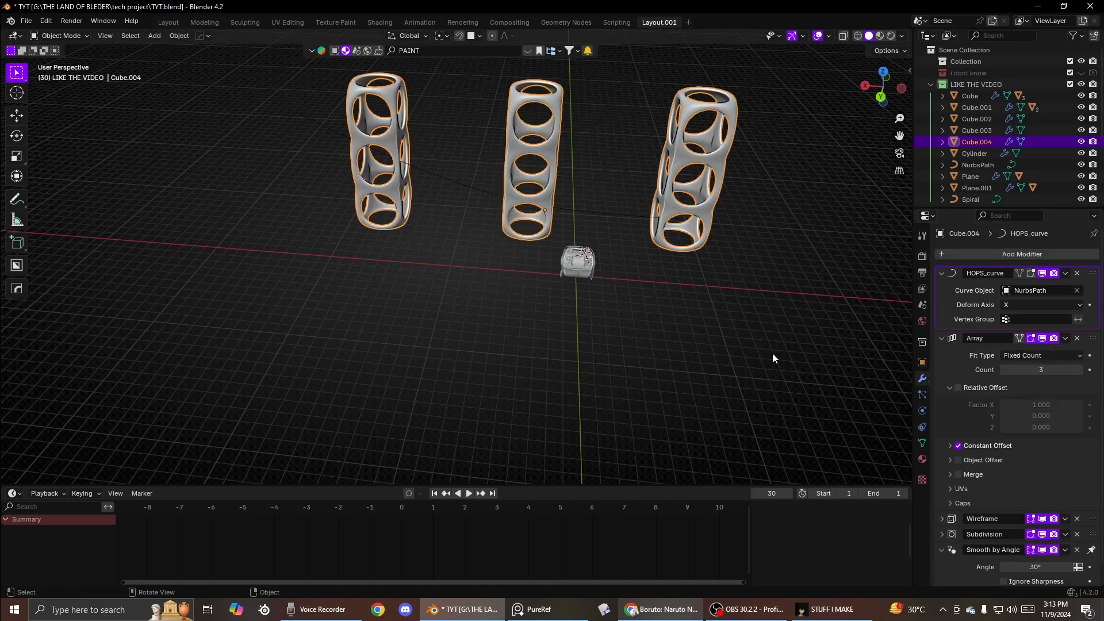
pyautogui.moveTo(773, 354); pyautogui.dragTo(683, 287, button='middle')
pyautogui.click(467, 201)
pyautogui.click(697, 194)
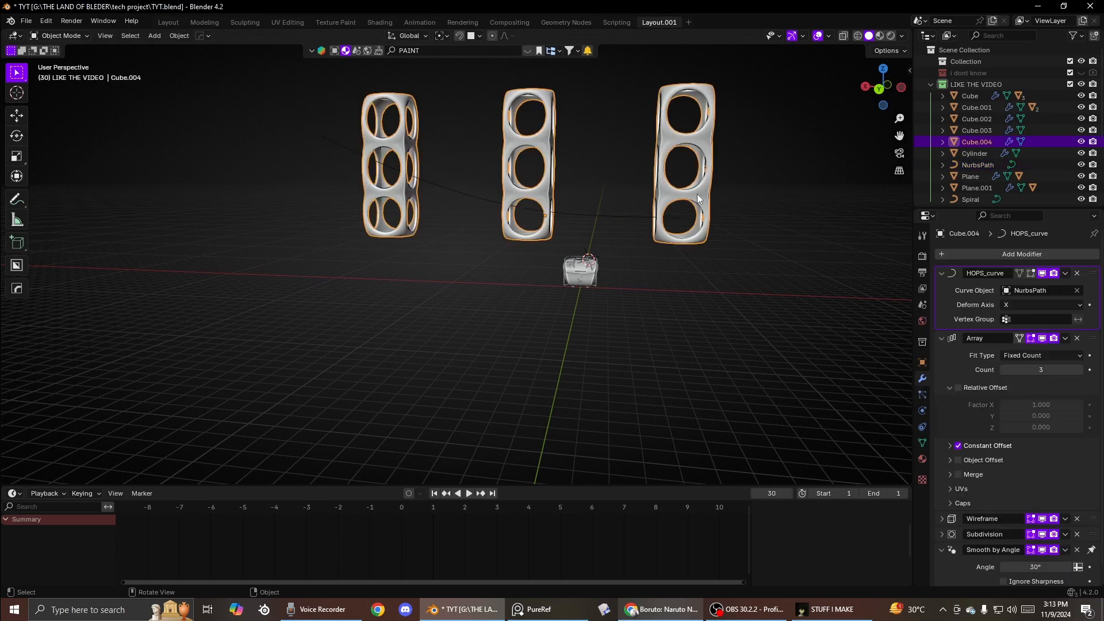
pyautogui.press('Tab')
pyautogui.press('r')
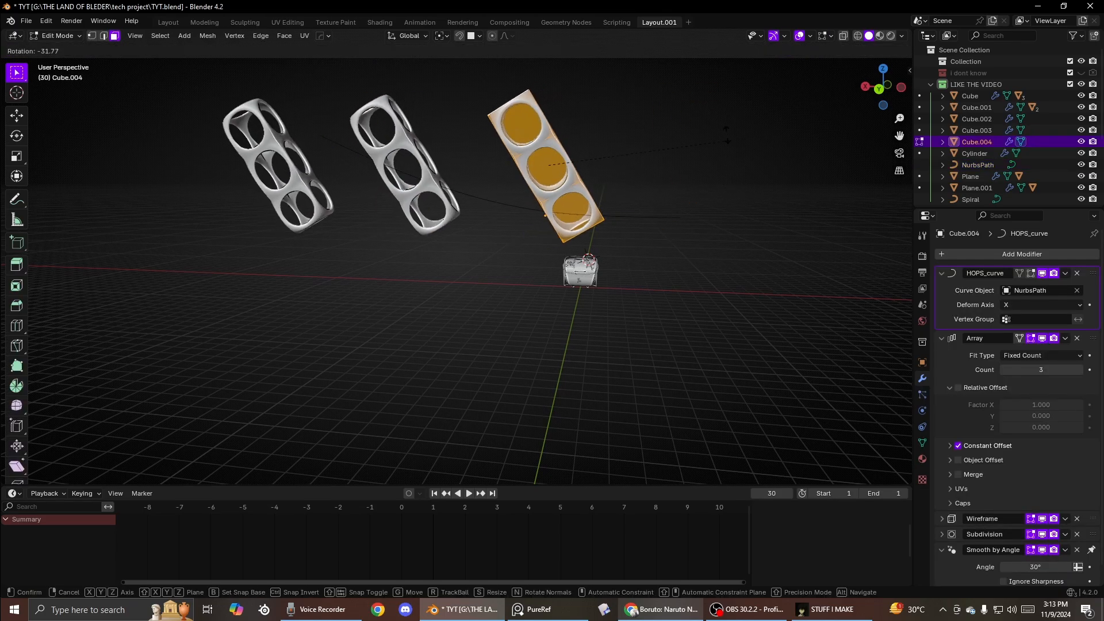
pyautogui.rightClick(729, 110)
pyautogui.write('ry')
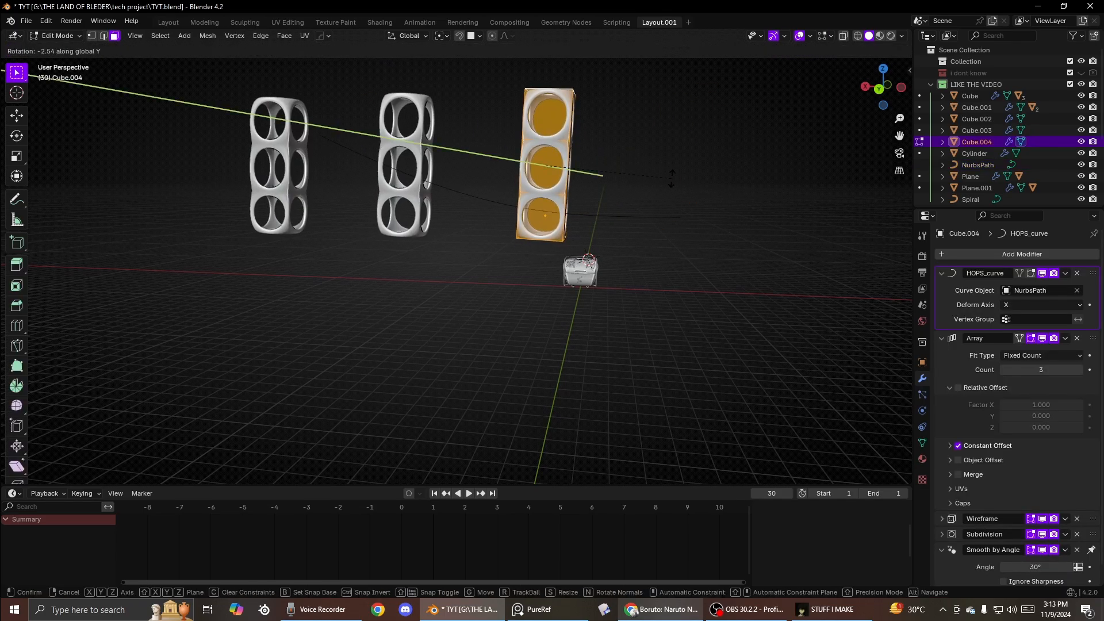
pyautogui.write('90')
pyautogui.click(669, 179)
pyautogui.press('Tab')
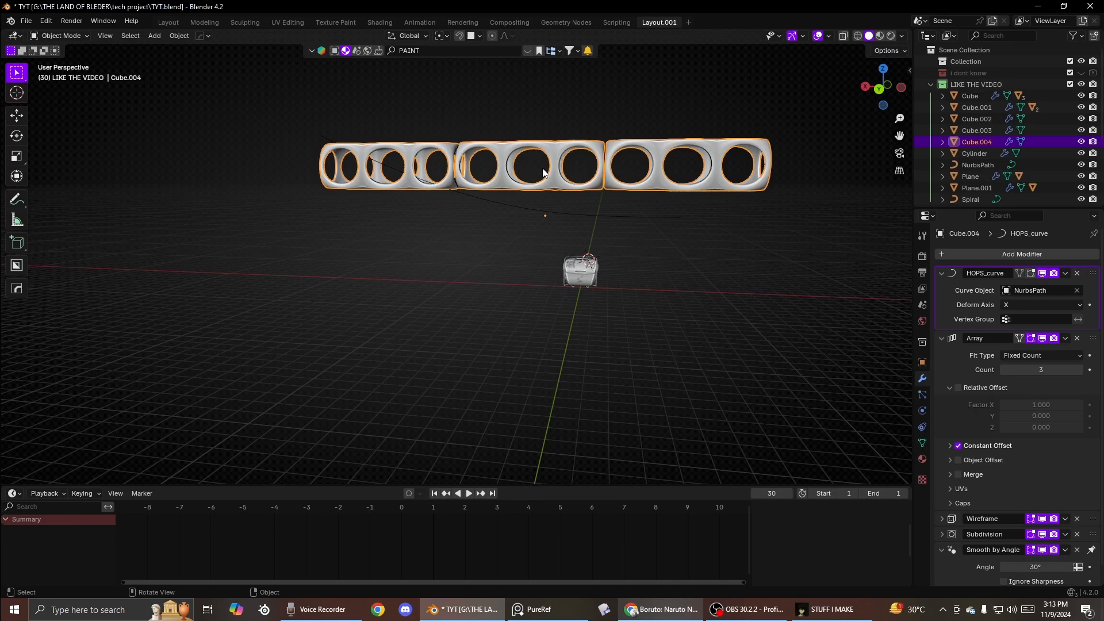
# - Select the existing NURBS path and delete it
pyautogui.click(555, 214)
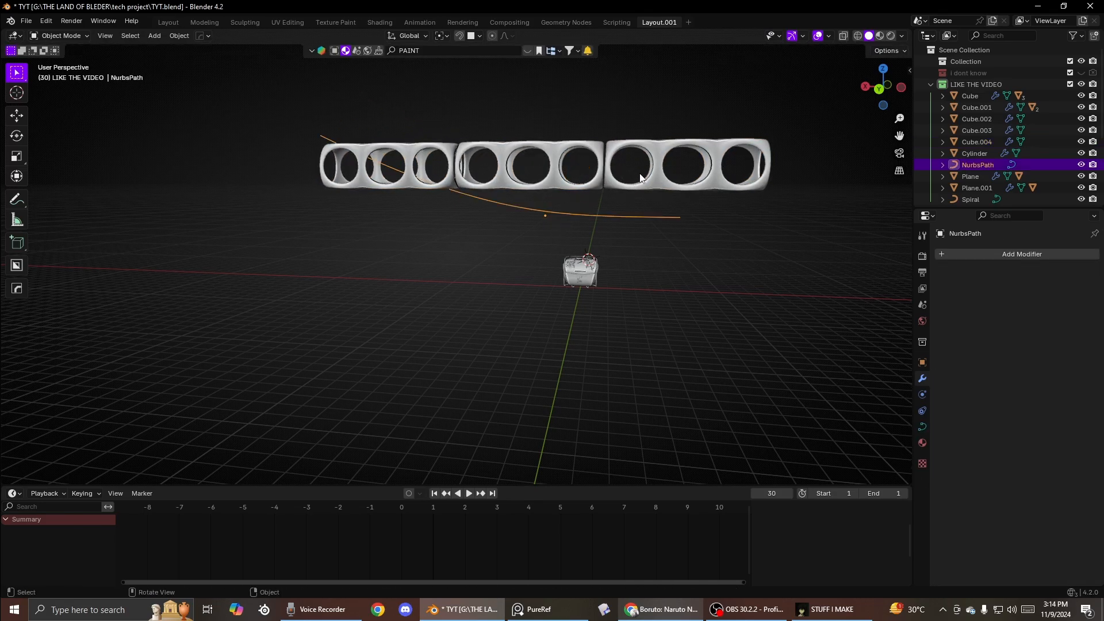
pyautogui.press('g')
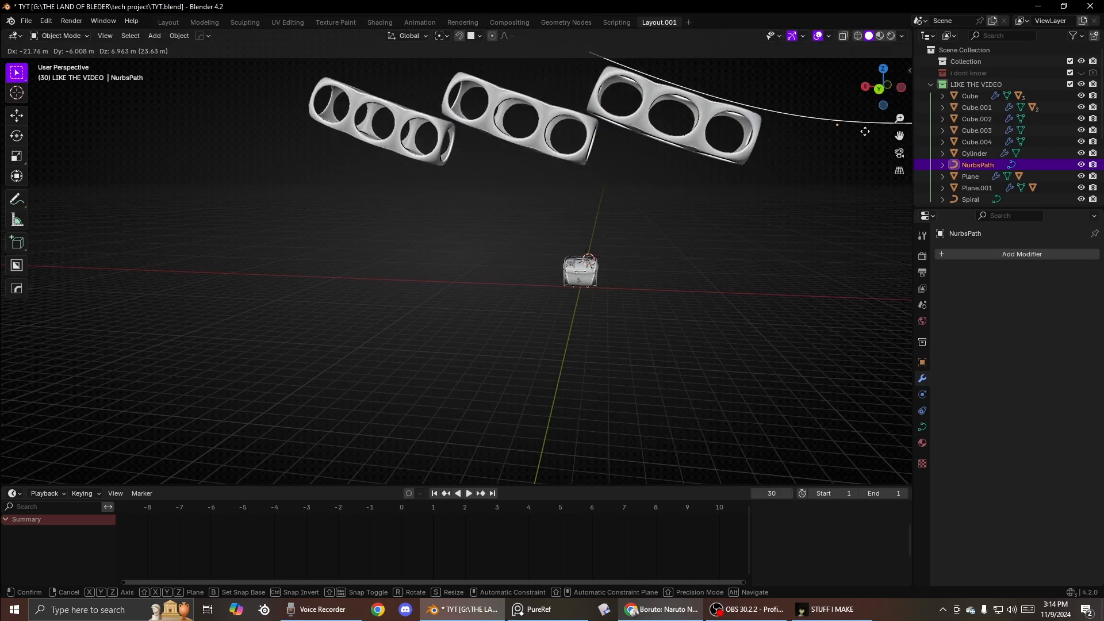
pyautogui.click(577, 334)
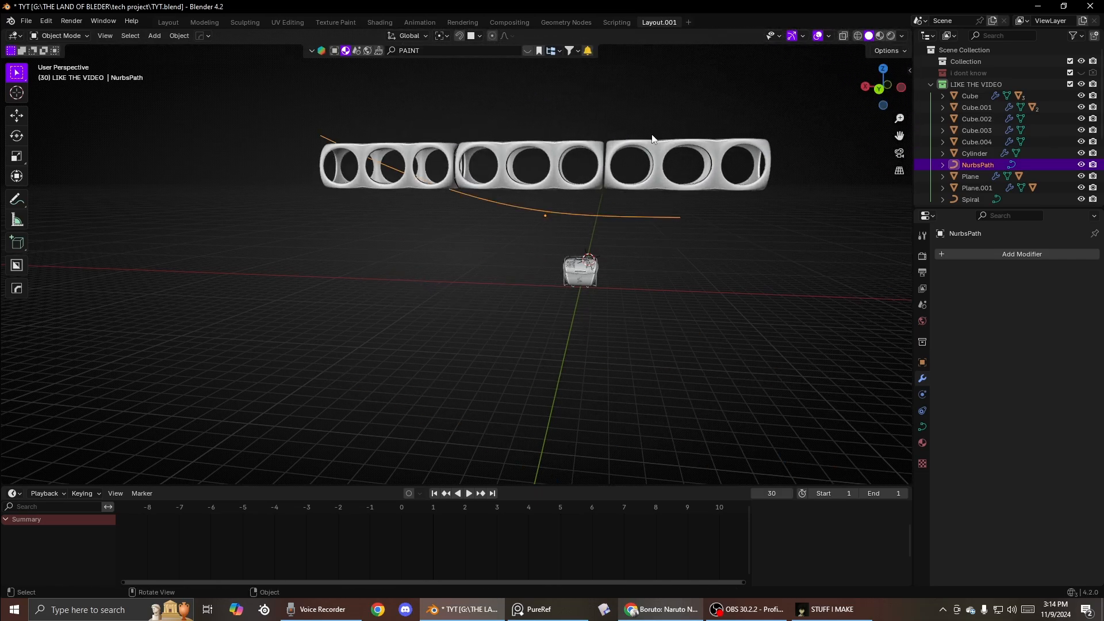
pyautogui.scroll(3, 563, 261)
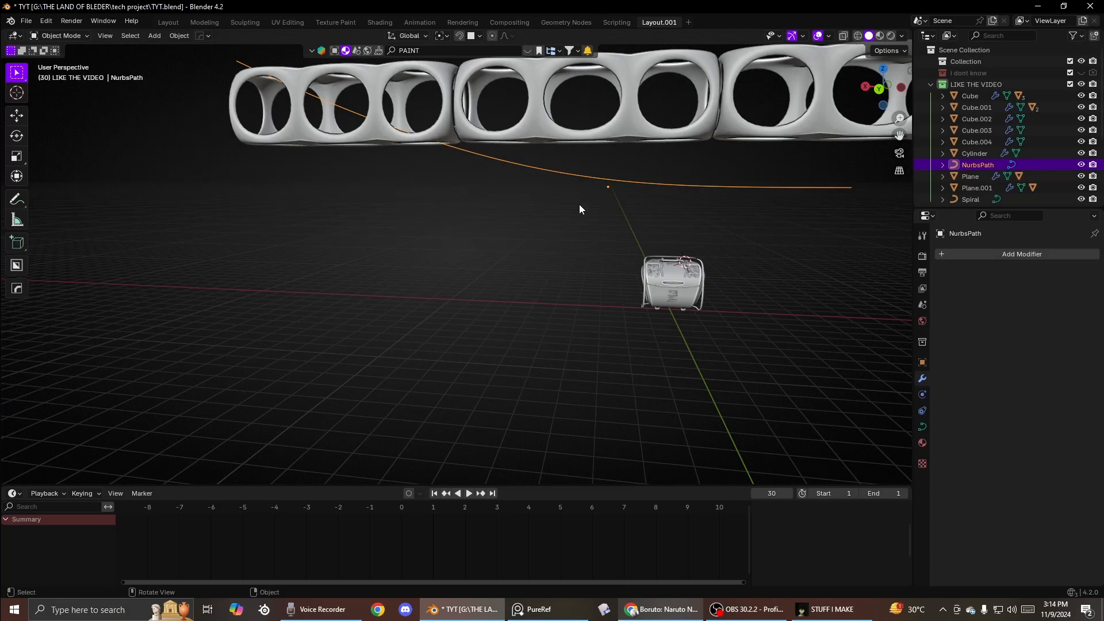
pyautogui.scroll(-5, 579, 206)
pyautogui.press('x')
pyautogui.click(560, 204)
# - Move the tower aside and remove its HOps_curve modifier
pyautogui.moveTo(453, 199); pyautogui.dragTo(474, 222, button='middle')
pyautogui.click(426, 178)
pyautogui.press('g')
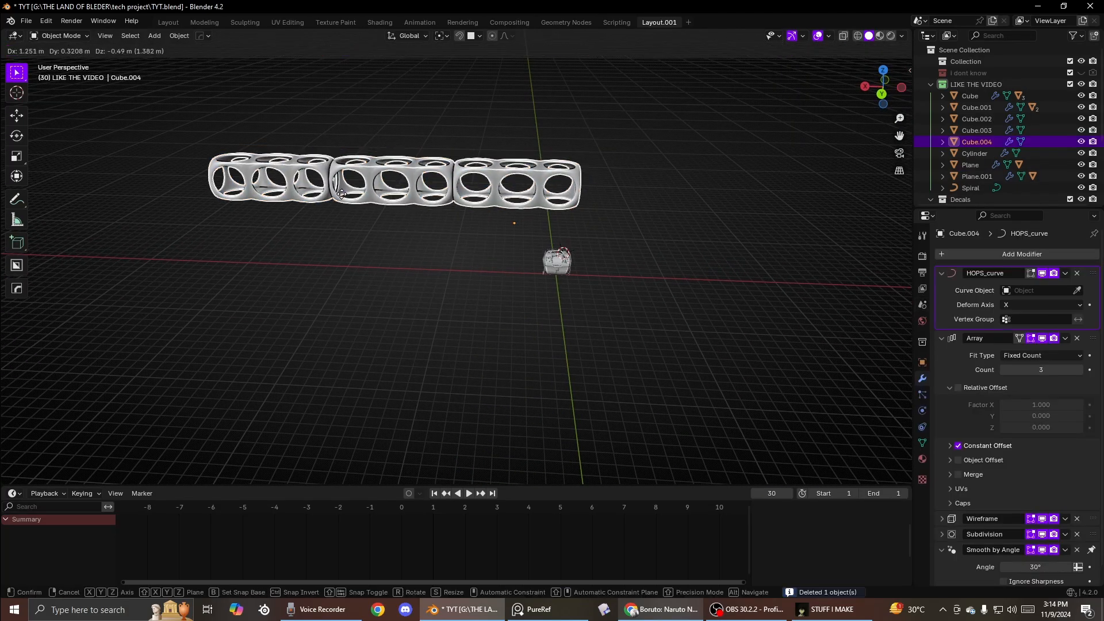
pyautogui.click(292, 235)
pyautogui.click(1075, 275)
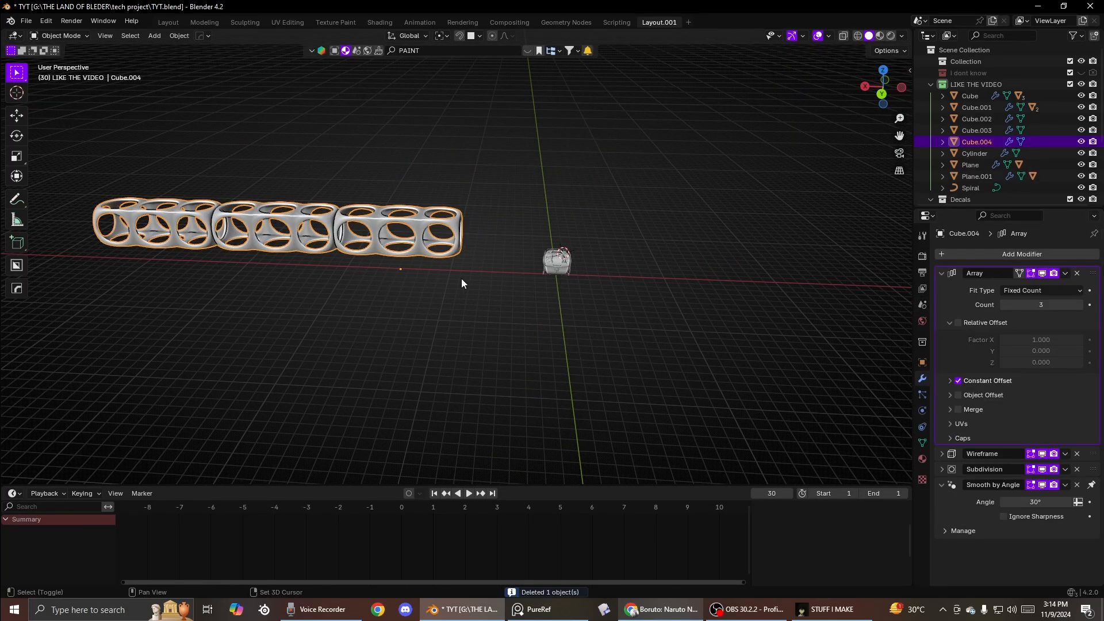
# - Set the tower's origin to its geometry
pyautogui.moveTo(461, 278); pyautogui.dragTo(594, 247, button='middle')
pyautogui.hotkey('shift', 's')
pyautogui.click(611, 334)
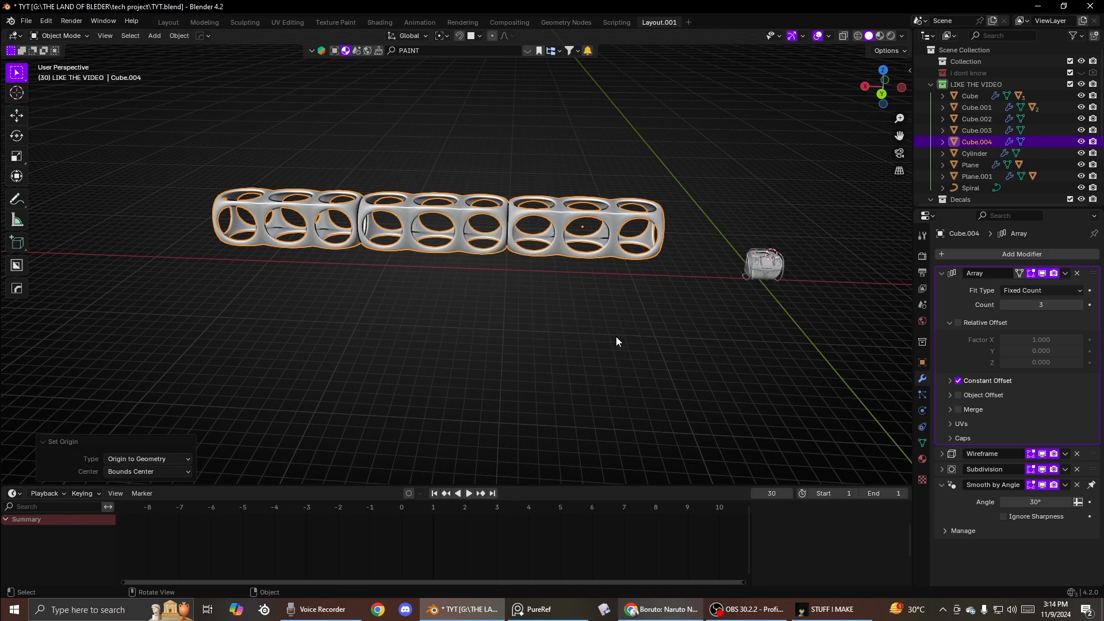
# - Add a new Path curve, scale it up about 14 times and place it along the tower
pyautogui.hotkey('shift', 'a')
pyautogui.moveTo(589, 233)
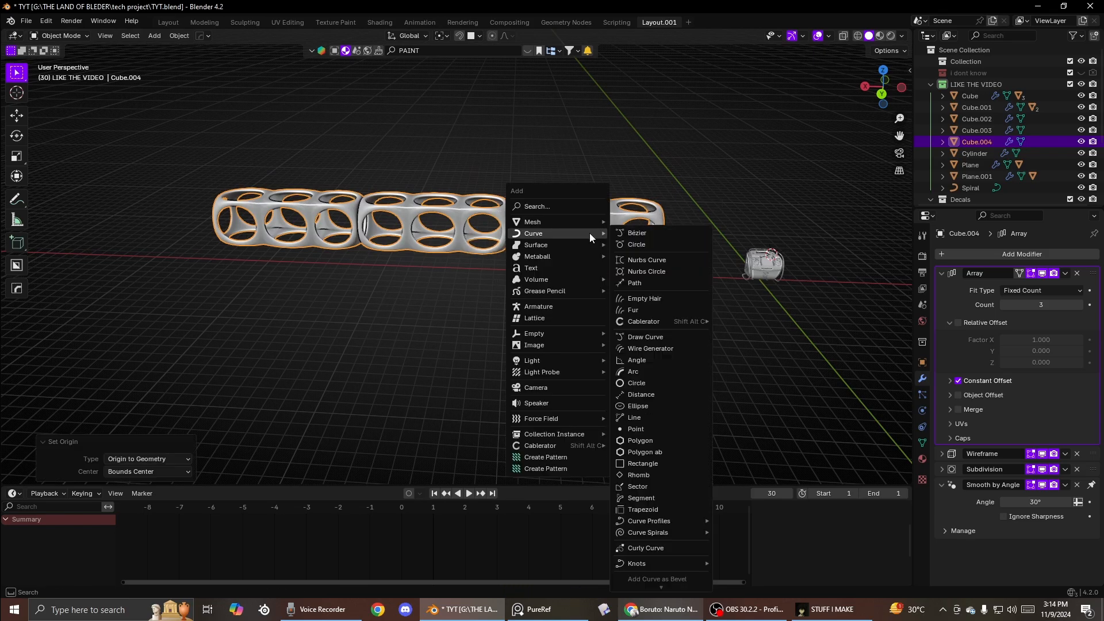
pyautogui.click(634, 283)
pyautogui.press('s')
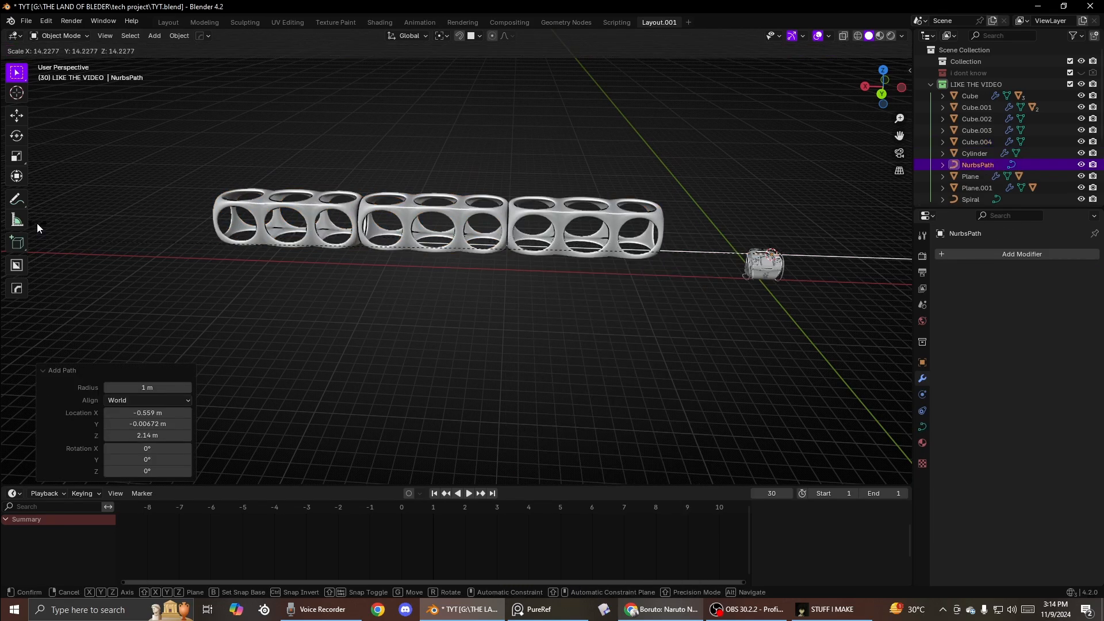
pyautogui.click(36, 223)
pyautogui.press('g')
pyautogui.click(68, 216)
# - With the tower and path selected, add a HOps Curve Modifier and set its deform axis to X
pyautogui.keyDown('shift'); pyautogui.click(616, 215); pyautogui.keyUp('shift')
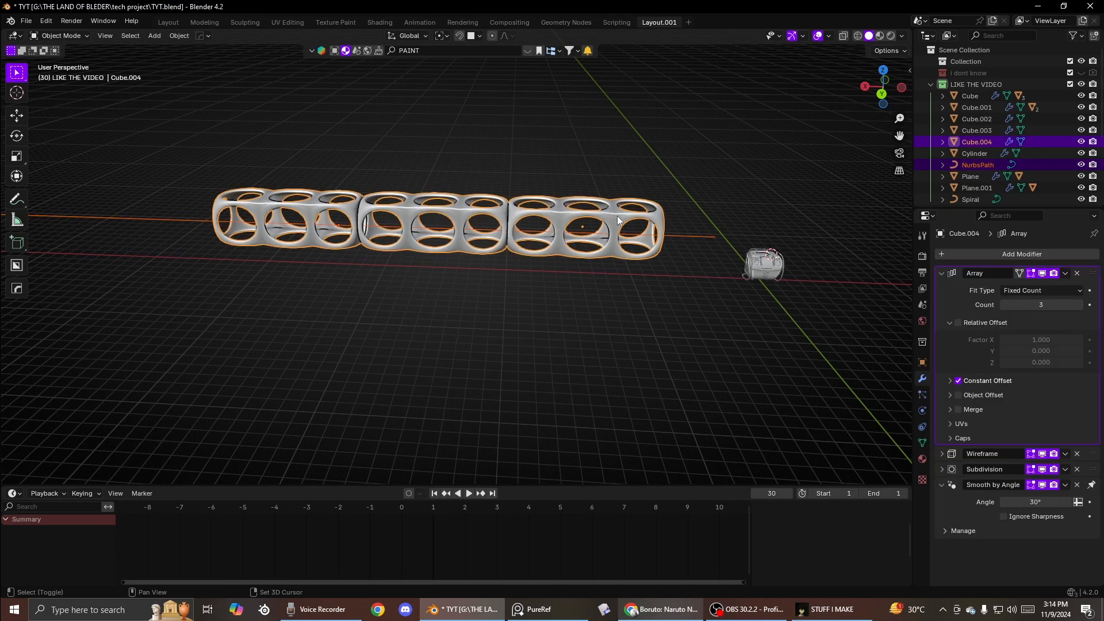
pyautogui.keyDown('shift'); pyautogui.click(704, 231); pyautogui.keyUp('shift')
pyautogui.press('q')
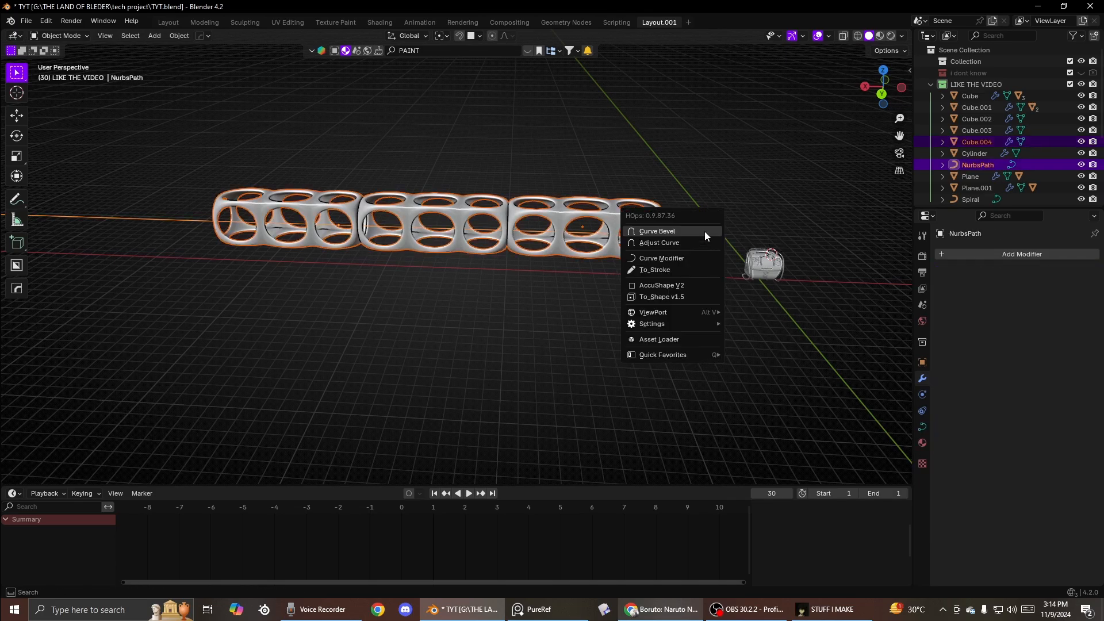
pyautogui.click(661, 258)
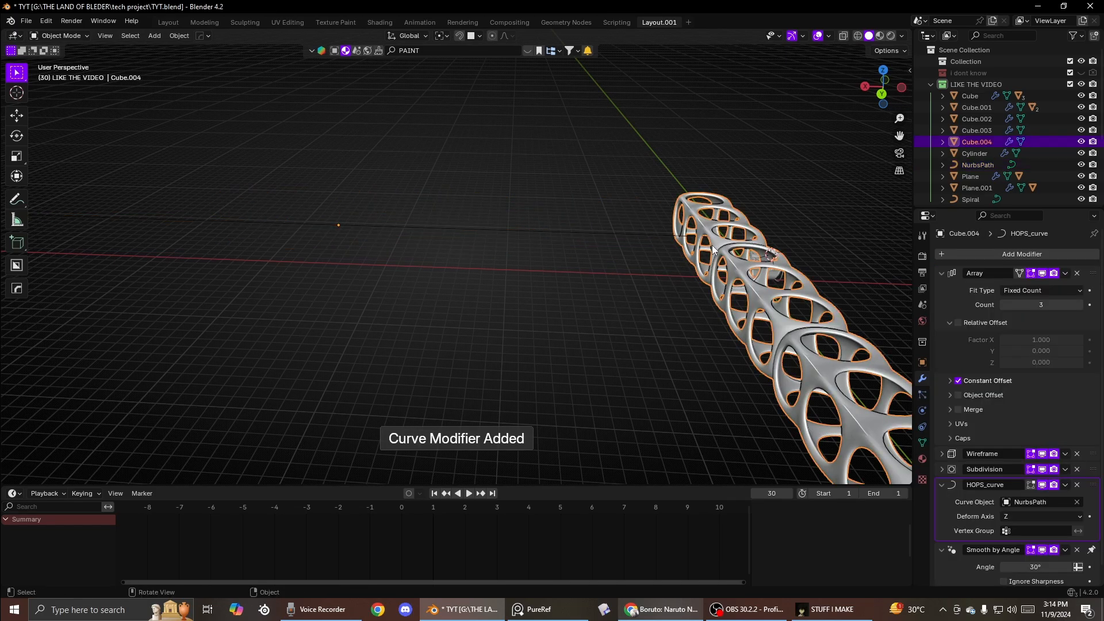
pyautogui.scroll(-1, 1014, 464)
pyautogui.click(1025, 498)
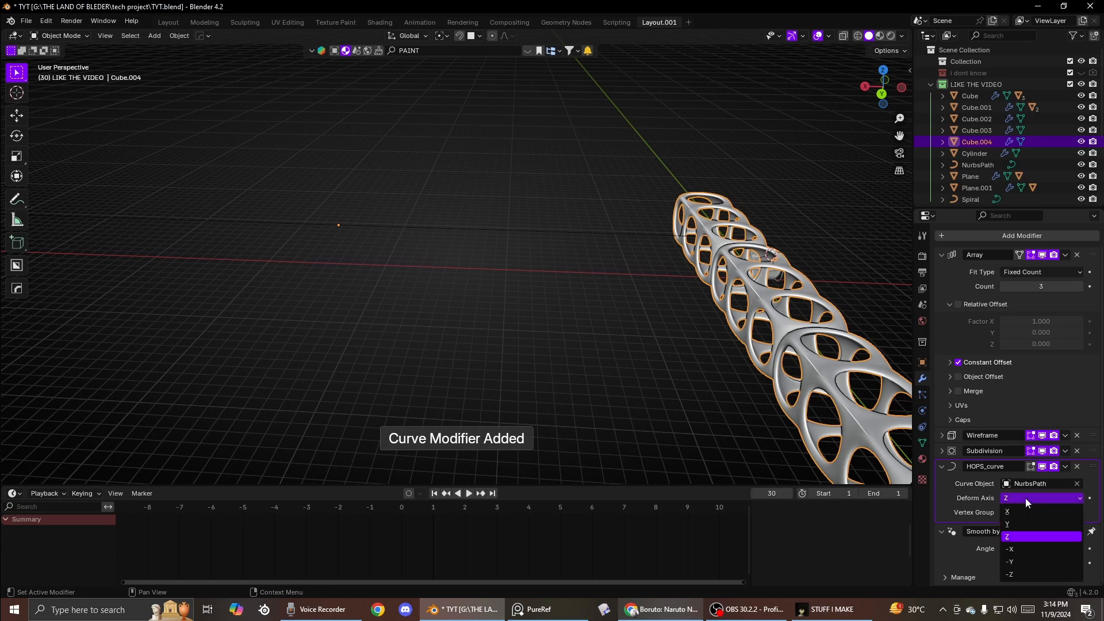
pyautogui.click(1019, 508)
# - In the path's Edit Mode, move two control points upward to bend the tower
pyautogui.click(324, 226)
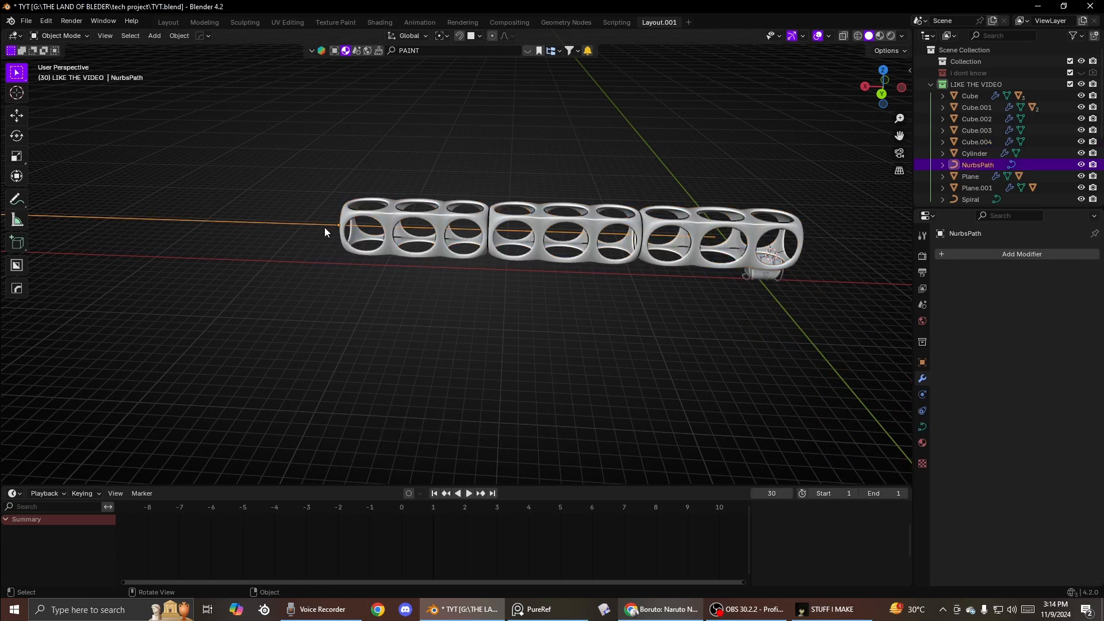
pyautogui.press('Tab')
pyautogui.scroll(-4, 243, 230)
pyautogui.click(384, 241)
pyautogui.press('g')
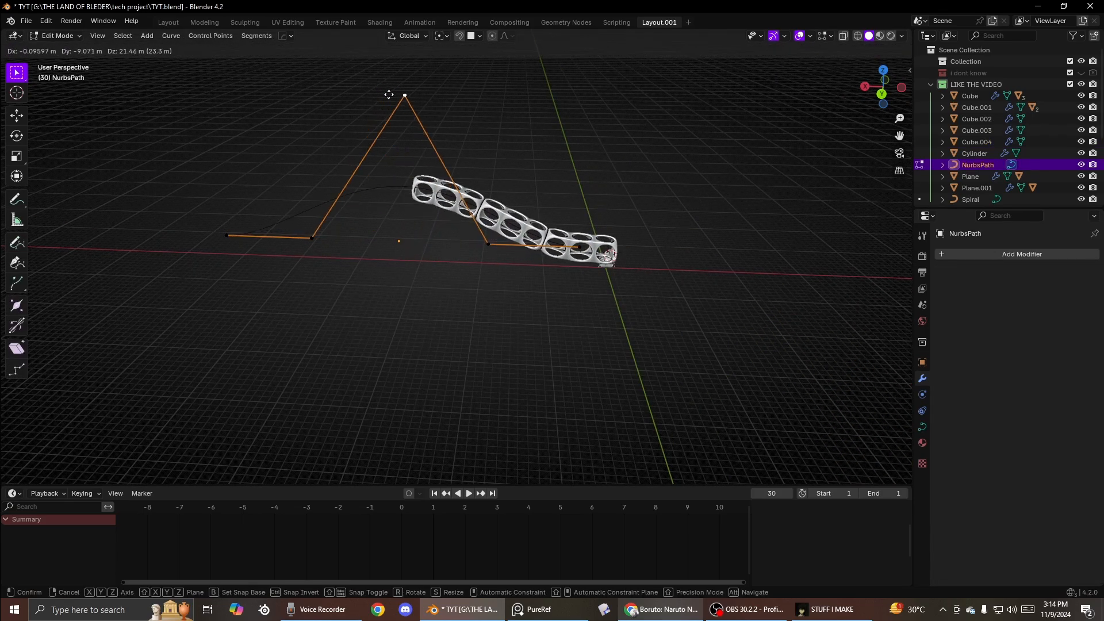
pyautogui.click(391, 70)
pyautogui.click(466, 237)
pyautogui.click(404, 99)
pyautogui.press('g')
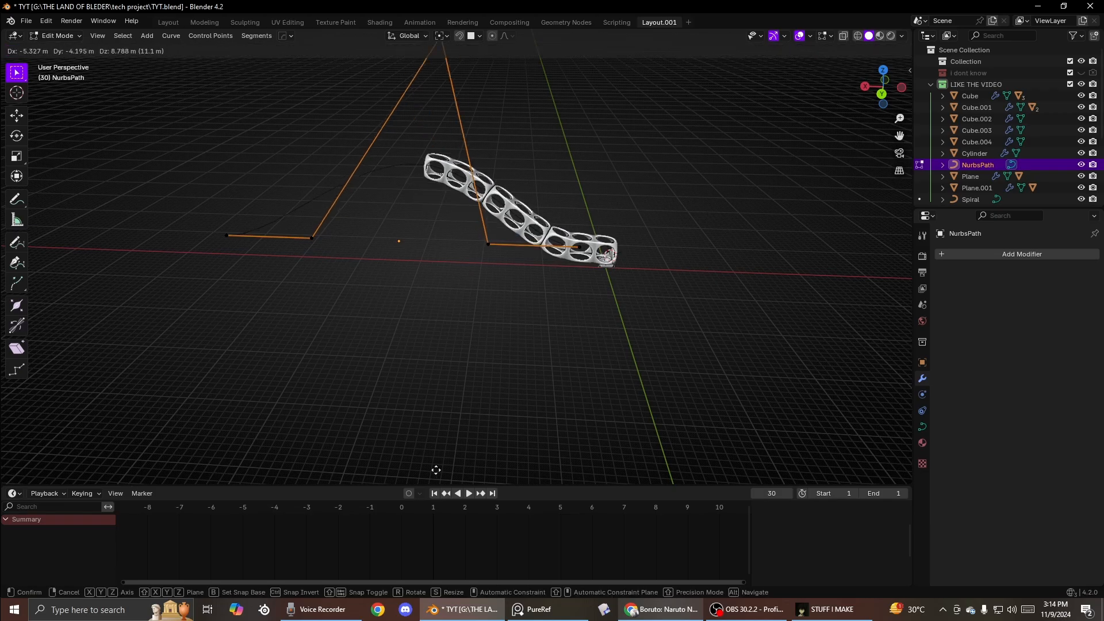
pyautogui.click(505, 341)
# - Move another path point and extrude a new end point from it, then leave Edit Mode
pyautogui.scroll(-4, 402, 293)
pyautogui.click(345, 248)
pyautogui.moveTo(377, 253); pyautogui.dragTo(547, 310, button='middle')
pyautogui.click(386, 251)
pyautogui.press('g')
pyautogui.click(594, 336)
pyautogui.click(387, 328)
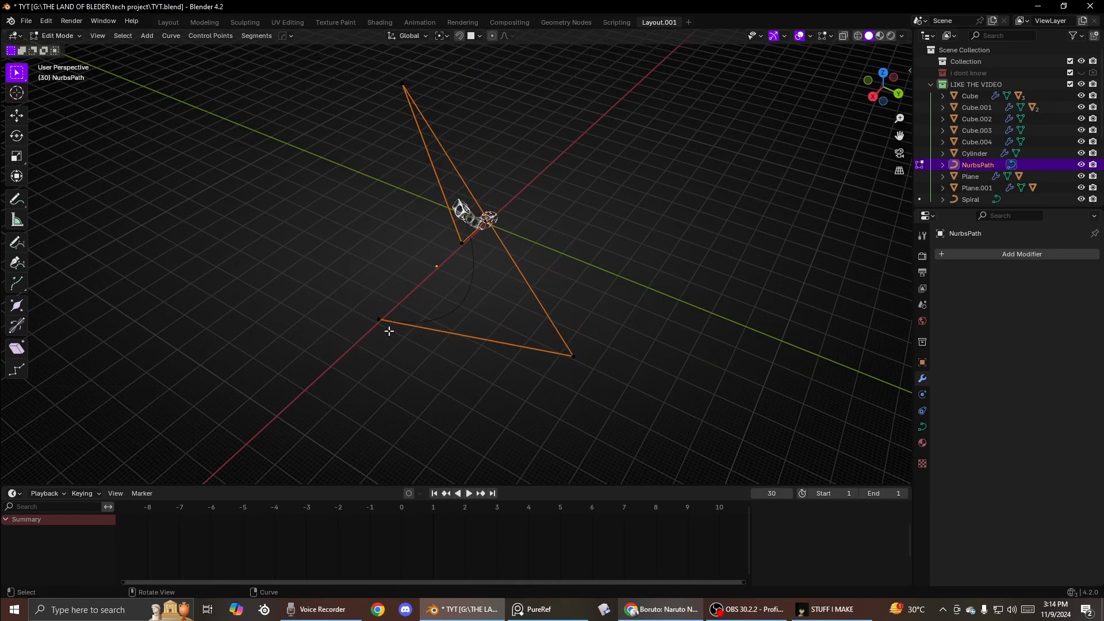
pyautogui.press('e')
pyautogui.click(295, 176)
pyautogui.press('Tab')
# - Lengthen the tower's array with the HOps modifier editor so it follows the path
pyautogui.moveTo(446, 227); pyautogui.dragTo(366, 195, button='middle')
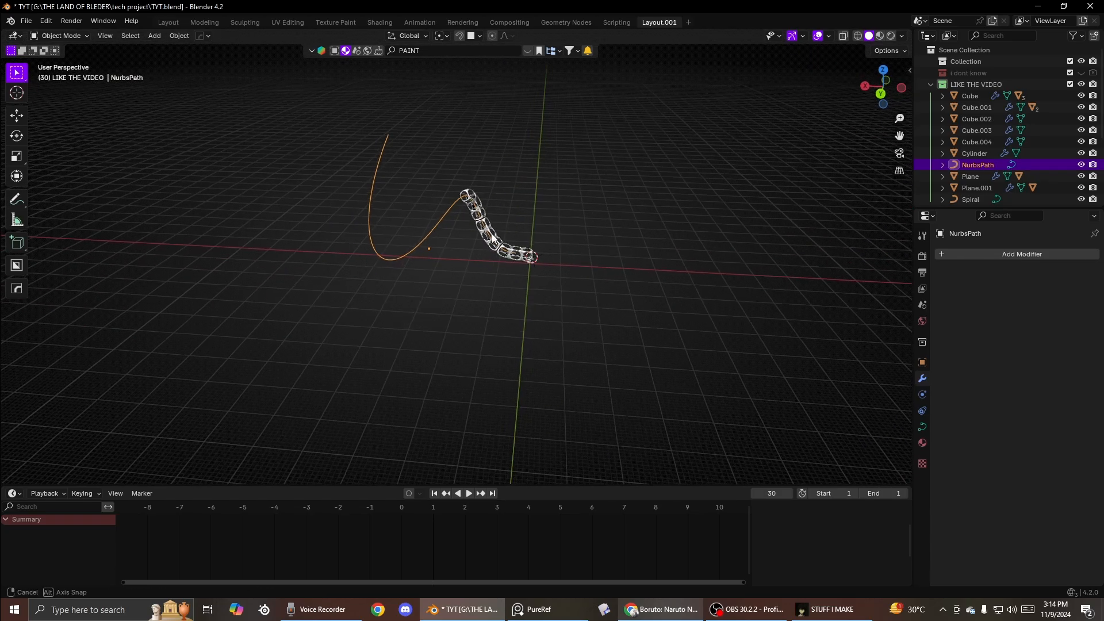
pyautogui.click(501, 243)
pyautogui.press('q')
pyautogui.click(488, 269)
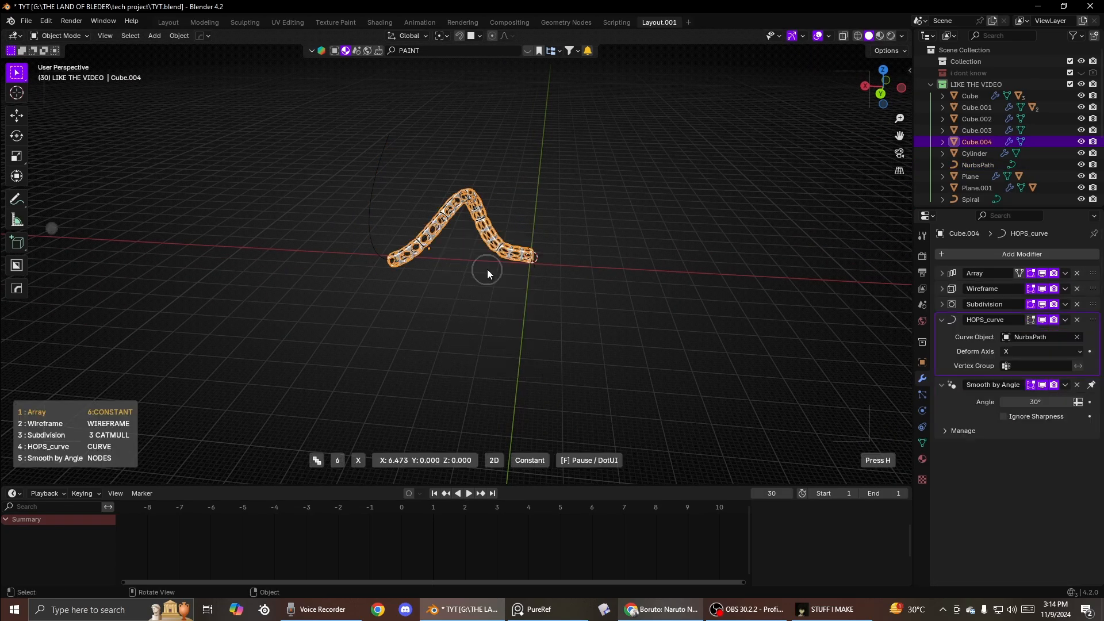
pyautogui.scroll(5, 488, 269)
pyautogui.click(487, 269)
pyautogui.moveTo(488, 269); pyautogui.dragTo(563, 253, button='middle')
pyautogui.click(490, 248)
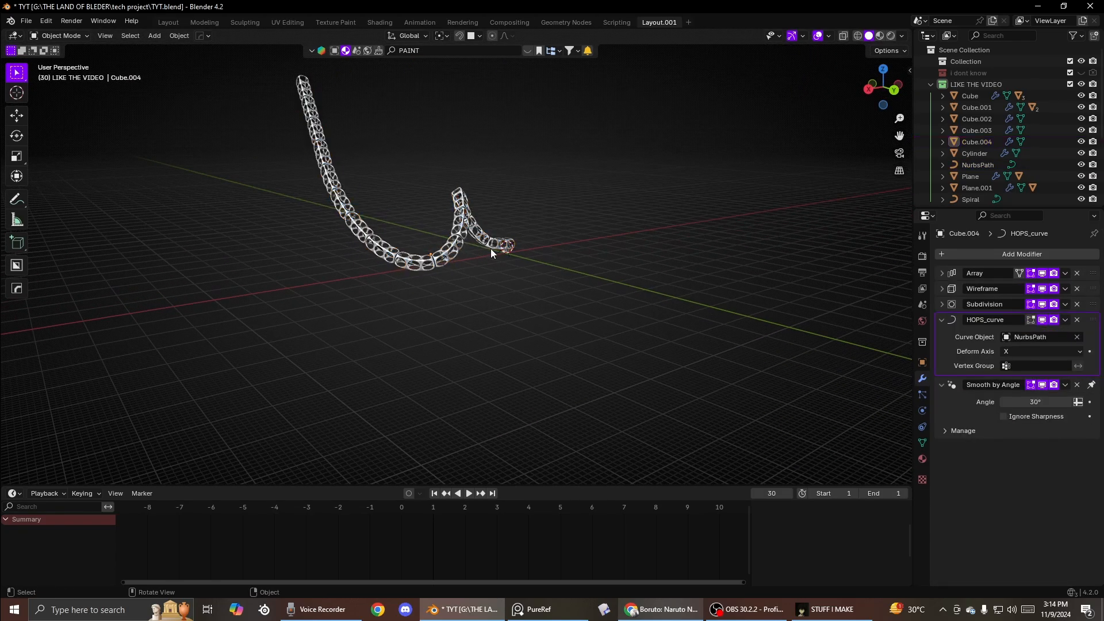
# - Orbit and zoom around the curved tower to examine its shape
pyautogui.scroll(7, 490, 248)
pyautogui.moveTo(490, 247); pyautogui.dragTo(496, 215, button='middle')
pyautogui.click(331, 216)
pyautogui.scroll(3, 496, 210)
pyautogui.keyDown('shift'); pyautogui.moveTo(364, 187); pyautogui.dragTo(414, 267, button='middle'); pyautogui.keyUp('shift')
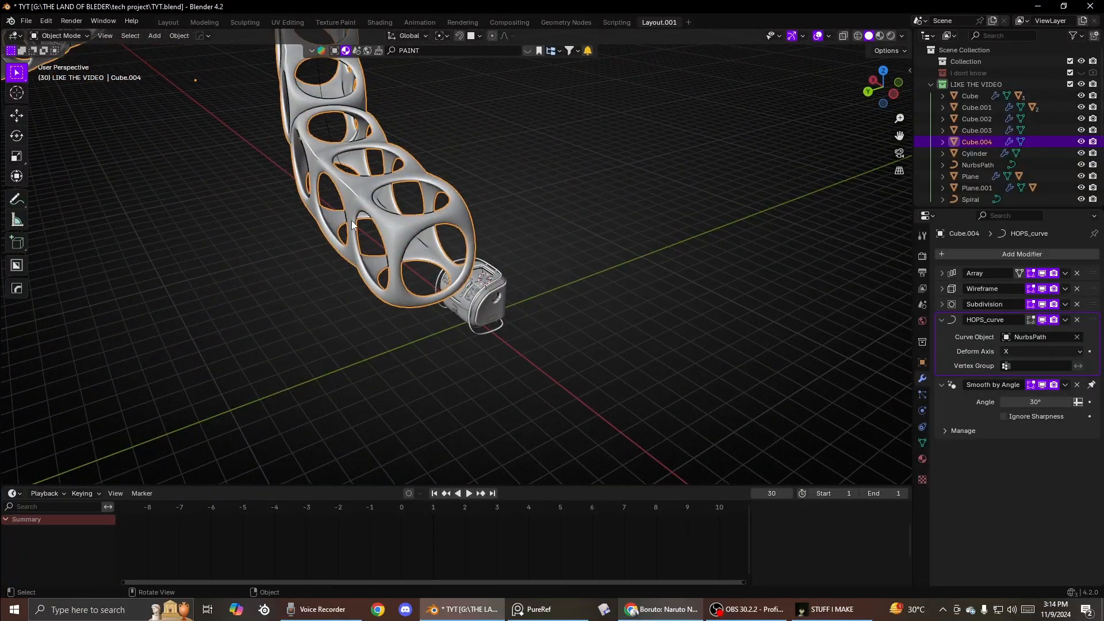
pyautogui.moveTo(352, 224); pyautogui.dragTo(309, 187, button='middle')
pyautogui.press('g')
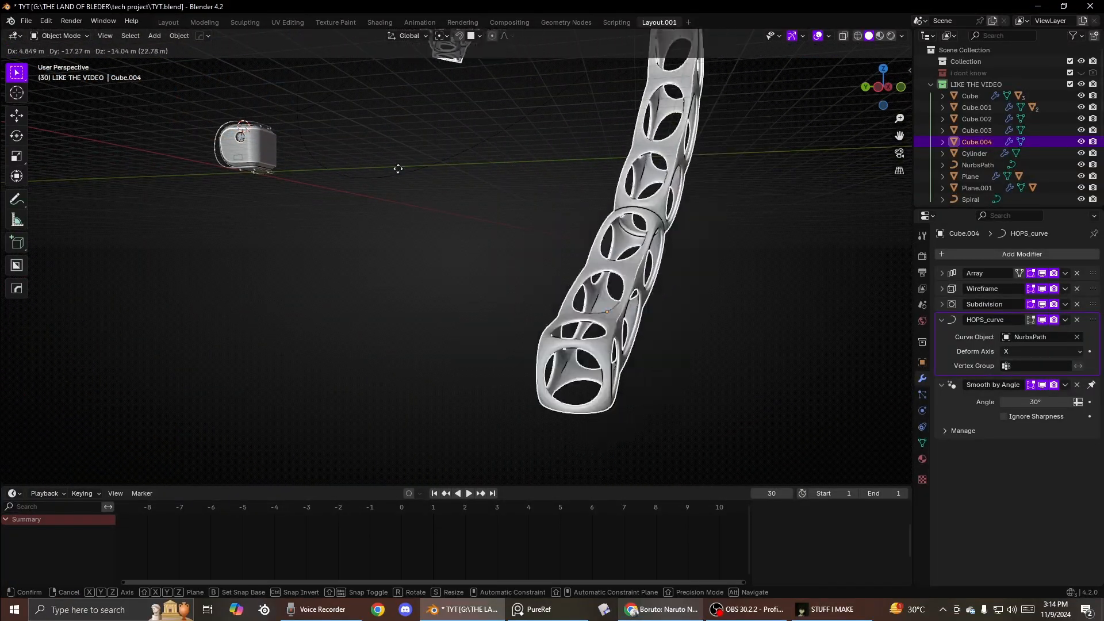
pyautogui.rightClick(311, 112)
# - In the path's Edit Mode, move two control points far outward
pyautogui.click(397, 174)
pyautogui.scroll(-8, 460, 237)
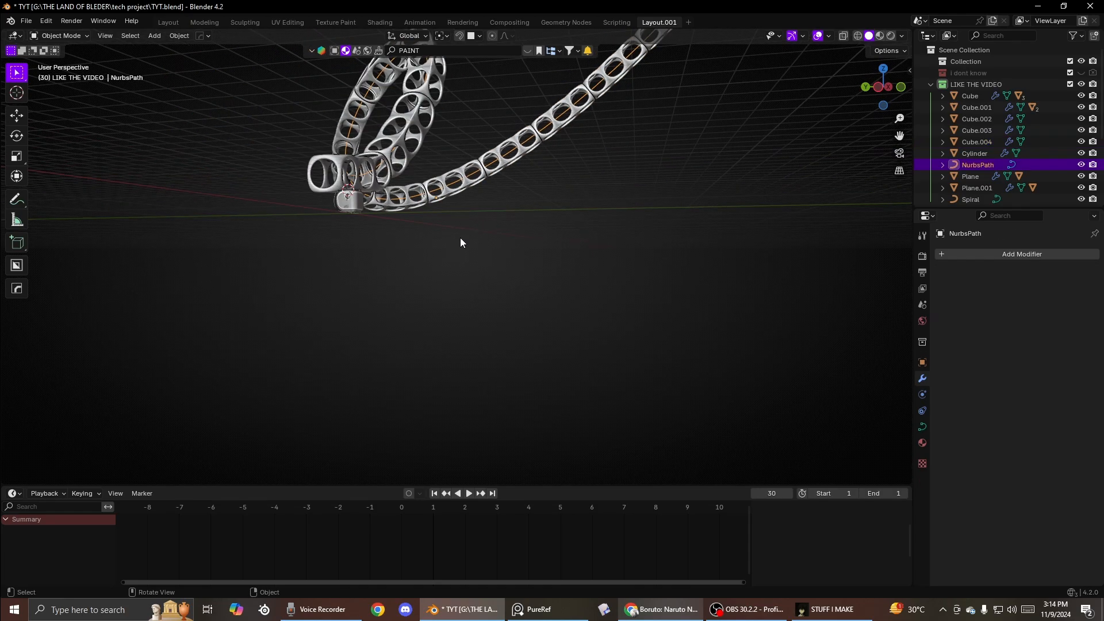
pyautogui.press('Tab')
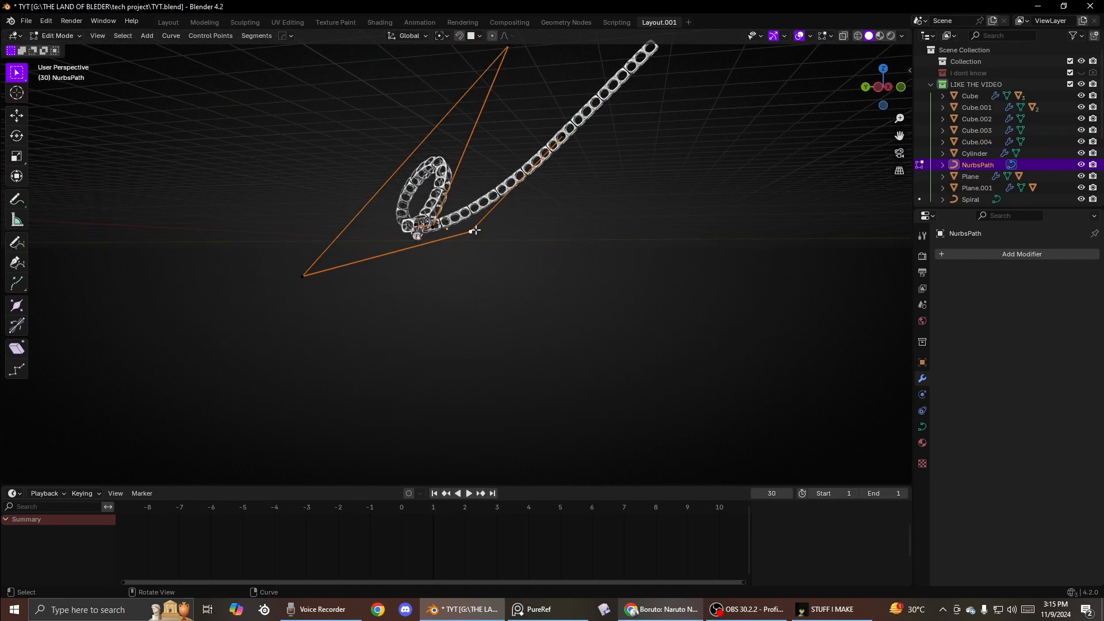
pyautogui.press('g')
pyautogui.click(297, 249)
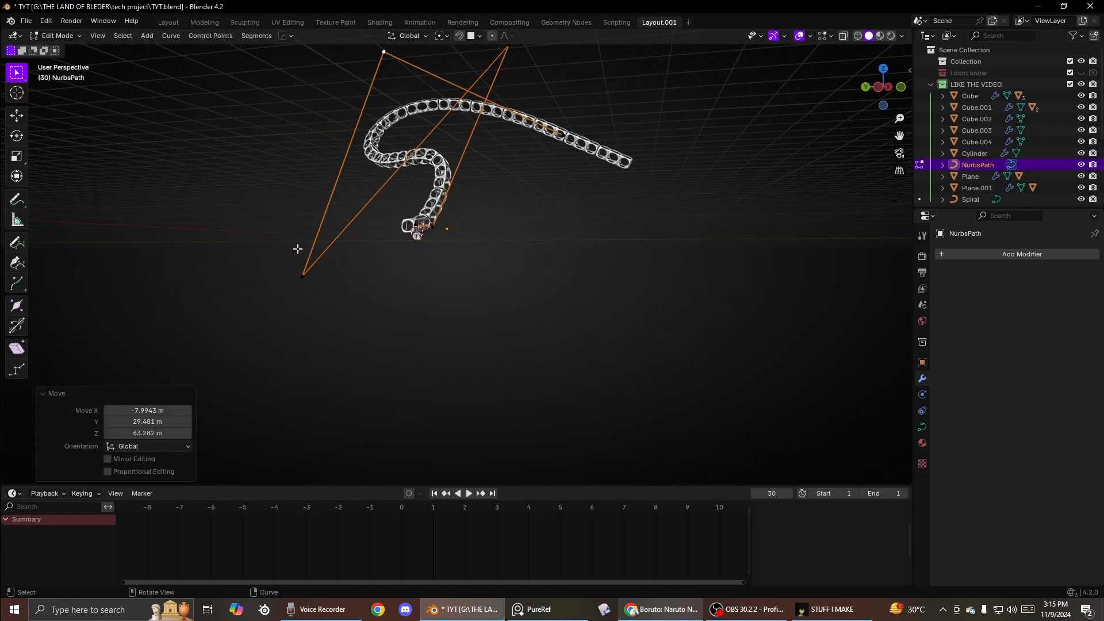
pyautogui.click(297, 248)
pyautogui.press('g')
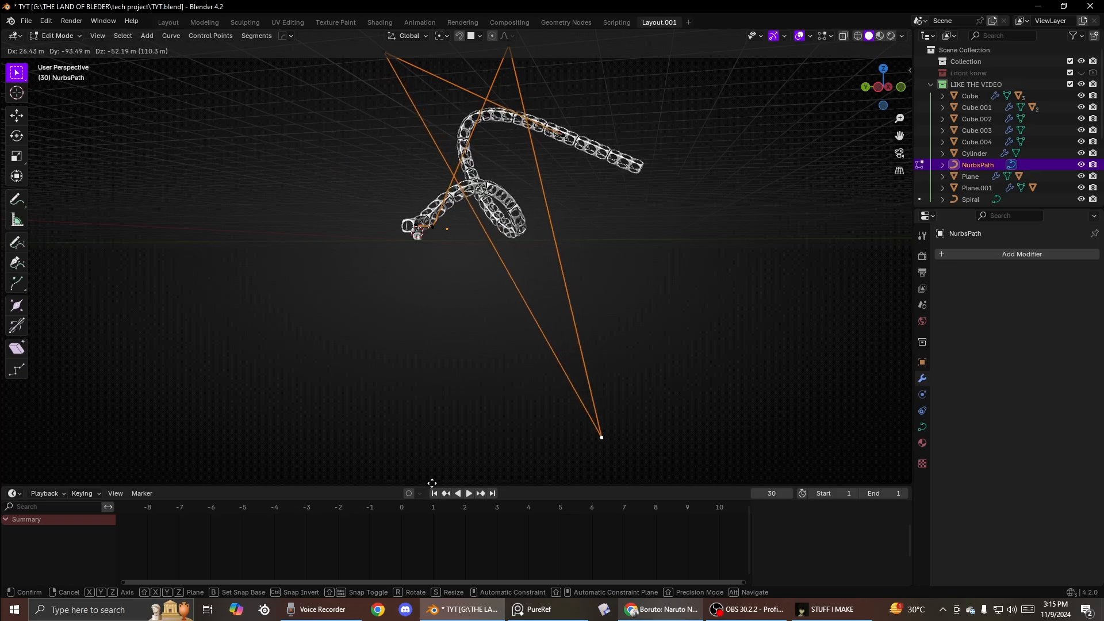
pyautogui.click(431, 482)
# - Move further path control points to wrap the tower into a loop
pyautogui.moveTo(365, 238); pyautogui.dragTo(400, 257, button='middle')
pyautogui.click(288, 91)
pyautogui.press('g')
pyautogui.click(528, 235)
pyautogui.press('g')
pyautogui.click(226, 303)
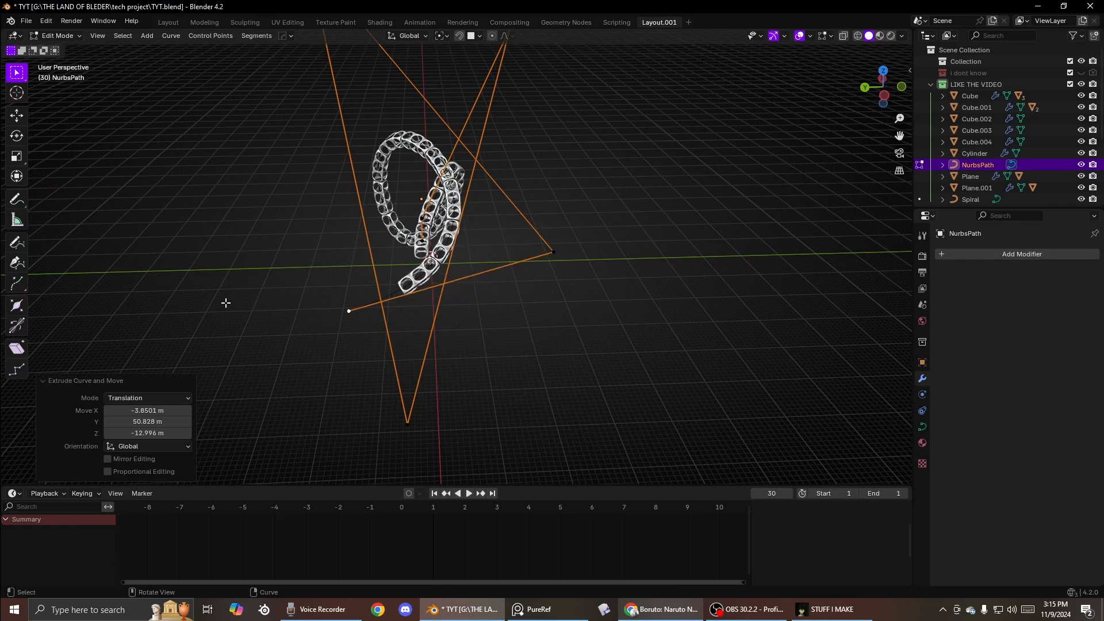
# - Delete the tower and its path
pyautogui.click(313, 148)
pyautogui.scroll(3, 372, 183)
pyautogui.moveTo(372, 183); pyautogui.dragTo(387, 217, button='middle')
pyautogui.scroll(6, 459, 201)
pyautogui.scroll(-6, 460, 205)
pyautogui.click(374, 172)
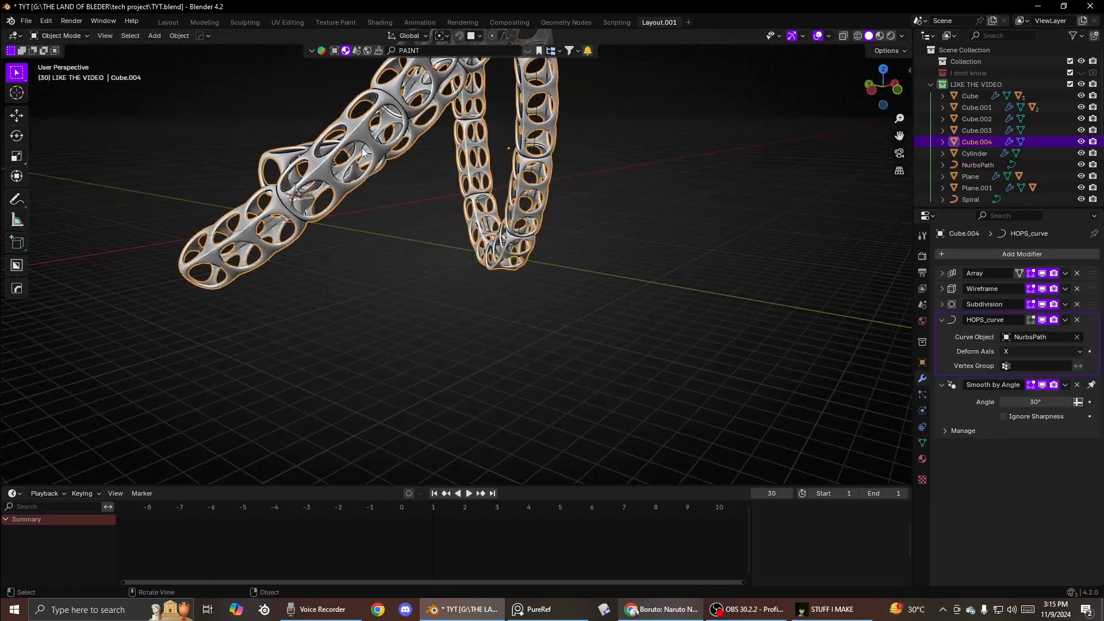
pyautogui.press('Delete')
pyautogui.click(333, 154)
pyautogui.press('Delete')
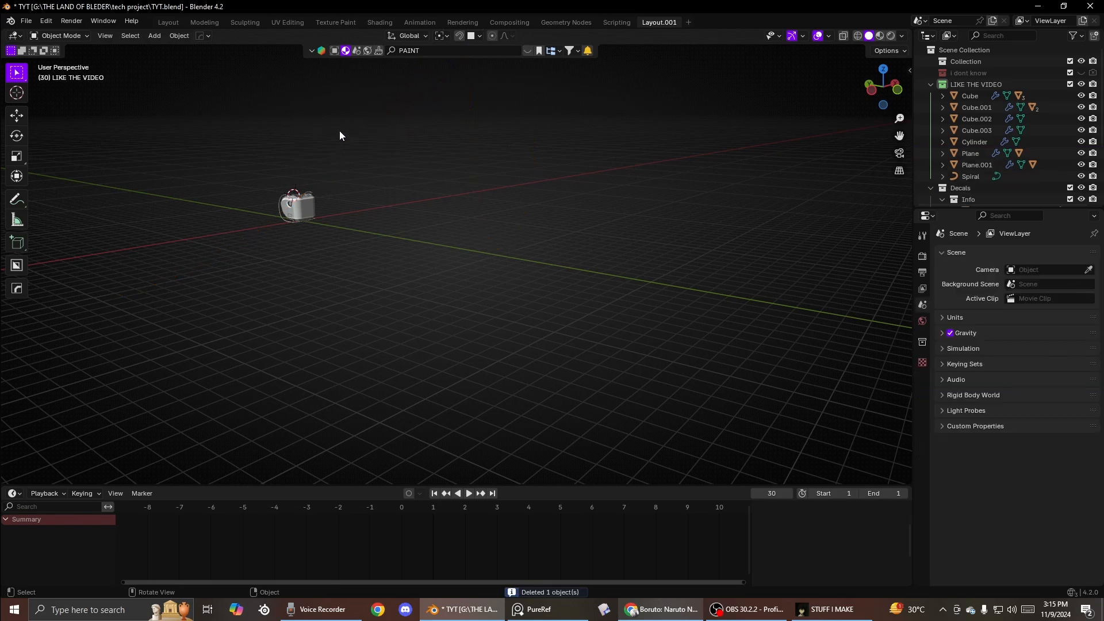
pyautogui.moveTo(339, 130); pyautogui.dragTo(313, 189, button='middle')
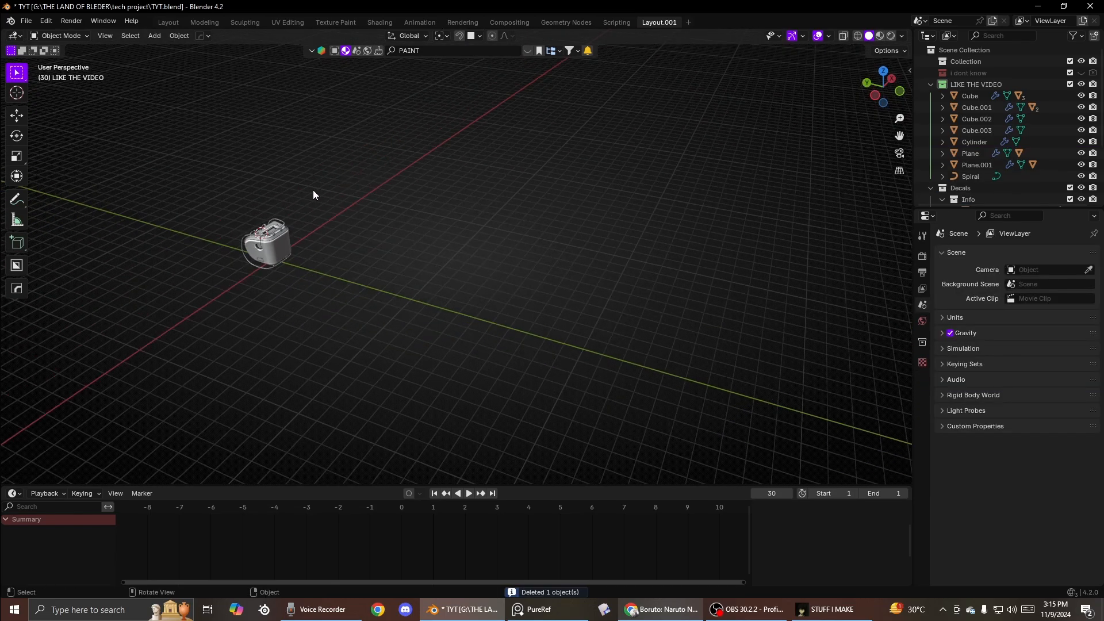
# - Hide all existing objects, then add a new cube and scale it up by 1.725
pyautogui.press('a')
pyautogui.press('h')
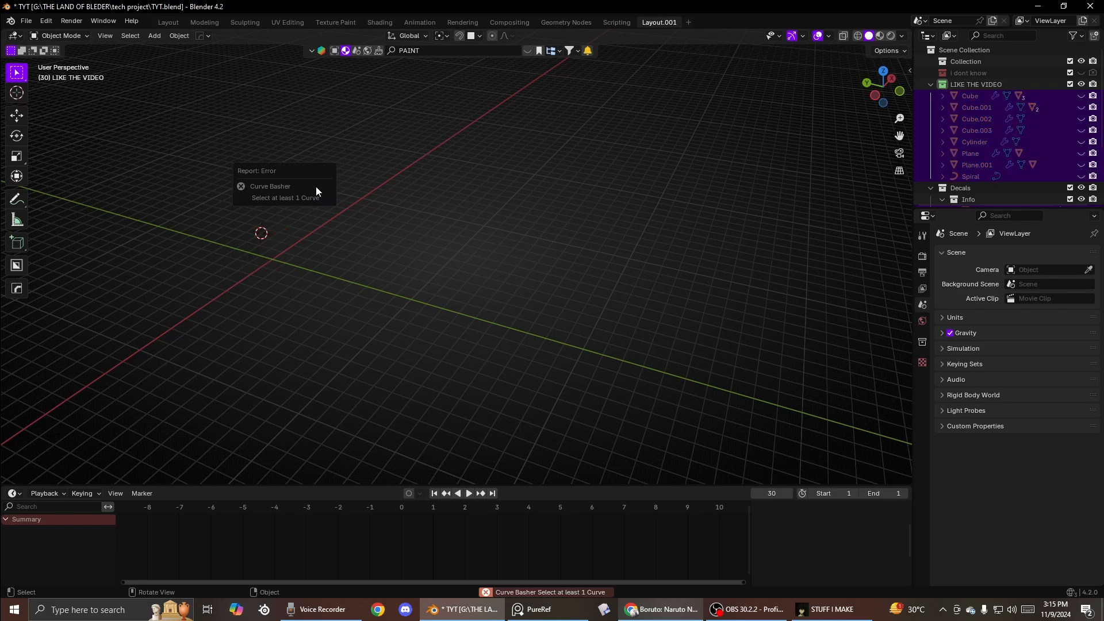
pyautogui.hotkey('shift', 'a')
pyautogui.click(369, 214)
pyautogui.press('s')
pyautogui.click(389, 216)
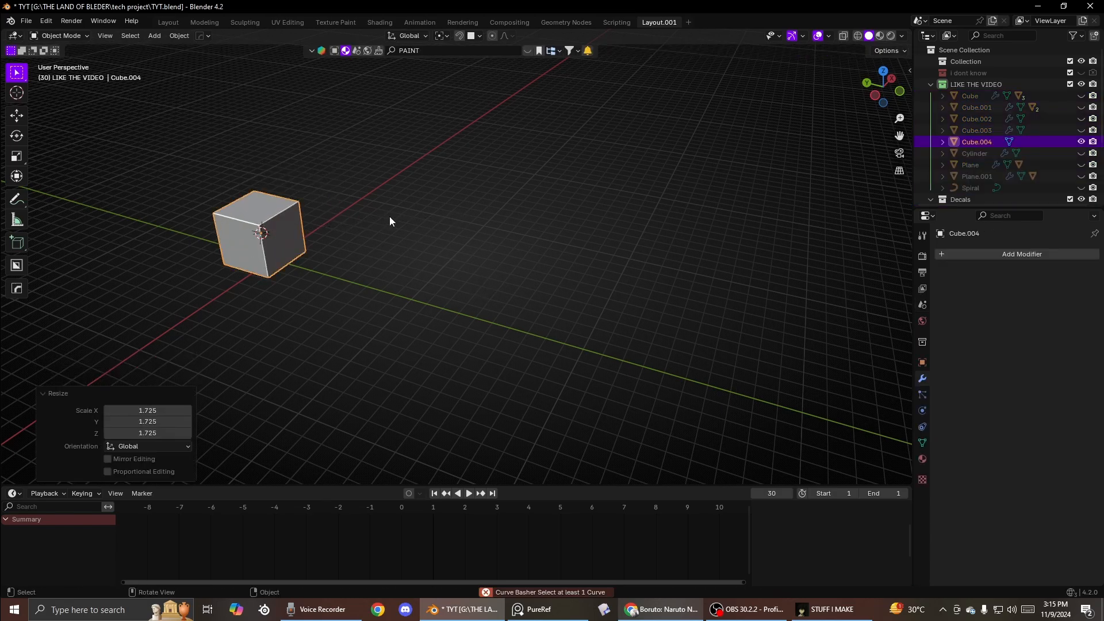
# - Add a NURBS path curve and scale it up to about 13.07
pyautogui.scroll(4, 375, 249)
pyautogui.keyDown('shift'); pyautogui.moveTo(310, 248); pyautogui.dragTo(393, 233, button='middle'); pyautogui.keyUp('shift')
pyautogui.scroll(-2, 368, 246)
pyautogui.hotkey('shift', 'a')
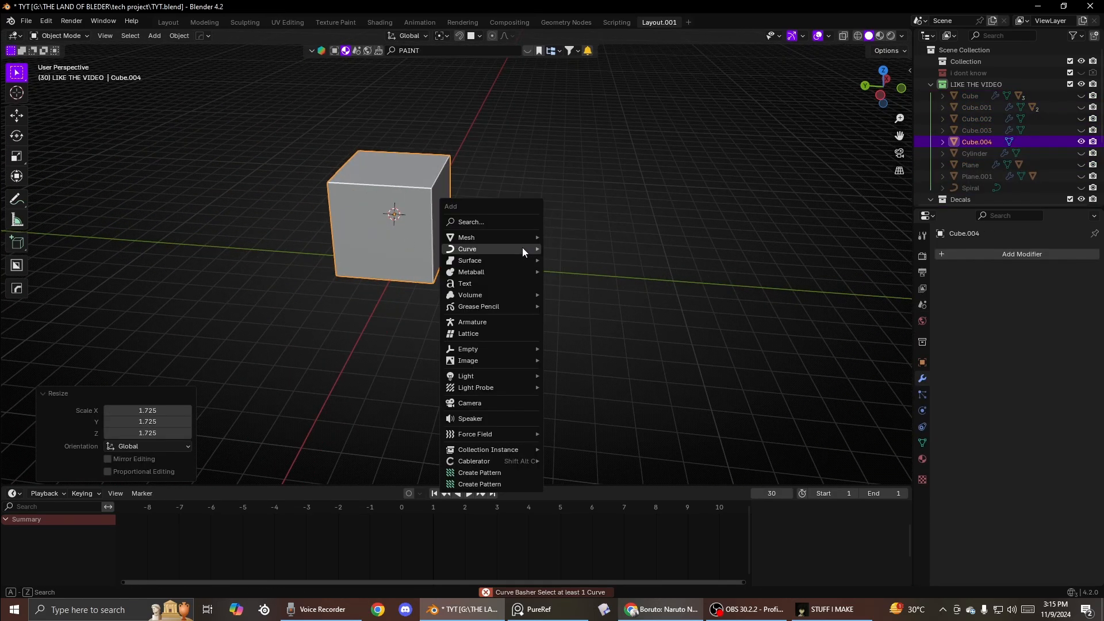
pyautogui.moveTo(522, 248)
pyautogui.click(568, 298)
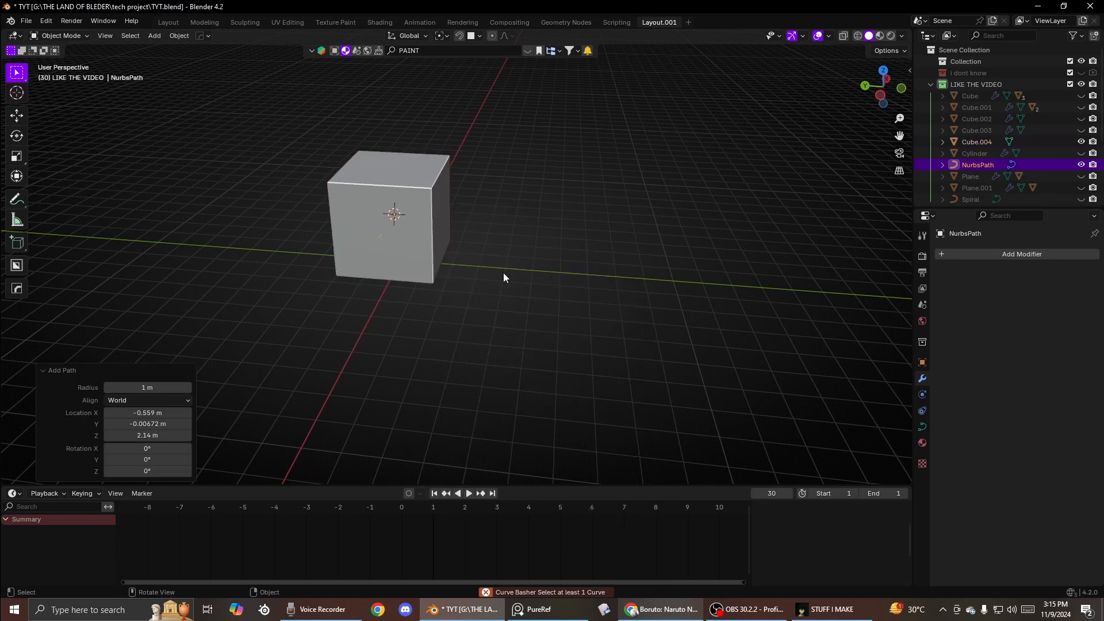
pyautogui.press('s')
pyautogui.click(829, 205)
pyautogui.moveTo(830, 204); pyautogui.dragTo(292, 151, button='middle')
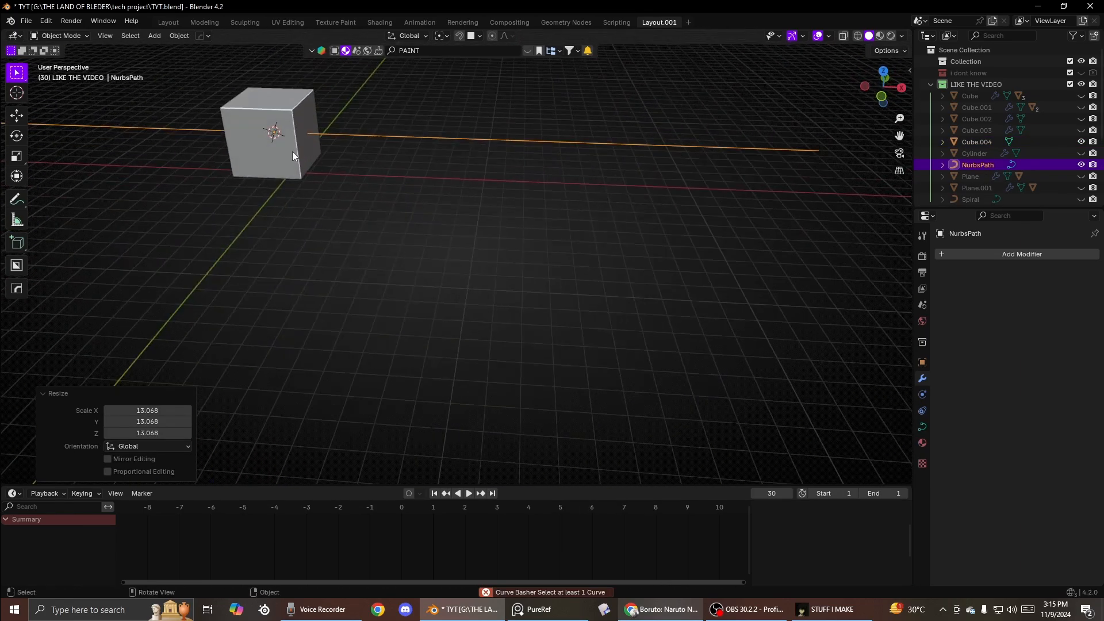
# - Move the NURBS path along the X axis by about -3.35 m
pyautogui.press('g')
pyautogui.press('x')
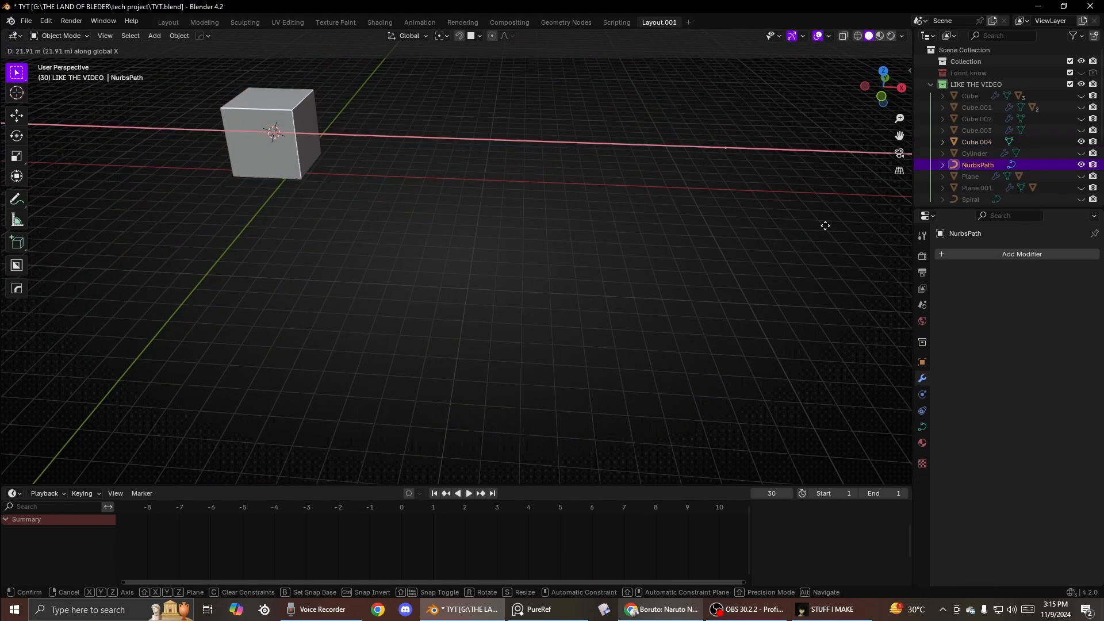
pyautogui.click(82, 226)
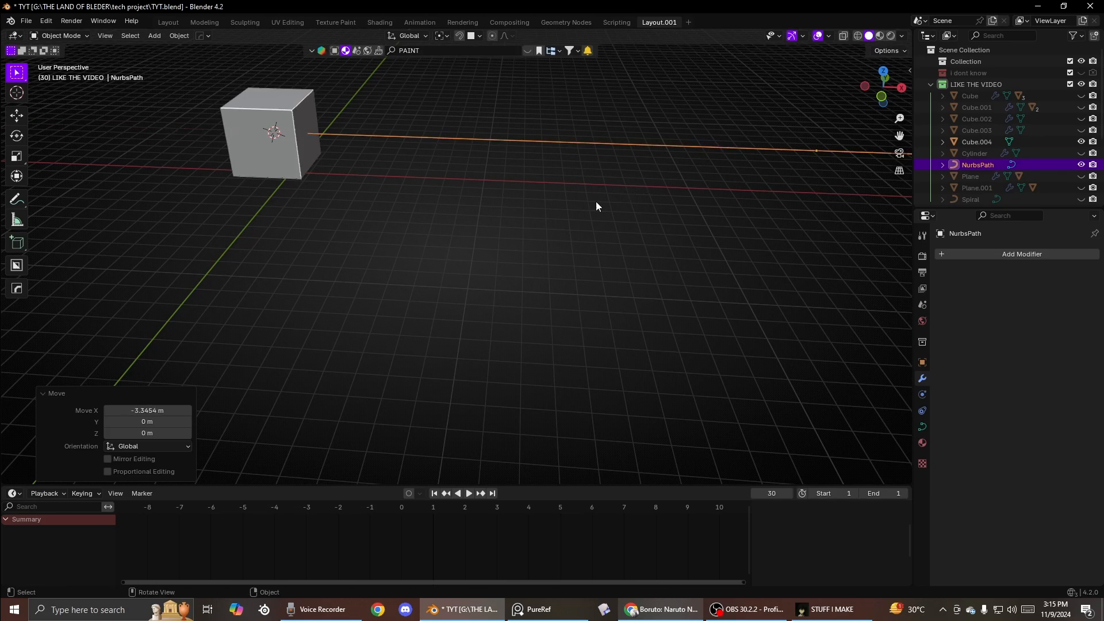
# - Select the cube and add an Array modifier to it
pyautogui.click(288, 145)
pyautogui.moveTo(288, 144); pyautogui.dragTo(269, 183, button='middle')
pyautogui.click(352, 183)
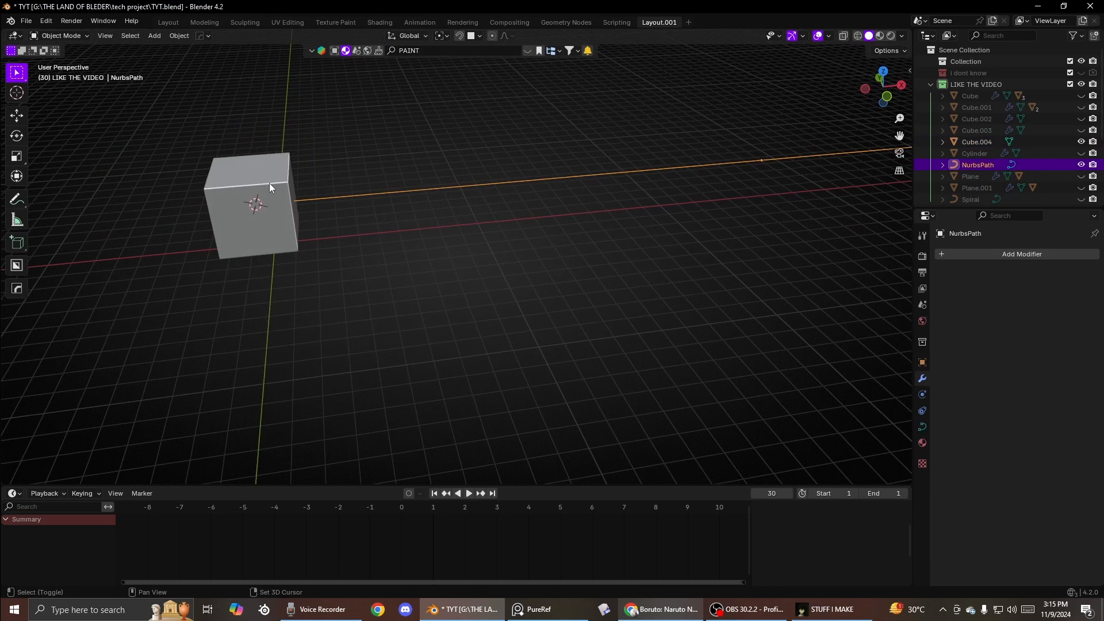
pyautogui.scroll(3, 269, 182)
pyautogui.keyDown('shift'); pyautogui.moveTo(147, 178); pyautogui.dragTo(264, 204, button='middle'); pyautogui.keyUp('shift')
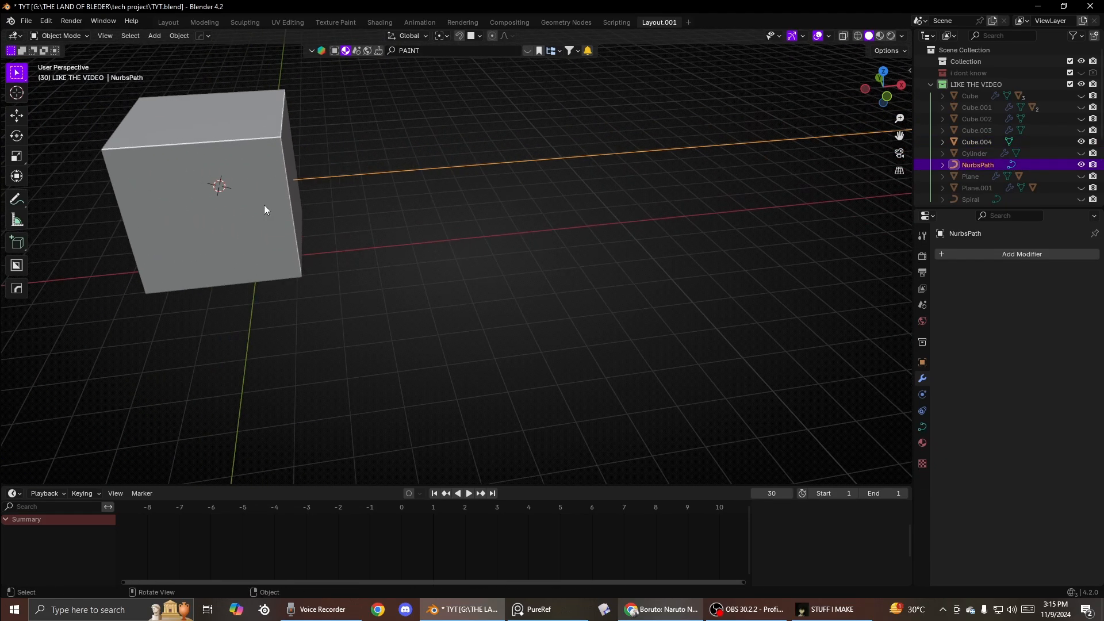
pyautogui.click(971, 255)
pyautogui.write('a')
pyautogui.click(911, 273)
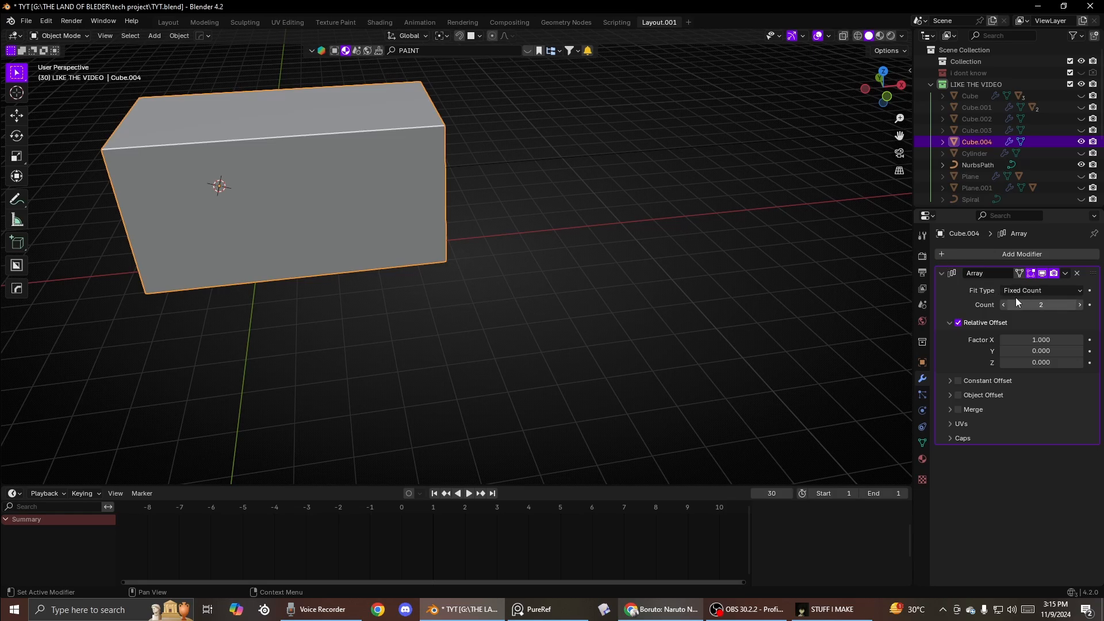
# - Add a Curve modifier to the cube and set its curve object to NurbsPath
pyautogui.click(964, 258)
pyautogui.click(919, 214)
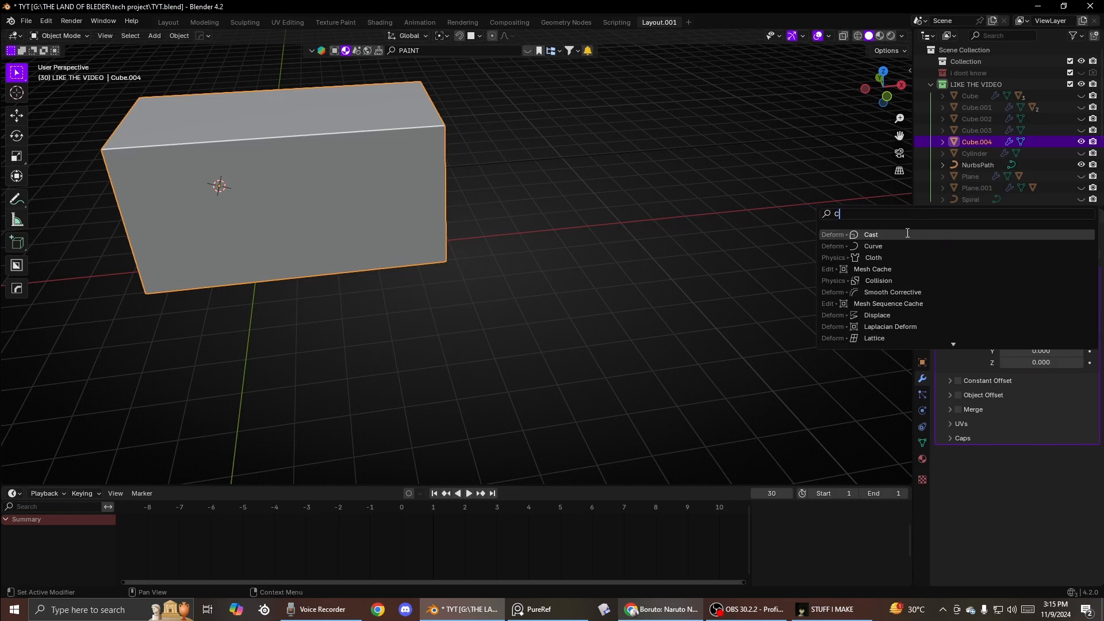
pyautogui.write('c')
pyautogui.click(898, 245)
pyautogui.keyDown('shift'); pyautogui.moveTo(661, 228); pyautogui.dragTo(650, 258, button='middle'); pyautogui.keyUp('shift')
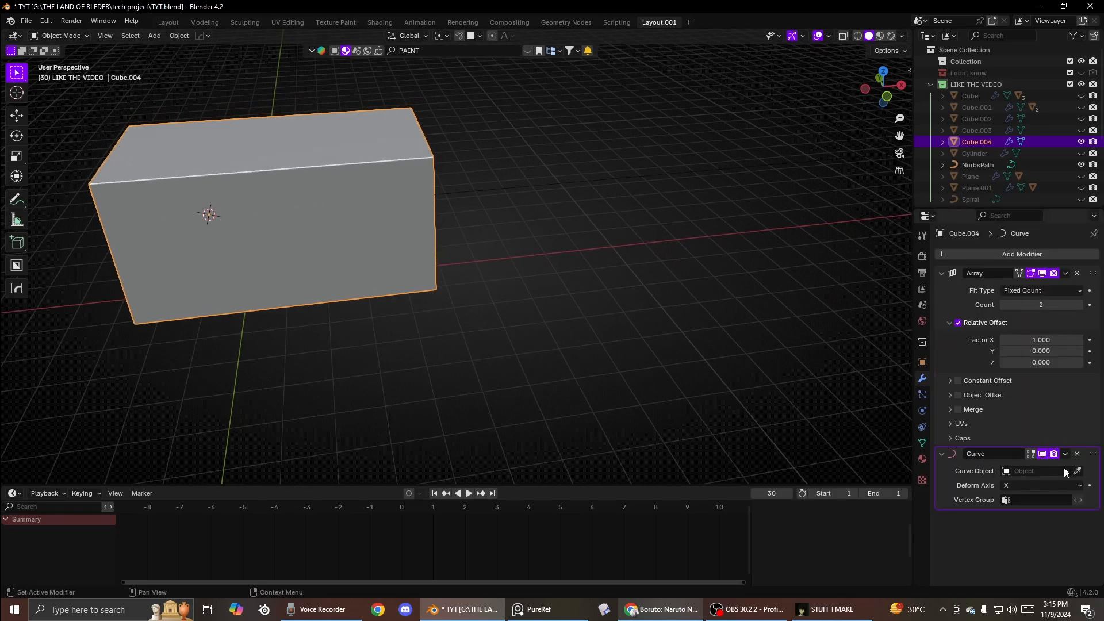
pyautogui.click(560, 181)
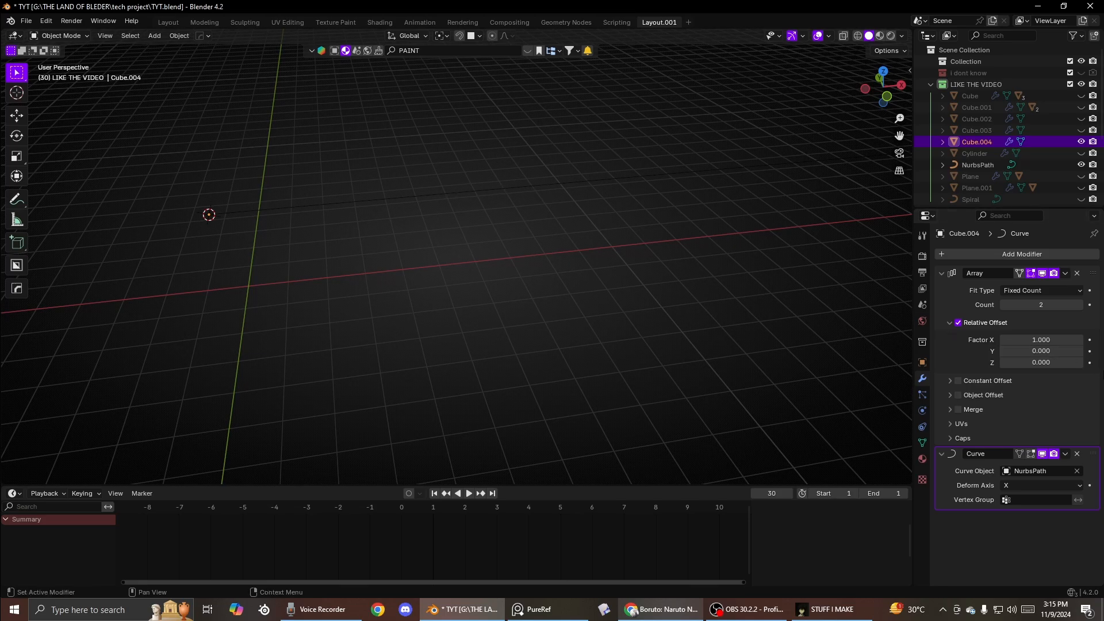
# - Enable Constant Offset in the cube's Array modifier
pyautogui.moveTo(276, 276); pyautogui.dragTo(590, 312, button='middle')
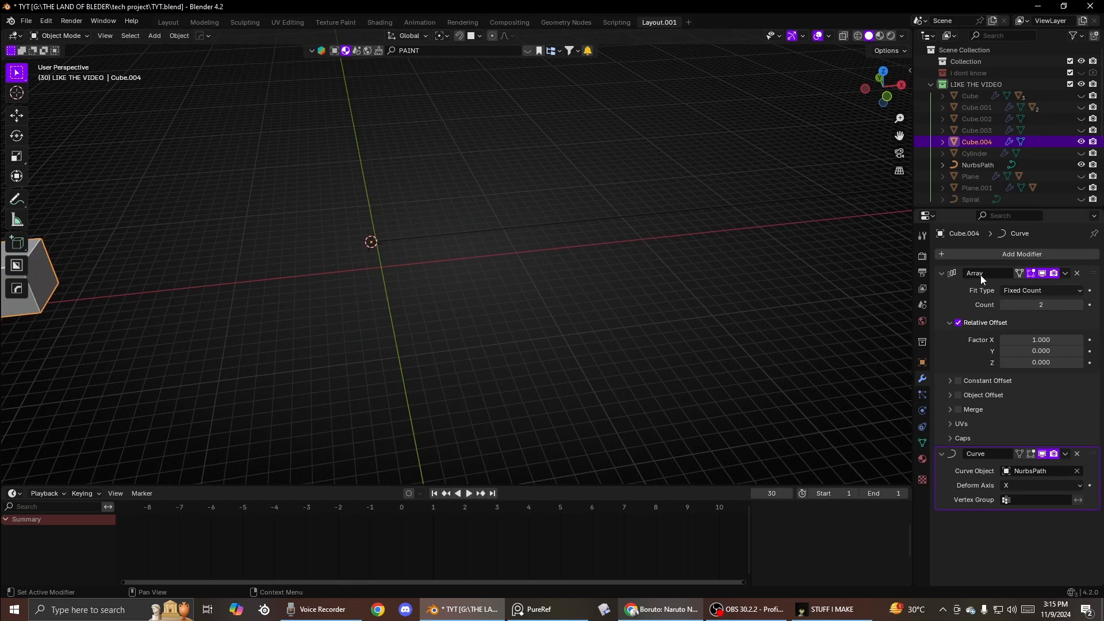
pyautogui.click(953, 381)
pyautogui.click(952, 380)
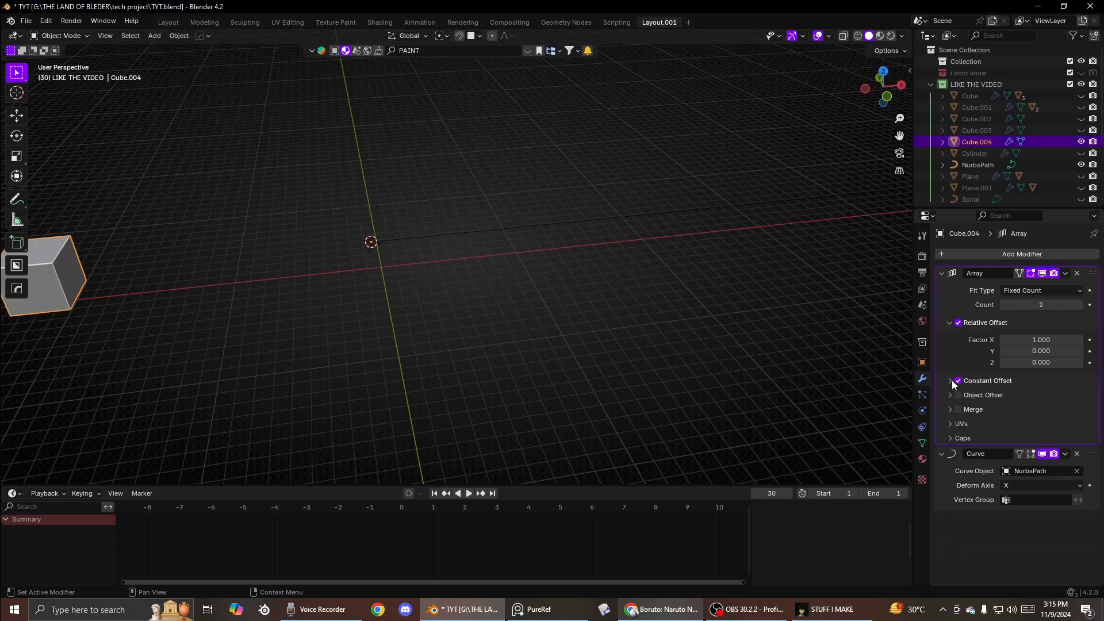
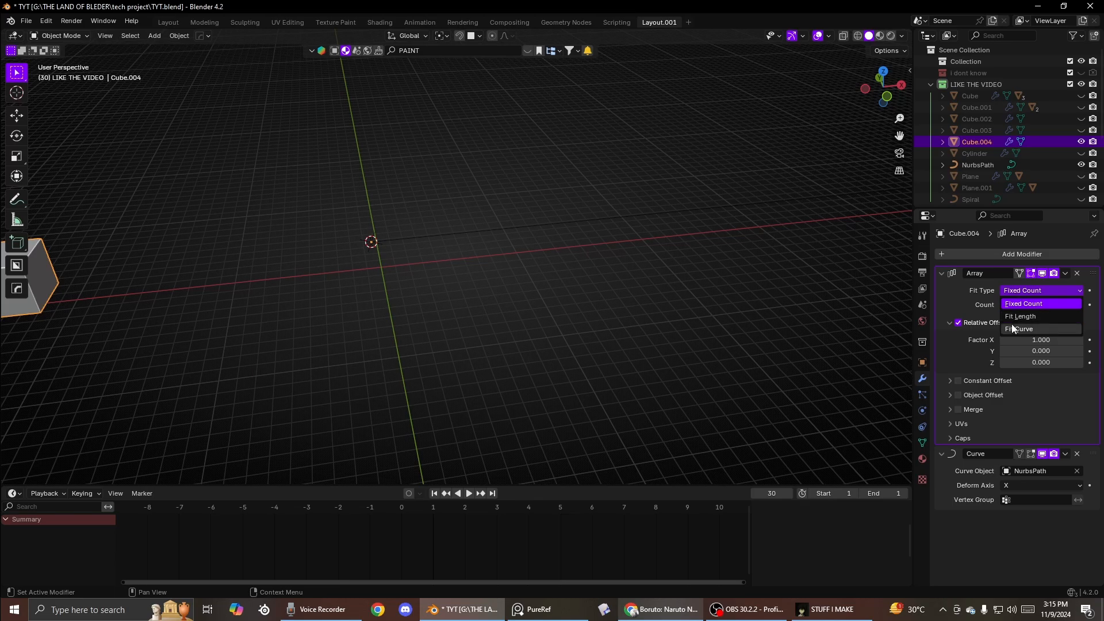
# - Set the cube's Array modifier fit type to Fit Curve
pyautogui.click(1012, 328)
pyautogui.scroll(-4, 589, 308)
# - Select the NURBS path and move it along the X axis by about -23.42 m
pyautogui.click(516, 249)
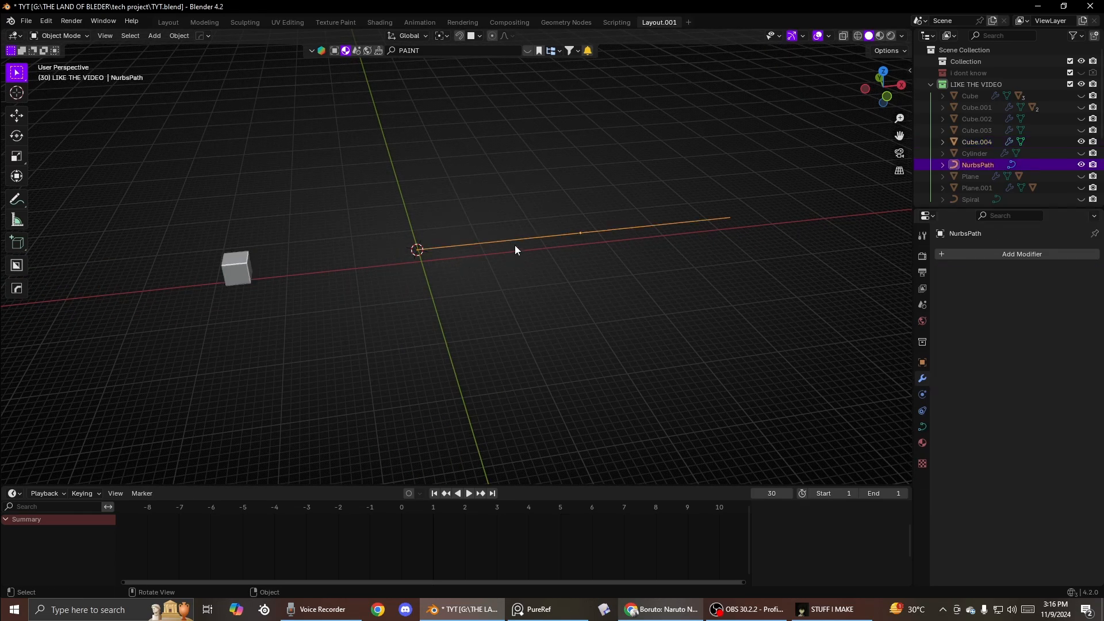
pyautogui.press('g')
pyautogui.press('x')
pyautogui.click(358, 253)
pyautogui.press('g')
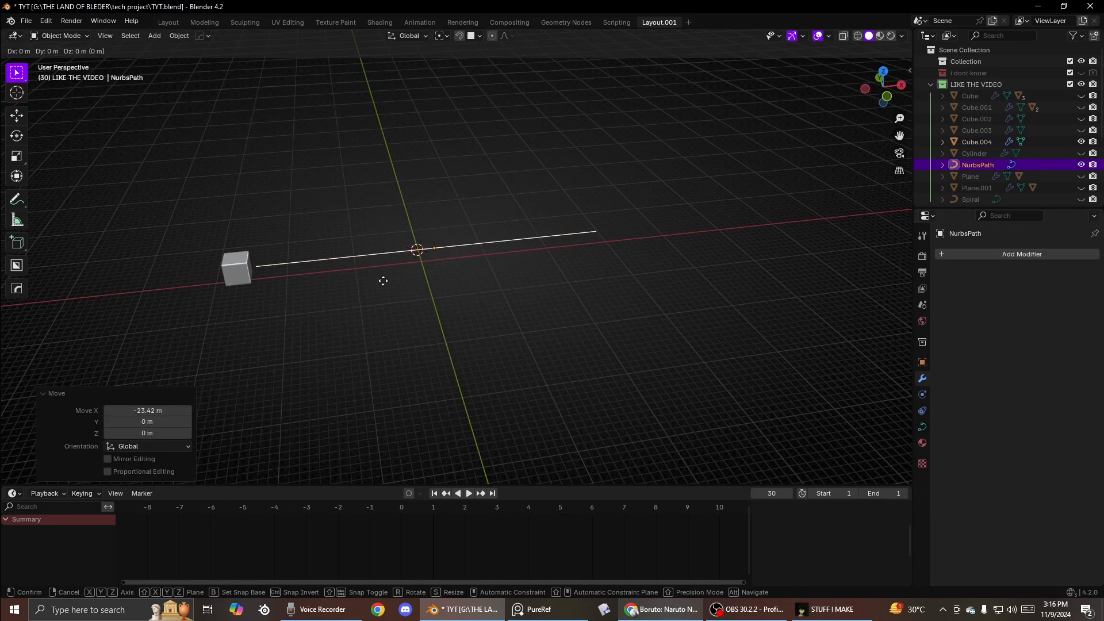
pyautogui.press('x')
pyautogui.click(372, 281)
# - Select the cube and pick NurbsPath as the curve for its Array modifier's Fit Curve
pyautogui.click(257, 255)
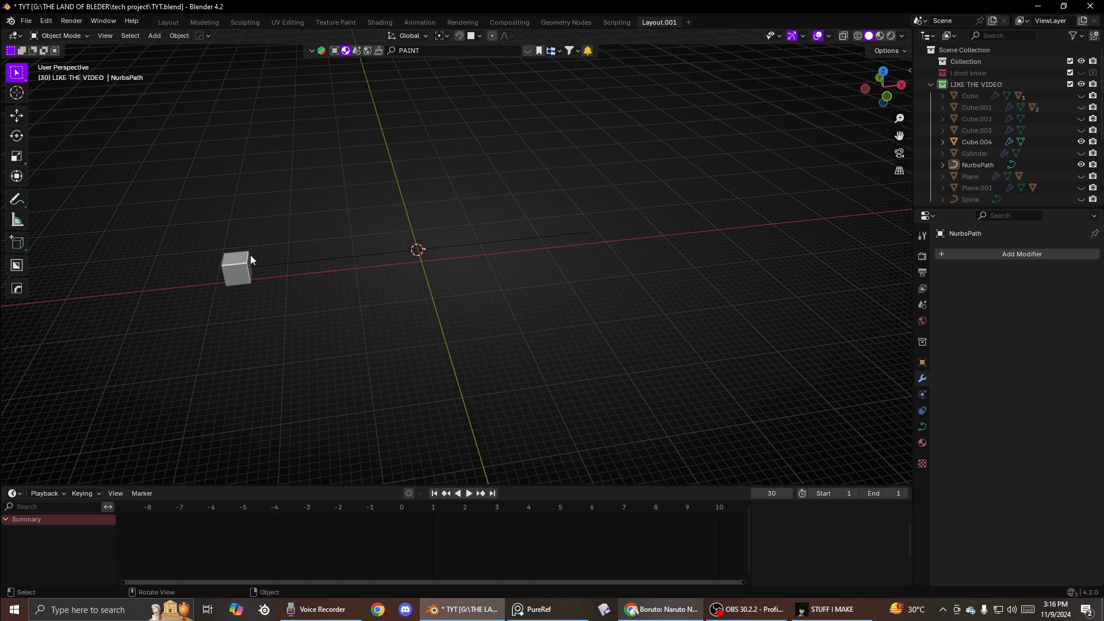
pyautogui.click(252, 254)
pyautogui.click(246, 264)
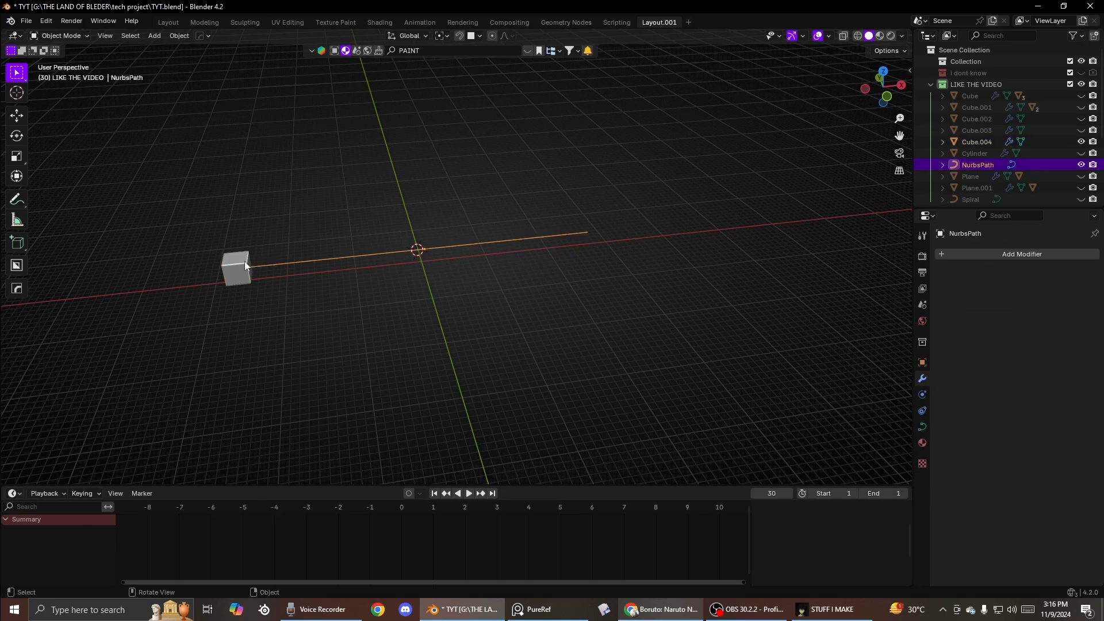
pyautogui.click(245, 266)
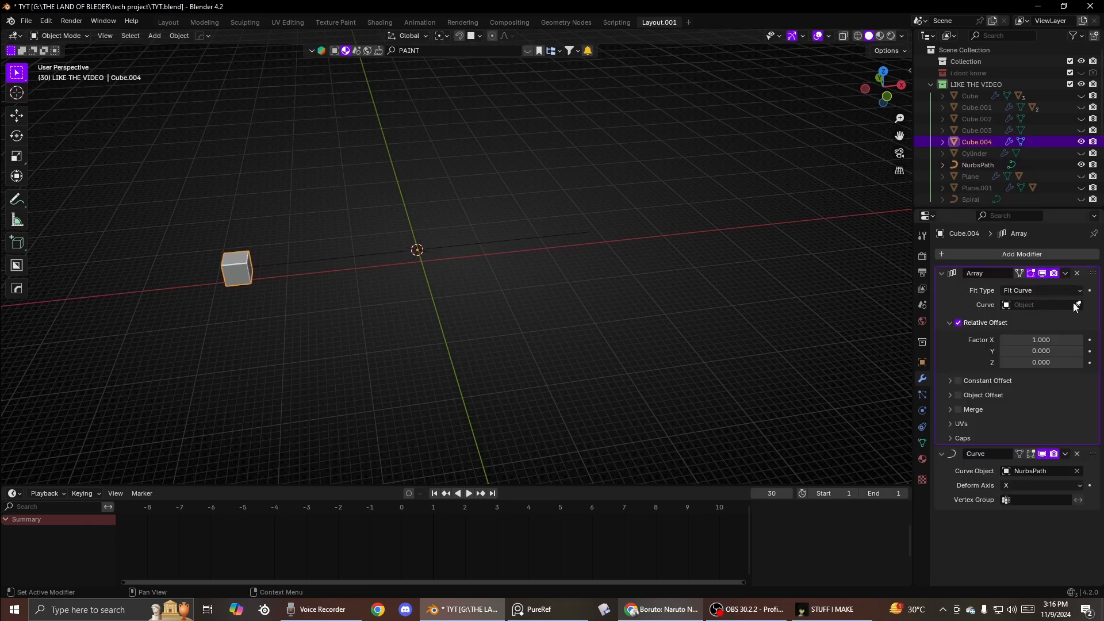
pyautogui.click(449, 242)
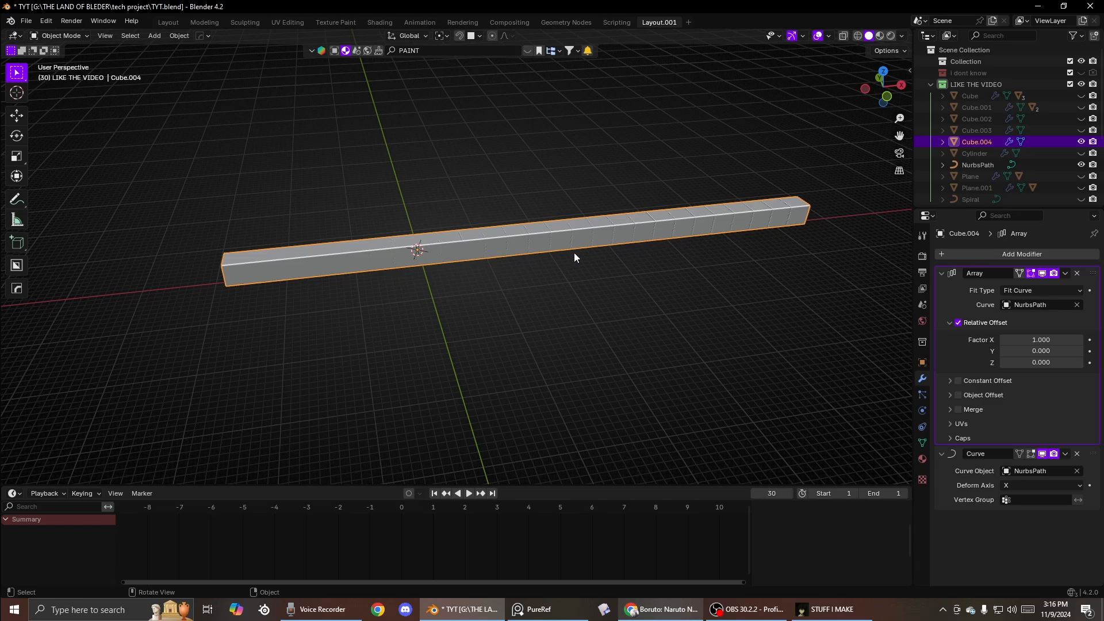
# - Enable X-ray, select the NURBS path and scale it by about 1.417
pyautogui.hotkey('alt', 'z')
pyautogui.click(455, 246)
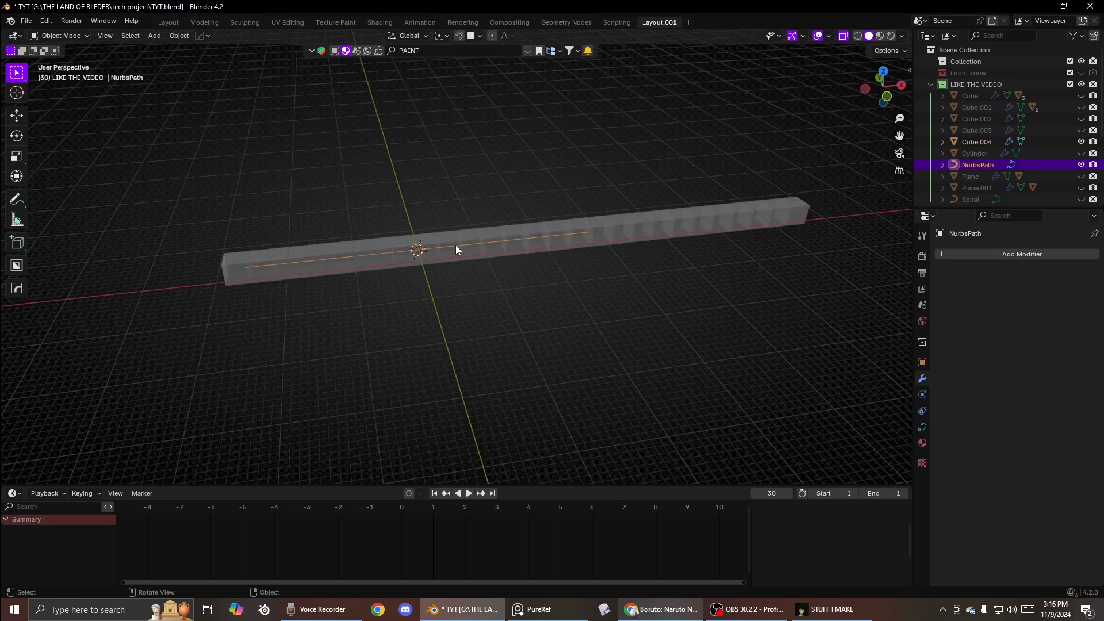
pyautogui.press('s')
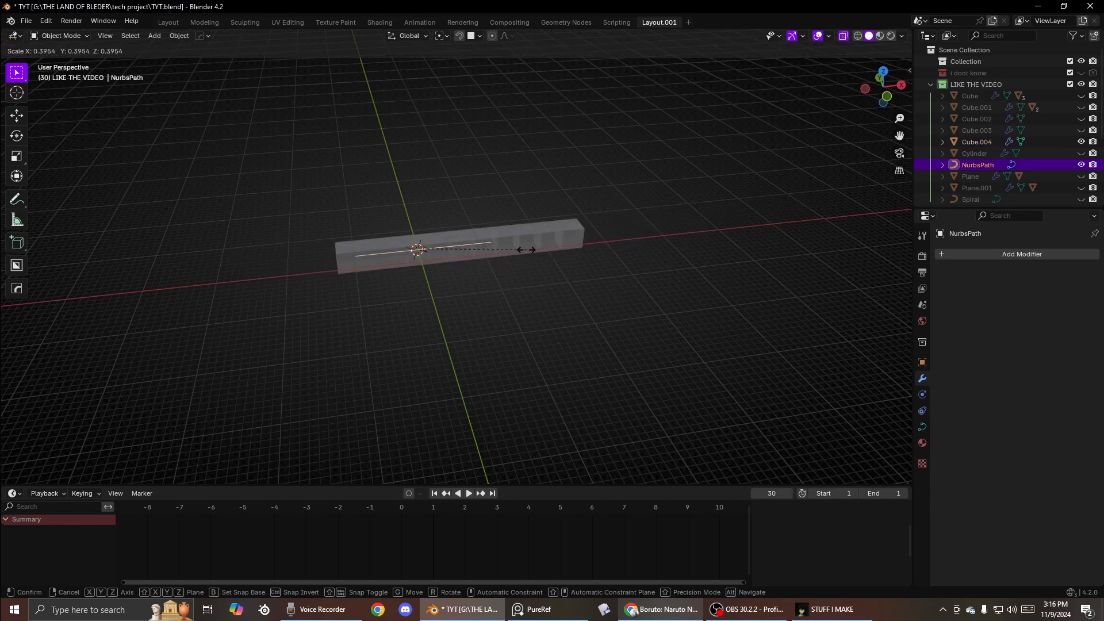
pyautogui.click(785, 207)
# - Move the NURBS path about 14.65 m along the X axis
pyautogui.press('g')
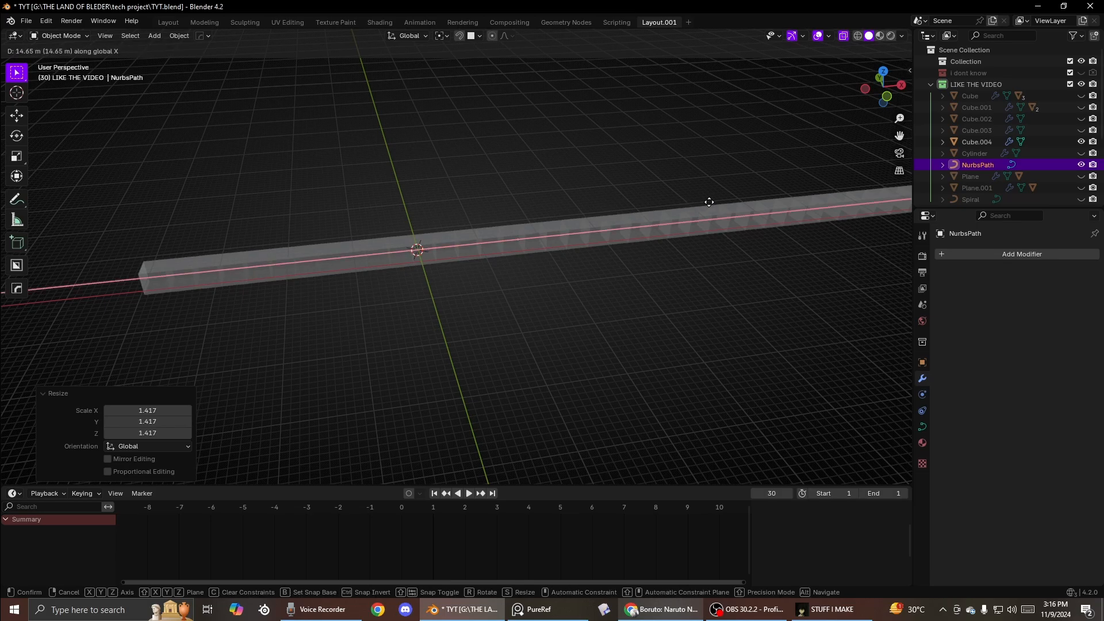
pyautogui.click(681, 217)
pyautogui.scroll(-3, 661, 229)
# - In Edit Mode, raise a middle control point of the path about 73.9 m along Z
pyautogui.press('Tab')
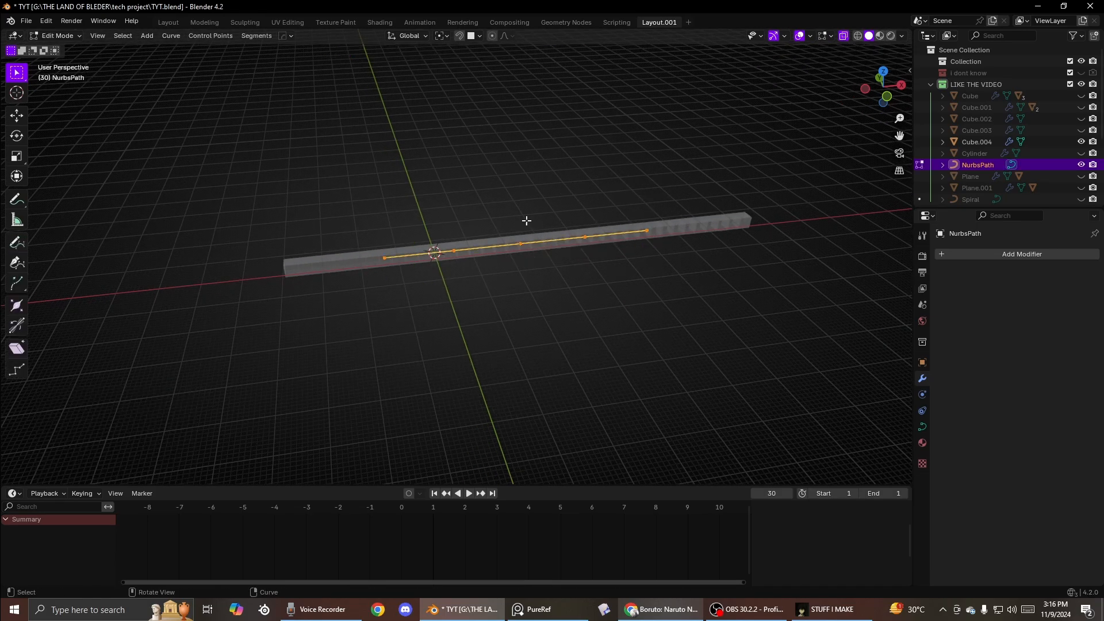
pyautogui.click(520, 244)
pyautogui.press('g')
pyautogui.press('z')
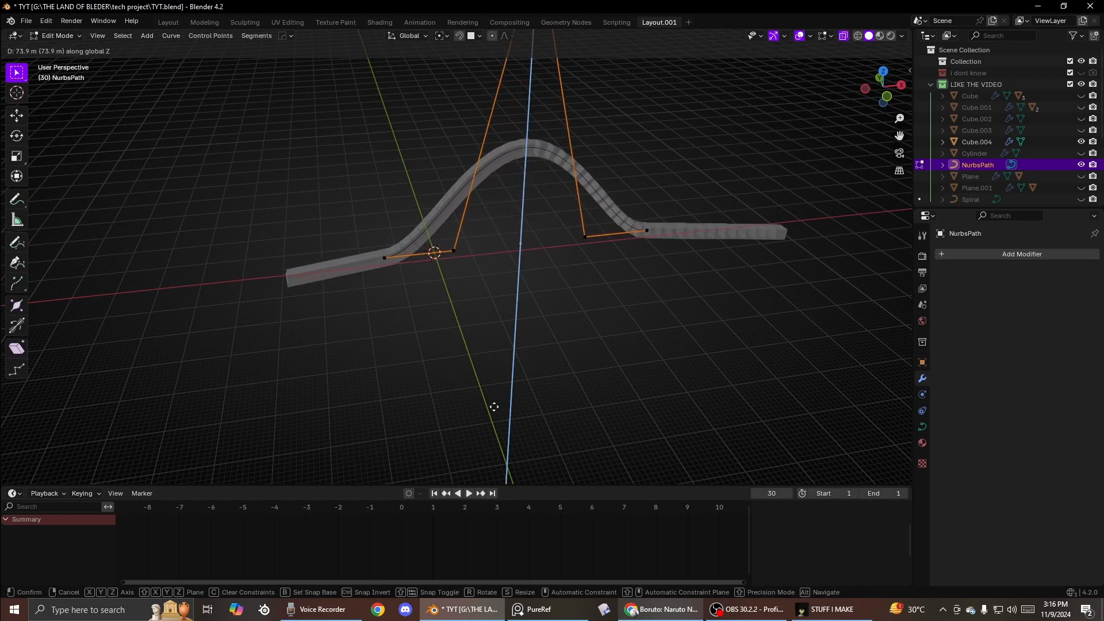
pyautogui.click(469, 345)
# - Move the raised control point about -44, 67 and -24 m in X, Y and Z to bend the path
pyautogui.moveTo(372, 227); pyautogui.dragTo(473, 168, button='middle')
pyautogui.press('g')
pyautogui.click(193, 183)
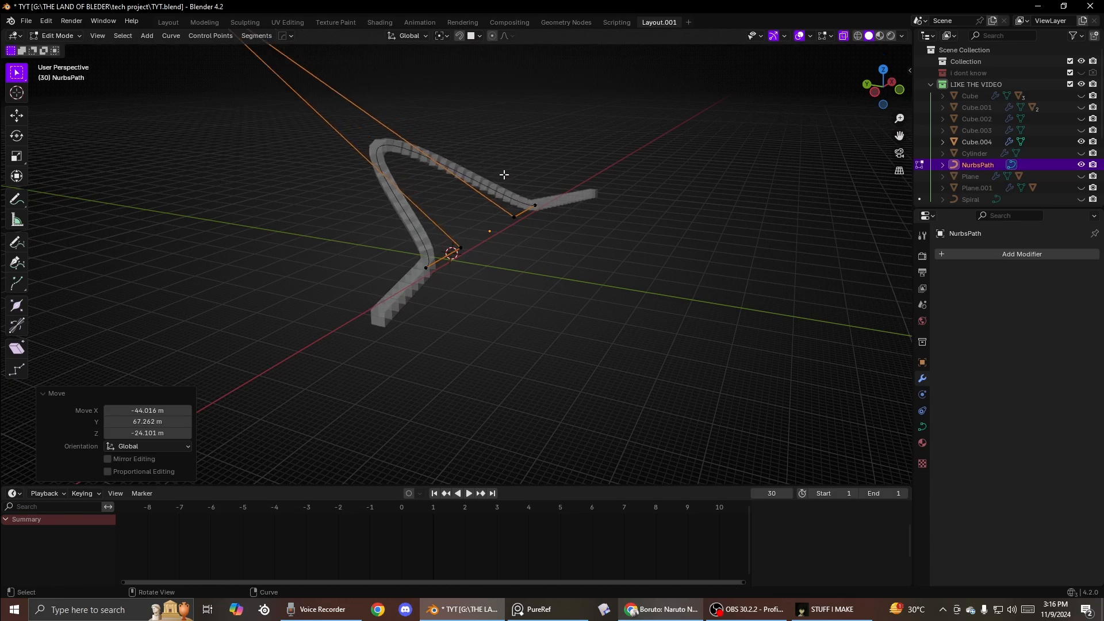
# - Select the path's end control point and move it freely
pyautogui.moveTo(552, 224); pyautogui.dragTo(551, 223)
pyautogui.press('g')
pyautogui.press('Escape')
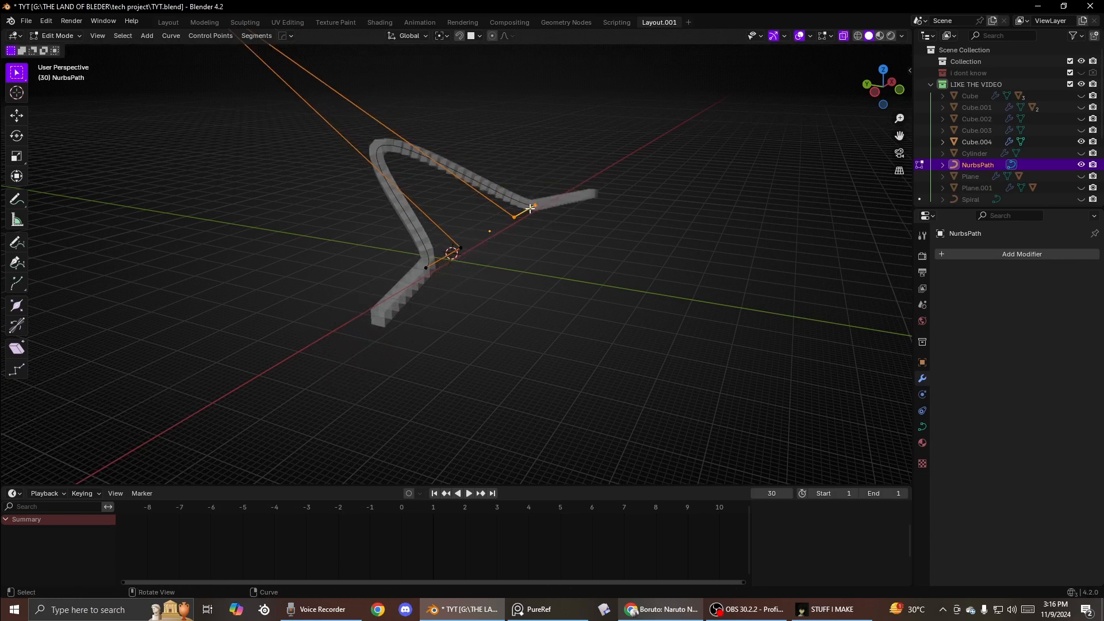
pyautogui.press('g')
pyautogui.click(569, 181)
# - Extrude two new control points from the path's end, then leave Edit Mode
pyautogui.press('e')
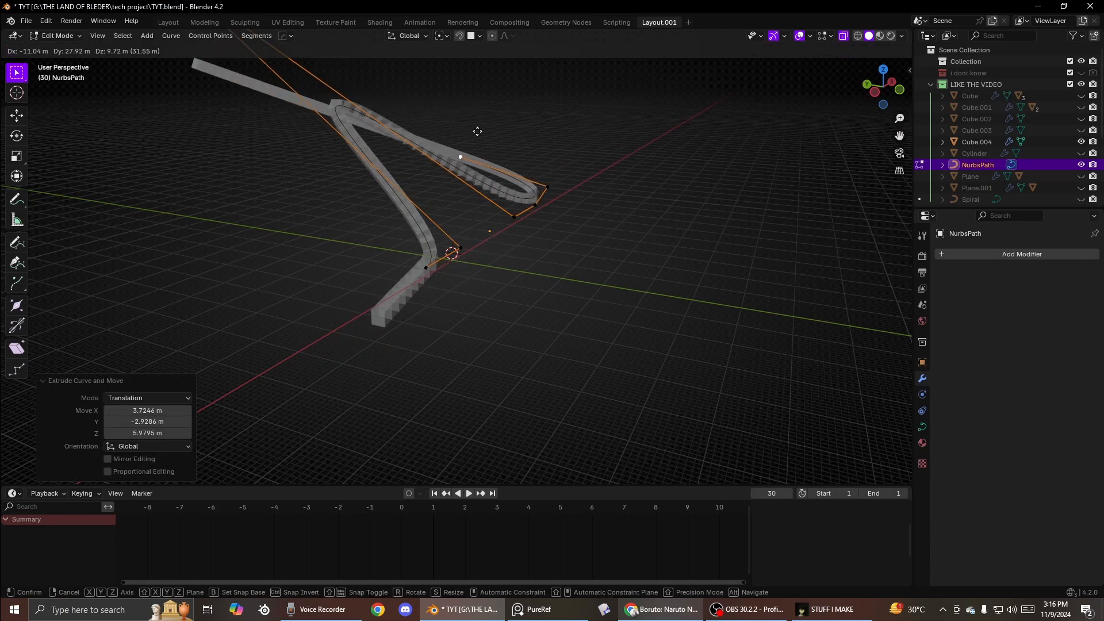
pyautogui.click(500, 106)
pyautogui.press('e')
pyautogui.click(589, 121)
pyautogui.press('Tab')
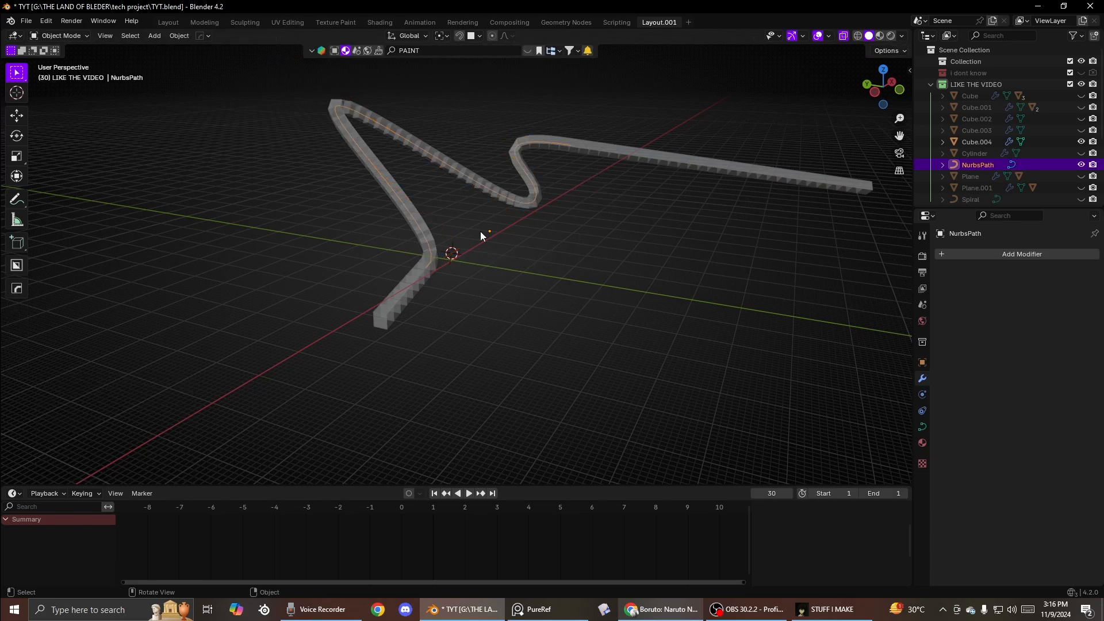
# - Select the cube and scale it to about 0.662
pyautogui.scroll(1, 472, 242)
pyautogui.click(398, 321)
pyautogui.press('s')
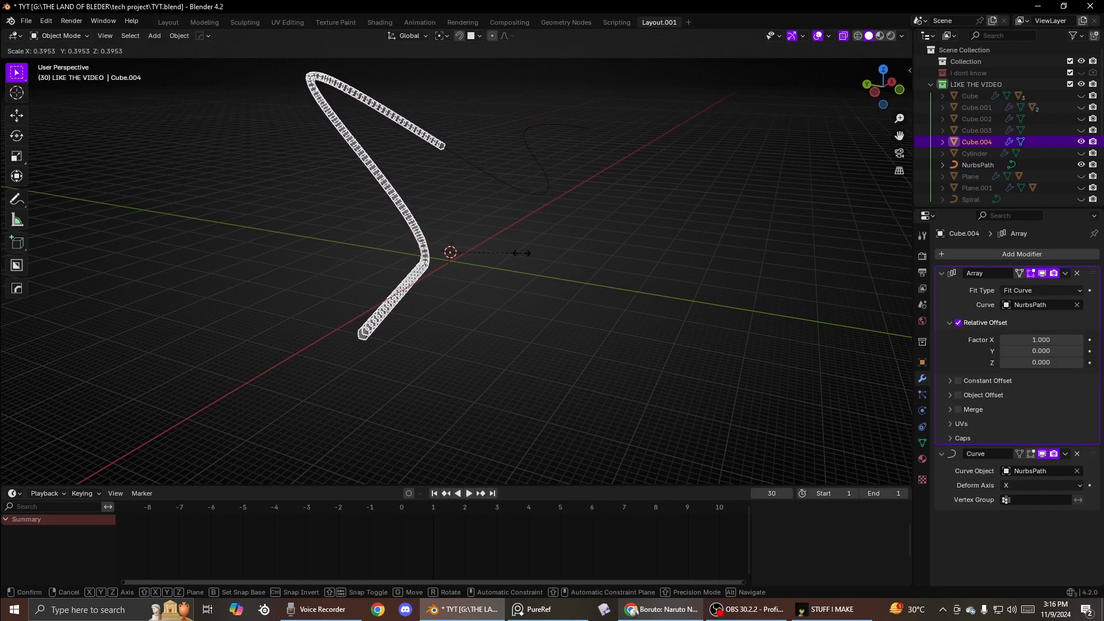
pyautogui.click(572, 245)
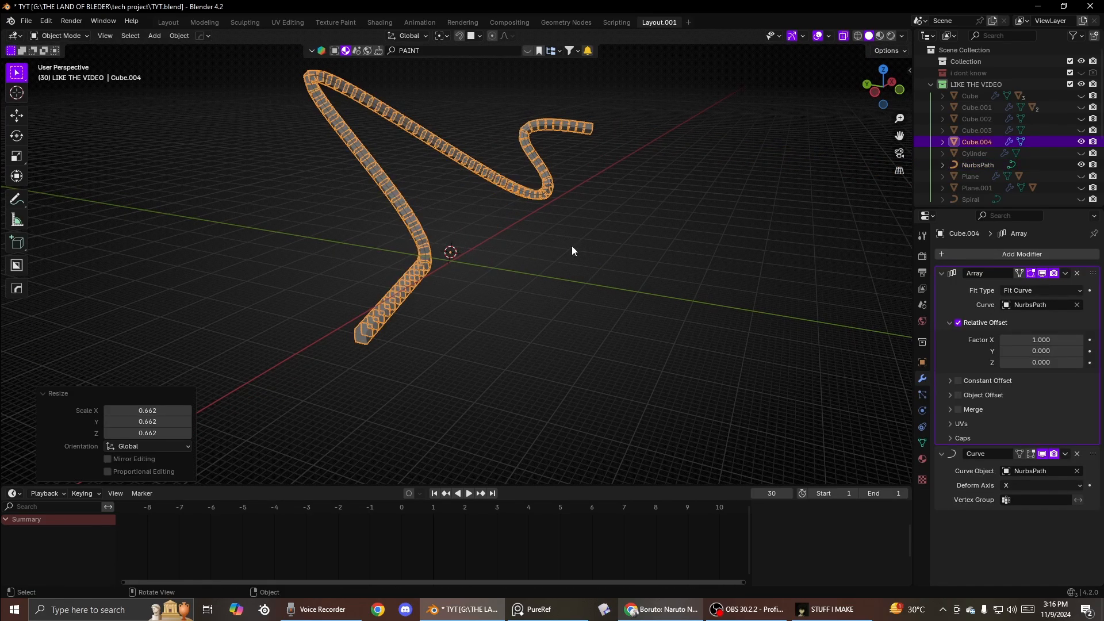
# - Add a HOps Bevel to the arrayed cube
pyautogui.press('Tab')
pyautogui.hotkey('ctrl', 'Tab')
pyautogui.click(563, 182)
pyautogui.moveTo(533, 261); pyautogui.dragTo(556, 303, button='middle')
pyautogui.click(597, 276)
pyautogui.scroll(5, 633, 269)
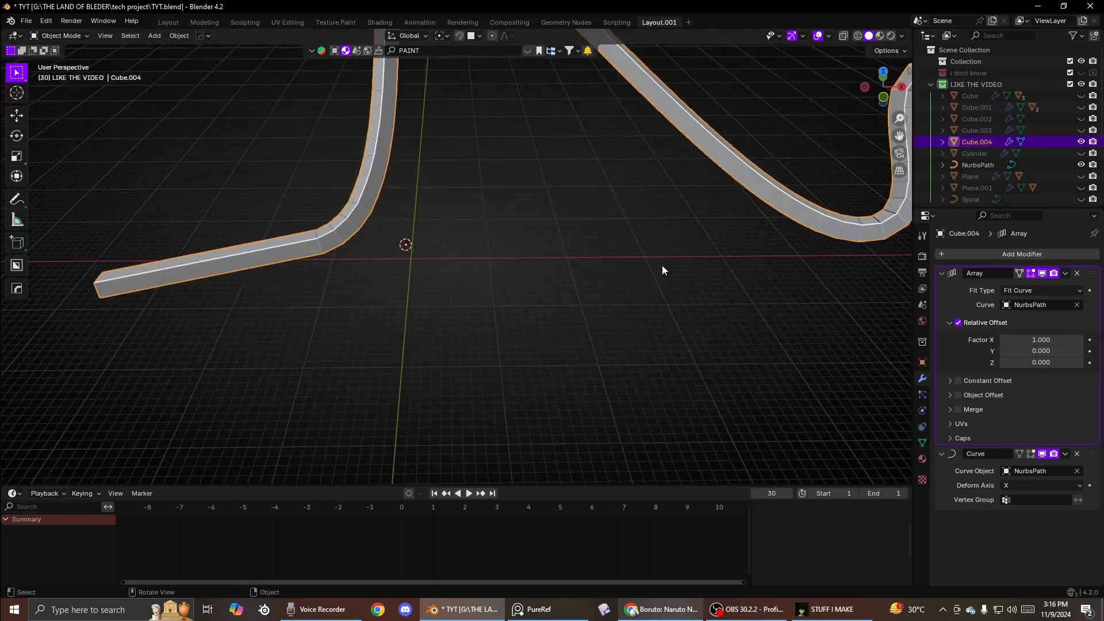
pyautogui.moveTo(661, 264); pyautogui.dragTo(484, 325, button='middle')
pyautogui.scroll(-5, 484, 325)
pyautogui.moveTo(537, 271); pyautogui.dragTo(560, 279, button='middle')
pyautogui.press('q')
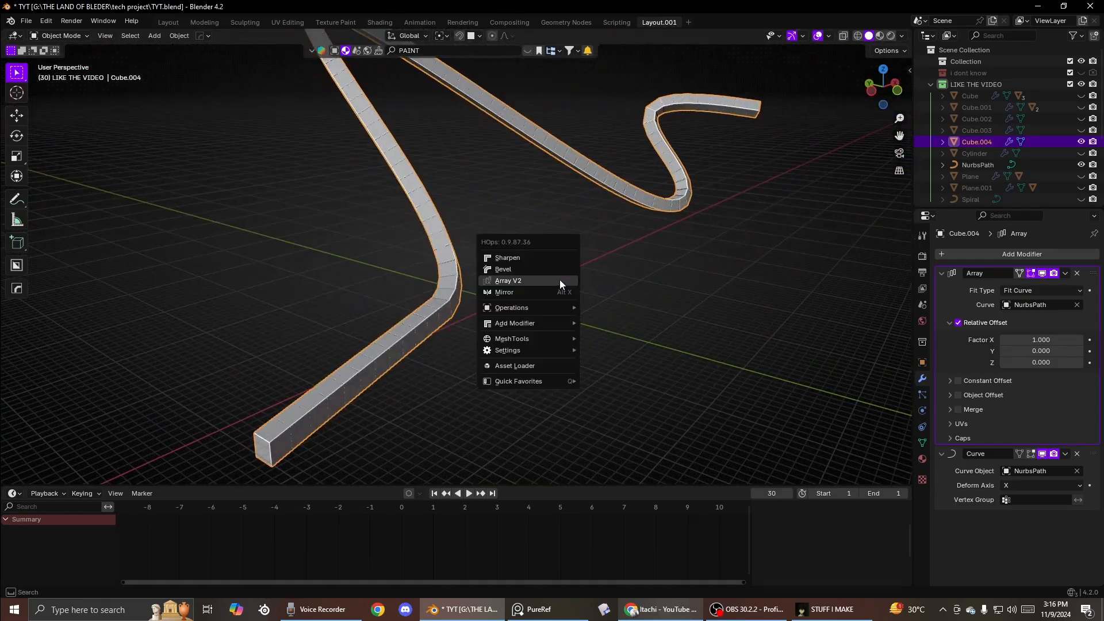
pyautogui.click(530, 268)
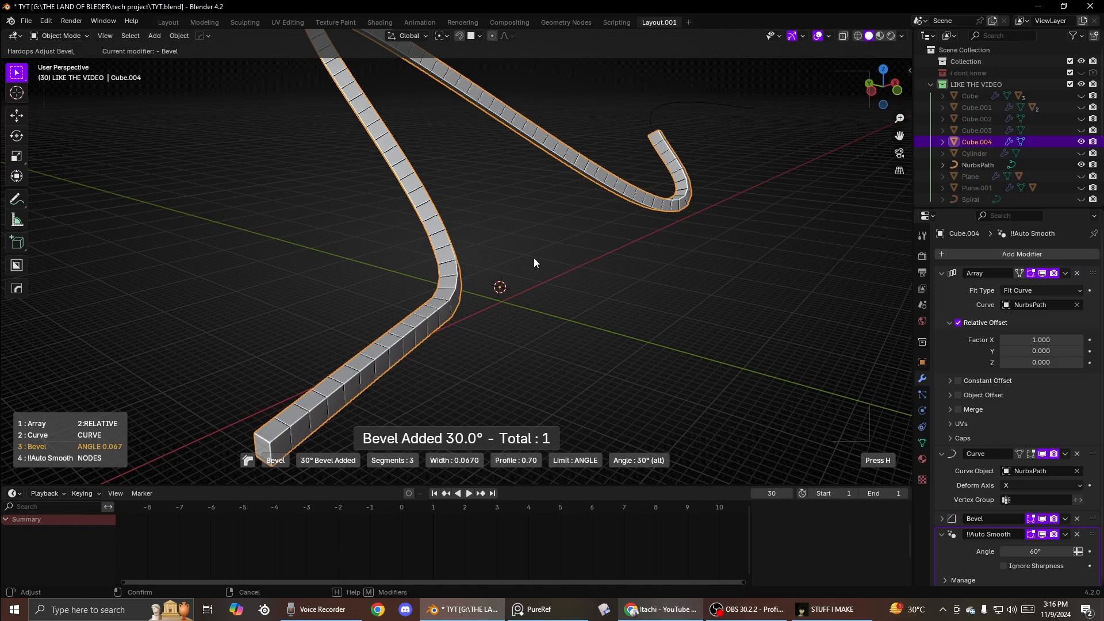
pyautogui.click(373, 251)
# - Add a level 2 Subdivision modifier to the cube through the HOps Add Modifier menu
pyautogui.scroll(4, 434, 268)
pyautogui.press('q')
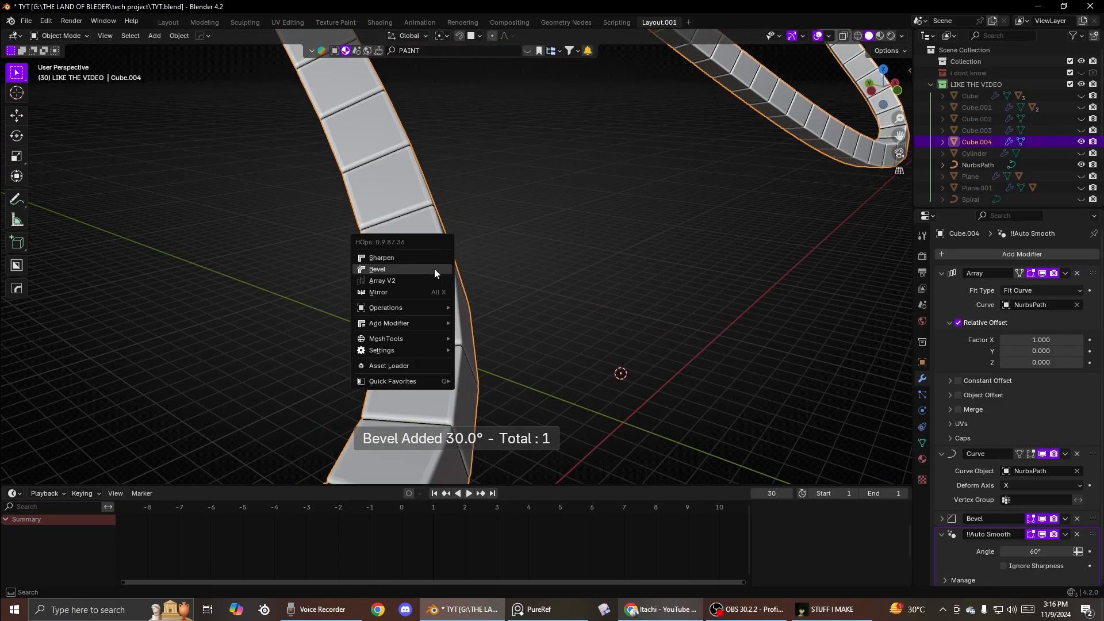
pyautogui.moveTo(429, 312)
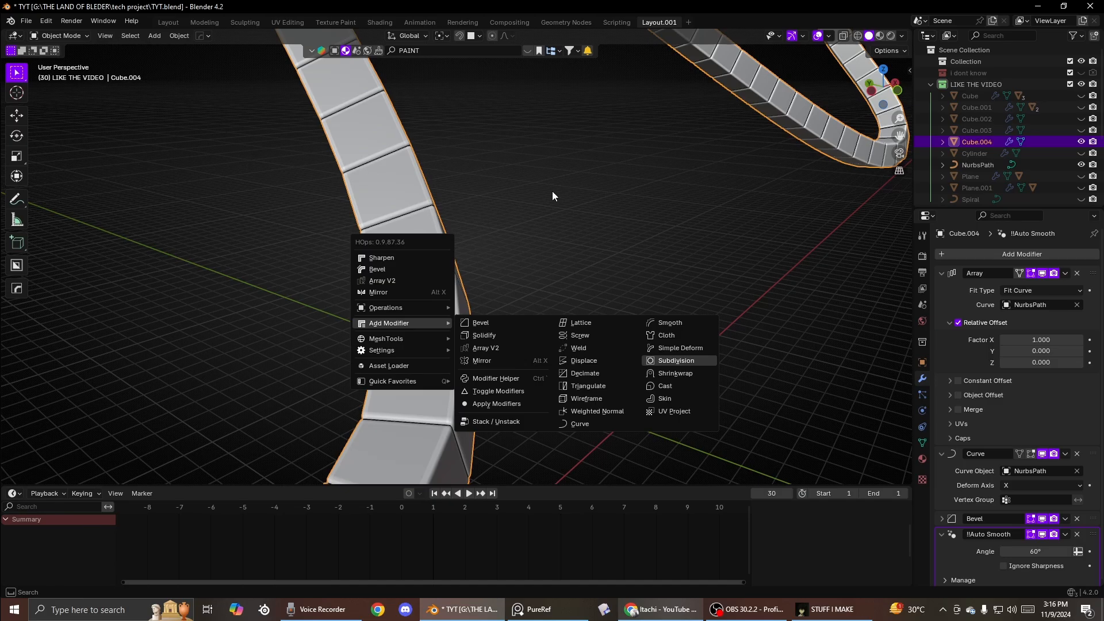
pyautogui.scroll(-4, 630, 219)
pyautogui.click(675, 261)
pyautogui.moveTo(675, 261); pyautogui.dragTo(485, 222, button='middle')
pyautogui.scroll(-3, 485, 222)
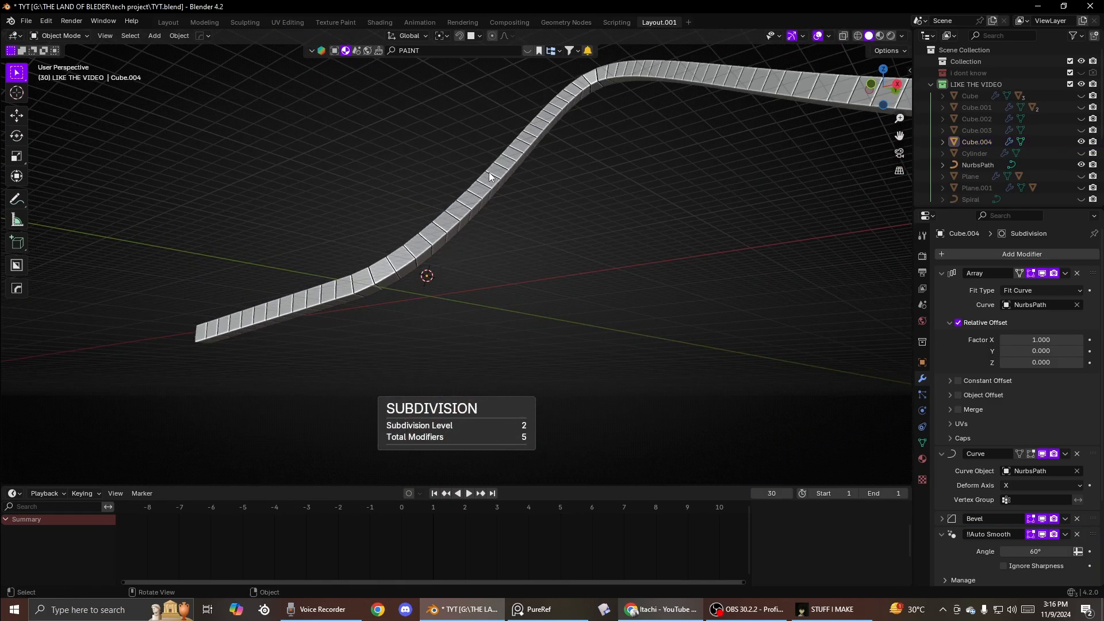
# - Remove the Subdivision modifier from the cube
pyautogui.click(489, 172)
pyautogui.moveTo(489, 171); pyautogui.dragTo(589, 170, button='middle')
pyautogui.press('r')
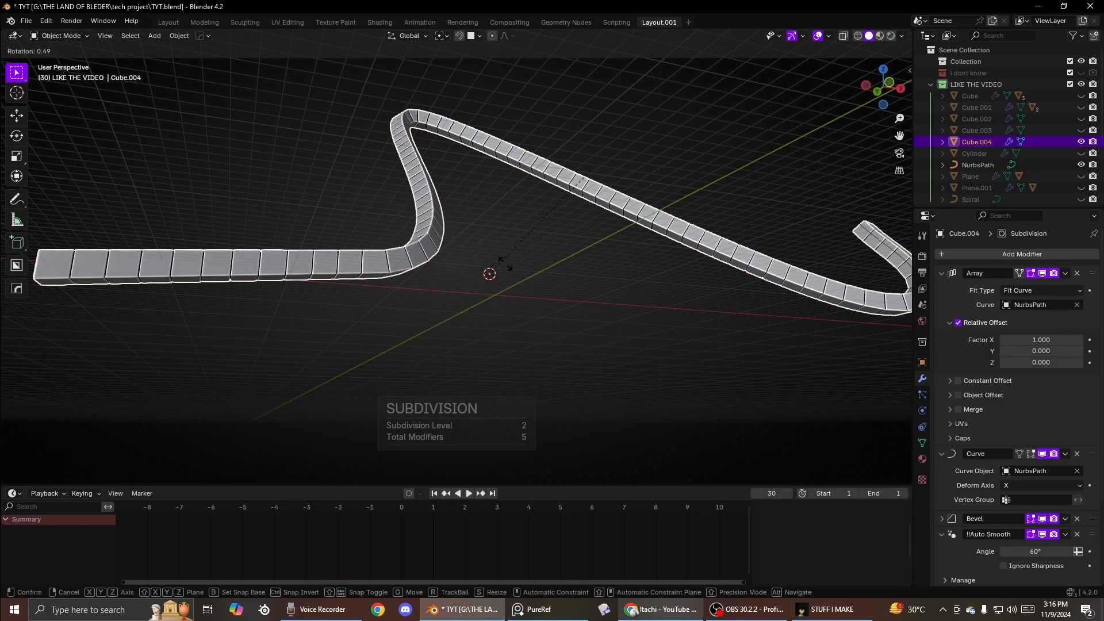
pyautogui.press('Escape')
pyautogui.scroll(-5, 998, 485)
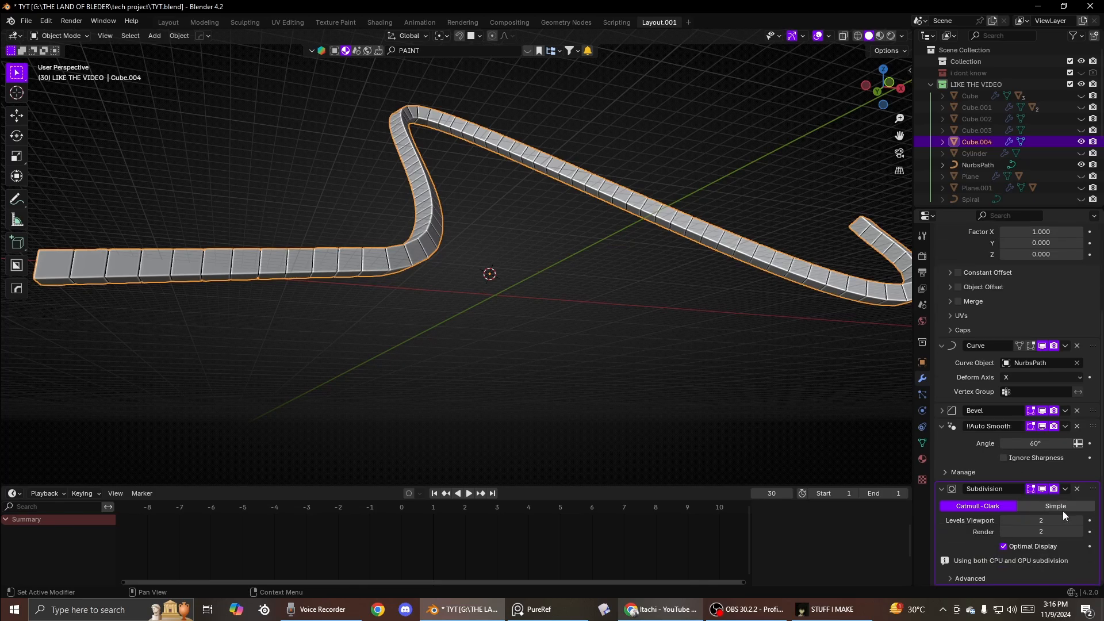
pyautogui.click(1077, 491)
# - Select the NURBS path, enter Edit Mode and drag two control points to reshape the curve
pyautogui.moveTo(543, 231); pyautogui.dragTo(599, 233, button='middle')
pyautogui.click(664, 283)
pyautogui.click(598, 233)
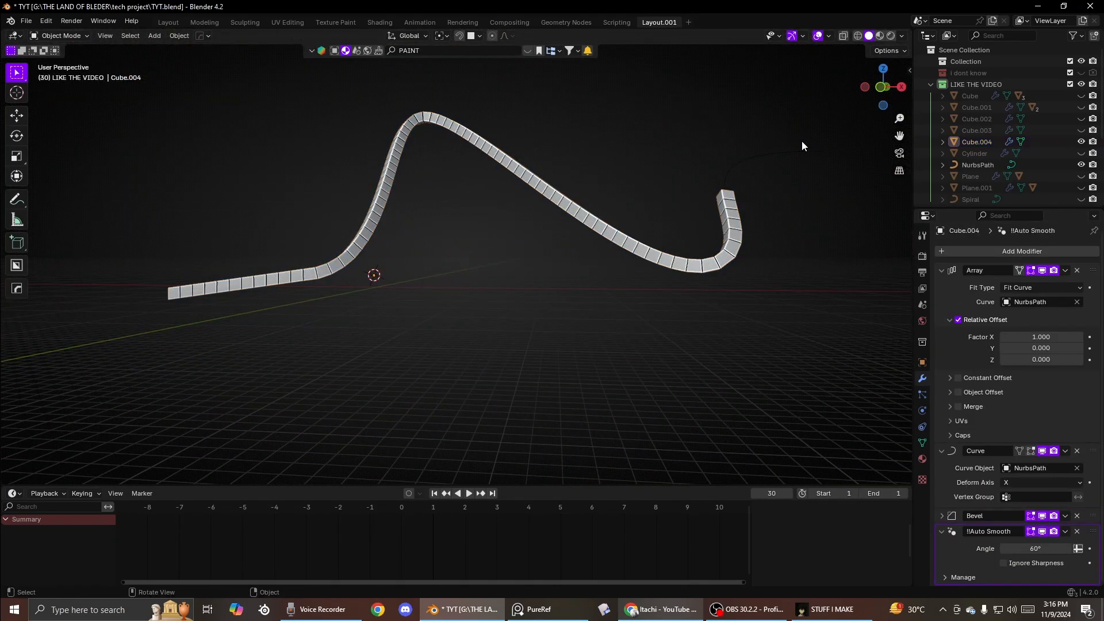
pyautogui.click(782, 154)
pyautogui.press('Tab')
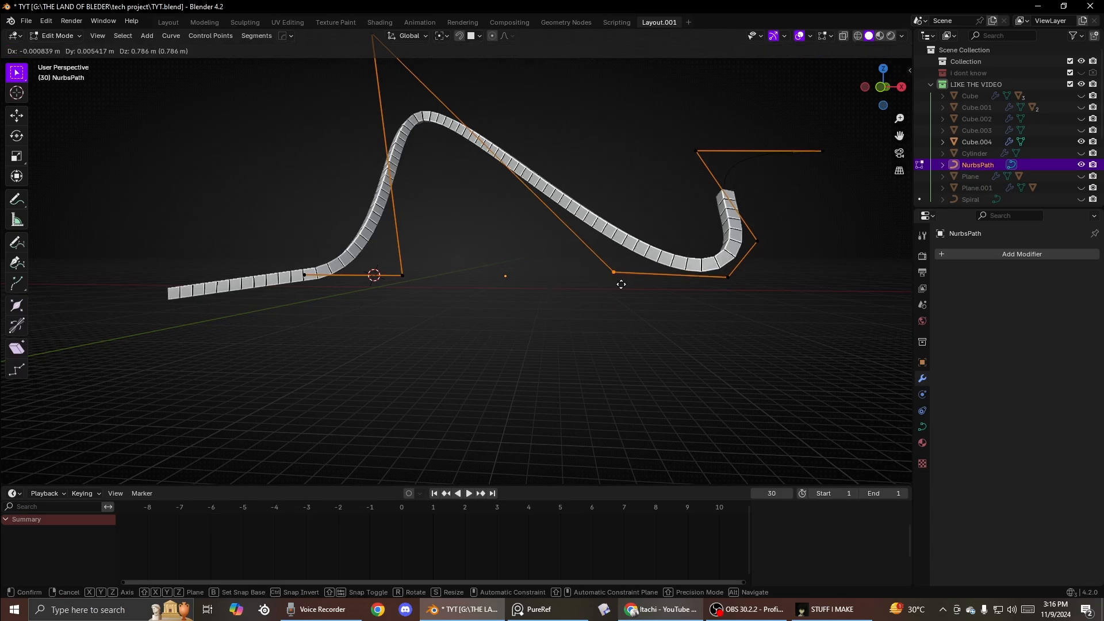
pyautogui.moveTo(613, 276); pyautogui.dragTo(596, 82)
pyautogui.moveTo(728, 277); pyautogui.dragTo(504, 320)
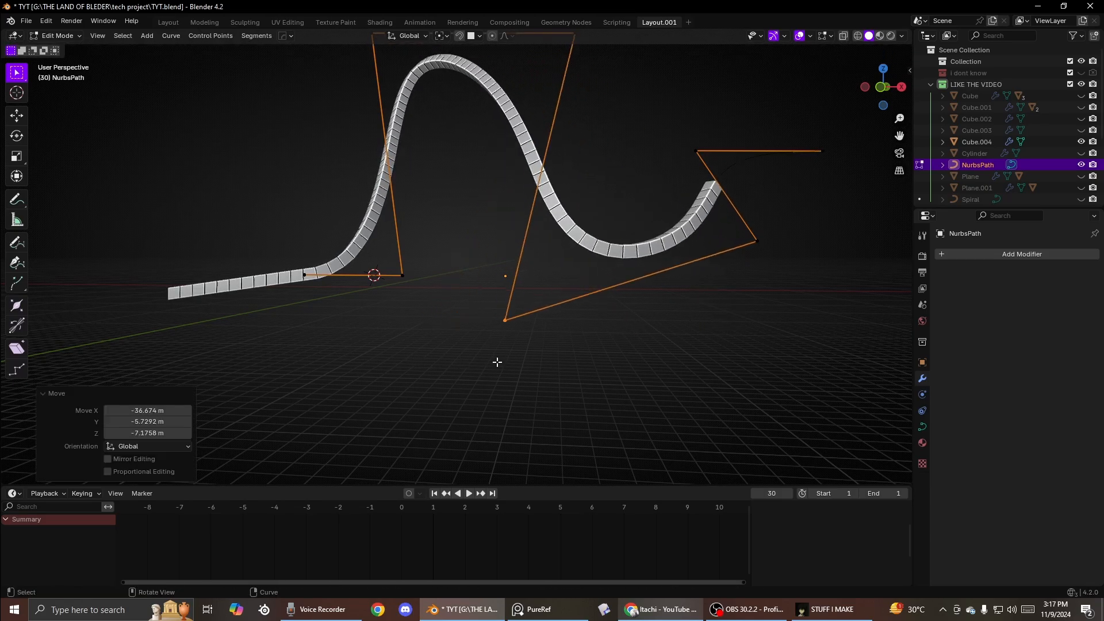
# - Move another control point about 16.5 m down along Z
pyautogui.moveTo(794, 279); pyautogui.dragTo(799, 289)
pyautogui.press('g')
pyautogui.click(796, 393)
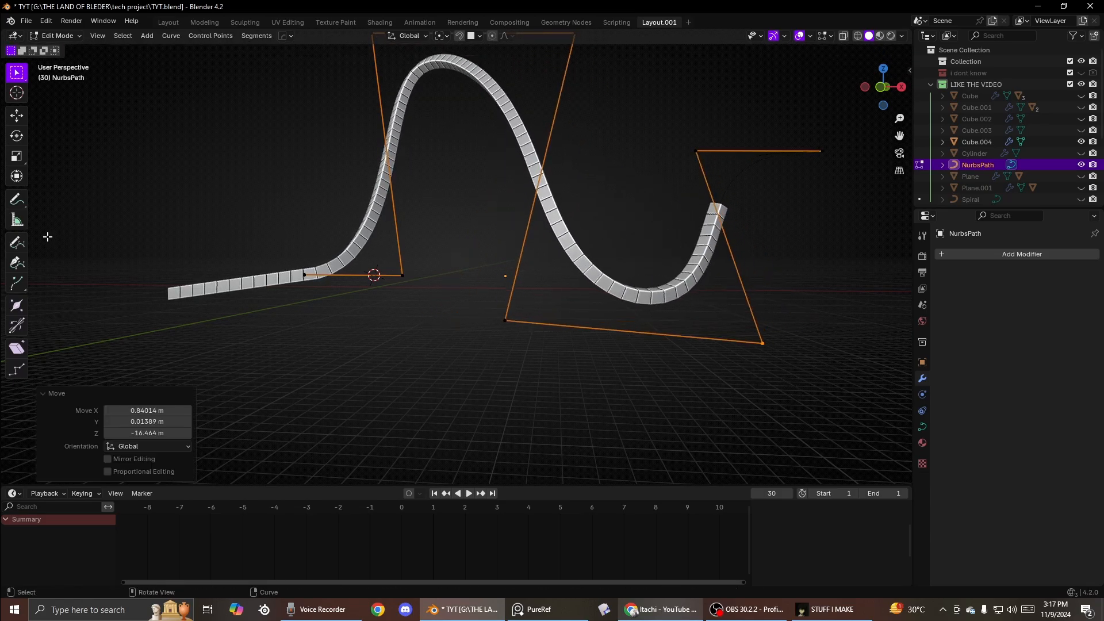
# - Select the path's starting control point and move it about -26.4, -4 and 12.3 m
pyautogui.moveTo(276, 245); pyautogui.dragTo(340, 319)
pyautogui.press('g')
pyautogui.click(183, 247)
# - Extrude two new control points from the path's start to extend the curve
pyautogui.scroll(-4, 190, 245)
pyautogui.keyDown('shift'); pyautogui.moveTo(247, 236); pyautogui.dragTo(366, 176, button='middle'); pyautogui.keyUp('shift')
pyautogui.press('e')
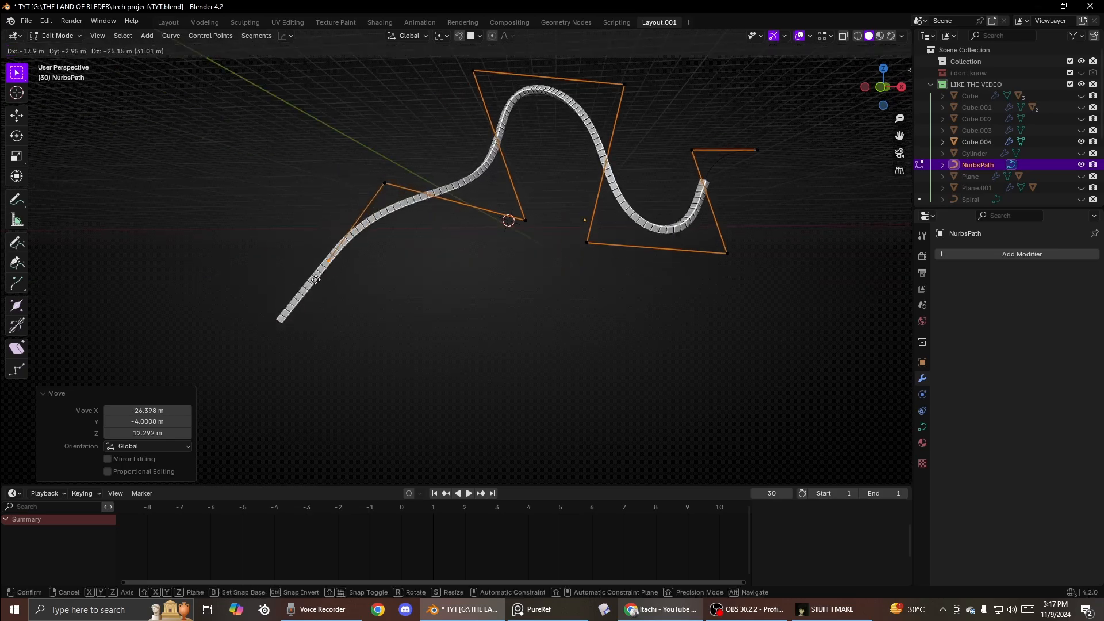
pyautogui.click(395, 266)
pyautogui.press('e')
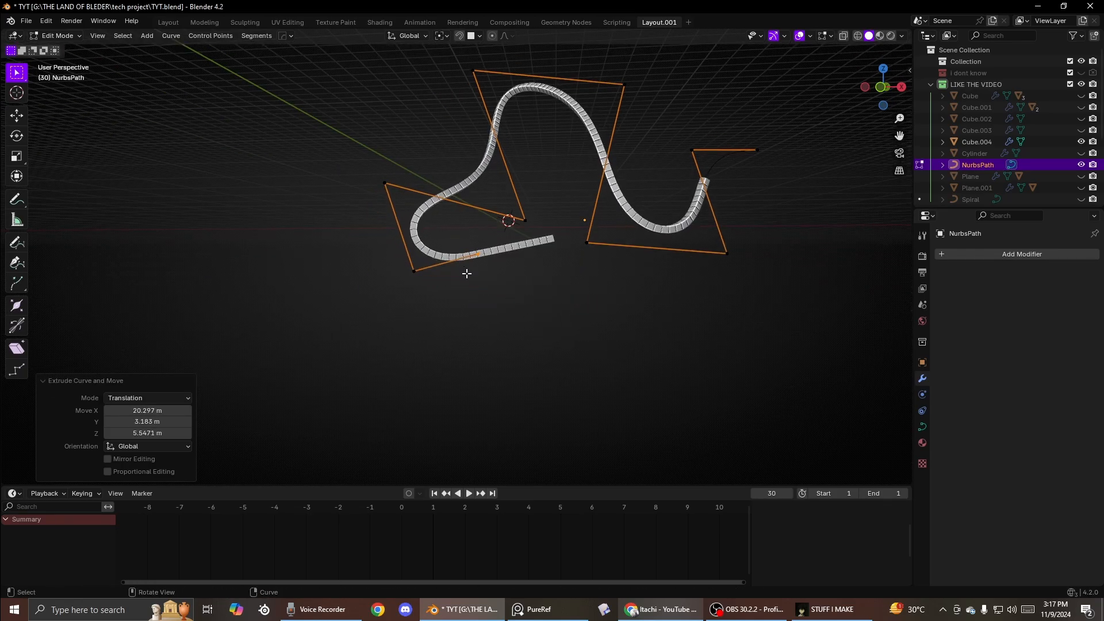
pyautogui.click(492, 168)
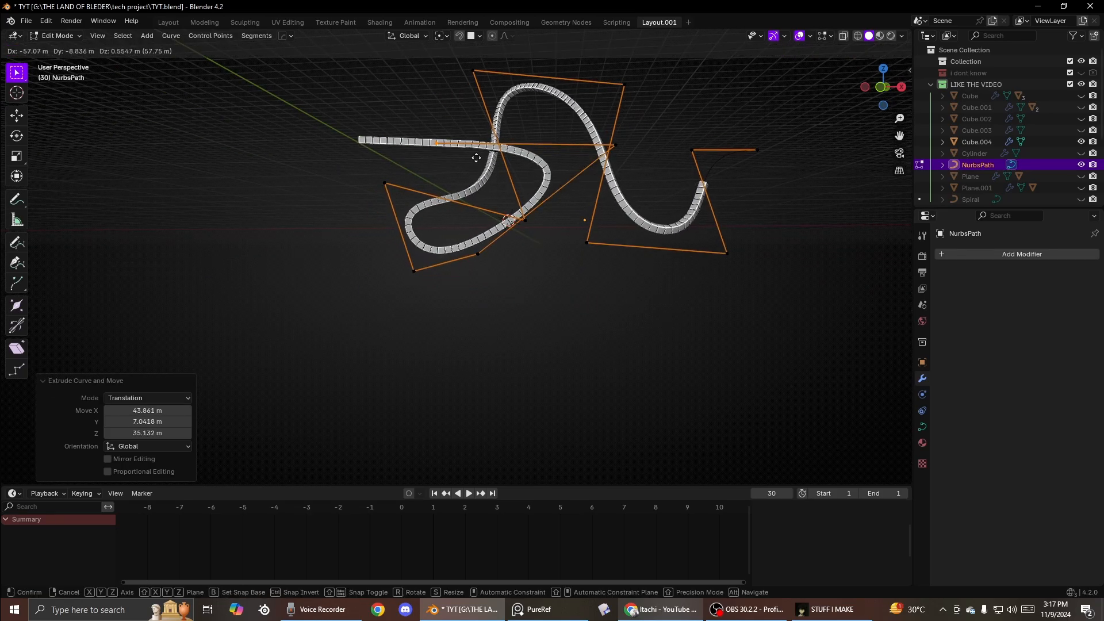
pyautogui.moveTo(491, 169); pyautogui.dragTo(581, 169, button='middle')
# - Keep extruding control points from the NURBS path's end to lengthen and loop the curve
pyautogui.press('e')
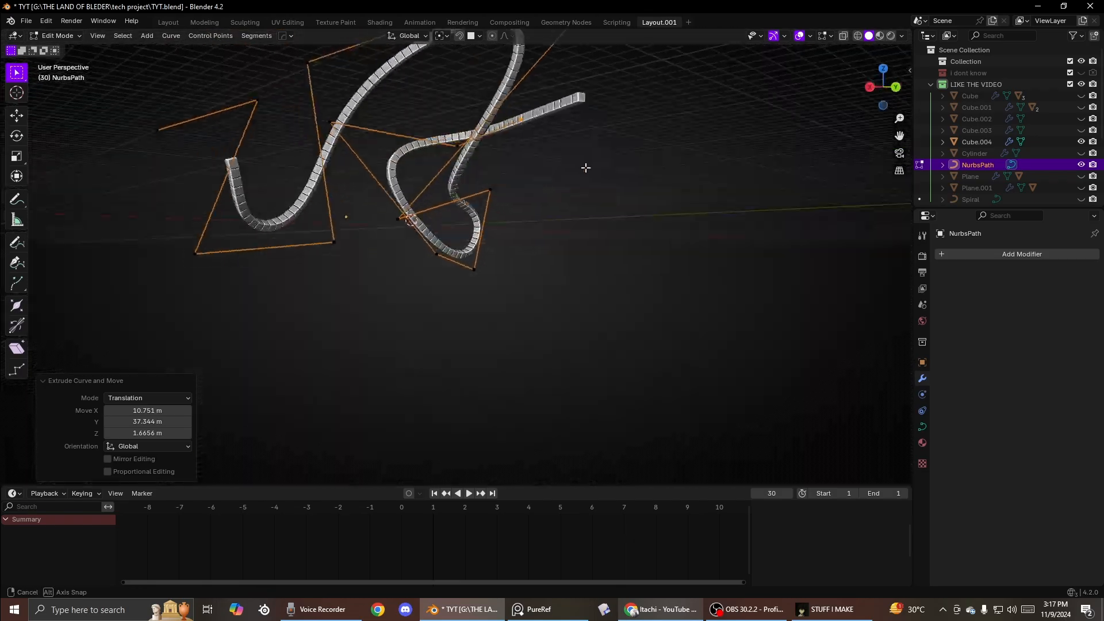
pyautogui.click(490, 246)
pyautogui.moveTo(490, 246); pyautogui.dragTo(529, 281, button='middle')
pyautogui.click(422, 285)
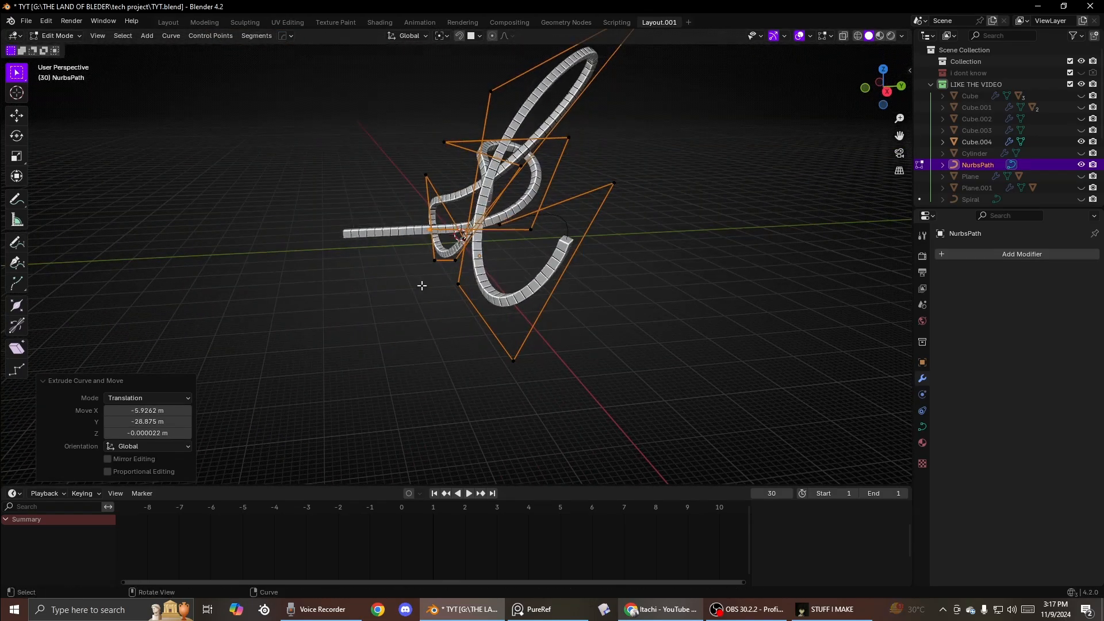
pyautogui.press('e')
pyautogui.click(437, 181)
pyautogui.moveTo(438, 180); pyautogui.dragTo(395, 195, button='middle')
pyautogui.press('e')
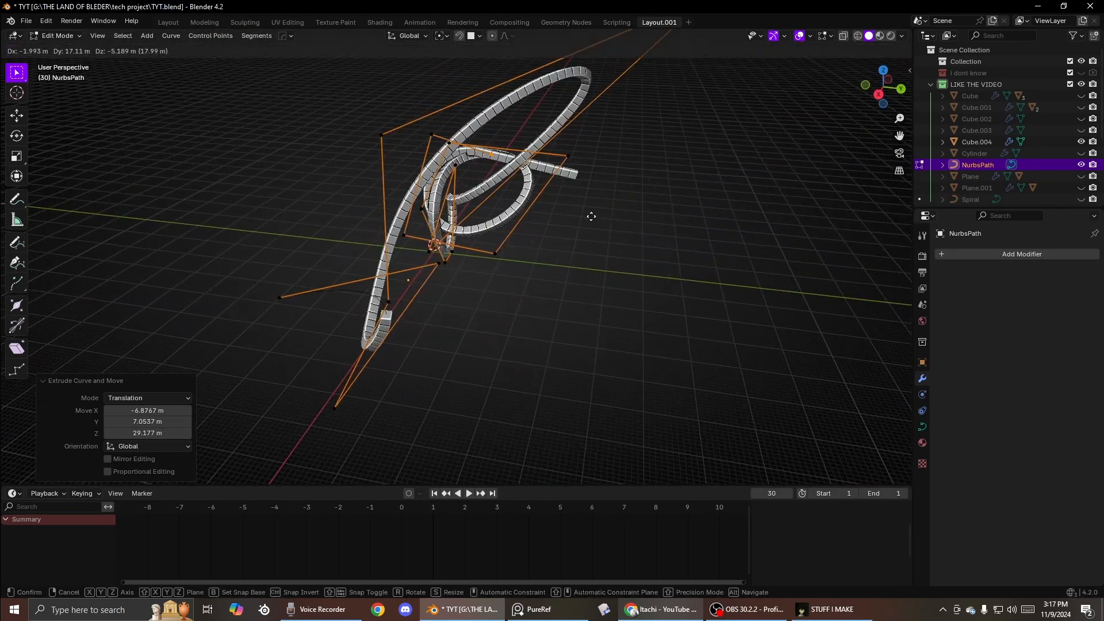
pyautogui.click(600, 171)
pyautogui.moveTo(600, 171); pyautogui.dragTo(451, 211, button='middle')
# - Extrude several more control points to wrap the path into tight loops, then leave Edit Mode
pyautogui.press('e')
pyautogui.click(510, 170)
pyautogui.press('e')
pyautogui.click(490, 281)
pyautogui.moveTo(491, 281); pyautogui.dragTo(540, 320, button='middle')
pyautogui.press('e')
pyautogui.click(476, 298)
pyautogui.press('e')
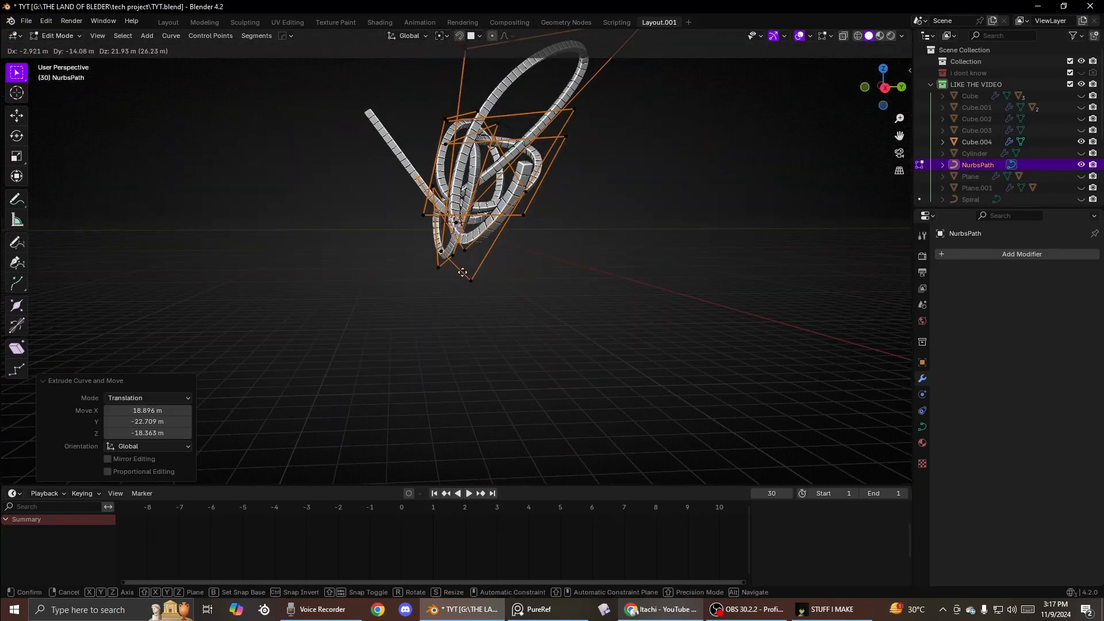
pyautogui.click(448, 268)
pyautogui.moveTo(447, 268); pyautogui.dragTo(526, 292, button='middle')
pyautogui.press('Tab')
# - Delete the curve-deformed cube array and its NURBS path from the scene
pyautogui.moveTo(525, 169); pyautogui.dragTo(534, 199, button='middle')
pyautogui.scroll(4, 543, 278)
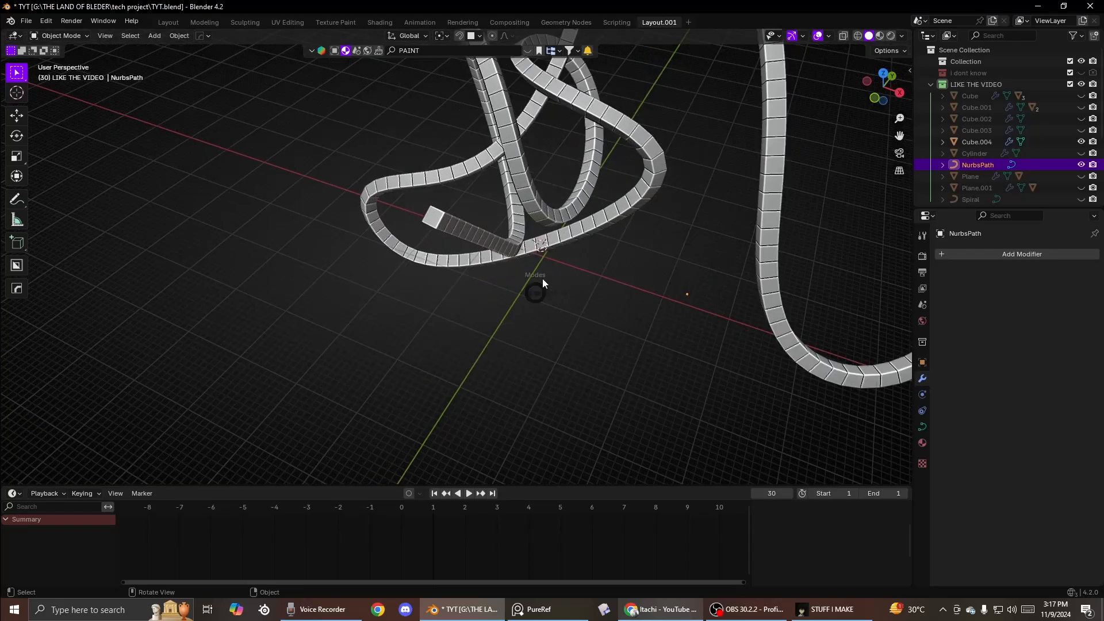
pyautogui.press('Tab')
pyautogui.scroll(-3, 612, 259)
pyautogui.press('Tab')
pyautogui.click(602, 187)
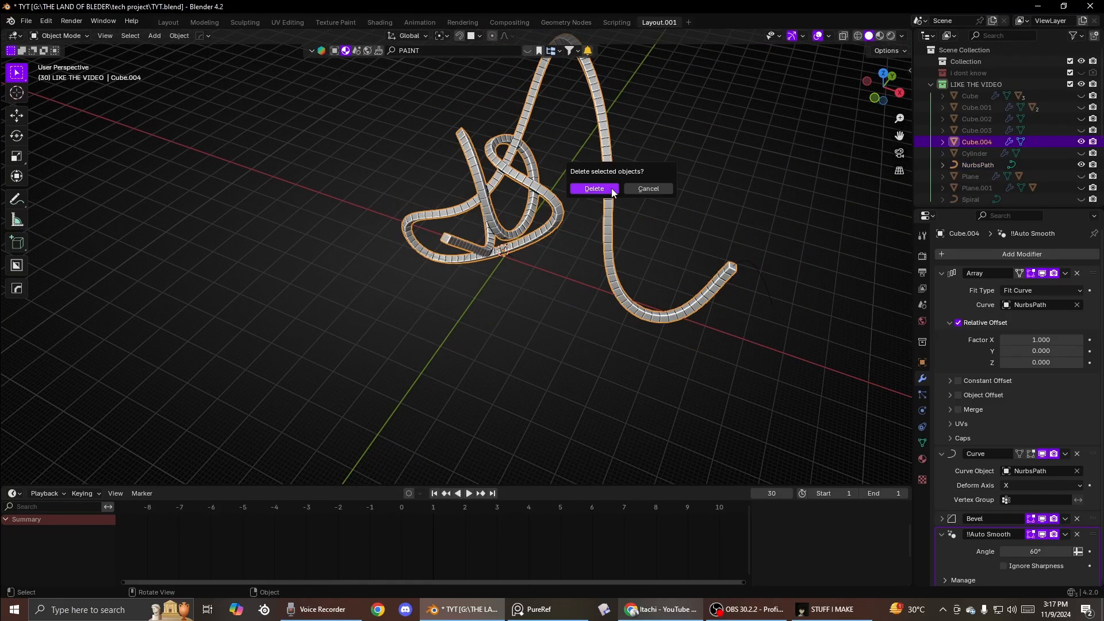
pyautogui.click(612, 188)
pyautogui.moveTo(598, 212); pyautogui.dragTo(401, 376, button='middle')
pyautogui.press('w')
pyautogui.moveTo(446, 262); pyautogui.dragTo(405, 267, button='middle')
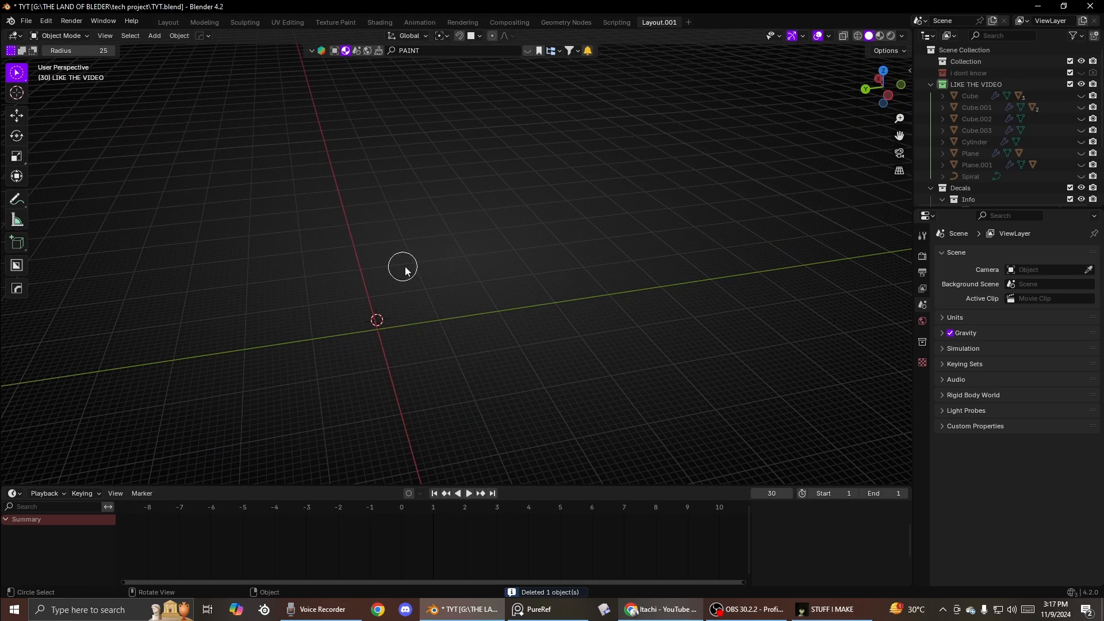
pyautogui.press('n')
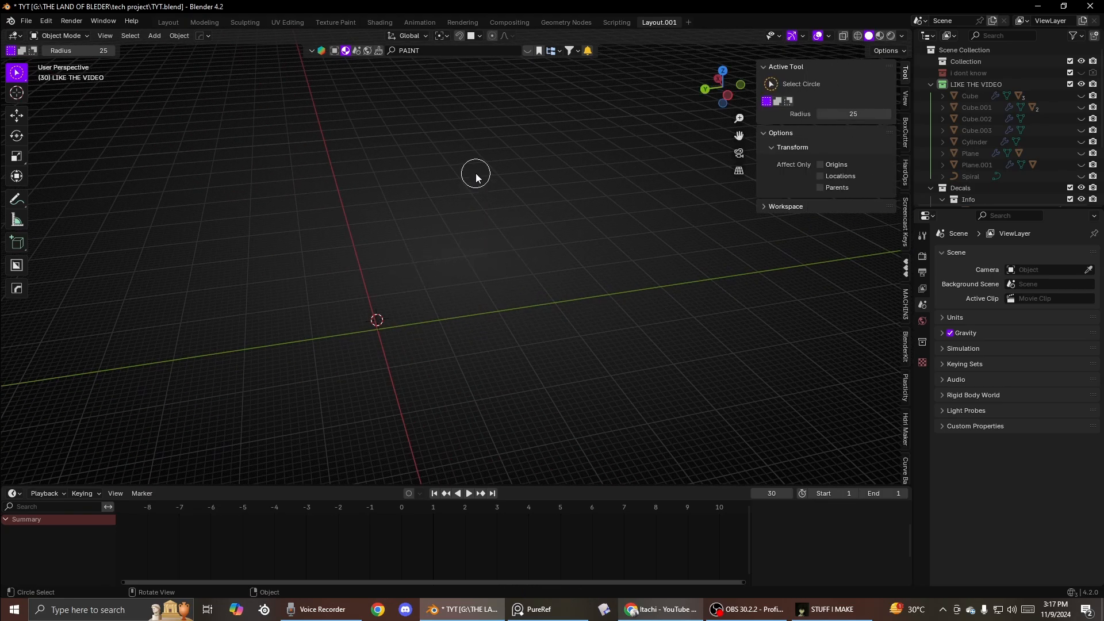
pyautogui.moveTo(15, 73); pyautogui.dragTo(46, 98)
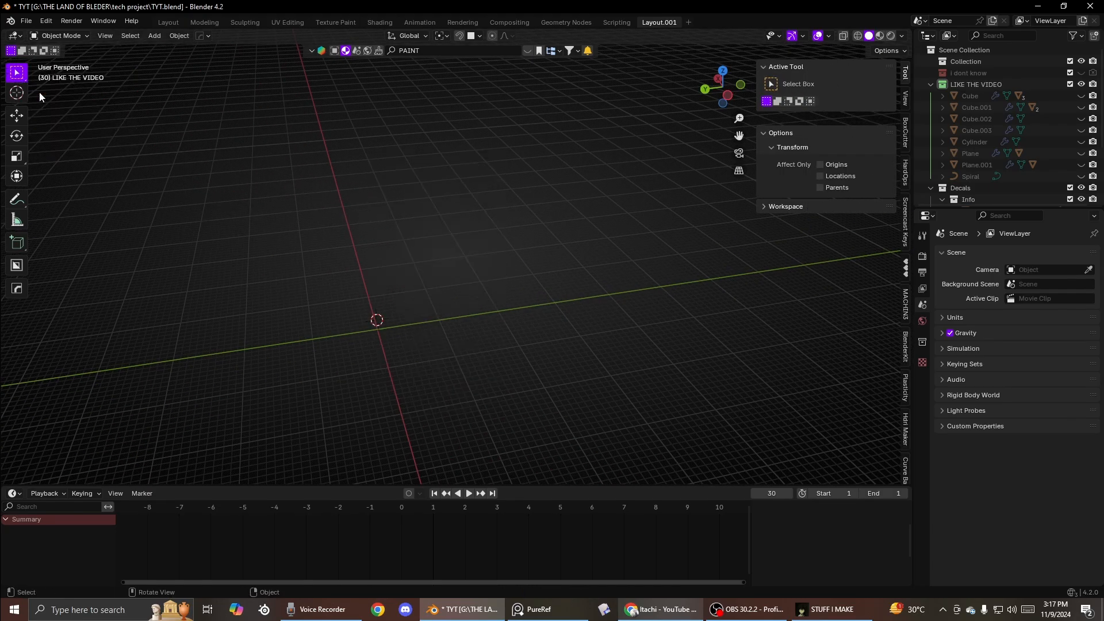
pyautogui.press('n')
pyautogui.press('n')
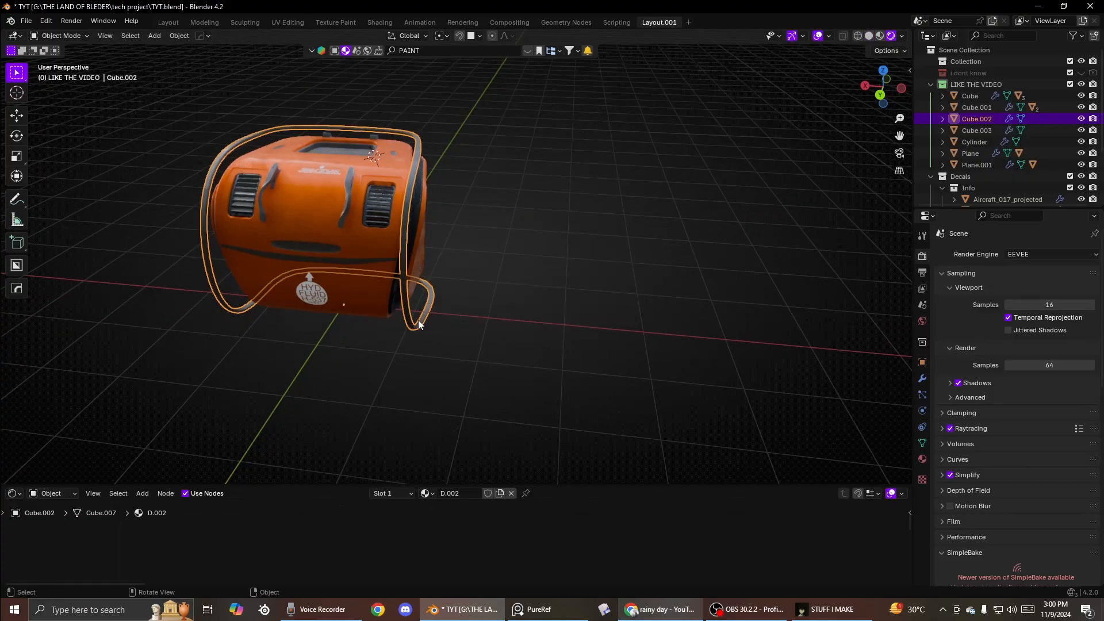
# - Add a plane mesh and move it beside the orange object
pyautogui.hotkey('shift', 'a')
pyautogui.moveTo(564, 286)
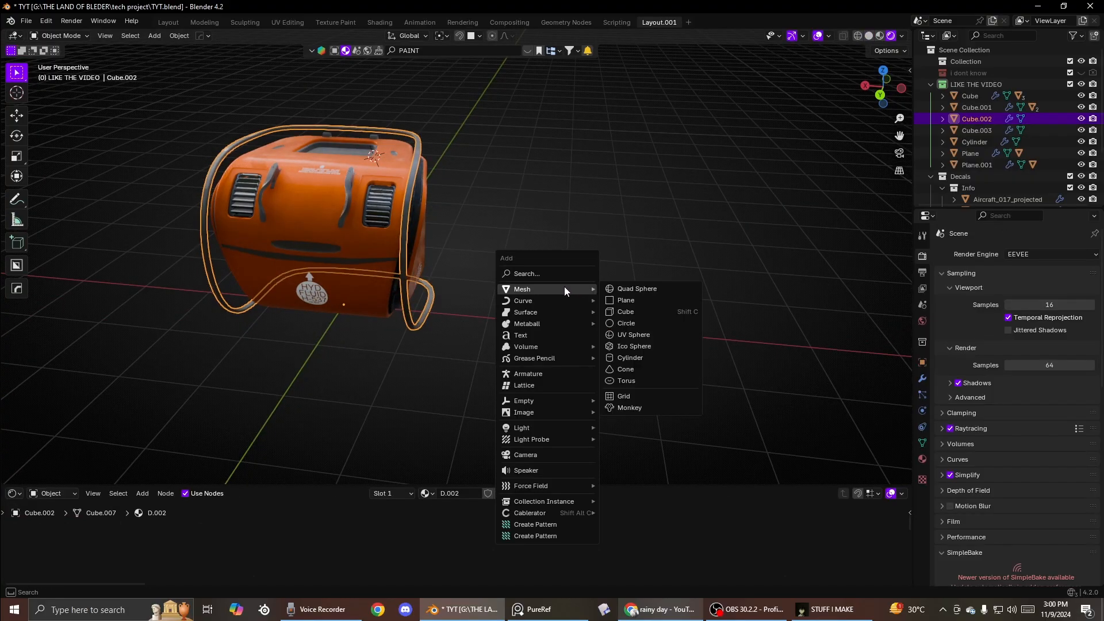
pyautogui.click(624, 300)
pyautogui.press('g')
pyautogui.click(632, 252)
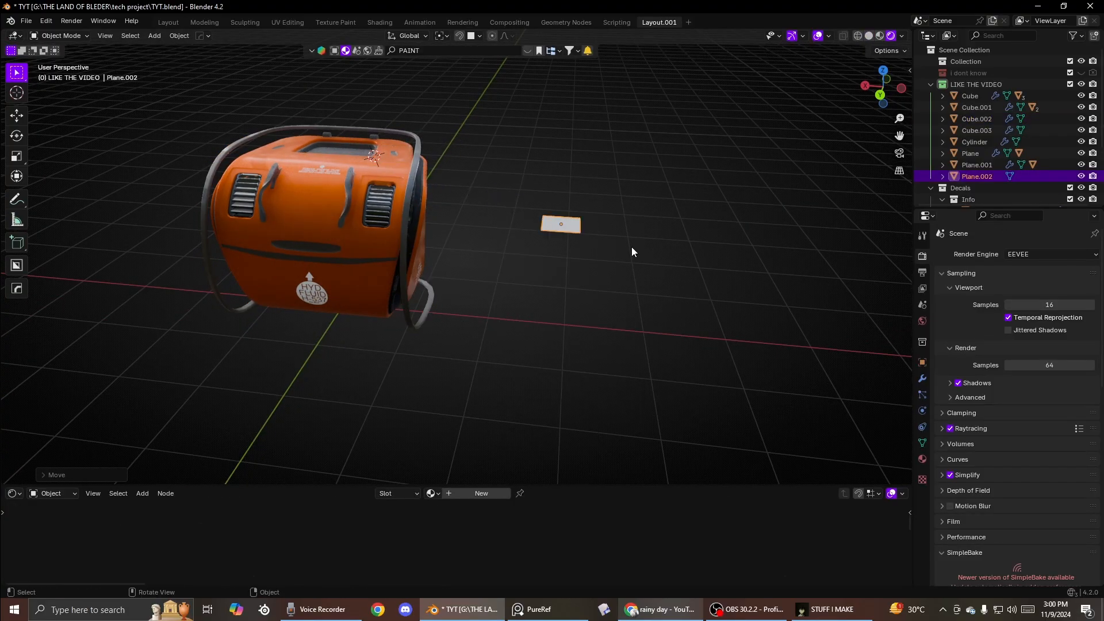
# - In Edit Mode, merge all of the plane's vertices at the center into a single vertex
pyautogui.scroll(2, 638, 262)
pyautogui.press('Tab')
pyautogui.press('m')
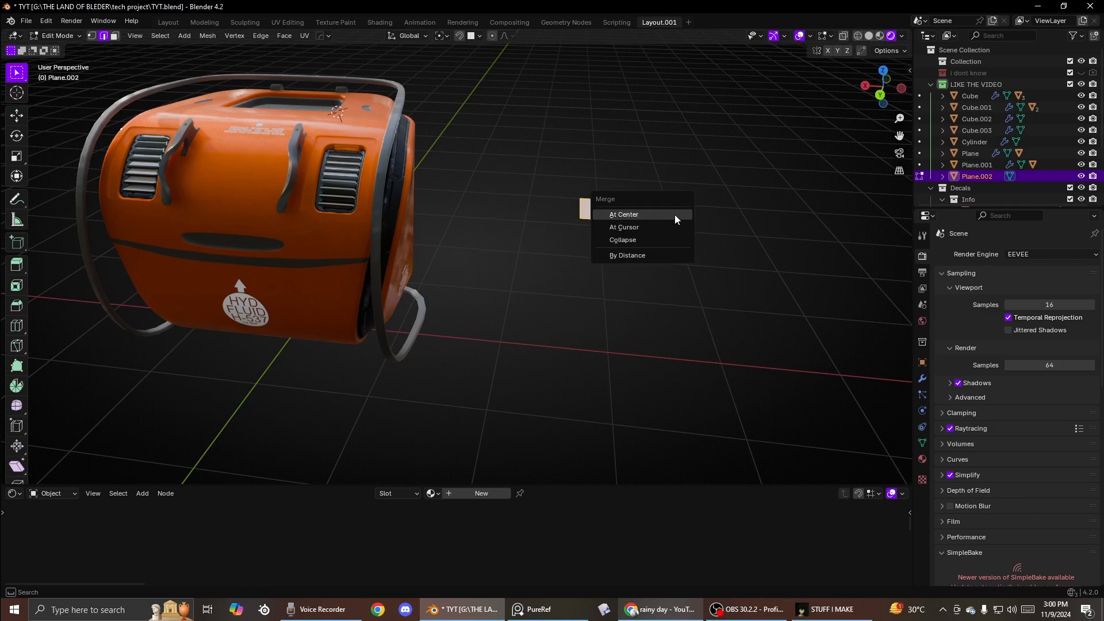
pyautogui.click(675, 216)
pyautogui.moveTo(676, 219); pyautogui.dragTo(604, 292, button='middle')
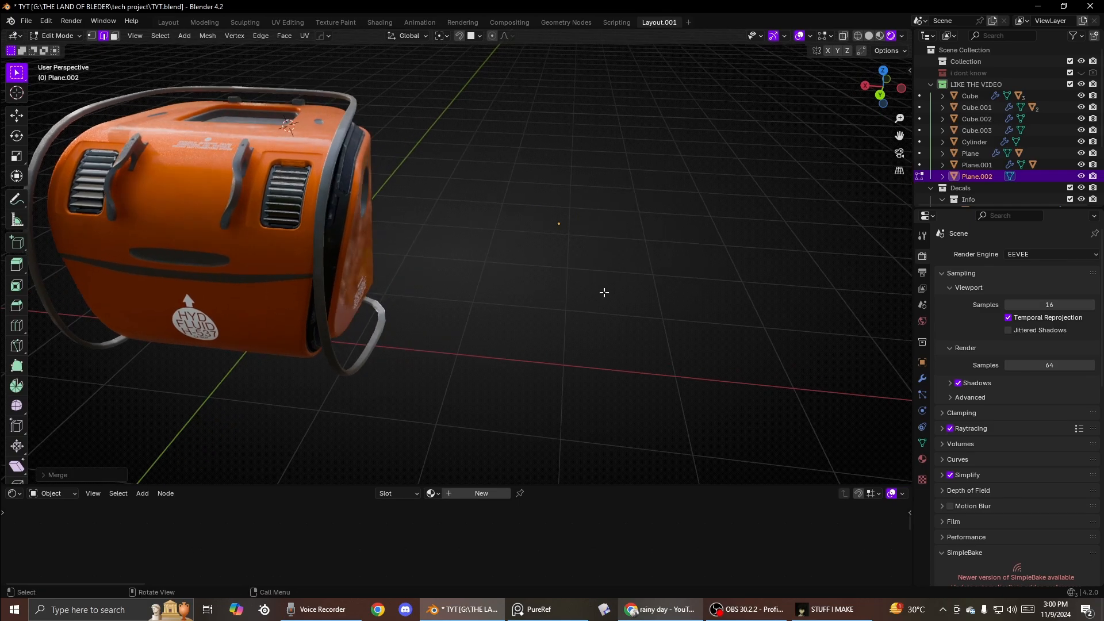
pyautogui.press('m')
pyautogui.click(604, 255)
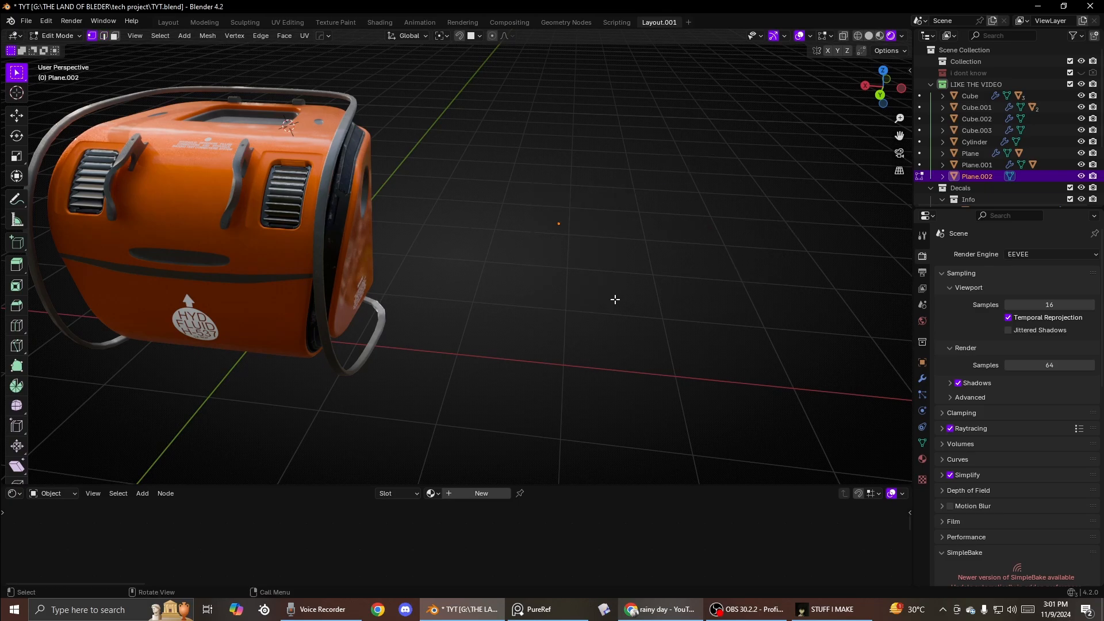
# - Extrude the single vertex four times to draw a bent open edge path, then return to Object Mode
pyautogui.press('e')
pyautogui.click(719, 183)
pyautogui.keyDown('shift'); pyautogui.moveTo(682, 202); pyautogui.dragTo(552, 291, button='middle'); pyautogui.keyUp('shift')
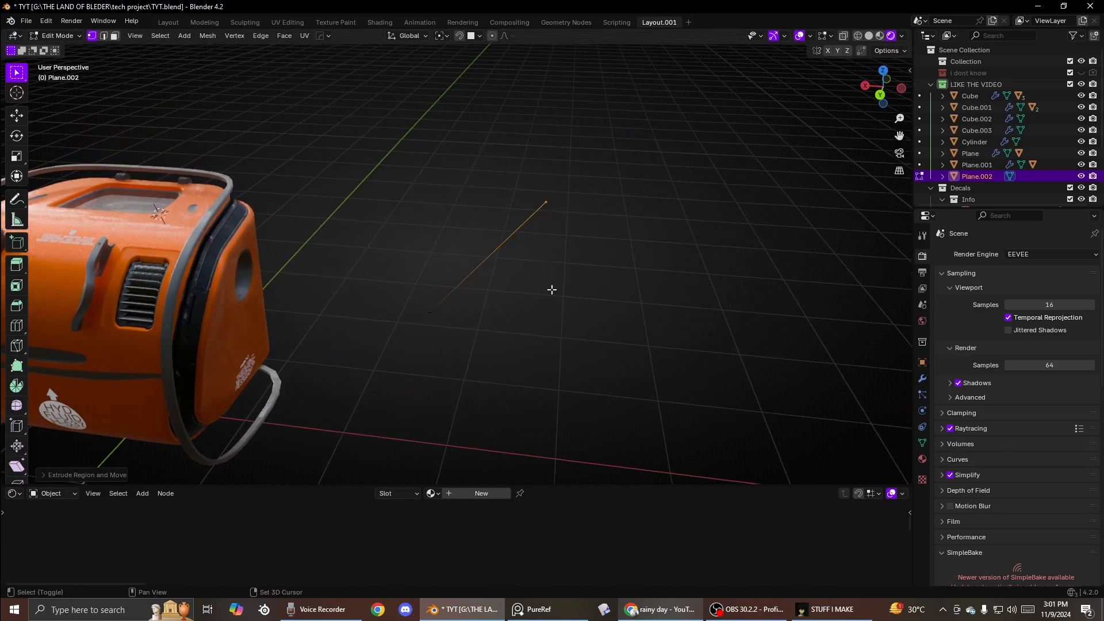
pyautogui.press('e')
pyautogui.click(703, 360)
pyautogui.keyDown('shift'); pyautogui.moveTo(686, 337); pyautogui.dragTo(603, 251, button='middle'); pyautogui.keyUp('shift')
pyautogui.press('e')
pyautogui.click(542, 398)
pyautogui.press('e')
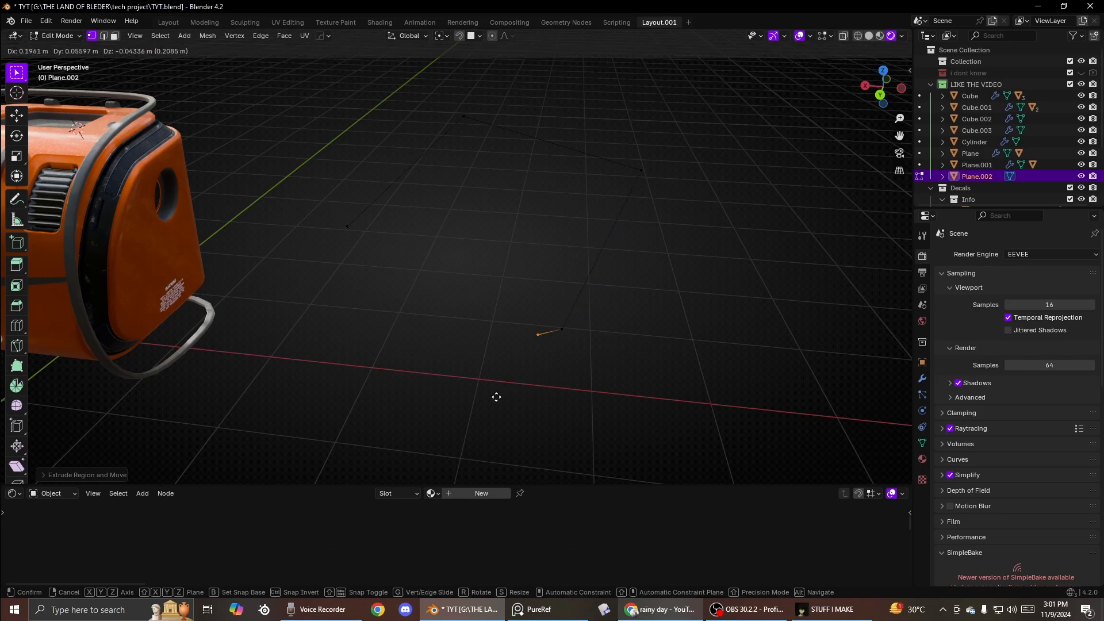
pyautogui.click(304, 451)
pyautogui.press('Tab')
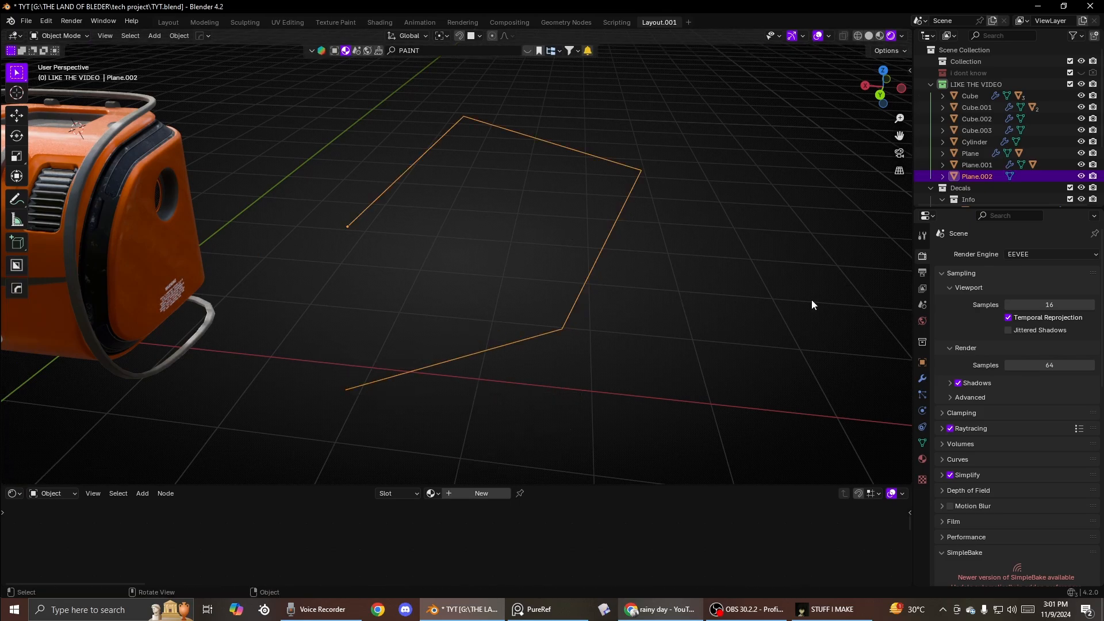
# - Add a Skin modifier to the edge path object
pyautogui.click(921, 379)
pyautogui.click(994, 255)
pyautogui.click(993, 254)
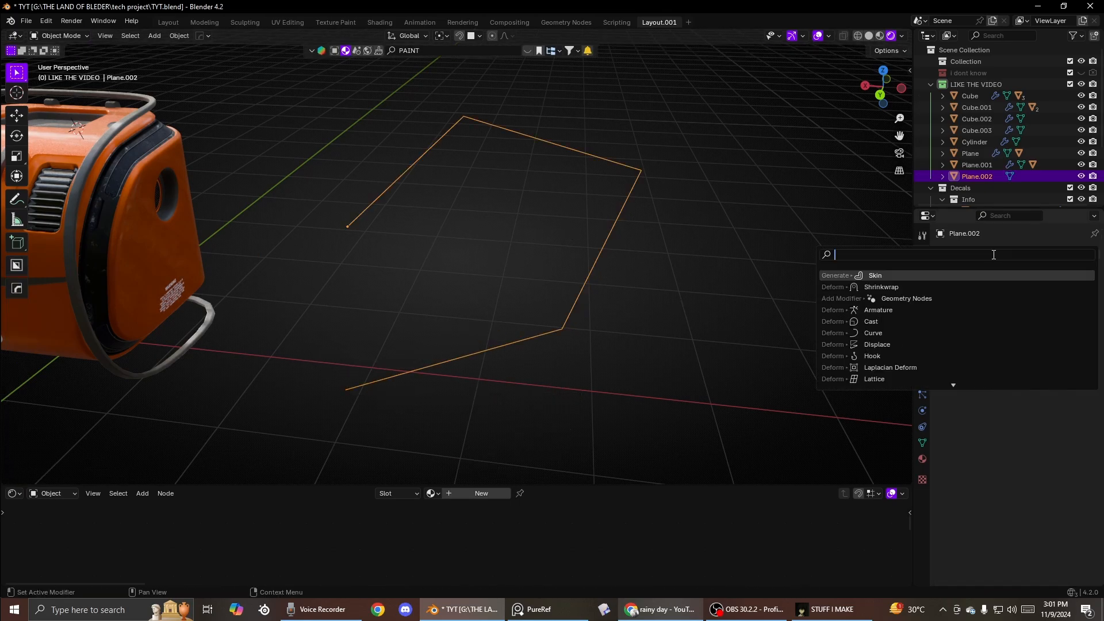
pyautogui.write('s')
pyautogui.click(911, 277)
# - Add a Subdivision modifier to the skinned path through the HOps menu
pyautogui.scroll(-2, 676, 321)
pyautogui.scroll(3, 675, 321)
pyautogui.moveTo(667, 307); pyautogui.dragTo(694, 275, button='middle')
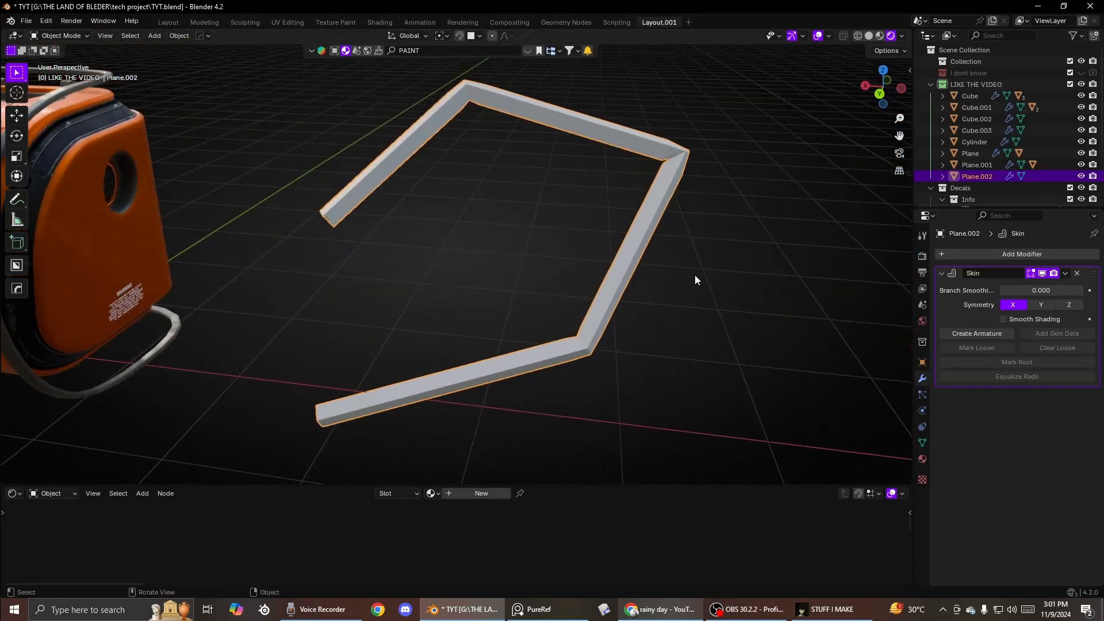
pyautogui.press('q')
pyautogui.moveTo(657, 326)
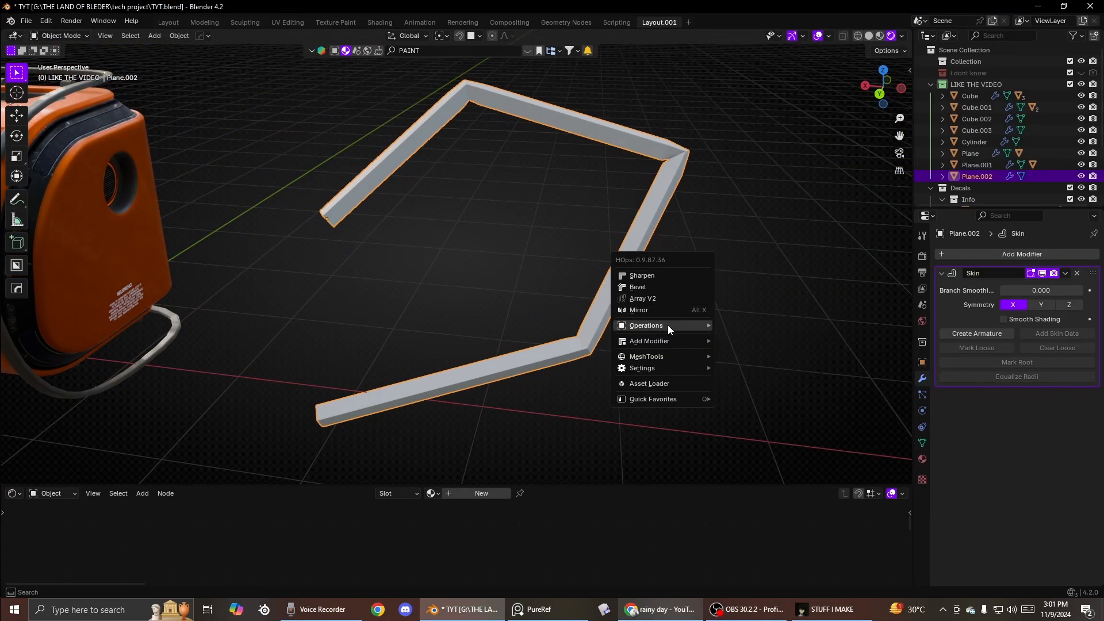
pyautogui.click(933, 378)
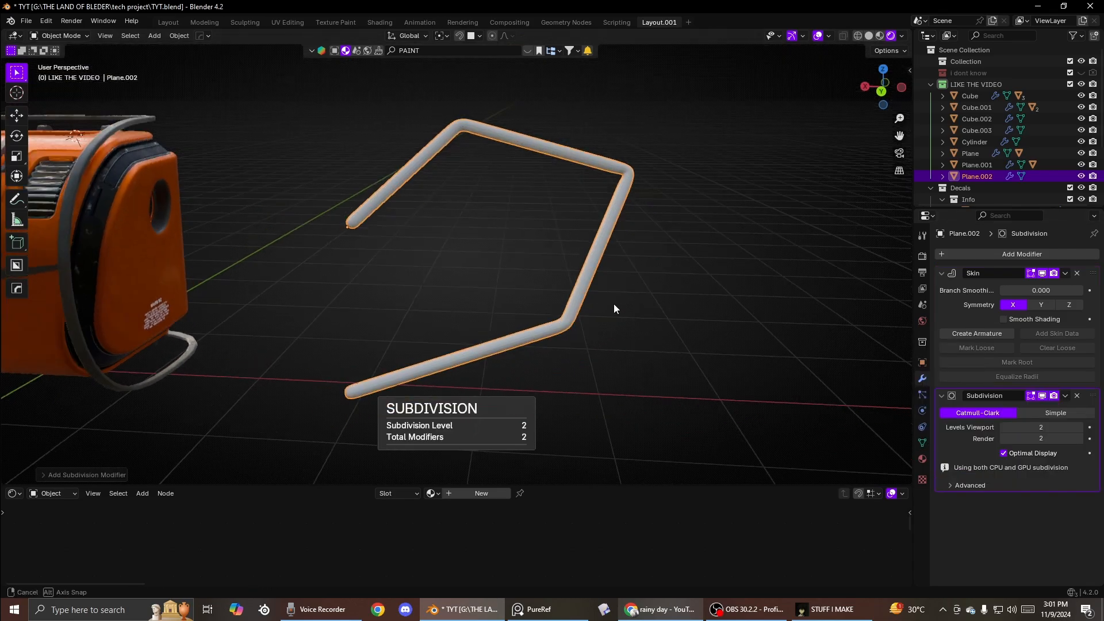
# - Apply Shade Auto Smooth to the skinned path
pyautogui.scroll(5, 613, 304)
pyautogui.rightClick(599, 303)
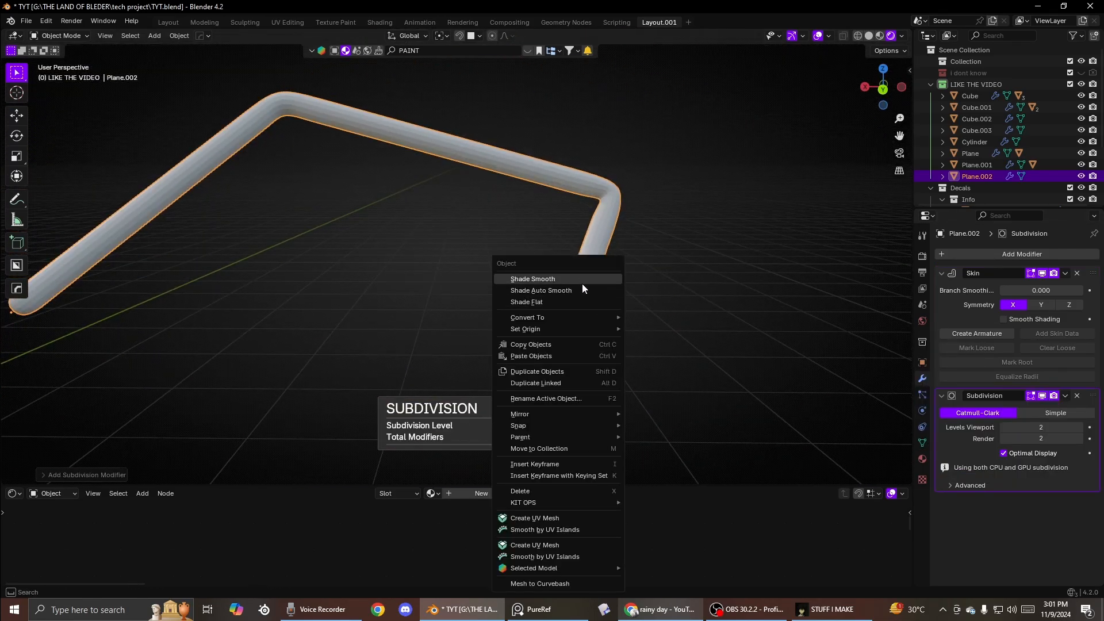
pyautogui.click(585, 286)
pyautogui.scroll(-4, 496, 276)
pyautogui.keyDown('alt'); pyautogui.moveTo(496, 276); pyautogui.dragTo(493, 290, button='middle'); pyautogui.keyUp('alt')
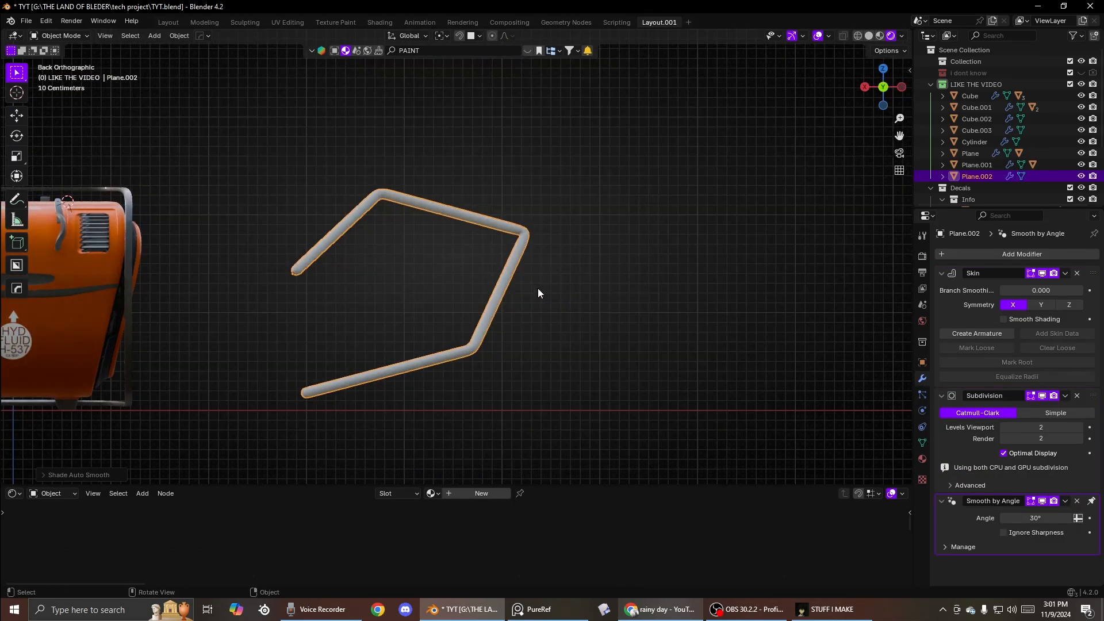
# - In Edit Mode, rotate part of the path about -65.5 degrees, then return to Object Mode
pyautogui.press('Tab')
pyautogui.press('r')
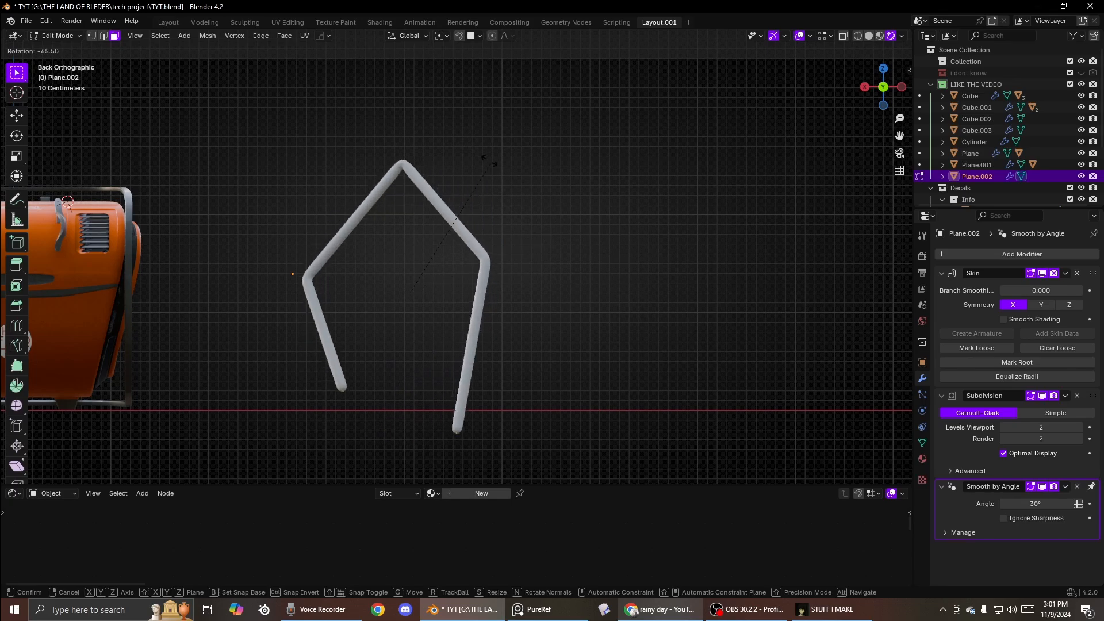
pyautogui.click(488, 162)
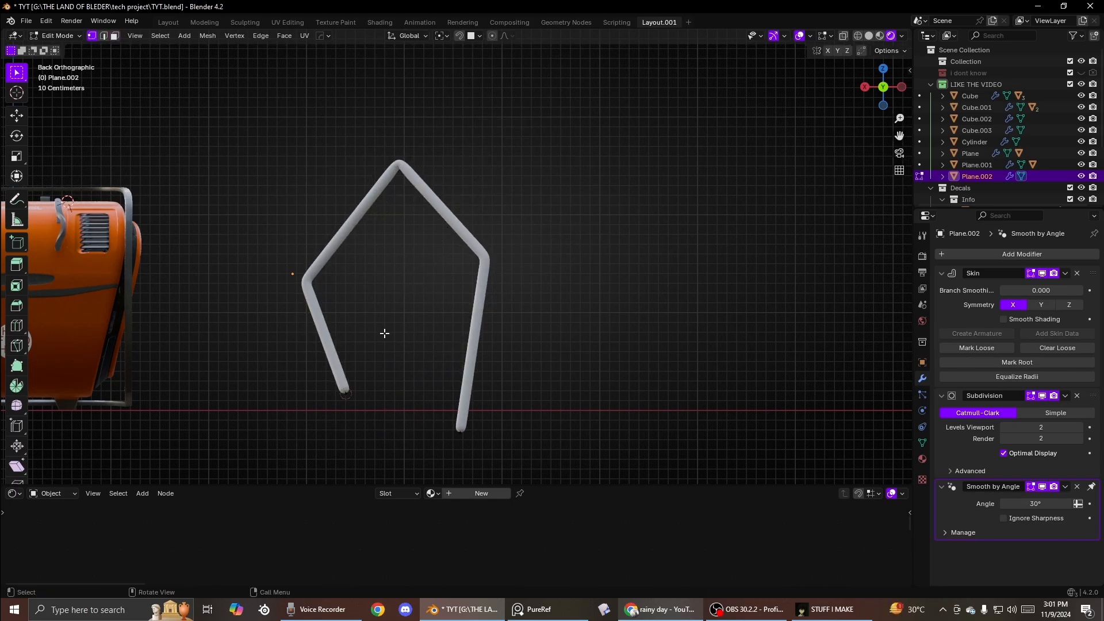
pyautogui.keyDown('shift'); pyautogui.moveTo(360, 391); pyautogui.dragTo(408, 284, button='middle'); pyautogui.keyUp('shift')
pyautogui.press('Tab')
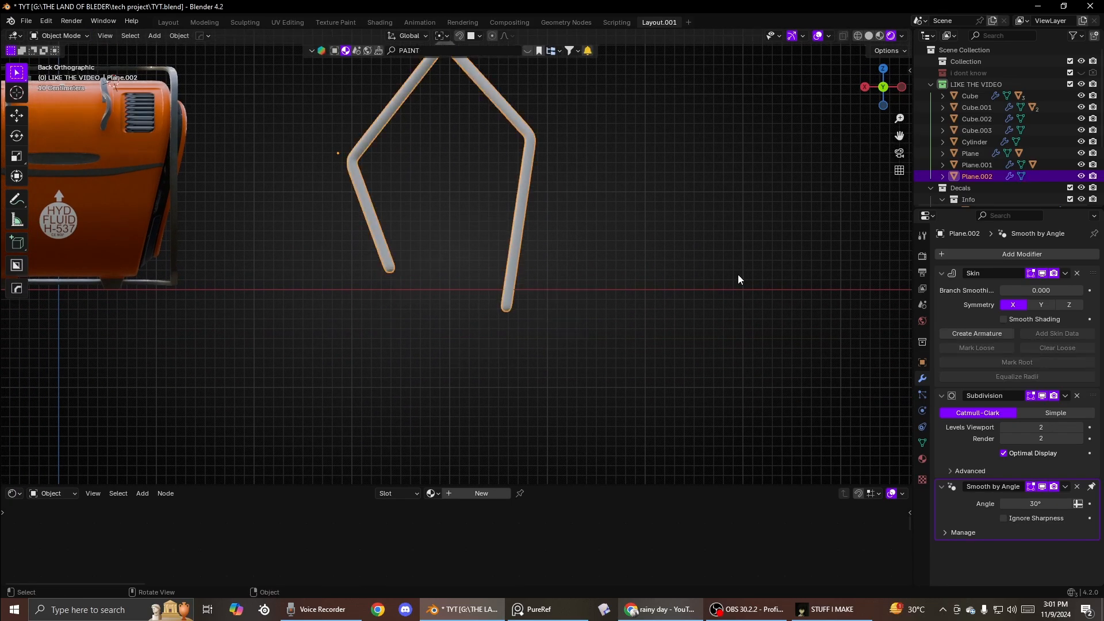
# - Create an armature from the Skin modifier and select one of its bones in Pose Mode
pyautogui.click(975, 333)
pyautogui.moveTo(561, 240); pyautogui.dragTo(500, 250, button='middle')
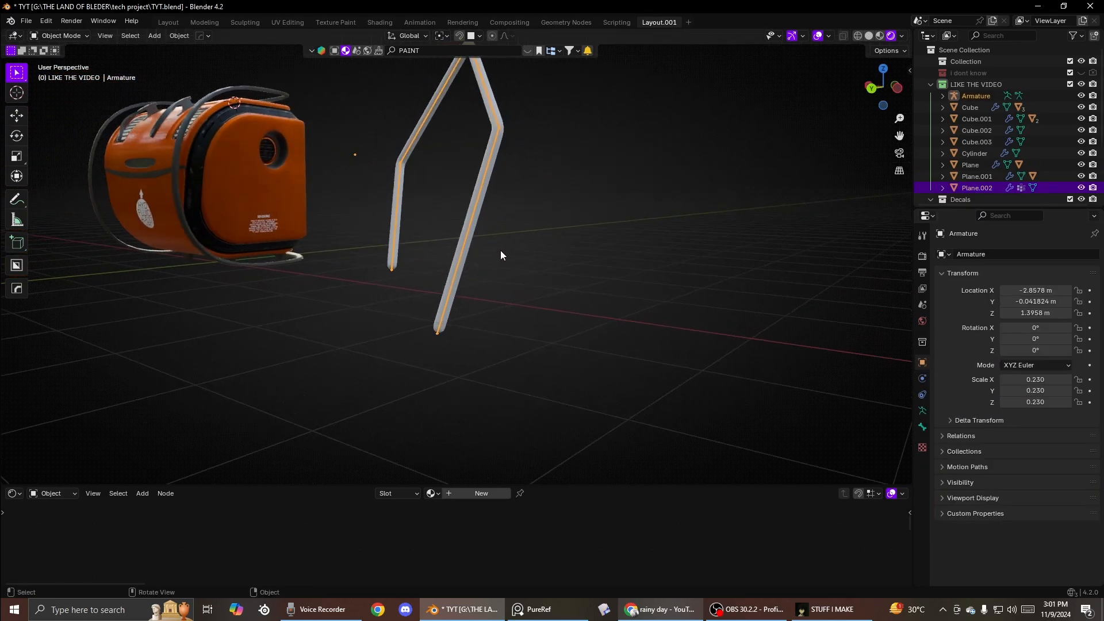
pyautogui.hotkey('ctrl', 'Tab')
pyautogui.click(481, 204)
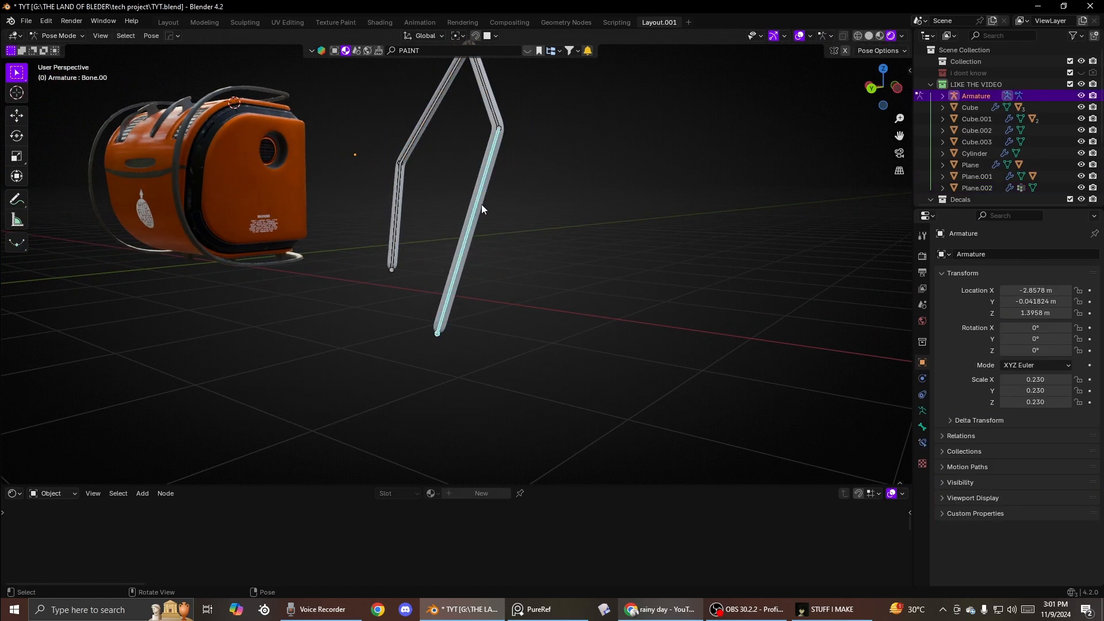
# - Rotate the selected bone about -20 degrees to swing the path's leg
pyautogui.press('r')
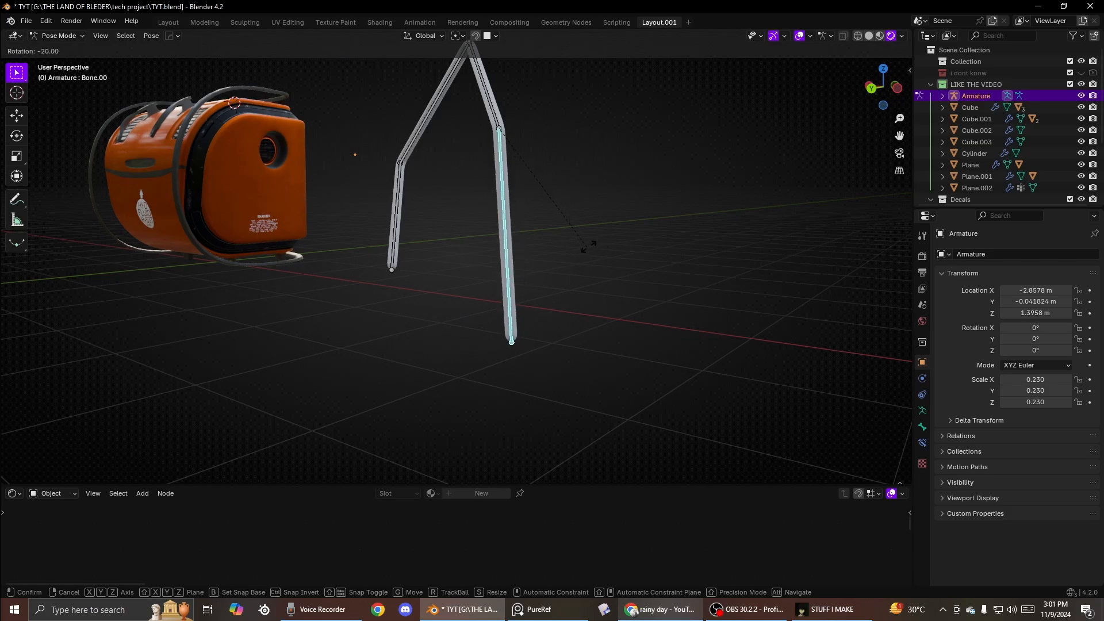
pyautogui.hotkey('shift', 'z')
pyautogui.click(537, 268)
pyautogui.rightClick(537, 268)
pyautogui.press('r')
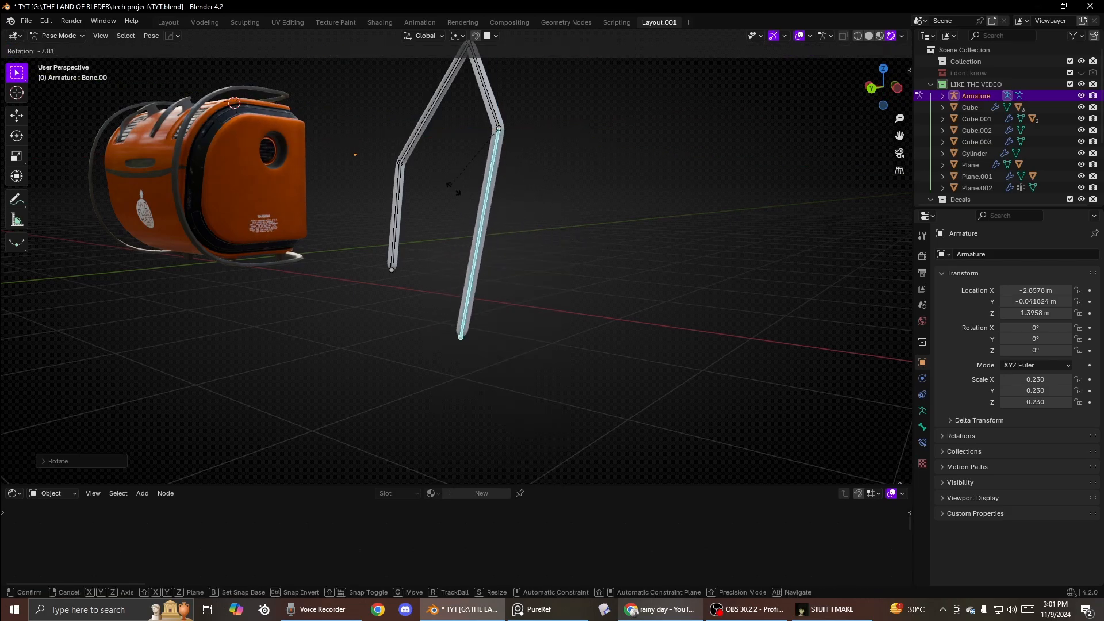
pyautogui.press('r')
pyautogui.rightClick(526, 157)
# - Rotate the upper-left bone about -21 degrees and leave Pose Mode
pyautogui.moveTo(402, 205)
pyautogui.mouseDown(button='middle')
pyautogui.moveTo(470, 278)
pyautogui.moveTo(407, 187)
pyautogui.mouseUp(button='middle')
pyautogui.press('r')
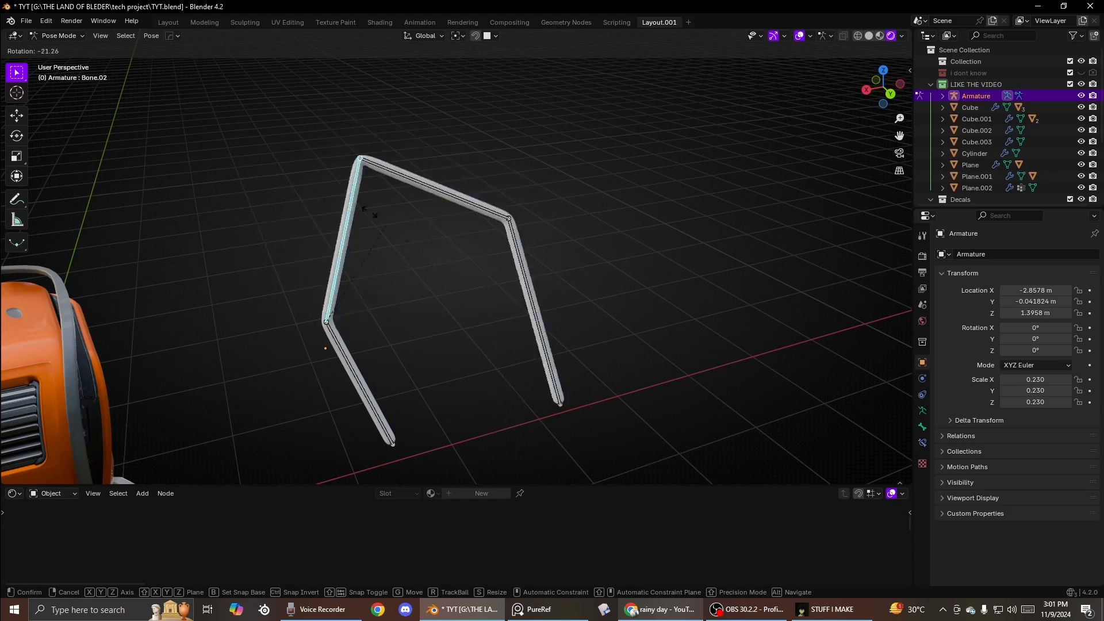
pyautogui.click(526, 135)
pyautogui.hotkey('ctrl', 'Tab')
# - Enter Edit Mode on the skinned mesh and extrude two more segments from its lower end
pyautogui.click(478, 253)
pyautogui.press('Tab')
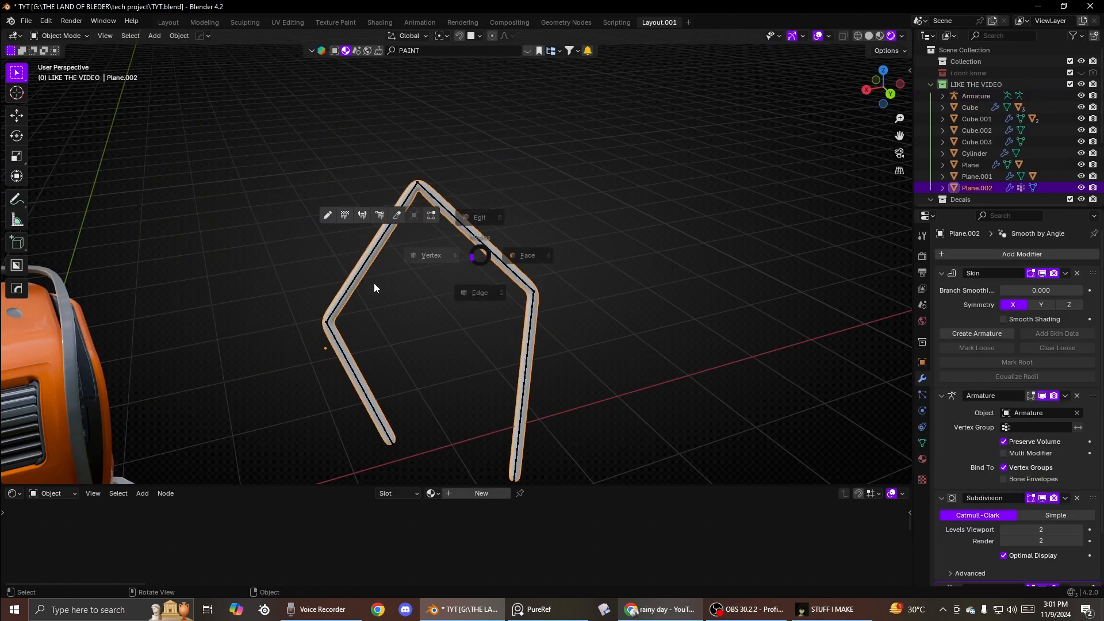
pyautogui.click(375, 283)
pyautogui.keyDown('shift'); pyautogui.moveTo(486, 453); pyautogui.dragTo(487, 378, button='middle'); pyautogui.keyUp('shift')
pyautogui.press('e')
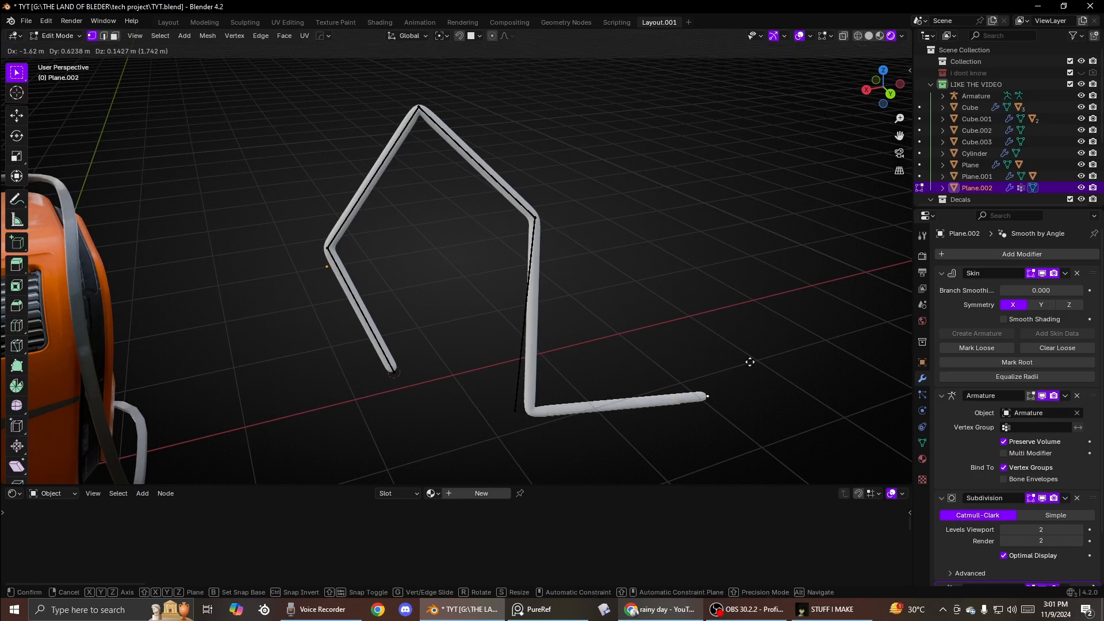
pyautogui.click(752, 236)
pyautogui.press('e')
pyautogui.click(699, 133)
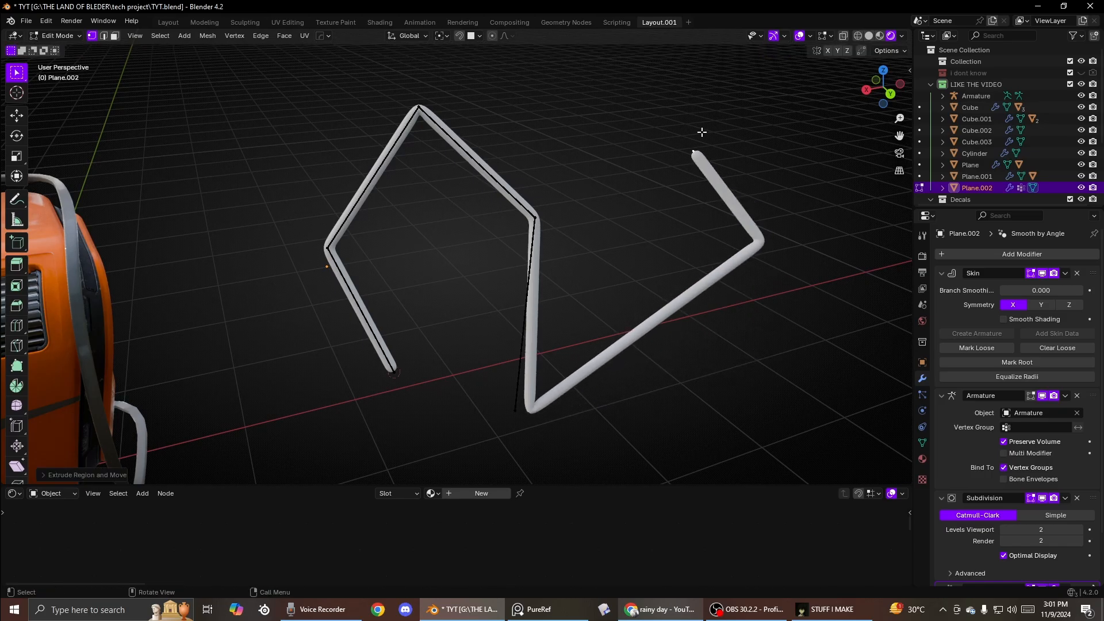
# - Extrude two more segments from the path's upper end and leave Edit Mode
pyautogui.keyDown('shift'); pyautogui.moveTo(700, 133); pyautogui.dragTo(619, 280, button='middle'); pyautogui.keyUp('shift')
pyautogui.press('e')
pyautogui.click(531, 178)
pyautogui.press('e')
pyautogui.click(704, 157)
pyautogui.press('Tab')
# - Select the old armature and delete it
pyautogui.click(604, 199)
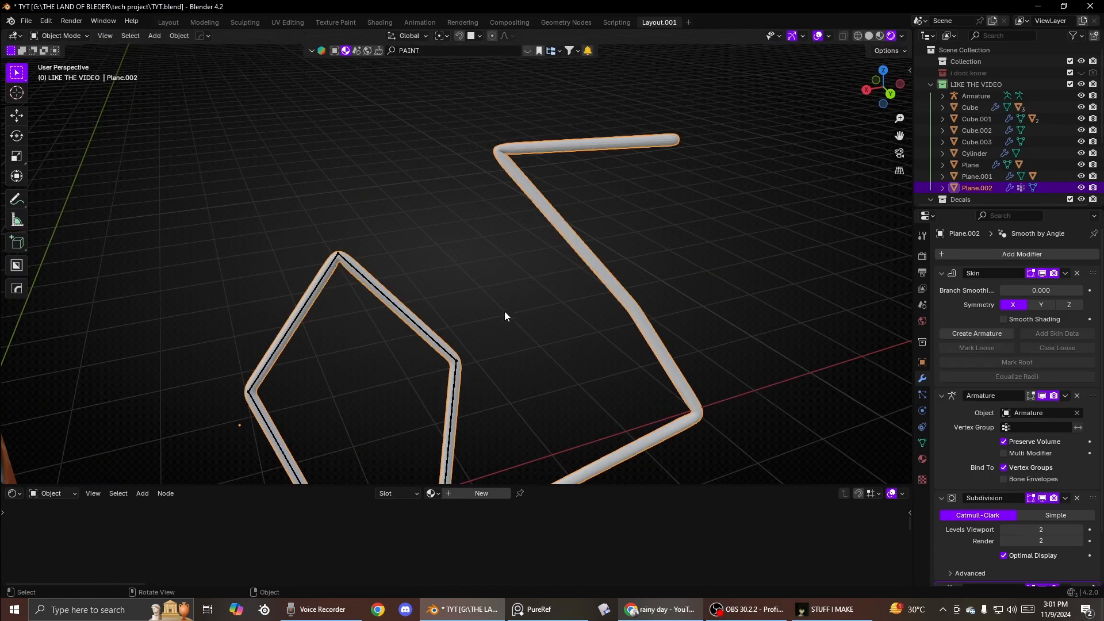
pyautogui.keyDown('shift'); pyautogui.moveTo(467, 374); pyautogui.dragTo(489, 256, button='middle'); pyautogui.keyUp('shift')
pyautogui.click(478, 278)
pyautogui.press('Delete')
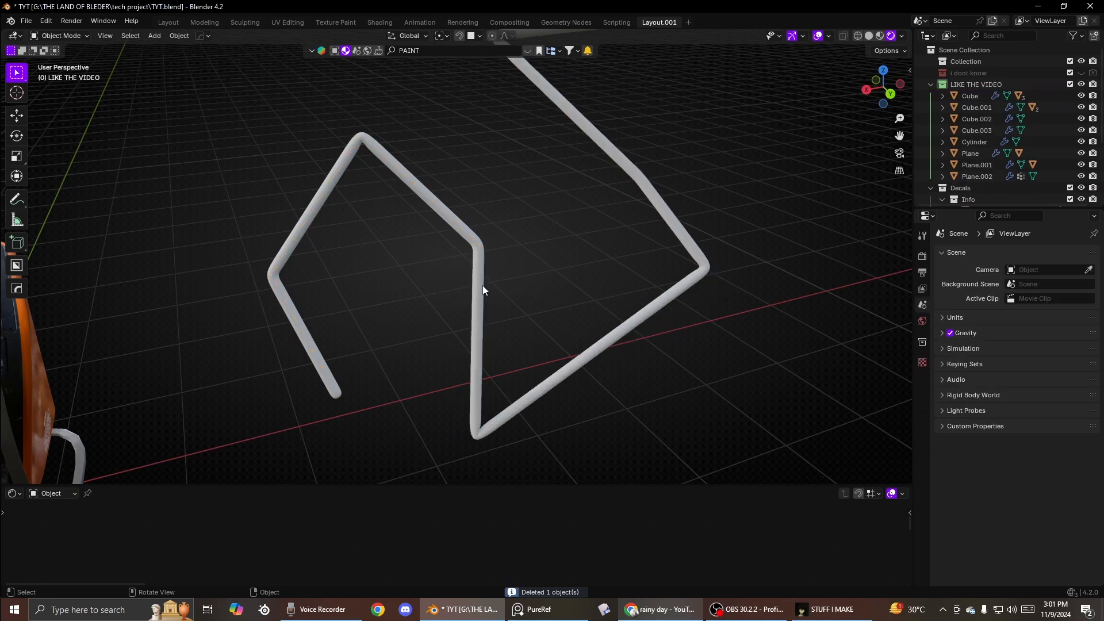
# - Create a new armature from the skinned path's Skin modifier and try rotating its top bone in Pose Mode
pyautogui.click(481, 285)
pyautogui.click(971, 335)
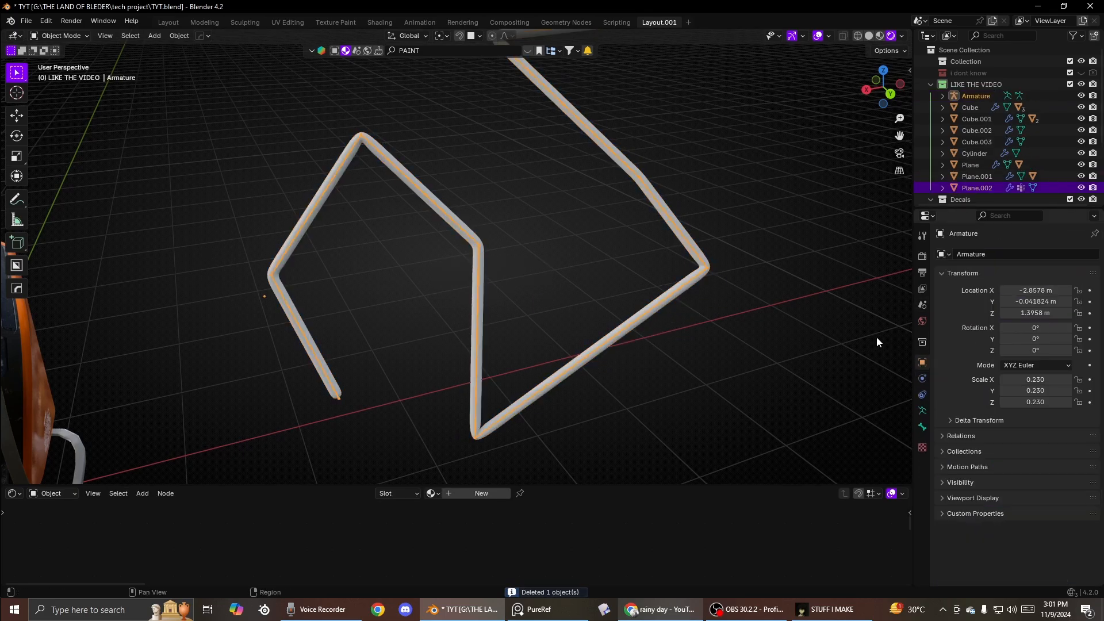
pyautogui.keyDown('shift'); pyautogui.moveTo(685, 214); pyautogui.dragTo(500, 251, button='middle'); pyautogui.keyUp('shift')
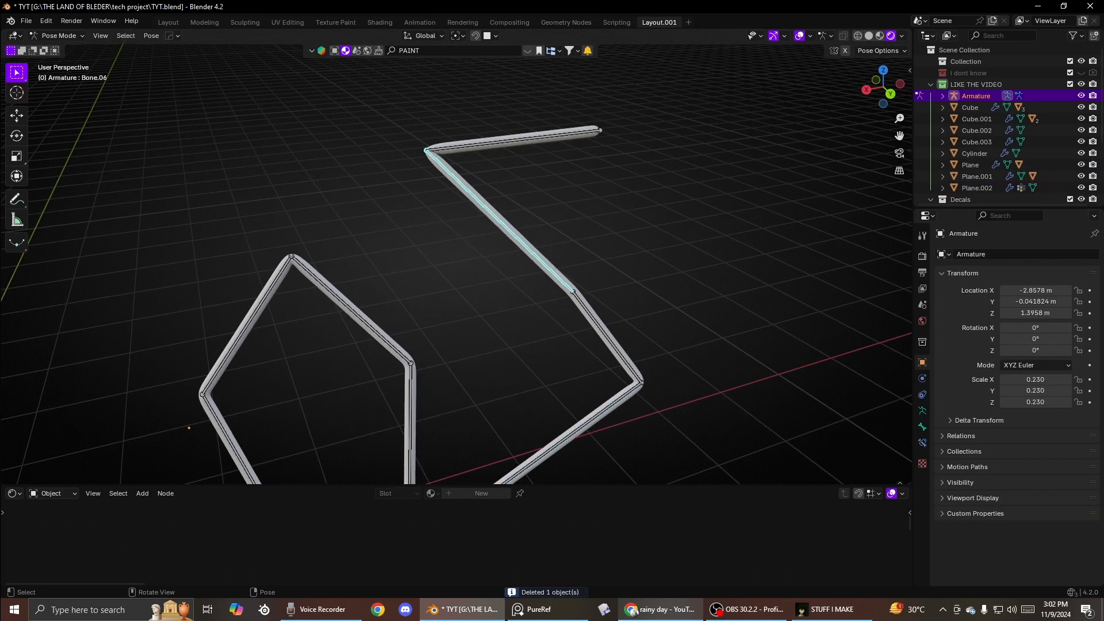
pyautogui.press('r')
pyautogui.rightClick(614, 244)
pyautogui.rightClick(614, 244)
pyautogui.click(528, 142)
pyautogui.press('r')
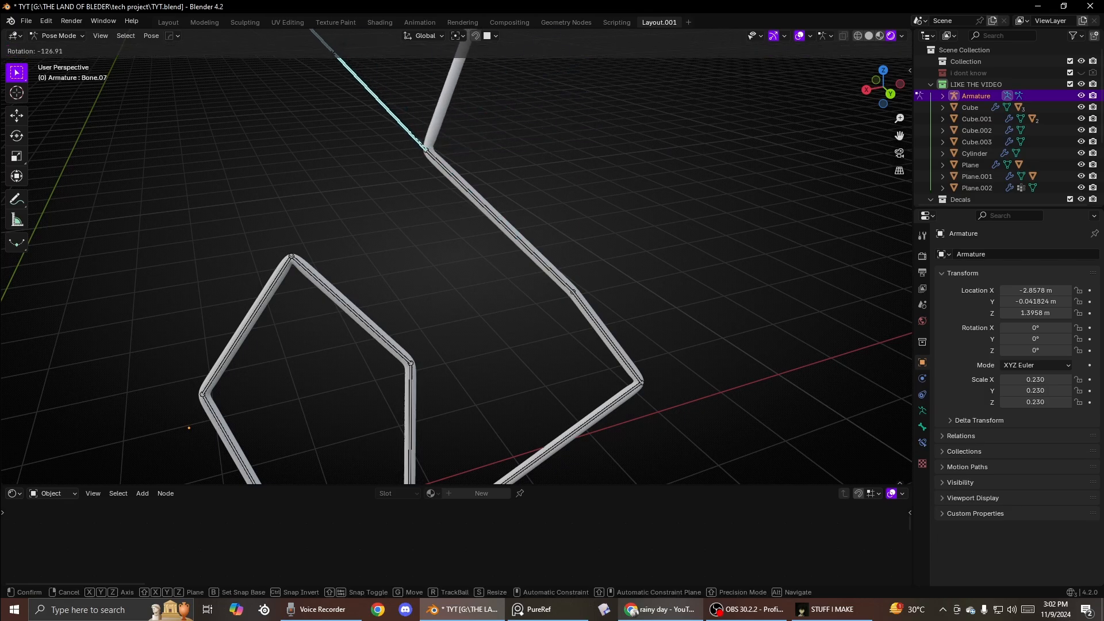
pyautogui.click(463, 171)
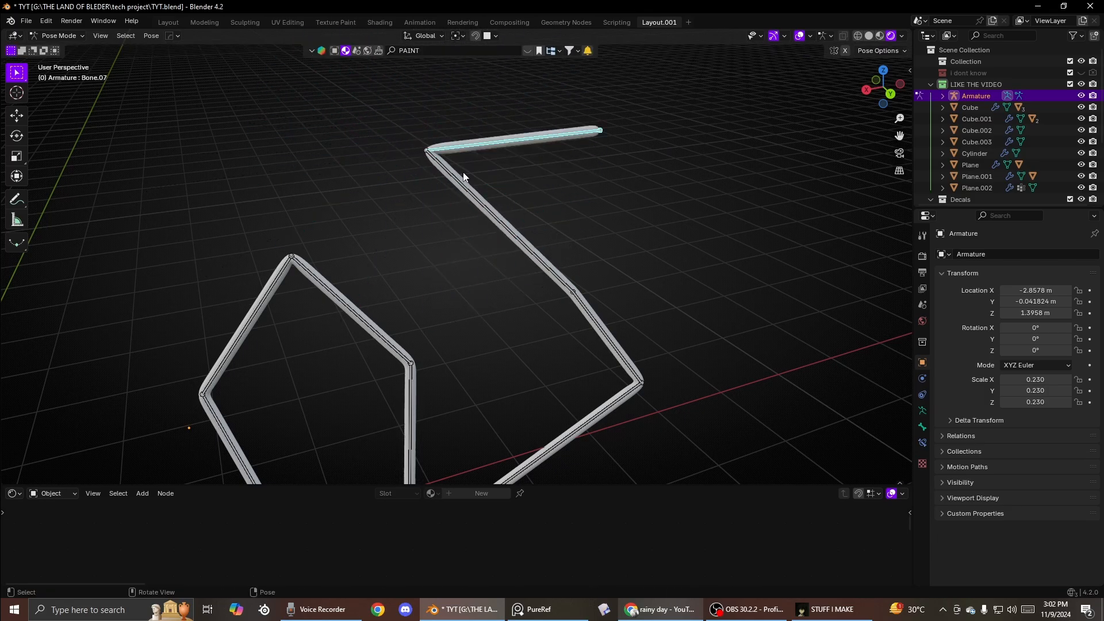
# - Rotate the upper-left bone about 16 degrees
pyautogui.click(363, 314)
pyautogui.press('r')
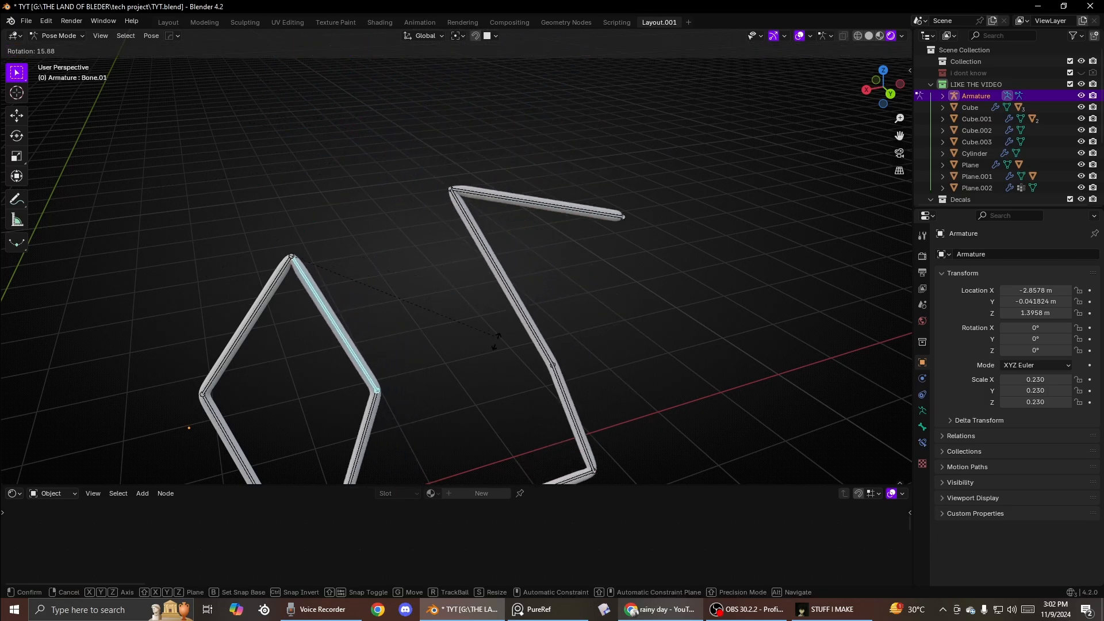
pyautogui.click(299, 199)
# - Rotate a middle bone of the right leg about -77 degrees
pyautogui.scroll(-4, 345, 221)
pyautogui.press('r')
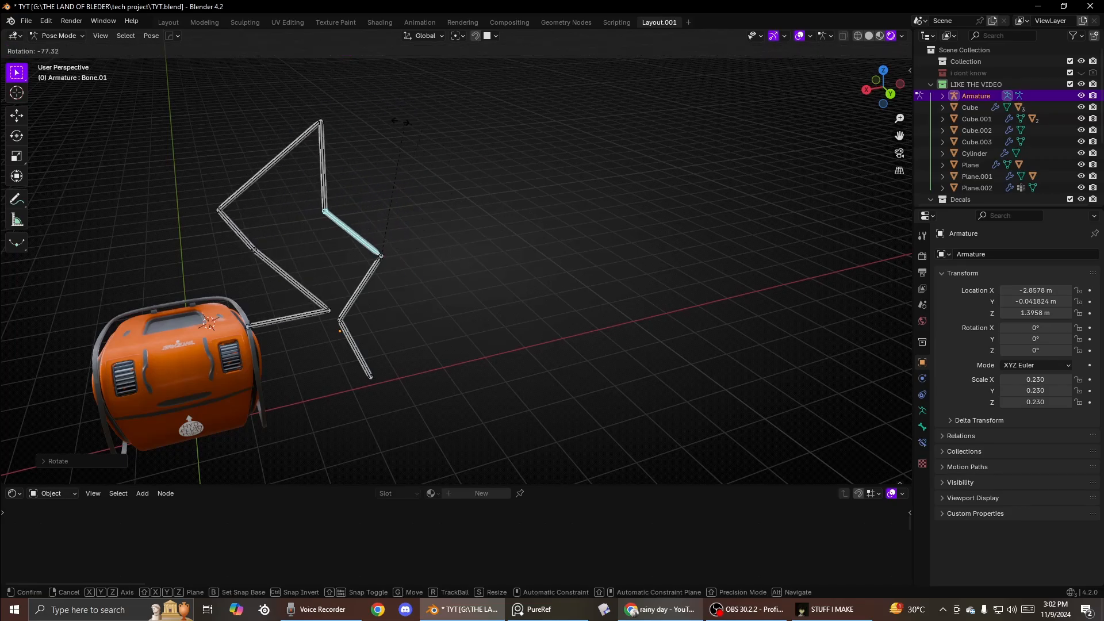
pyautogui.click(441, 216)
# - Leave Pose Mode and delete both the armature and the skinned path
pyautogui.hotkey('ctrl', 'Tab')
pyautogui.press('x')
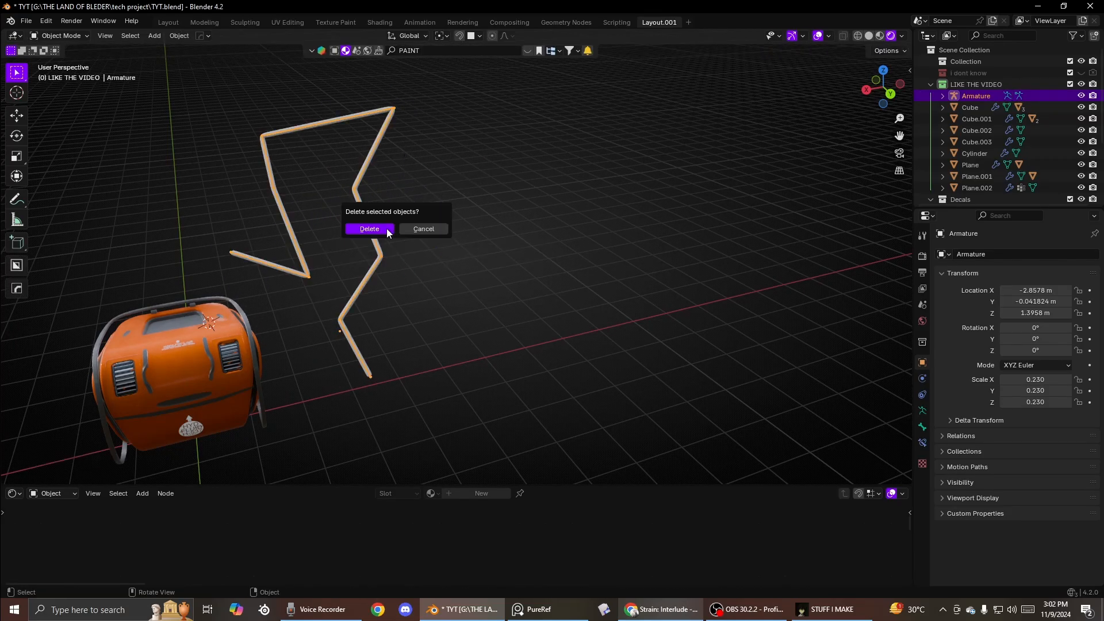
pyautogui.click(387, 228)
pyautogui.click(398, 258)
pyautogui.press('x')
pyautogui.click(398, 261)
pyautogui.scroll(-3, 398, 260)
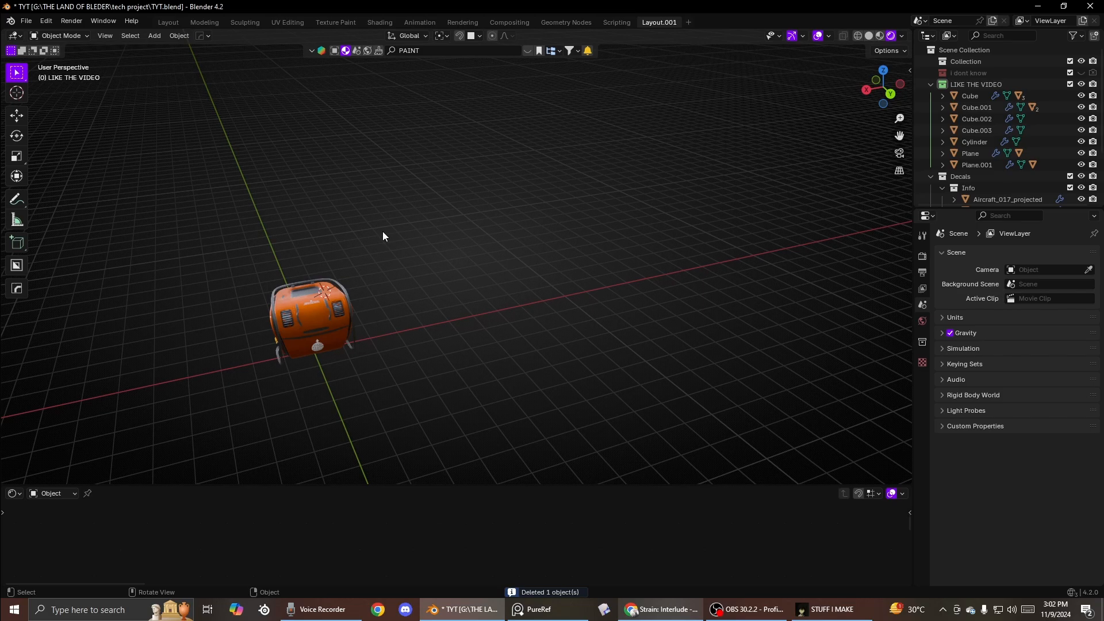
# - Paste the copied skinned path back into the scene and enter its Edit Mode
pyautogui.moveTo(383, 236); pyautogui.dragTo(613, 385, button='middle')
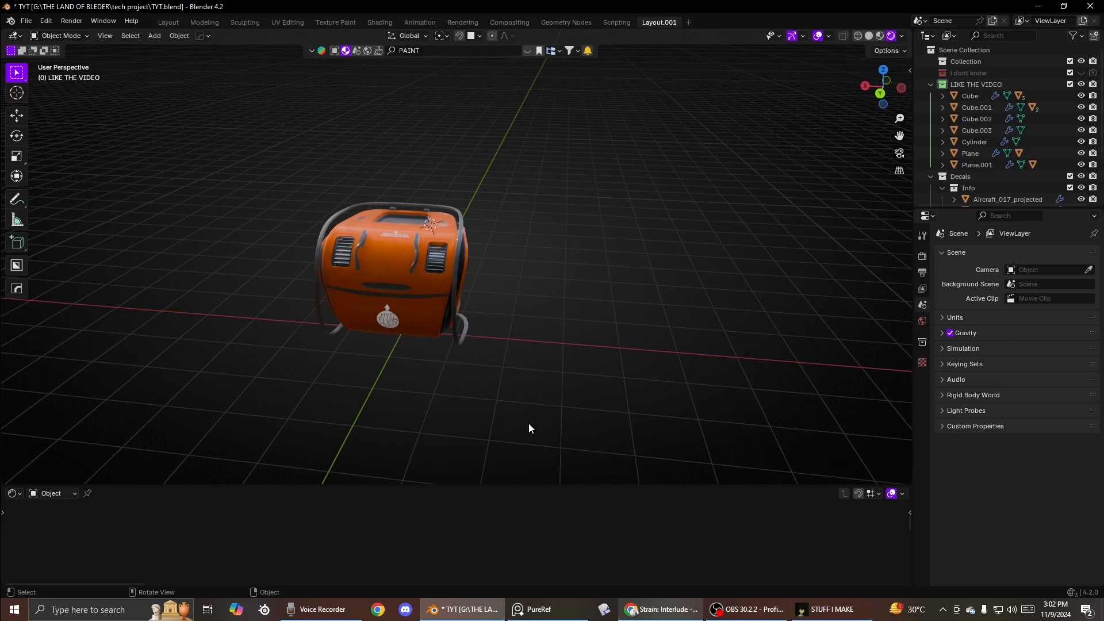
pyautogui.hotkey('ctrl', 'v')
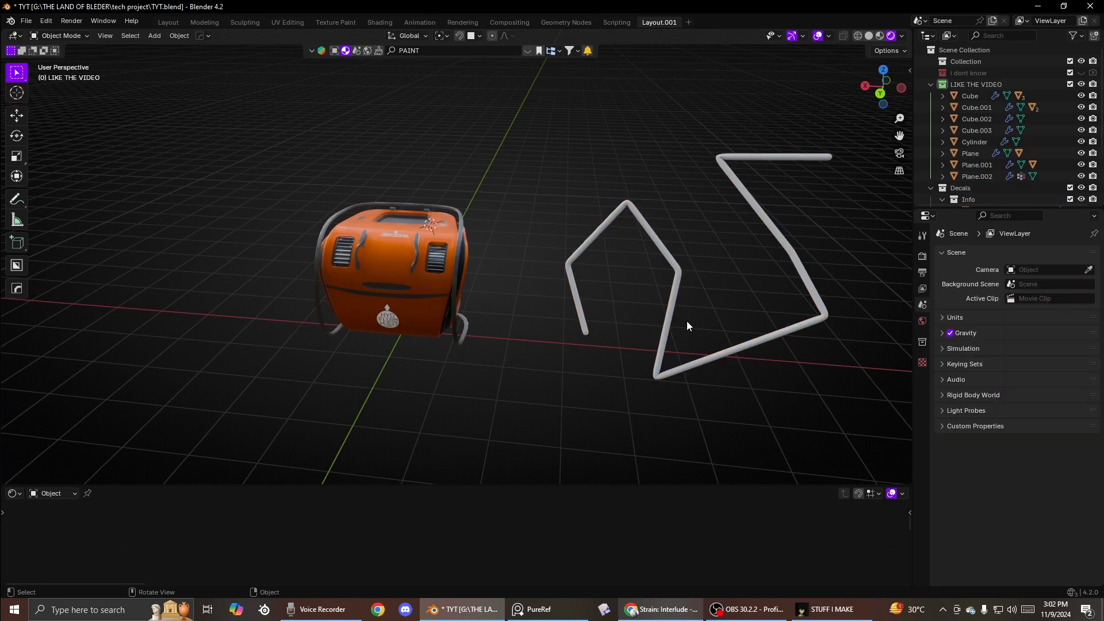
pyautogui.moveTo(686, 321); pyautogui.dragTo(606, 295, button='middle')
pyautogui.click(605, 295)
pyautogui.press('Tab')
# - Resize the skin radius of the path's vertices, thickening the right V-shaped section
pyautogui.scroll(3, 489, 313)
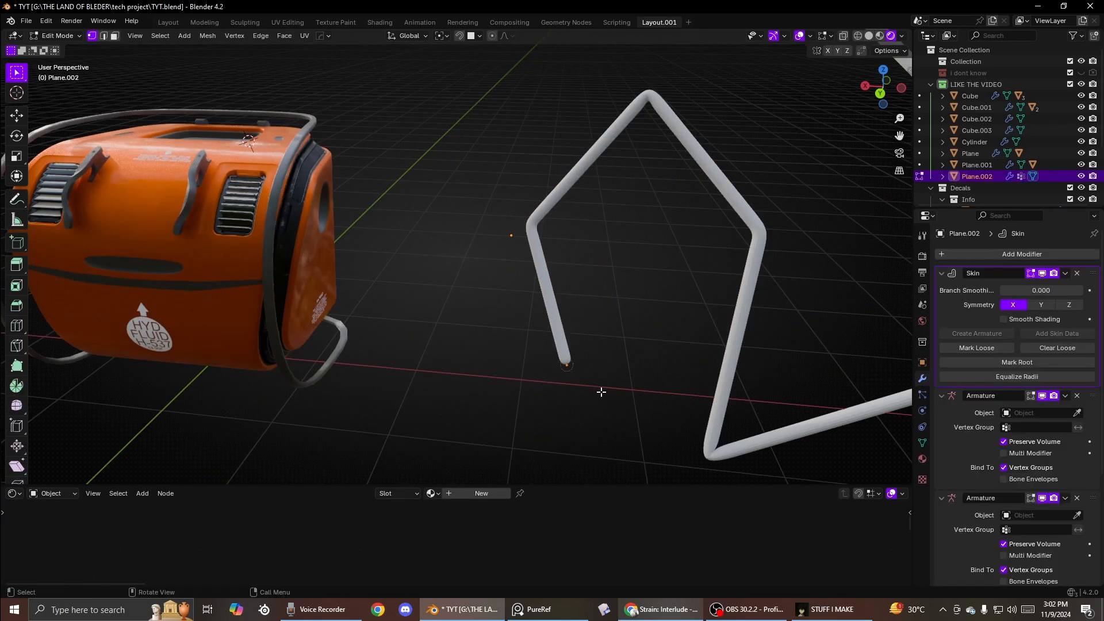
pyautogui.scroll(-3, 601, 392)
pyautogui.press('s')
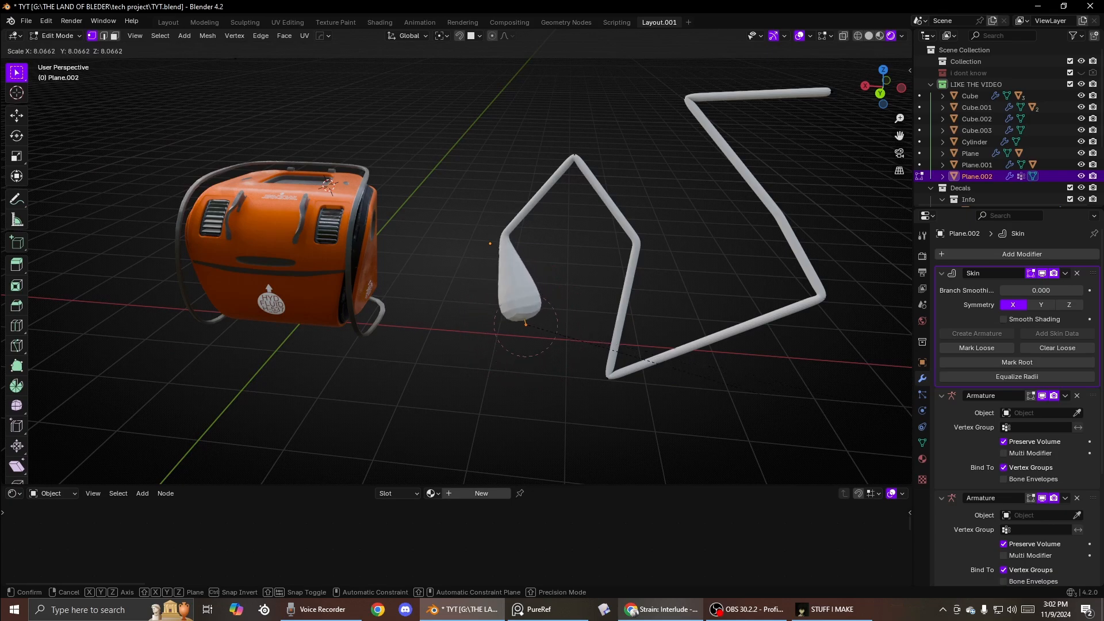
pyautogui.click(713, 311)
pyautogui.moveTo(665, 274); pyautogui.dragTo(667, 275)
pyautogui.hotkey('ctrl', 'a')
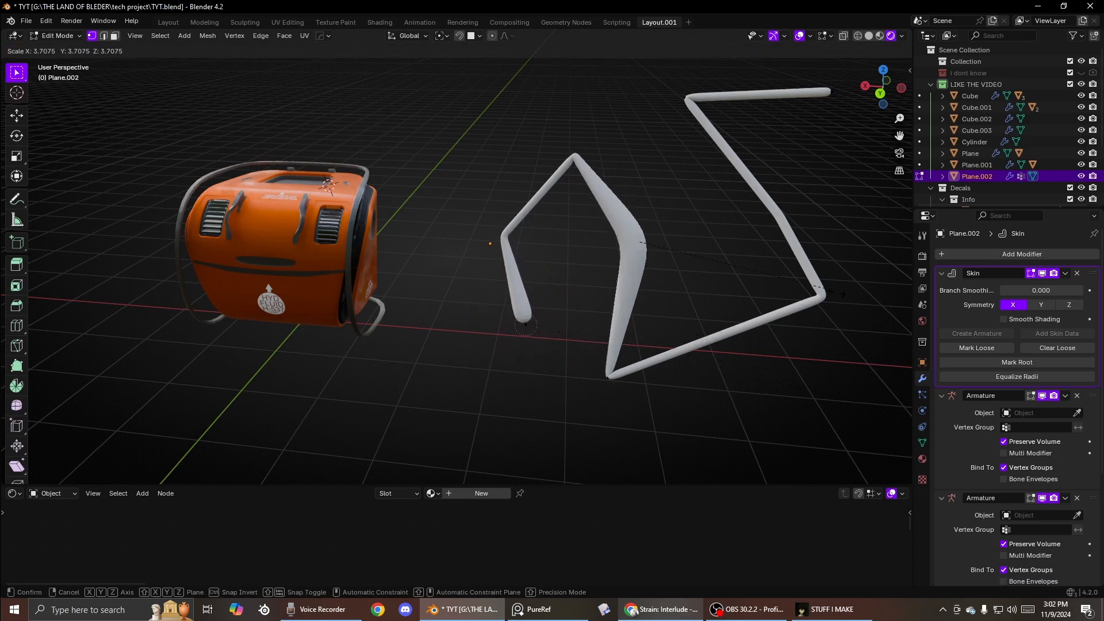
pyautogui.click(684, 259)
pyautogui.moveTo(768, 261); pyautogui.dragTo(838, 349)
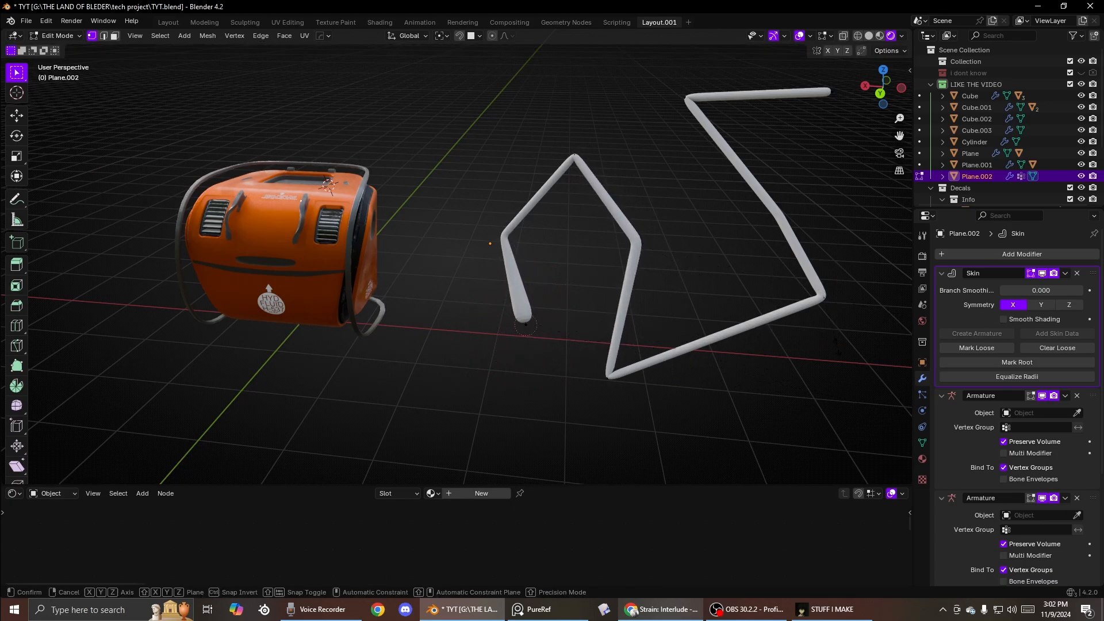
pyautogui.hotkey('ctrl', 'a')
pyautogui.click(212, 249)
# - Extrude a vertex up from the path's apex, enlarge its skin radius and extrude it sideways into a bulky head
pyautogui.keyDown('shift'); pyautogui.moveTo(558, 218); pyautogui.dragTo(470, 279, button='middle'); pyautogui.keyUp('shift')
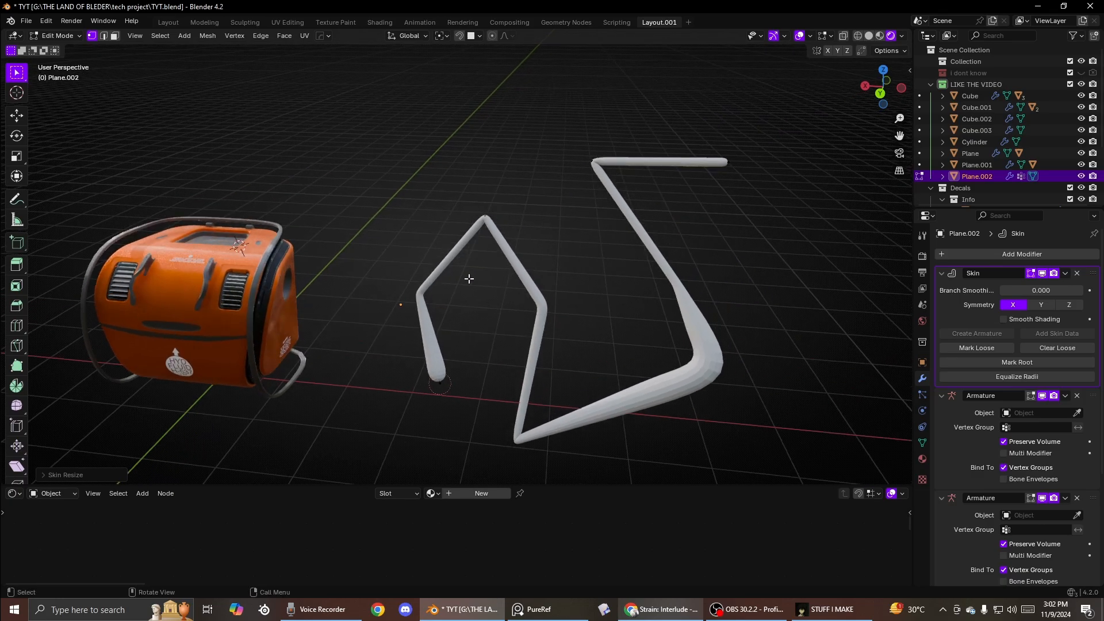
pyautogui.press('e')
pyautogui.click(492, 141)
pyautogui.hotkey('ctrl', 'a')
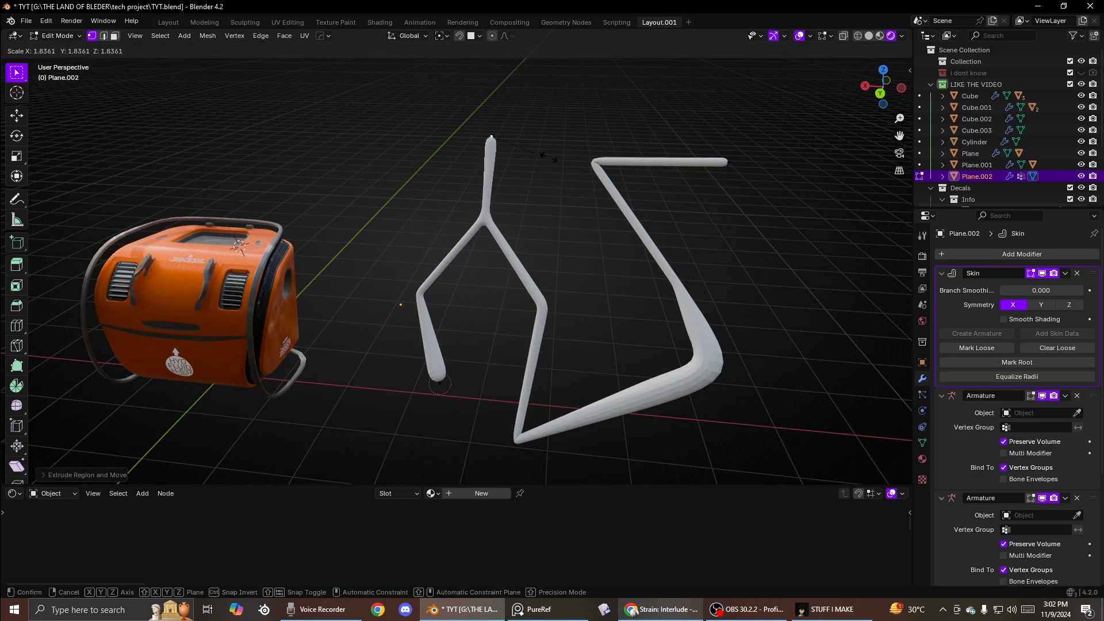
pyautogui.click(773, 271)
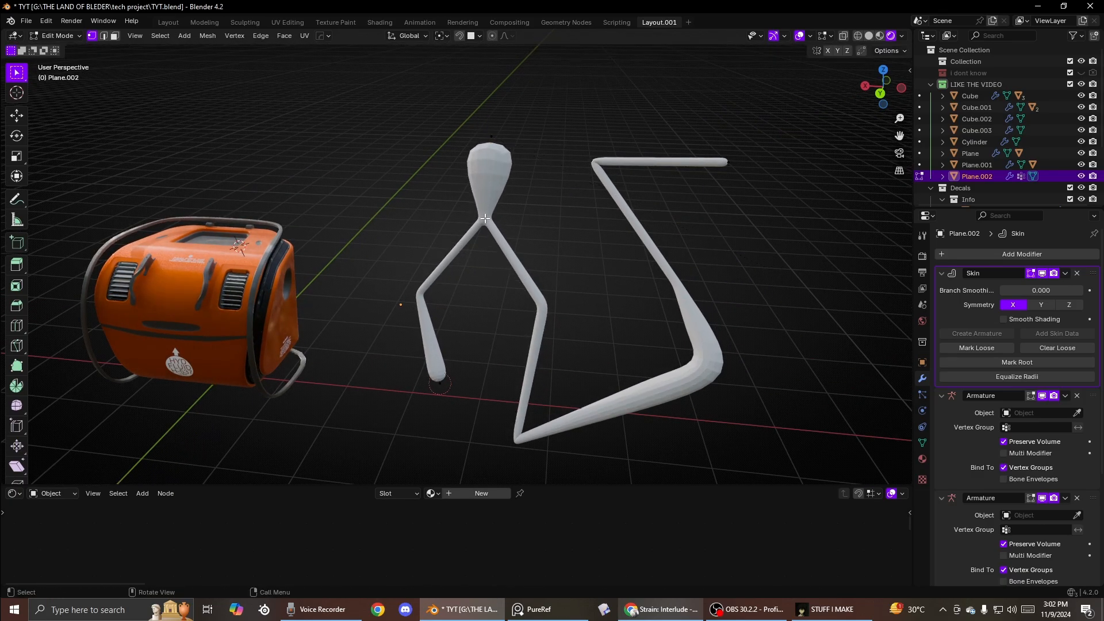
pyautogui.press('e')
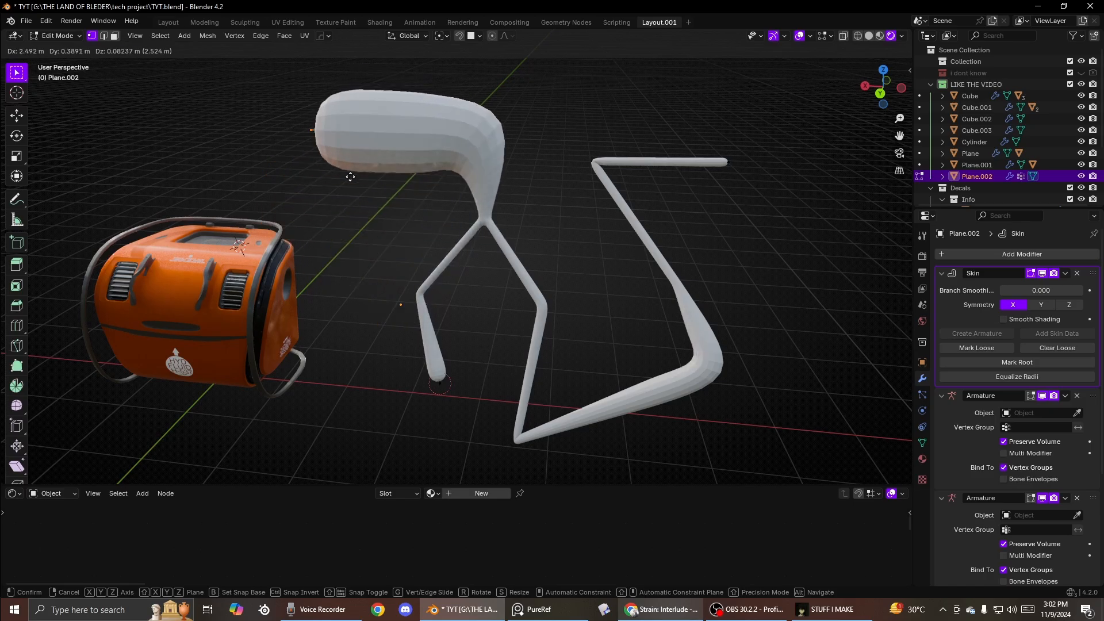
pyautogui.click(429, 229)
# - Move the path's right end vertex upward in Edit Mode
pyautogui.press('Tab')
pyautogui.scroll(-3, 493, 275)
pyautogui.moveTo(493, 274); pyautogui.dragTo(509, 248, button='middle')
pyautogui.press('Tab')
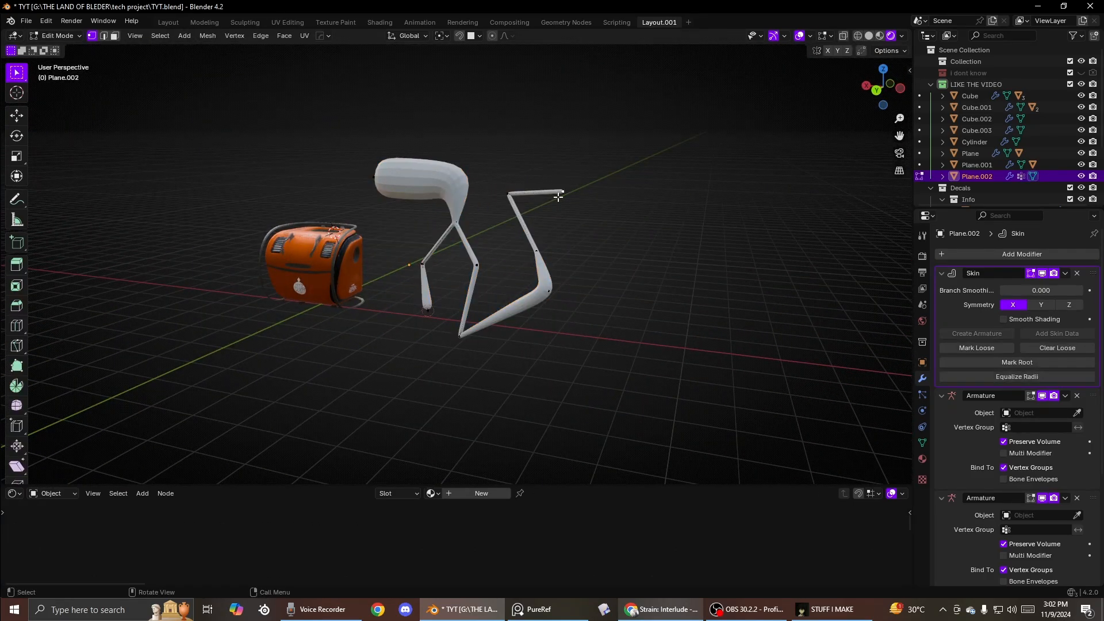
pyautogui.press('g')
pyautogui.click(539, 275)
# - Extrude five more segments from the right end into a zigzag
pyautogui.press('e')
pyautogui.click(628, 392)
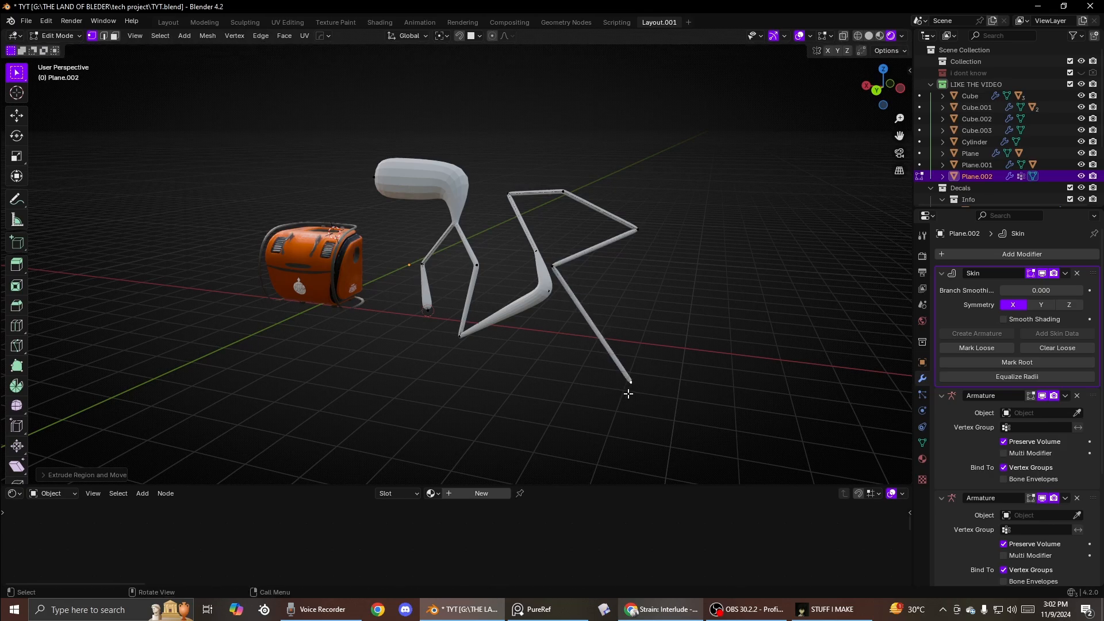
pyautogui.press('e')
pyautogui.click(686, 274)
pyautogui.press('e')
pyautogui.click(767, 296)
pyautogui.press('e')
pyautogui.click(712, 384)
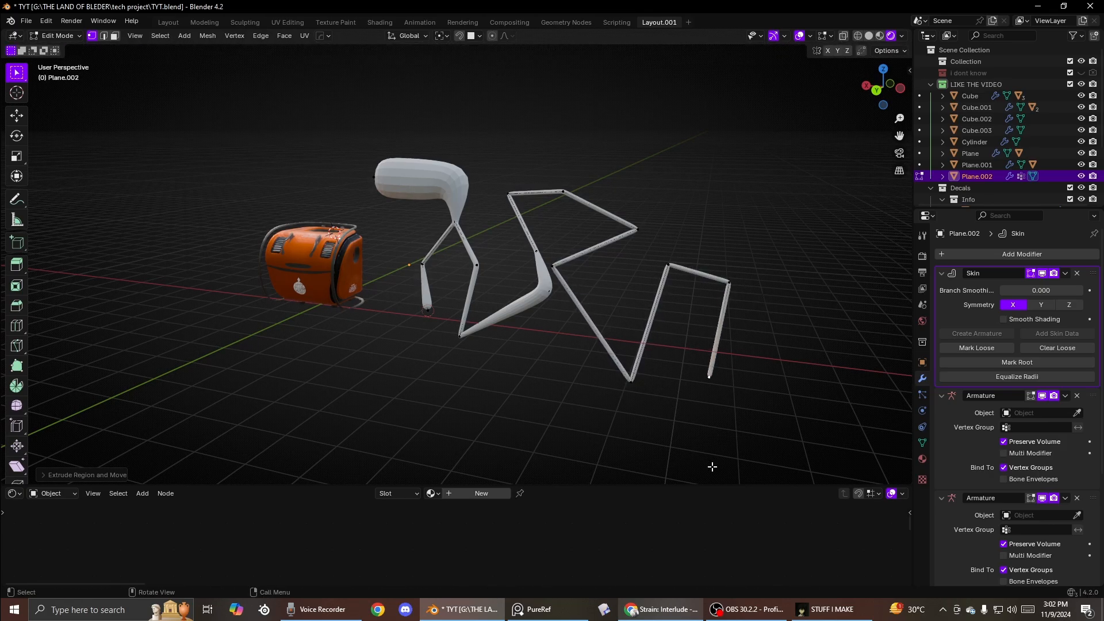
pyautogui.press('e')
pyautogui.click(631, 387)
# - Create an armature from the Skin modifier and enter its Pose Mode
pyautogui.moveTo(695, 273); pyautogui.dragTo(586, 293, button='middle')
pyautogui.hotkey('ctrl', 'Tab')
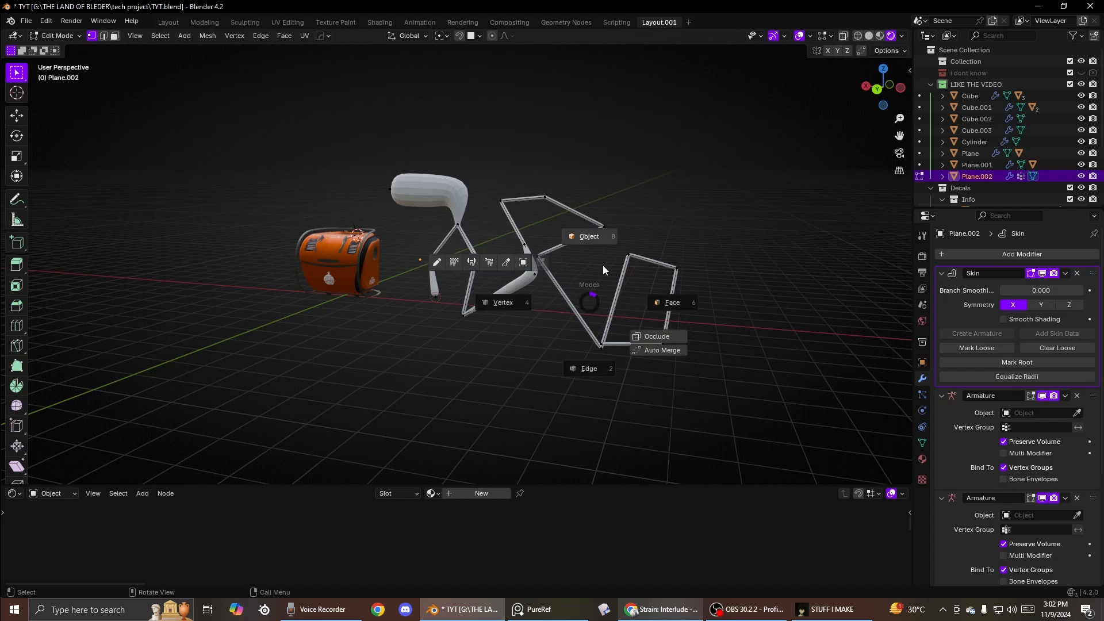
pyautogui.click(574, 295)
pyautogui.click(976, 334)
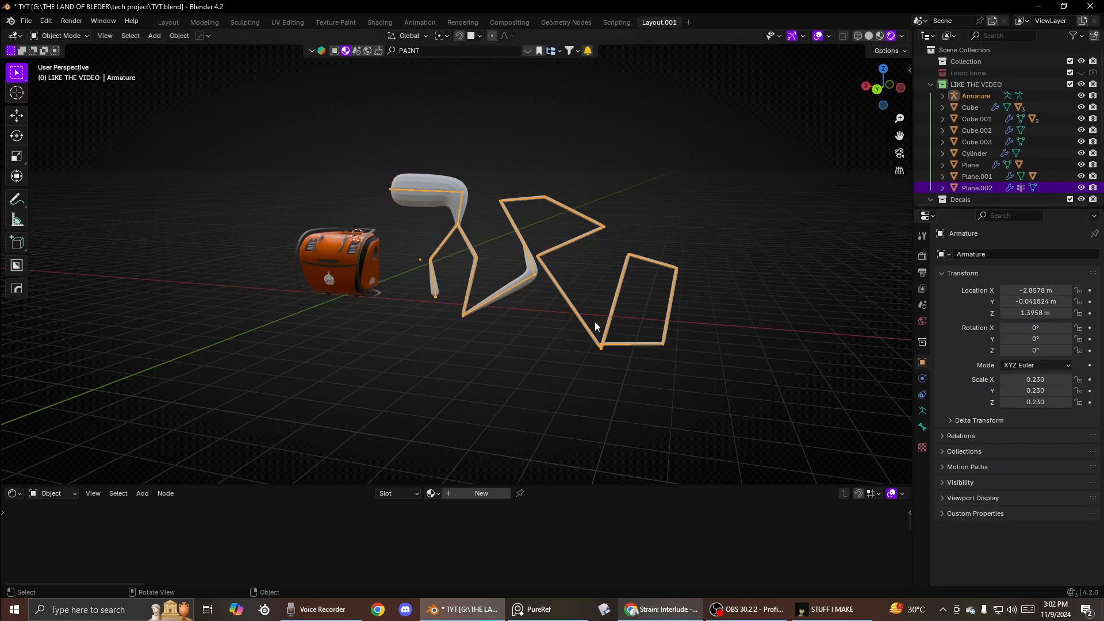
pyautogui.hotkey('ctrl', 'Tab')
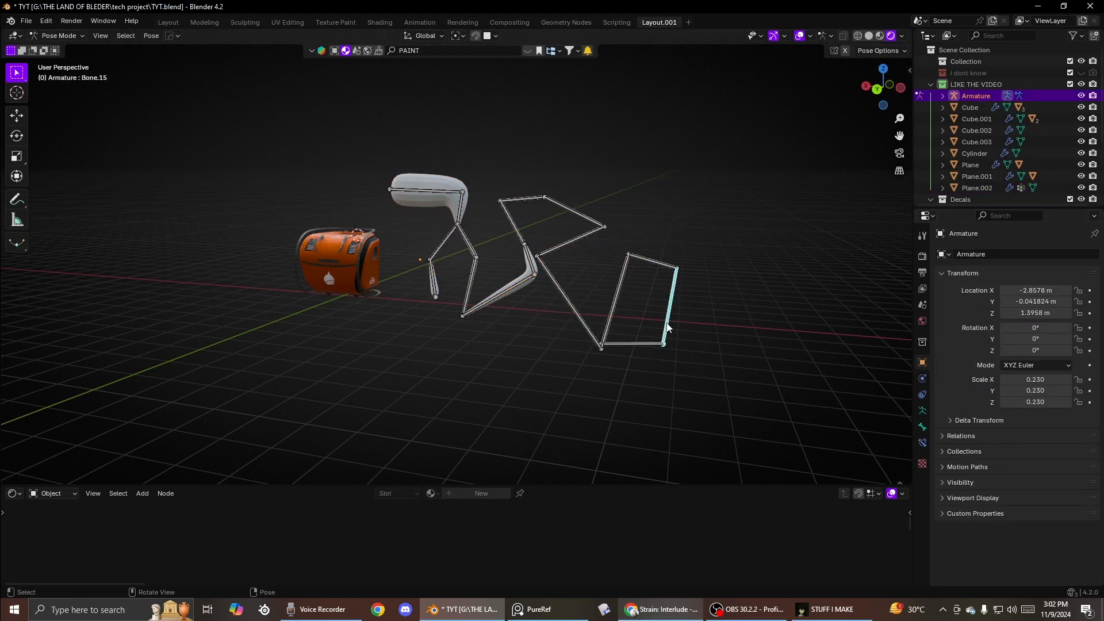
pyautogui.press('r')
pyautogui.rightClick(671, 318)
pyautogui.rightClick(671, 319)
pyautogui.click(560, 241)
pyautogui.press('r')
pyautogui.rightClick(569, 236)
pyautogui.moveTo(550, 230); pyautogui.dragTo(461, 248, button='middle')
# - Leave Pose Mode and delete the armature and the skinned character mesh
pyautogui.hotkey('ctrl', 'Tab')
pyautogui.click(532, 201)
pyautogui.press('x')
pyautogui.click(529, 205)
pyautogui.click(516, 211)
pyautogui.press('Delete')
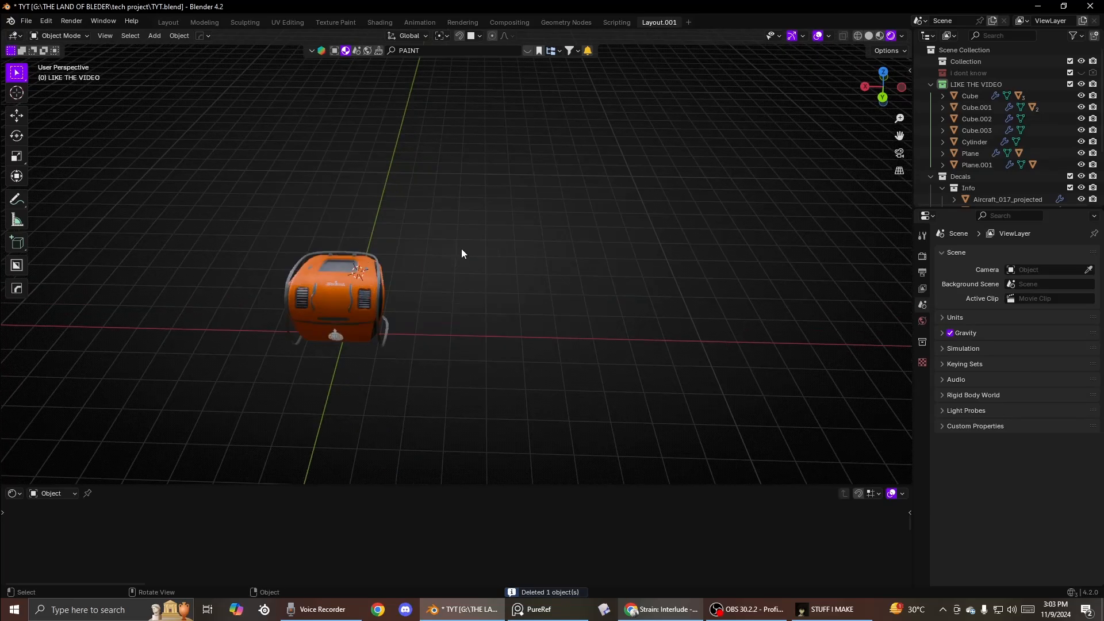
# - Add a cube and move it beside the orange box
pyautogui.hotkey('shift', 'a')
pyautogui.click(593, 265)
pyautogui.press('g')
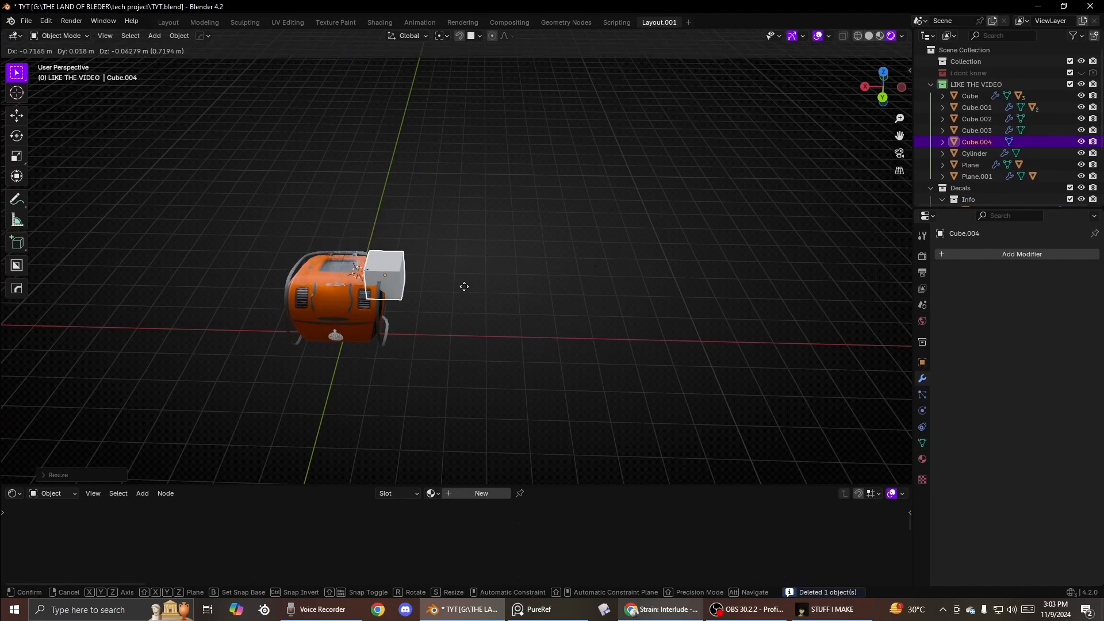
pyautogui.scroll(3, 764, 374)
pyautogui.click(889, 343)
pyautogui.keyDown('shift'); pyautogui.moveTo(888, 343); pyautogui.dragTo(660, 291, button='middle'); pyautogui.keyUp('shift')
pyautogui.scroll(5, 666, 302)
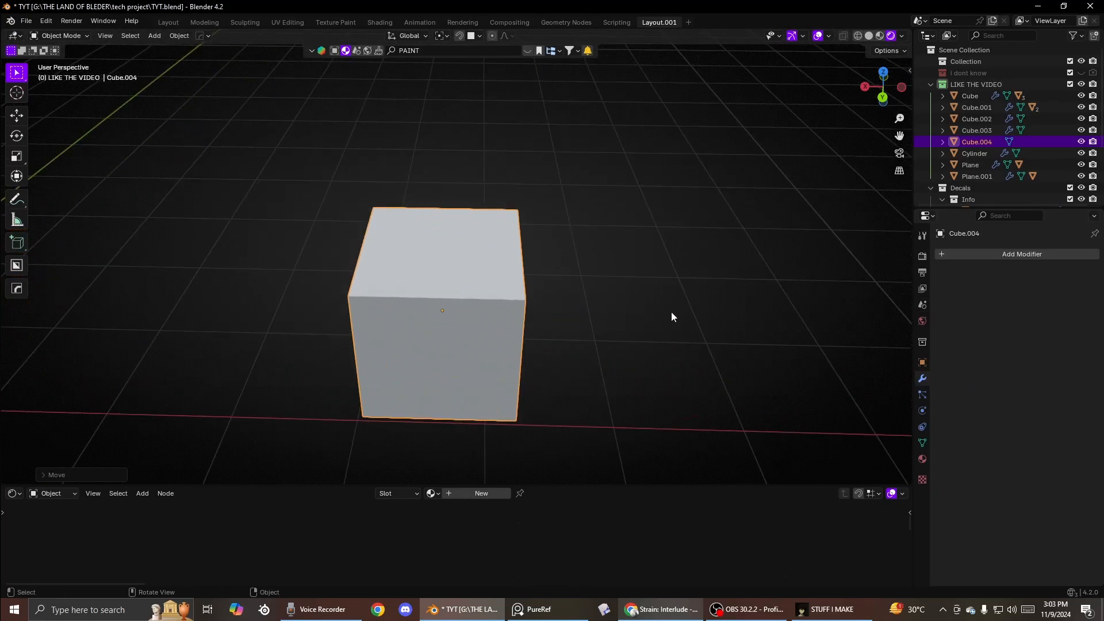
# - Add a Cast modifier to the cube
pyautogui.click(979, 254)
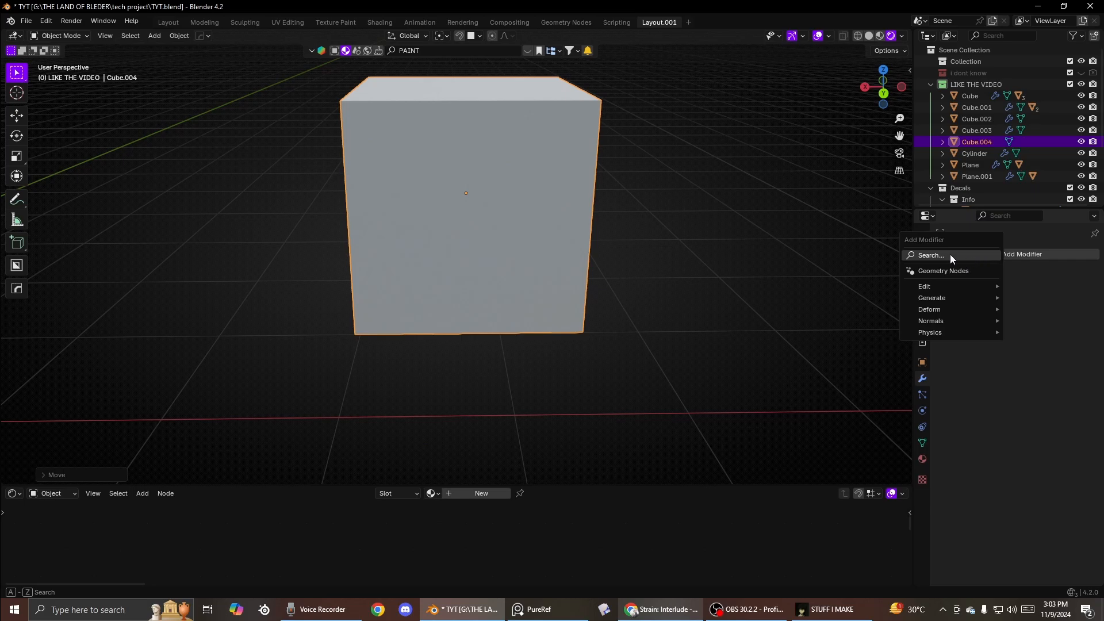
pyautogui.moveTo(943, 308)
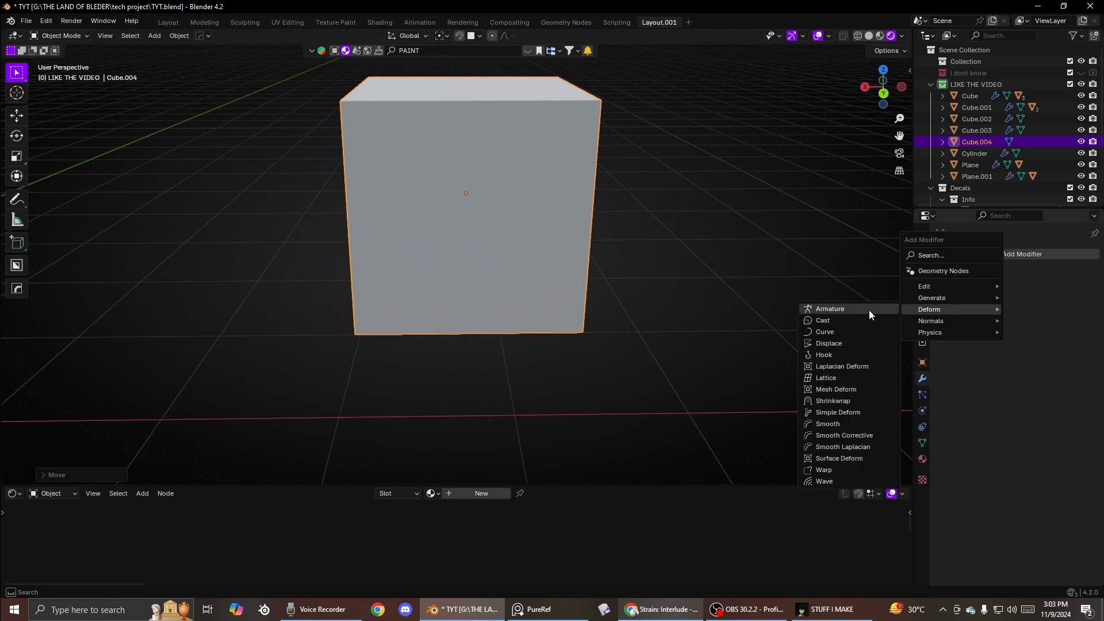
pyautogui.click(822, 321)
# - Subdivide the cube once in Edit Mode
pyautogui.scroll(-4, 618, 279)
pyautogui.press('Tab')
pyautogui.moveTo(623, 292); pyautogui.dragTo(514, 237, button='middle')
pyautogui.rightClick(465, 249)
pyautogui.click(433, 266)
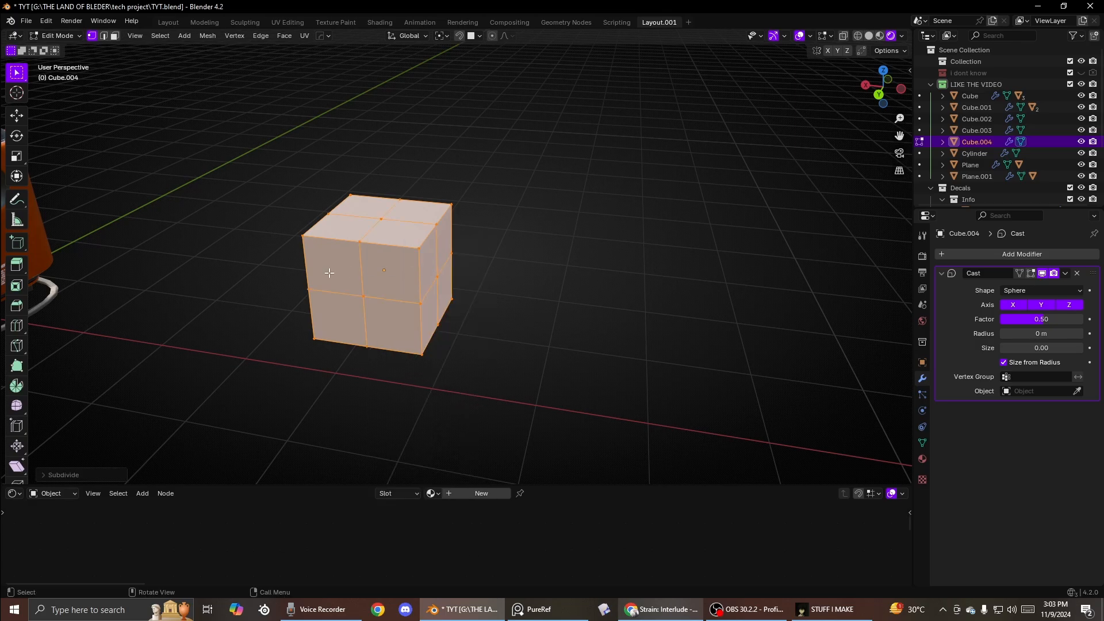
# - Select all of the cube's mesh and subdivide it again
pyautogui.rightClick(489, 313)
pyautogui.click(449, 324)
pyautogui.rightClick(473, 333)
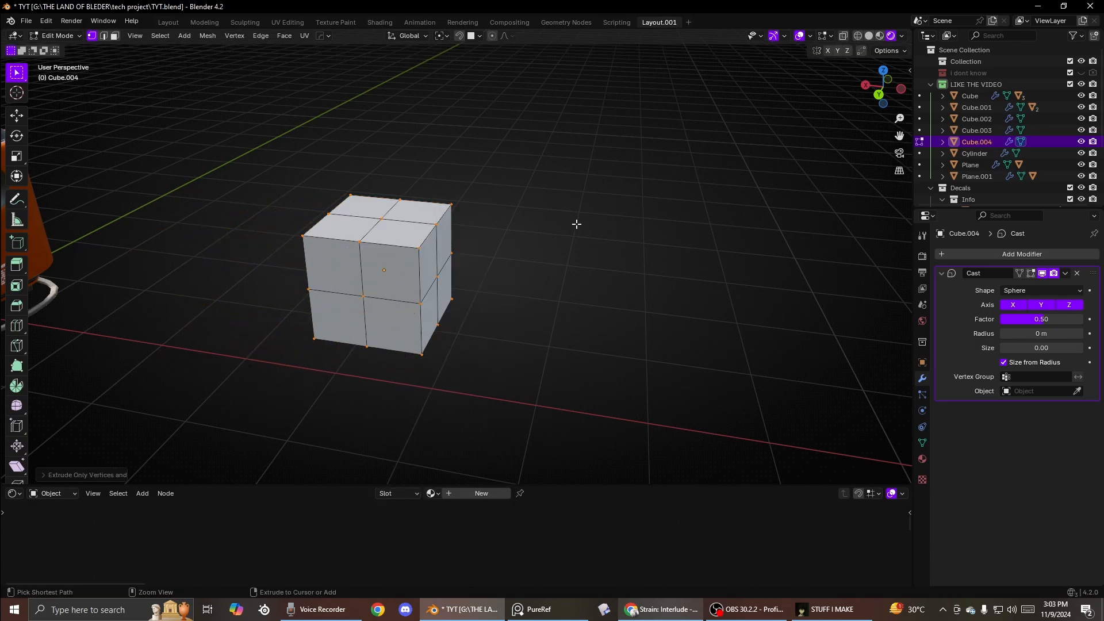
pyautogui.press('a')
pyautogui.rightClick(482, 235)
pyautogui.click(460, 219)
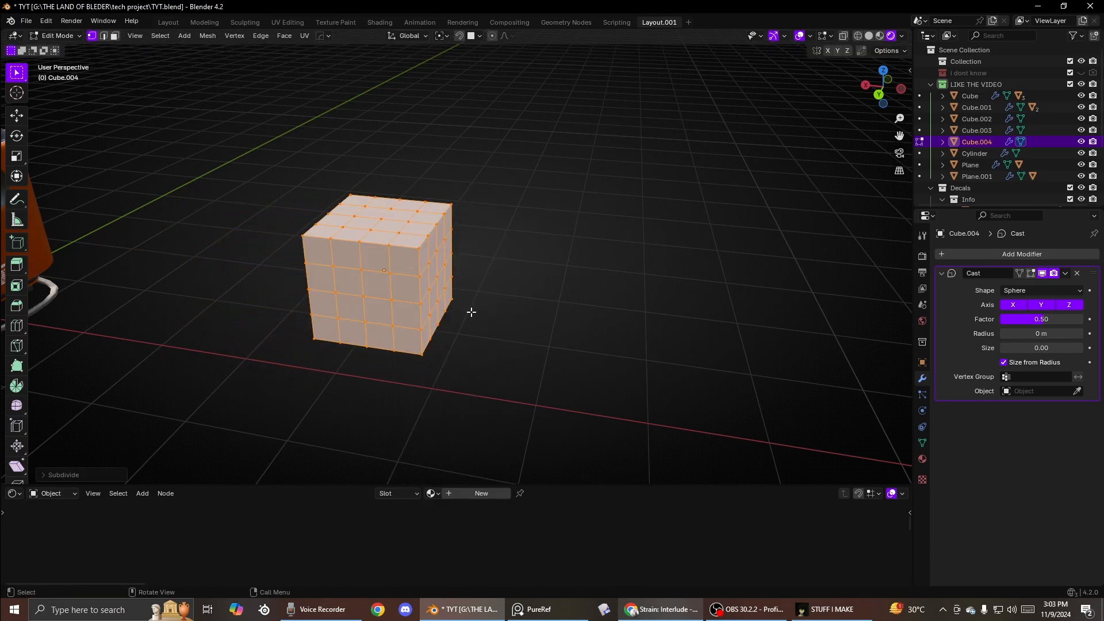
# - Leave Edit Mode and scale the cube up
pyautogui.press('Tab')
pyautogui.press('s')
pyautogui.click(534, 259)
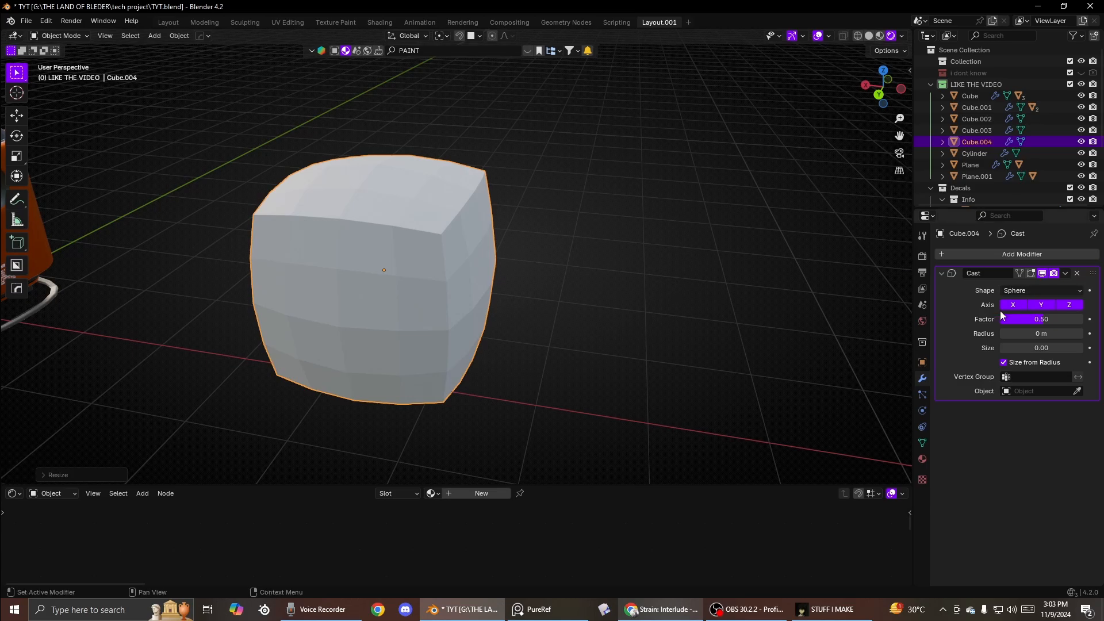
# - Raise the Cast factor to 1.66, toggle an axis option, and shade the cube auto smooth
pyautogui.moveTo(1042, 320); pyautogui.dragTo(1059, 319)
pyautogui.click(1041, 306)
pyautogui.rightClick(589, 303)
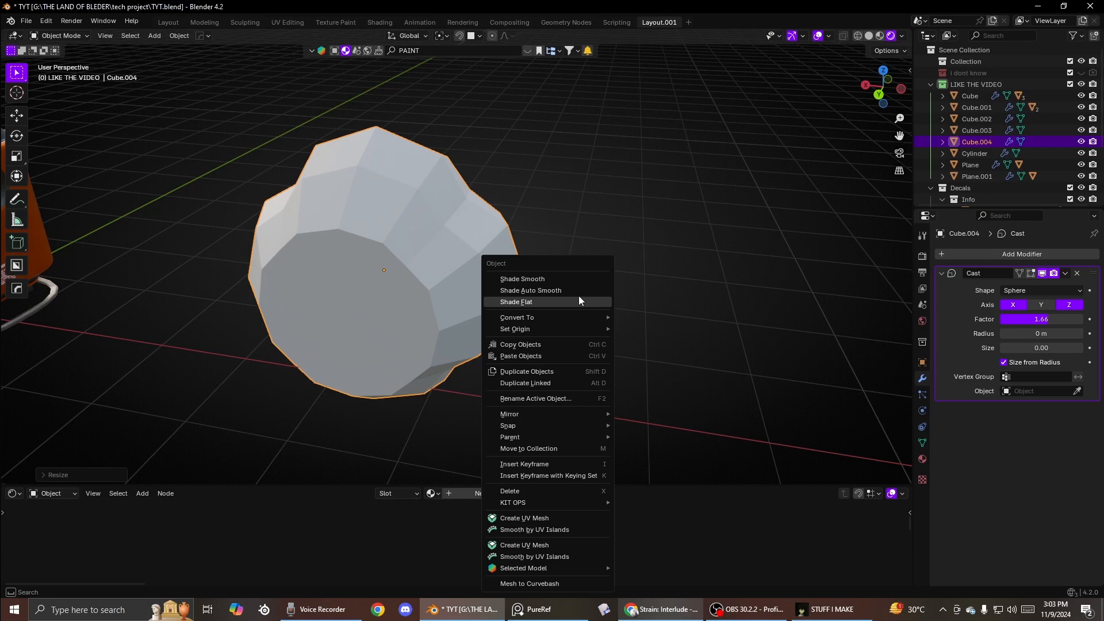
pyautogui.click(575, 291)
pyautogui.moveTo(575, 291); pyautogui.dragTo(489, 251, button='middle')
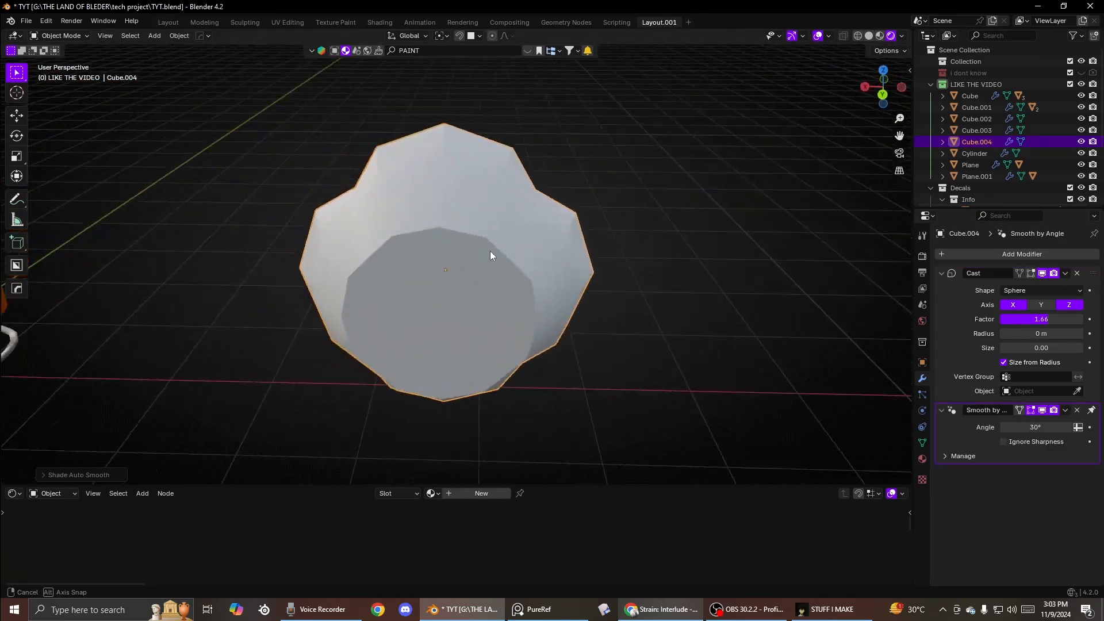
# - Increase the Cast factor further and apply the Cast modifier
pyautogui.moveTo(1059, 320); pyautogui.dragTo(1078, 319)
pyautogui.moveTo(568, 255); pyautogui.dragTo(575, 281, button='middle')
pyautogui.hotkey('ctrl', 'a')
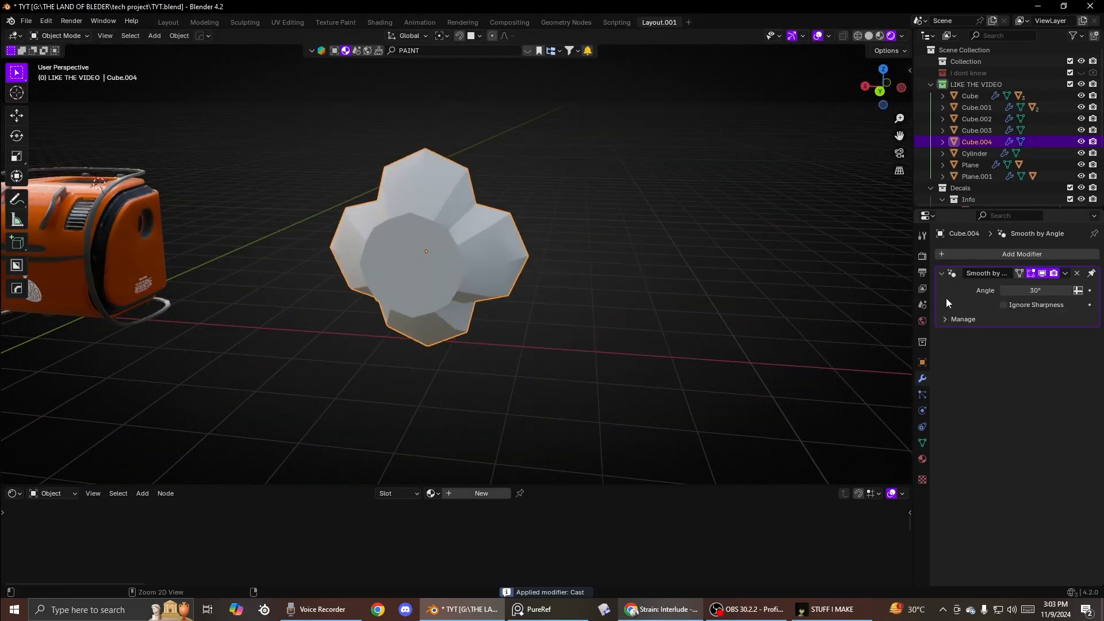
# - Select a ring of faces on the cube in Edit Mode and return to Object Mode
pyautogui.press('Tab')
pyautogui.click(503, 278)
pyautogui.moveTo(430, 265); pyautogui.dragTo(453, 264, button='middle')
pyautogui.scroll(2, 453, 264)
pyautogui.keyDown('alt'); pyautogui.click(453, 264); pyautogui.keyUp('alt')
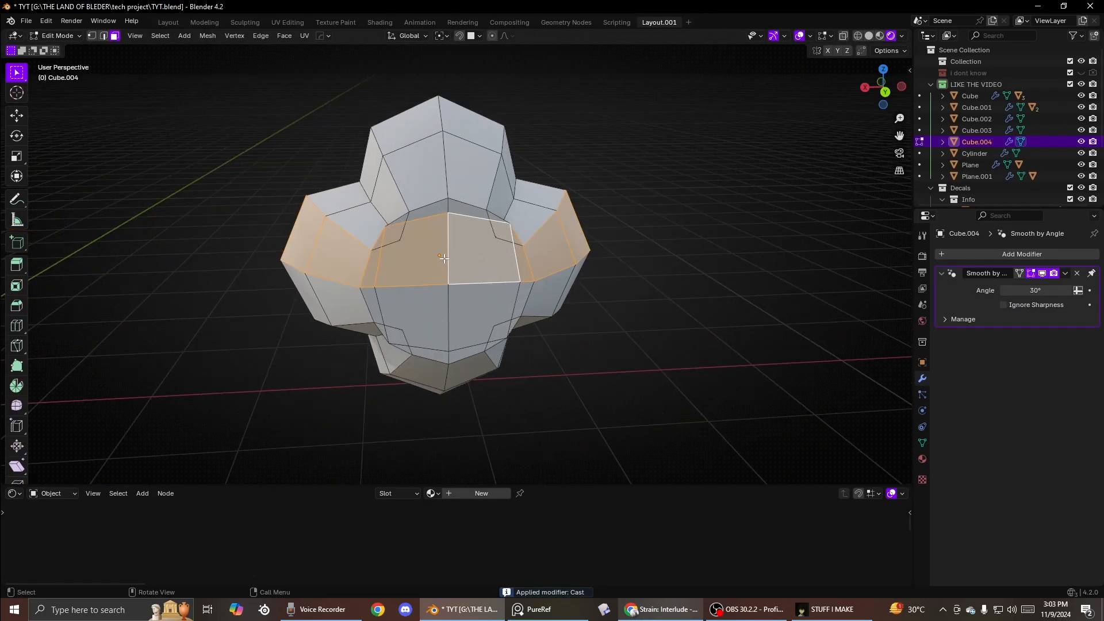
pyautogui.click(412, 231)
pyautogui.click(402, 219)
pyautogui.keyDown('ctrl'); pyautogui.keyDown('shift'); pyautogui.click(484, 346); pyautogui.keyUp('shift'); pyautogui.keyUp('ctrl')
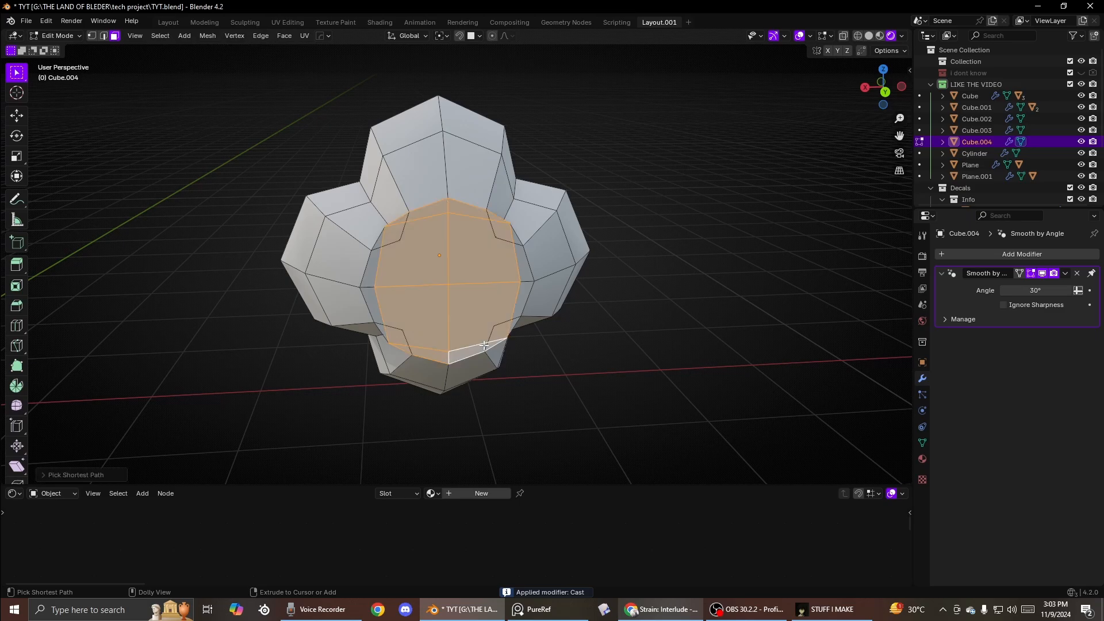
pyautogui.press('Tab')
# - Add a Subdivision modifier with 2 viewport and render levels to the cube and rescale it
pyautogui.moveTo(419, 206); pyautogui.dragTo(457, 213, button='middle')
pyautogui.press('q')
pyautogui.moveTo(457, 213)
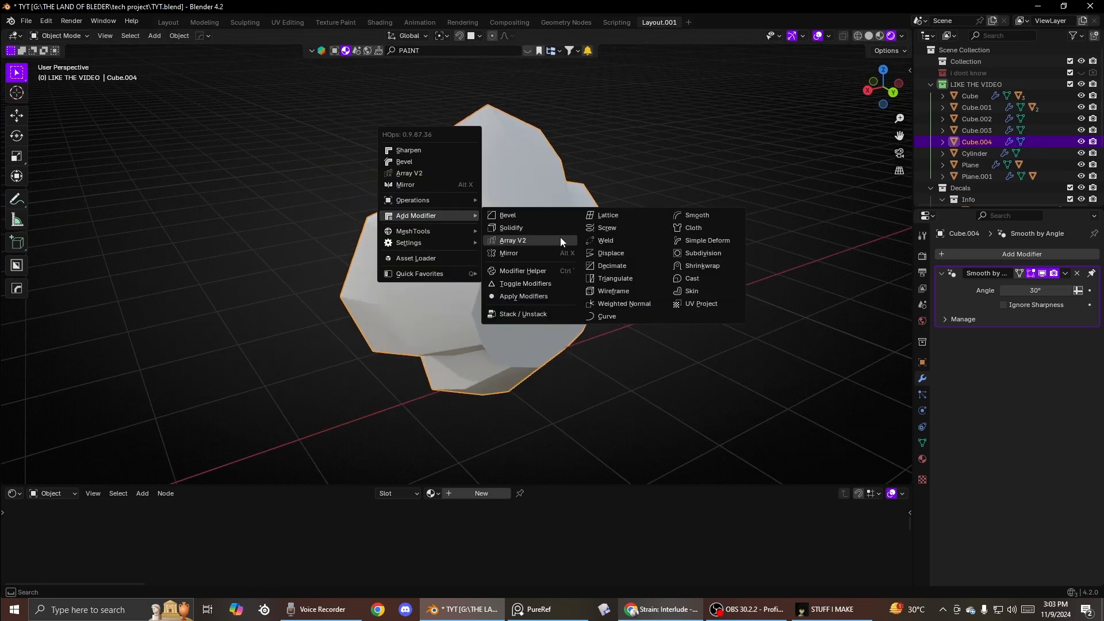
pyautogui.moveTo(697, 258); pyautogui.dragTo(412, 289, button='middle')
pyautogui.press('s')
pyautogui.press('x')
pyautogui.press('y')
pyautogui.click(562, 304)
# - Switch the cube into Sculpt Mode with solid viewport shading
pyautogui.press('Tab')
pyautogui.press('Tab')
pyautogui.rightClick(412, 288)
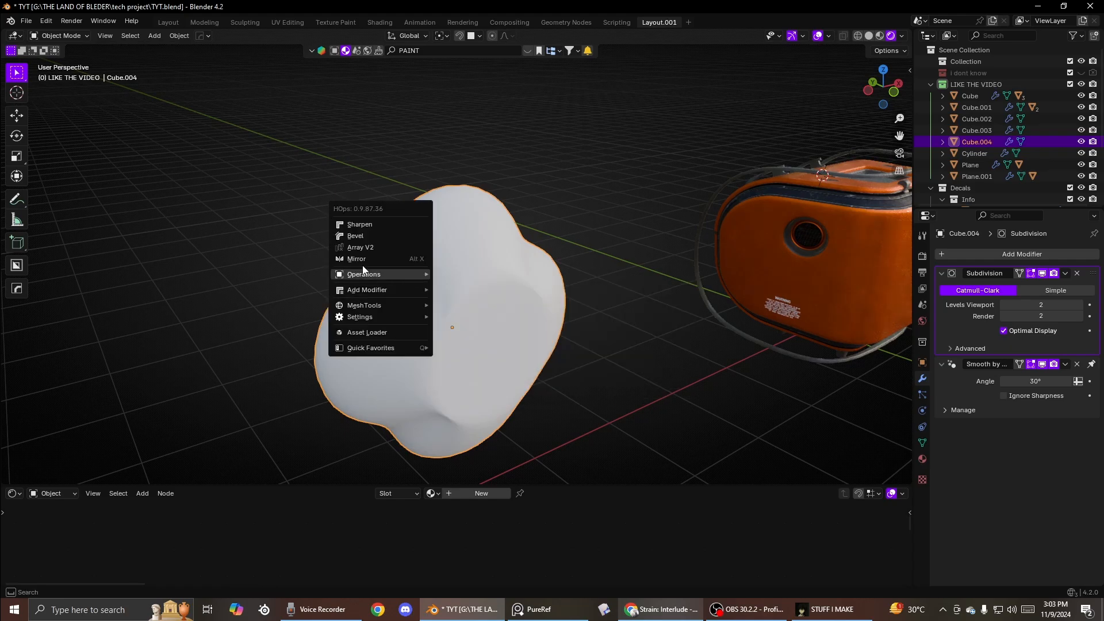
pyautogui.press('Tab')
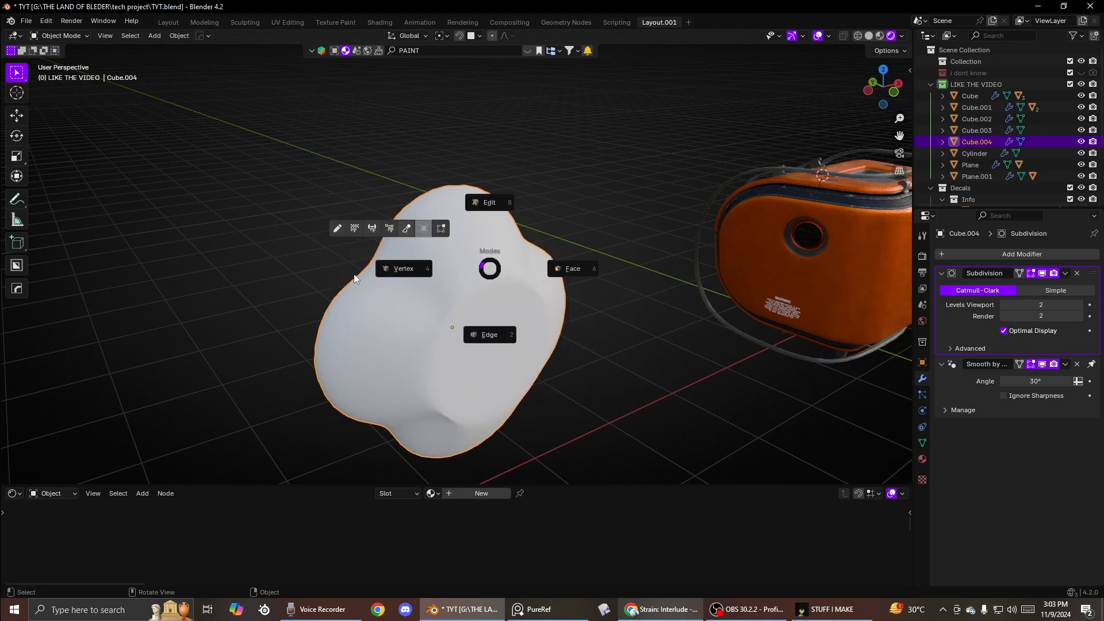
pyautogui.click(407, 228)
pyautogui.click(869, 35)
pyautogui.scroll(1, 425, 282)
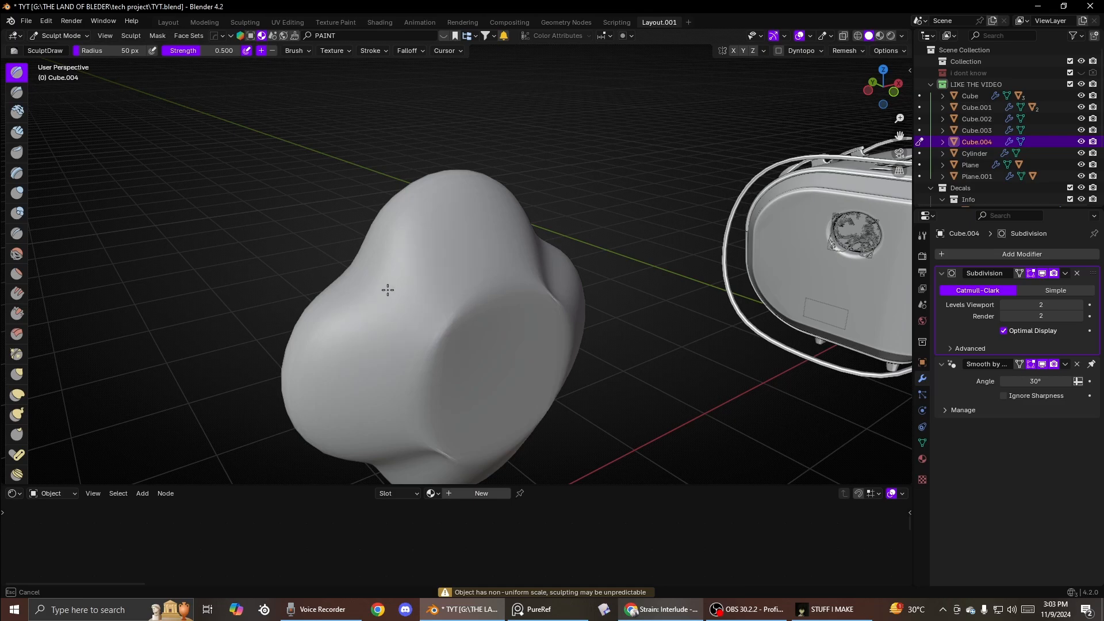
# - Sculpt a stroke across the cube's surface with the Draw brush
pyautogui.moveTo(420, 298)
pyautogui.mouseDown()
pyautogui.moveTo(451, 328)
pyautogui.moveTo(421, 306)
pyautogui.mouseUp()
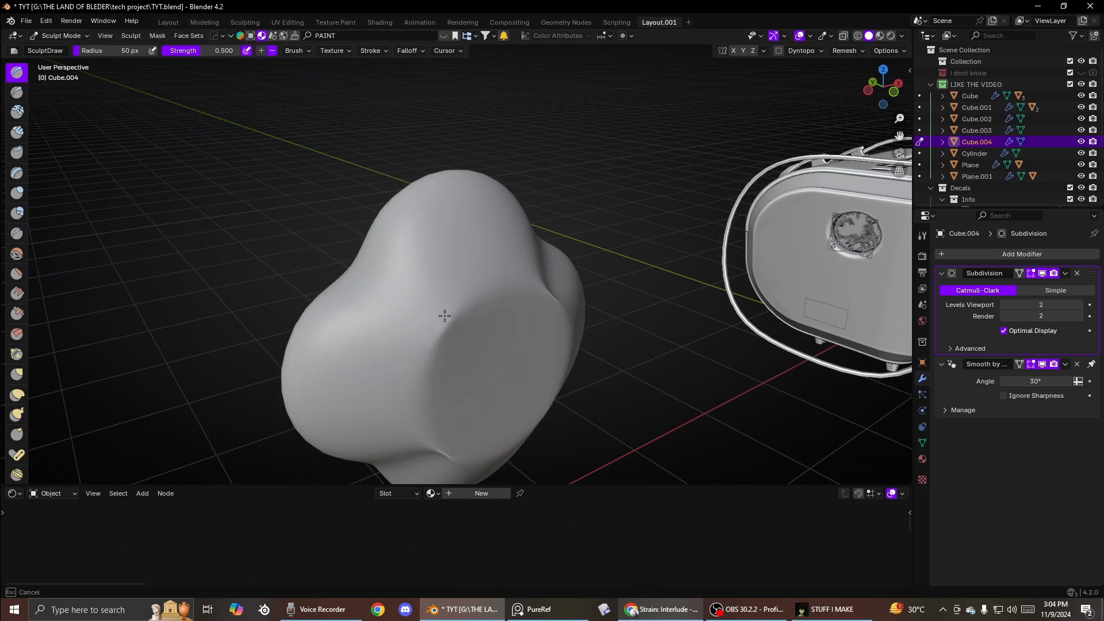
pyautogui.moveTo(397, 300); pyautogui.dragTo(339, 306, button='middle')
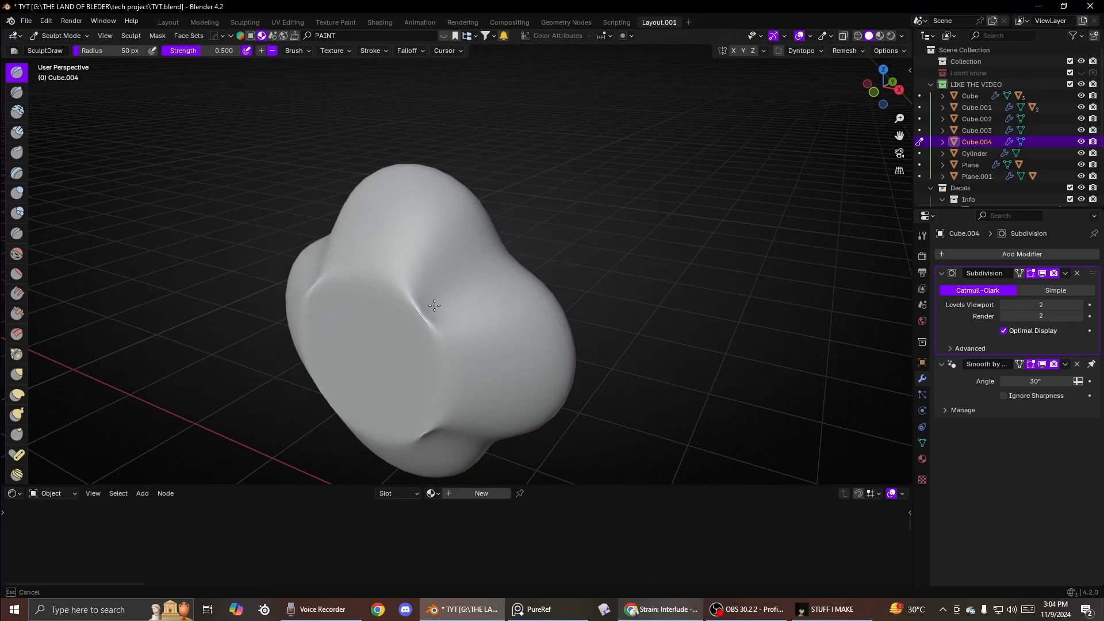
pyautogui.moveTo(444, 298); pyautogui.dragTo(380, 303, button='middle')
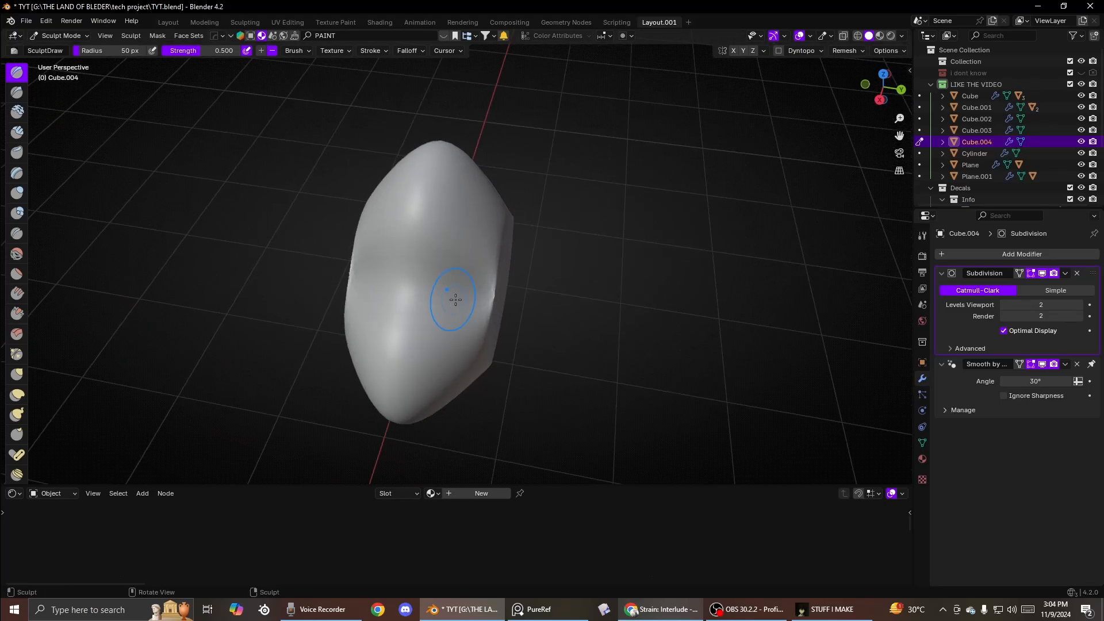
pyautogui.moveTo(456, 300)
pyautogui.mouseDown(button='middle')
pyautogui.moveTo(411, 255)
pyautogui.moveTo(375, 316)
pyautogui.moveTo(610, 279)
pyautogui.moveTo(492, 221)
pyautogui.moveTo(510, 291)
pyautogui.mouseUp(button='middle')
pyautogui.scroll(6, 460, 276)
pyautogui.scroll(-6, 477, 274)
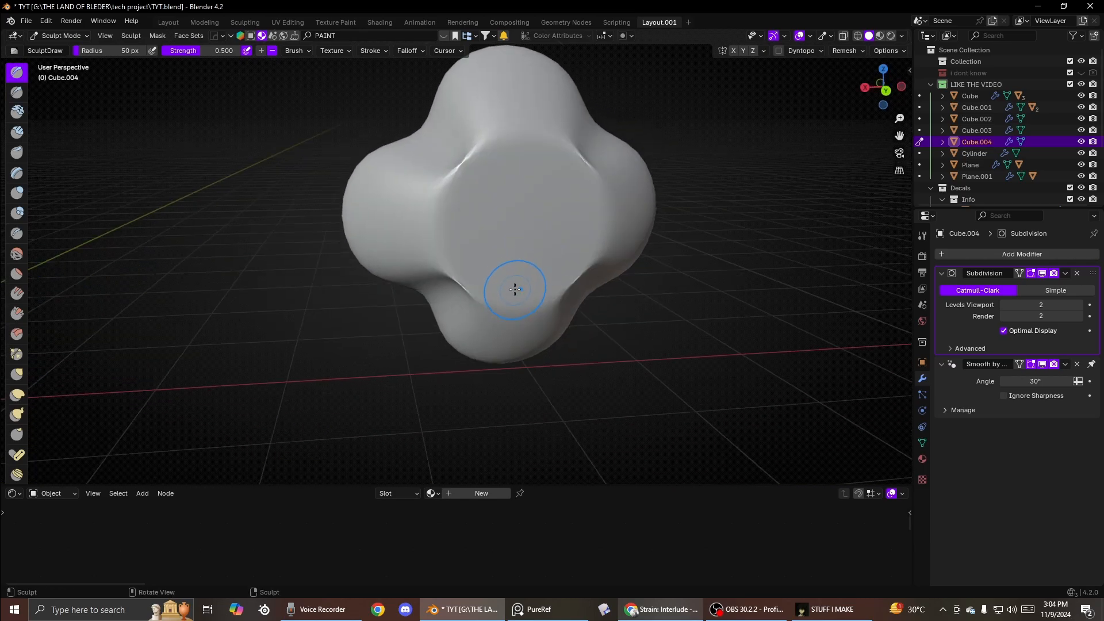
# - Return to Object Mode and delete the cube
pyautogui.hotkey('ctrl', 'Tab')
pyautogui.scroll(-3, 517, 207)
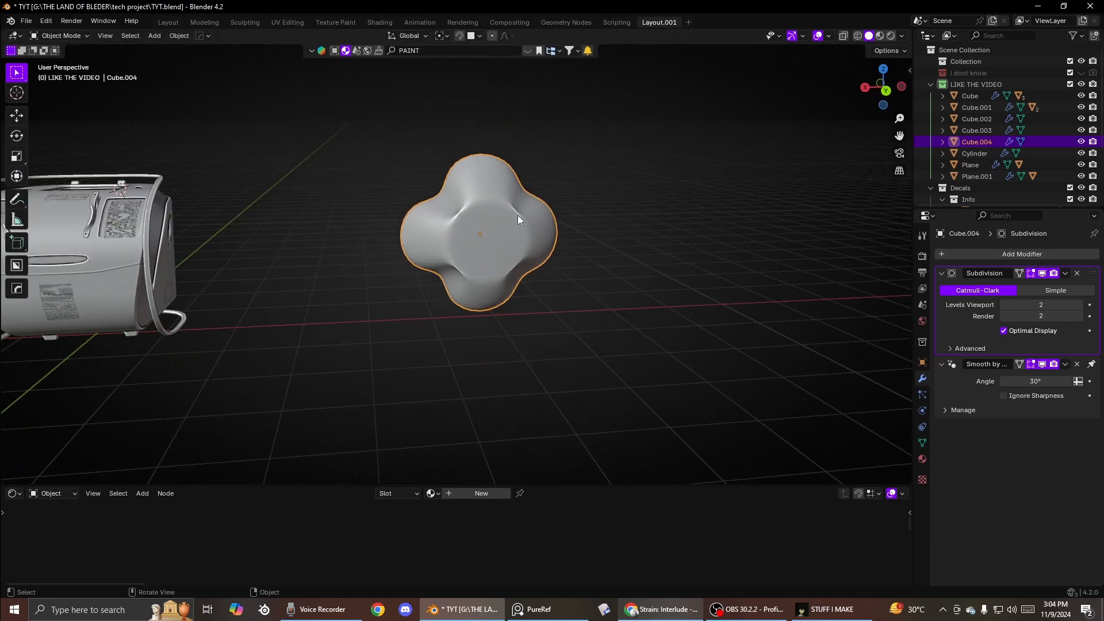
pyautogui.press('x')
pyautogui.click(494, 217)
# - Undo the last three actions to bring back the plain cube
pyautogui.hotkey('ctrl', 'z')
pyautogui.hotkey('ctrl', 'z')
pyautogui.hotkey('ctrl', 'z')
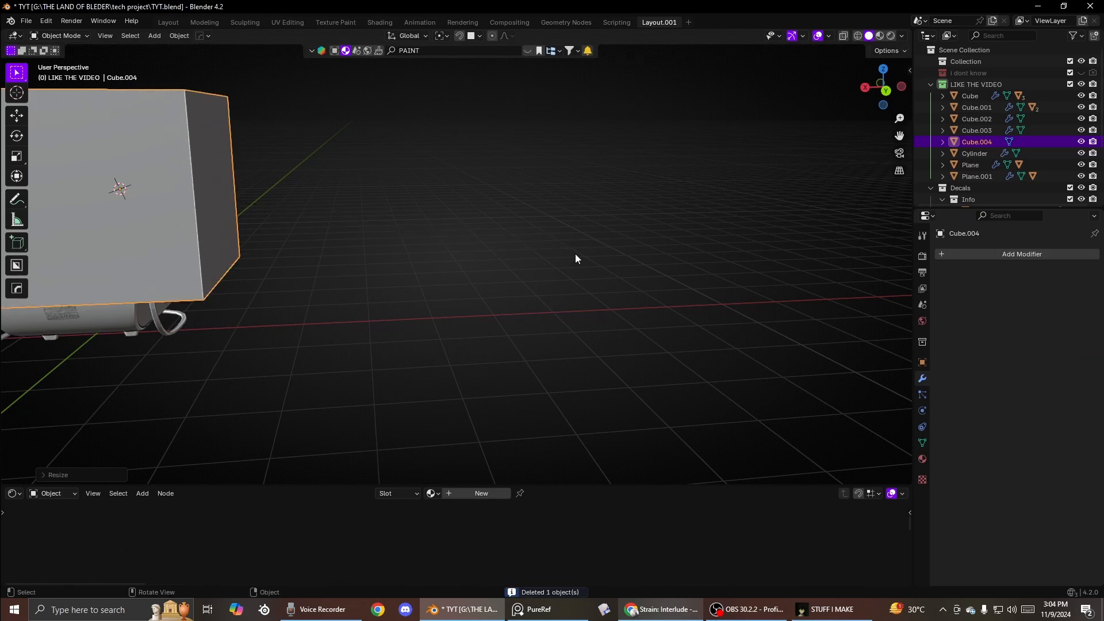
# - Add a Smooth modifier to the plain cube and lower its factor
pyautogui.click(998, 244)
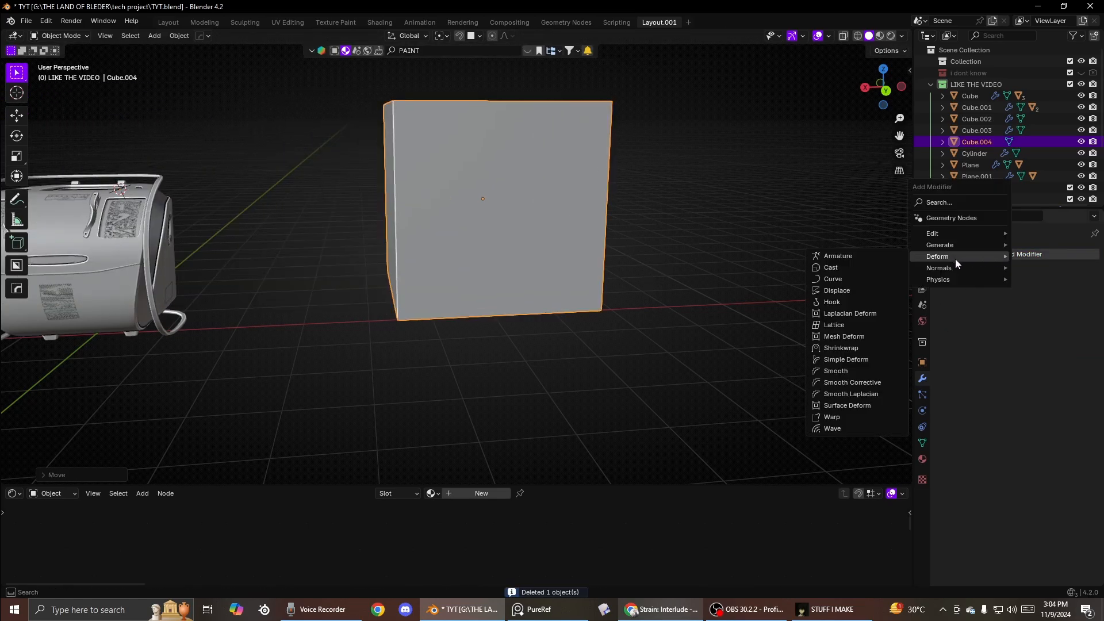
pyautogui.moveTo(947, 260)
pyautogui.click(830, 371)
pyautogui.moveTo(502, 234); pyautogui.dragTo(523, 276, button='middle')
pyautogui.moveTo(1030, 306); pyautogui.dragTo(1007, 306)
pyautogui.scroll(-5, 495, 287)
# - Delete the cube and select the generator's main body
pyautogui.press('x')
pyautogui.click(495, 288)
pyautogui.scroll(7, 556, 225)
pyautogui.keyDown('shift'); pyautogui.moveTo(385, 291); pyautogui.dragTo(477, 291, button='middle'); pyautogui.keyUp('shift')
pyautogui.click(616, 213)
pyautogui.click(568, 274)
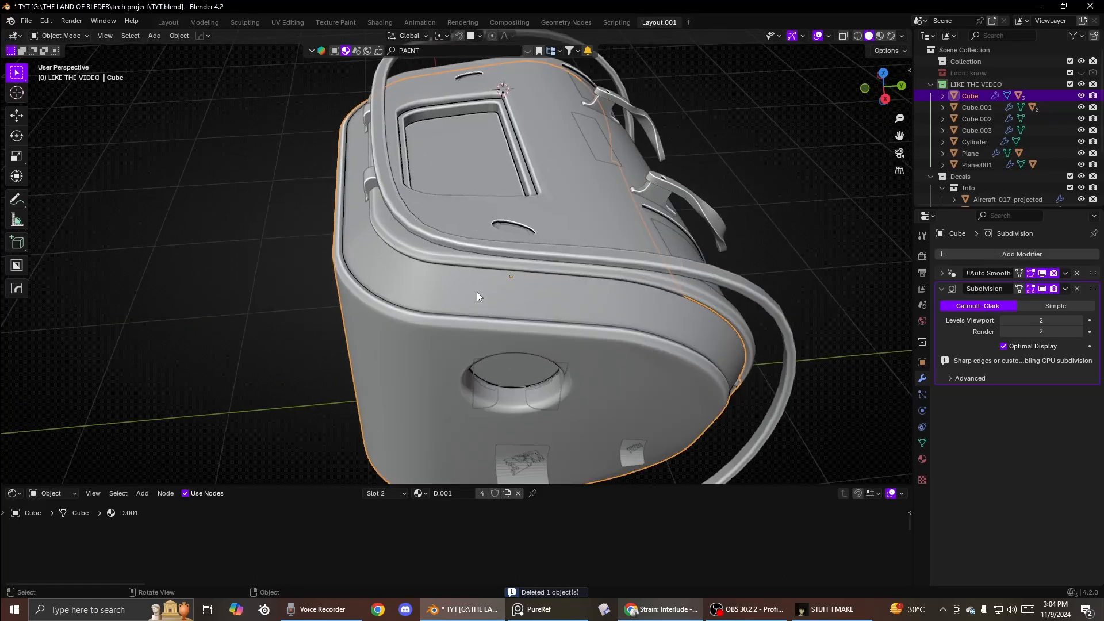
# - Try a Smooth modifier on the generator body and undo it
pyautogui.scroll(4, 478, 292)
pyautogui.moveTo(598, 277); pyautogui.dragTo(630, 266, button='middle')
pyautogui.click(980, 255)
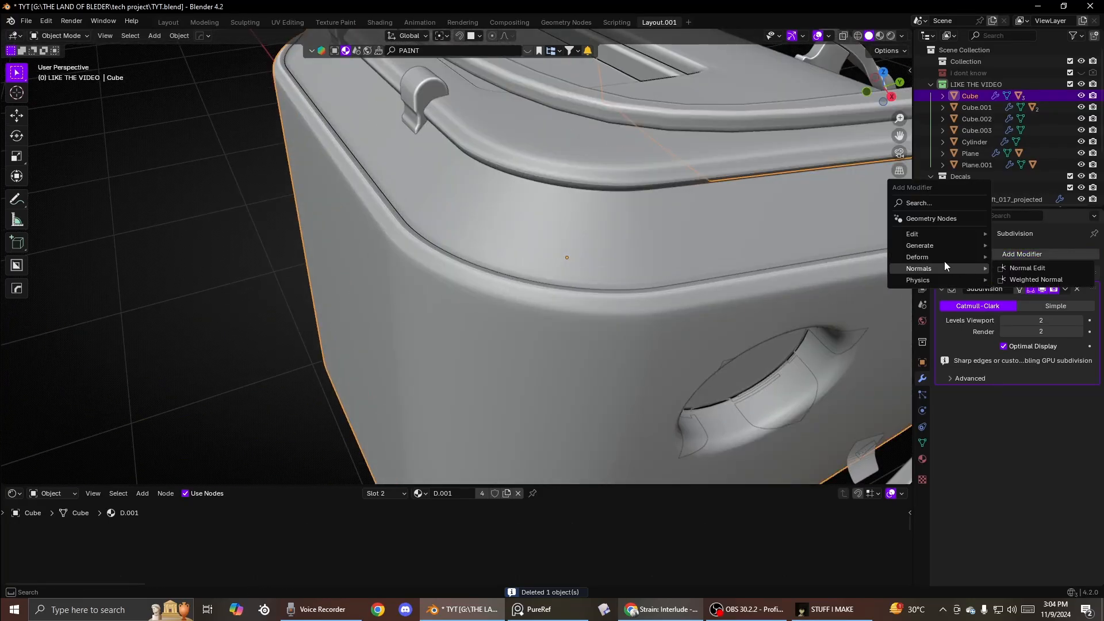
pyautogui.moveTo(944, 259)
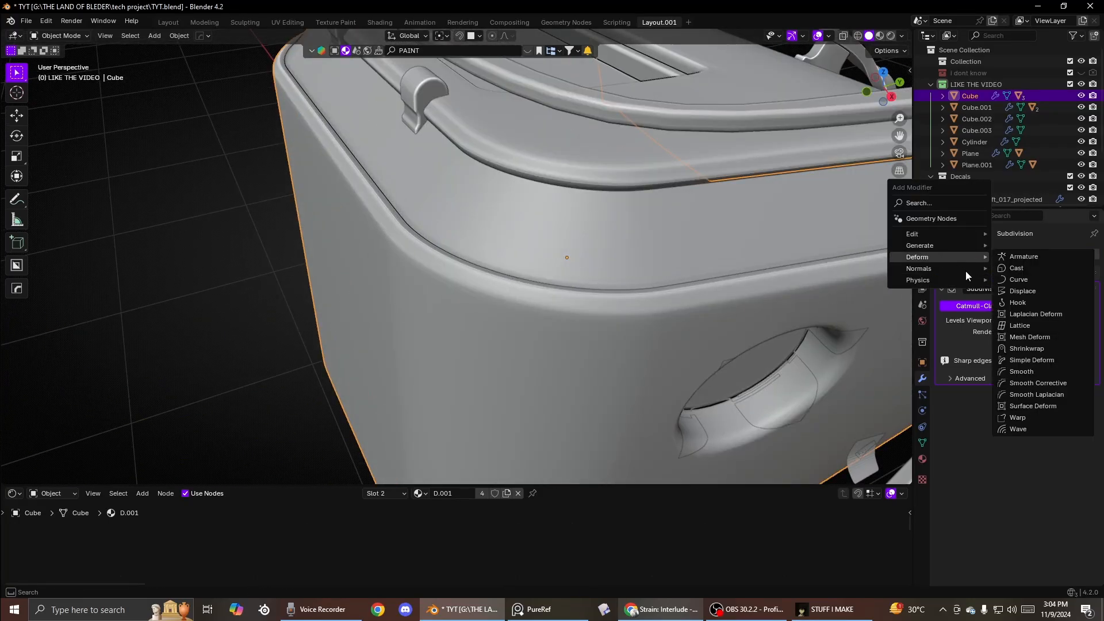
pyautogui.click(1021, 372)
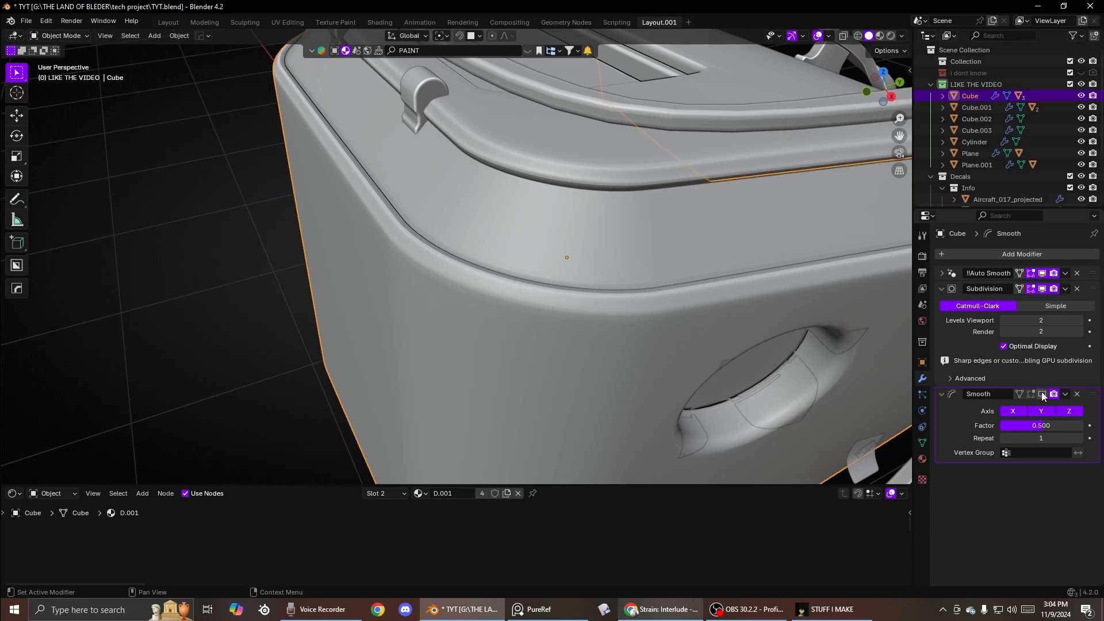
pyautogui.keyDown('shift'); pyautogui.moveTo(889, 403); pyautogui.dragTo(702, 330, button='middle'); pyautogui.keyUp('shift')
pyautogui.scroll(4, 611, 326)
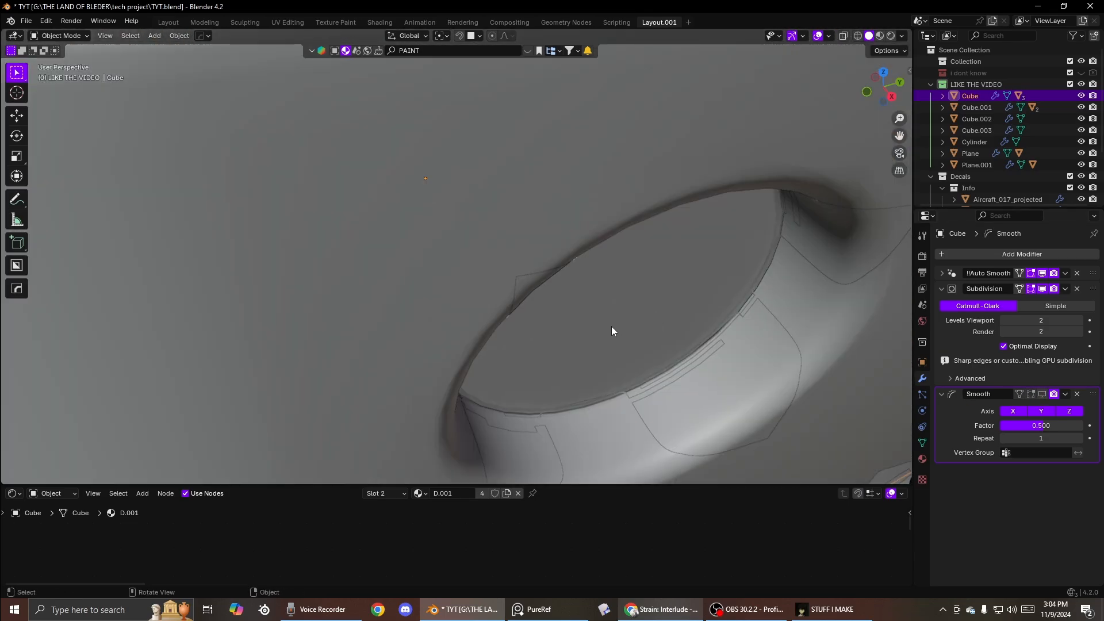
pyautogui.click(1043, 396)
pyautogui.moveTo(1038, 425)
pyautogui.mouseDown()
pyautogui.moveTo(992, 426)
pyautogui.moveTo(1058, 425)
pyautogui.moveTo(1038, 426)
pyautogui.mouseUp()
pyautogui.hotkey('ctrl', 'z')
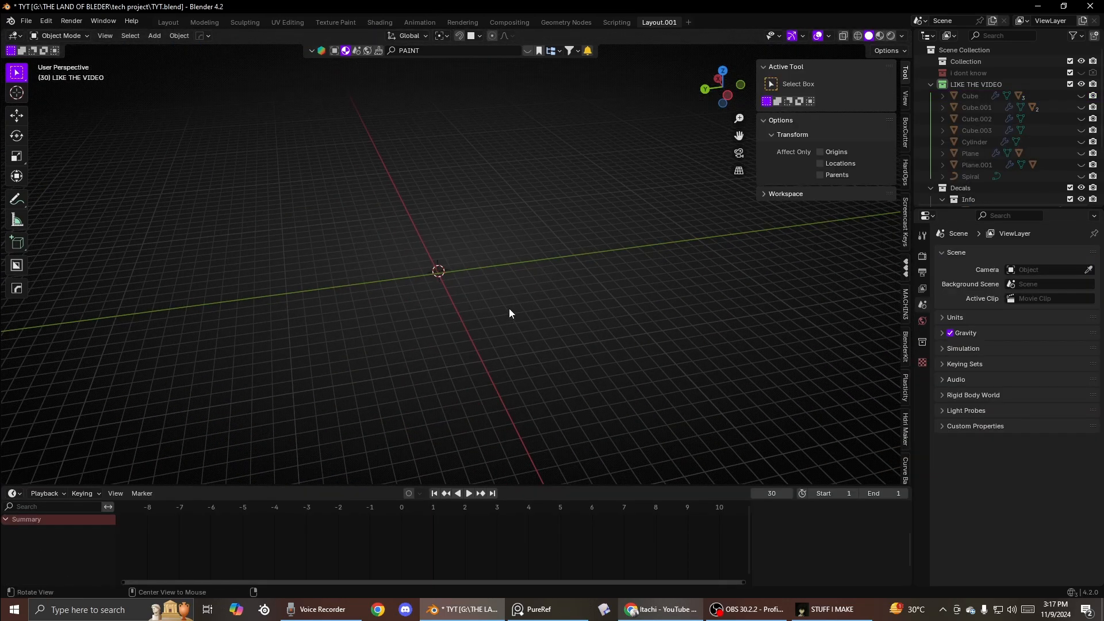
# - Unhide all hidden objects and hide the sidebar
pyautogui.hotkey('alt', 'h')
pyautogui.moveTo(430, 261); pyautogui.dragTo(423, 212, button='middle')
pyautogui.scroll(4, 558, 324)
pyautogui.scroll(5, 521, 214)
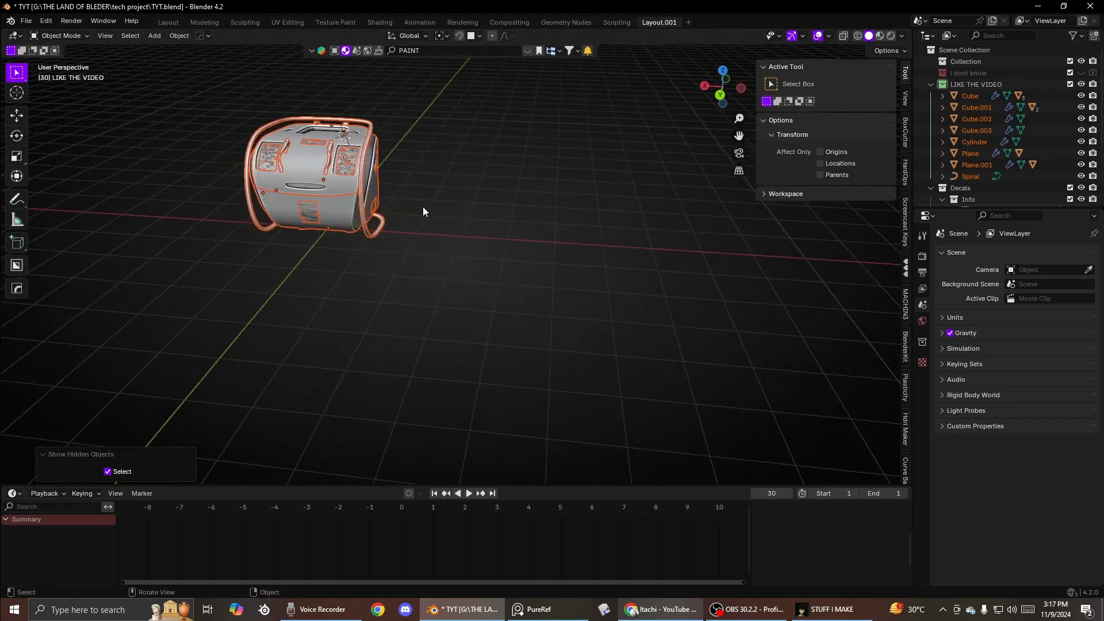
pyautogui.press('n')
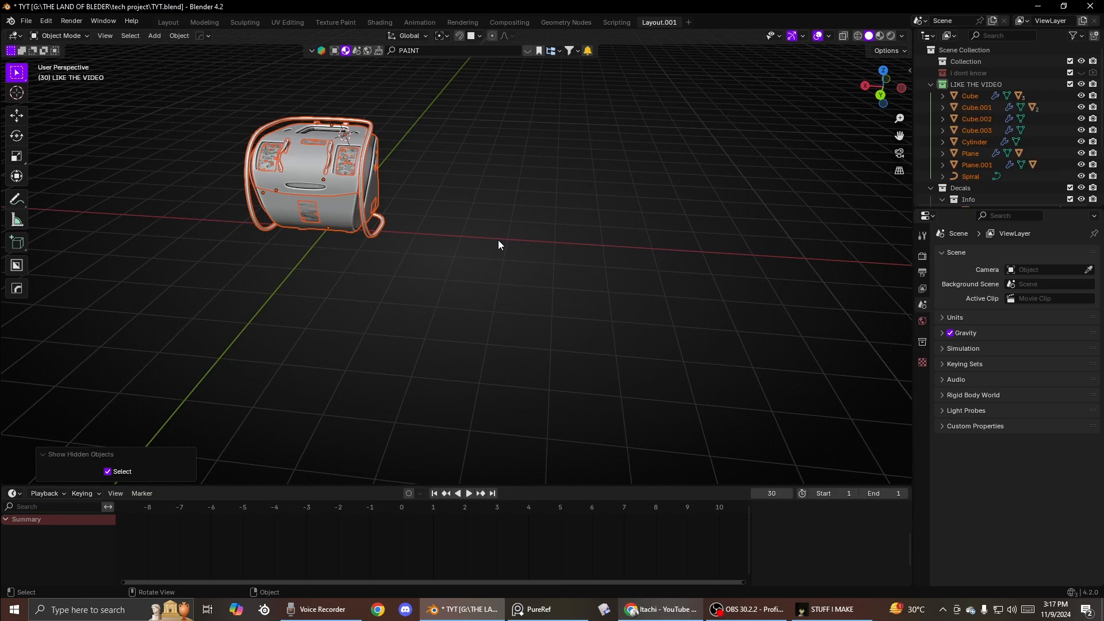
pyautogui.scroll(5, 512, 240)
pyautogui.keyDown('shift'); pyautogui.moveTo(271, 182); pyautogui.dragTo(474, 276, button='middle'); pyautogui.keyUp('shift')
# - Try rotating the generator lid around the X axis
pyautogui.click(522, 315)
pyautogui.press('r')
pyautogui.press('x')
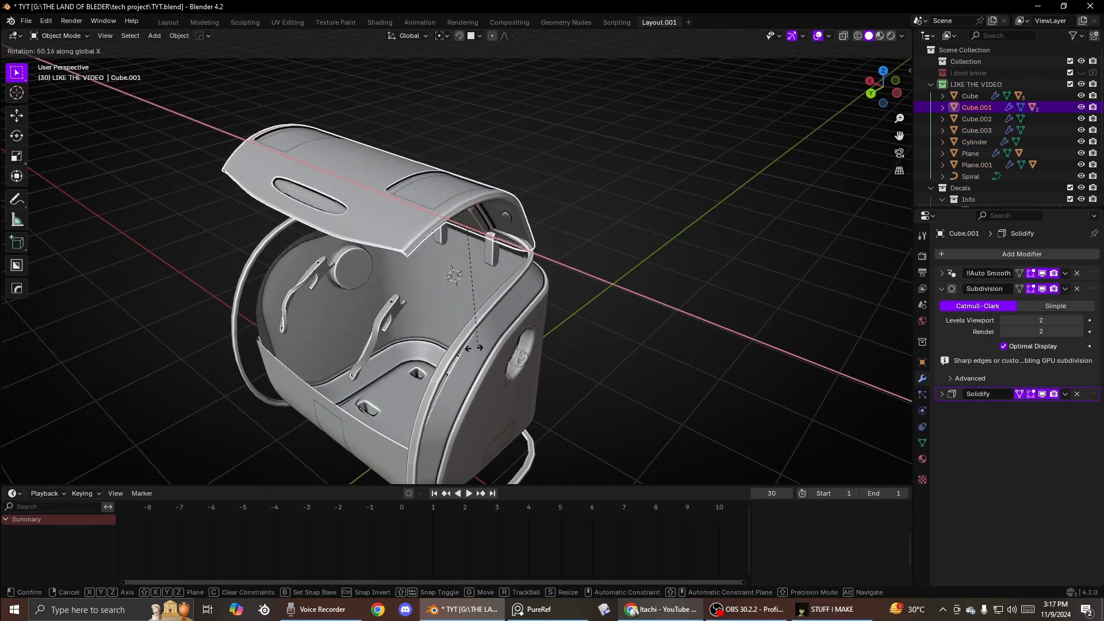
pyautogui.rightClick(427, 320)
# - Parent the selected side parts to the generator lid
pyautogui.click(388, 319)
pyautogui.keyDown('shift'); pyautogui.click(458, 291); pyautogui.keyUp('shift')
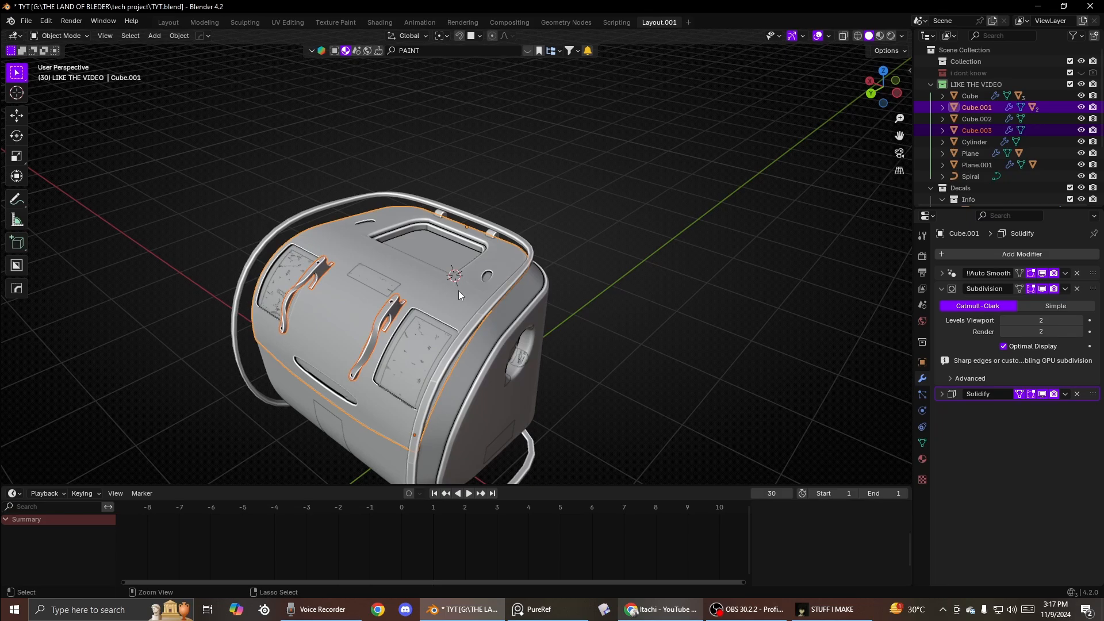
pyautogui.hotkey('ctrl', 'p')
# - Test-rotate the lid together with its new child parts around the X axis
pyautogui.click(458, 291)
pyautogui.click(447, 298)
pyautogui.press('r')
pyautogui.press('x')
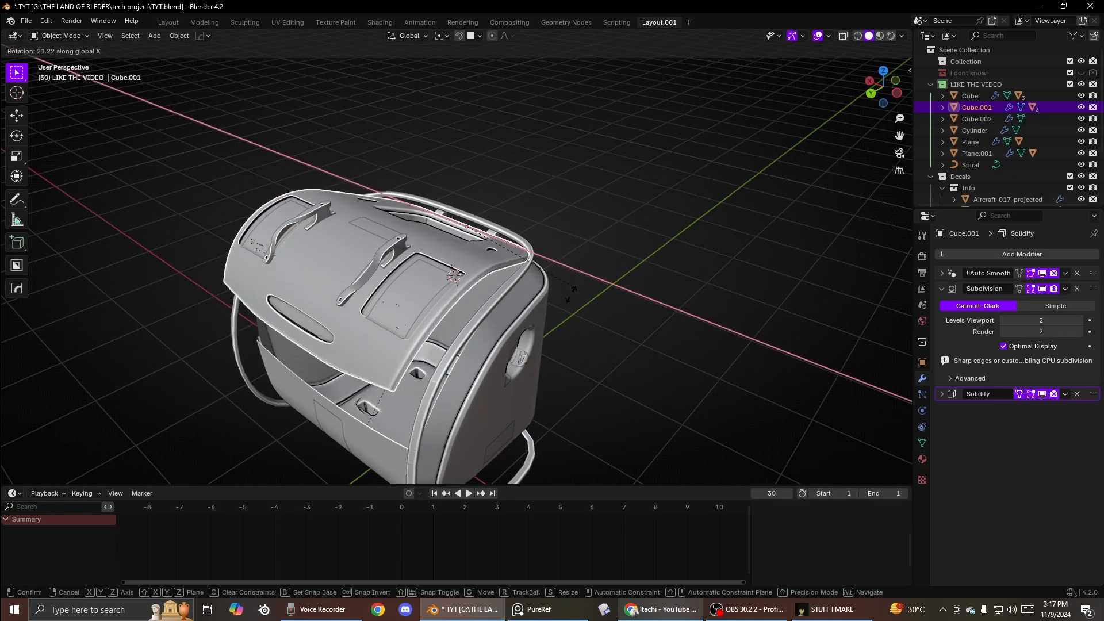
pyautogui.rightClick(623, 225)
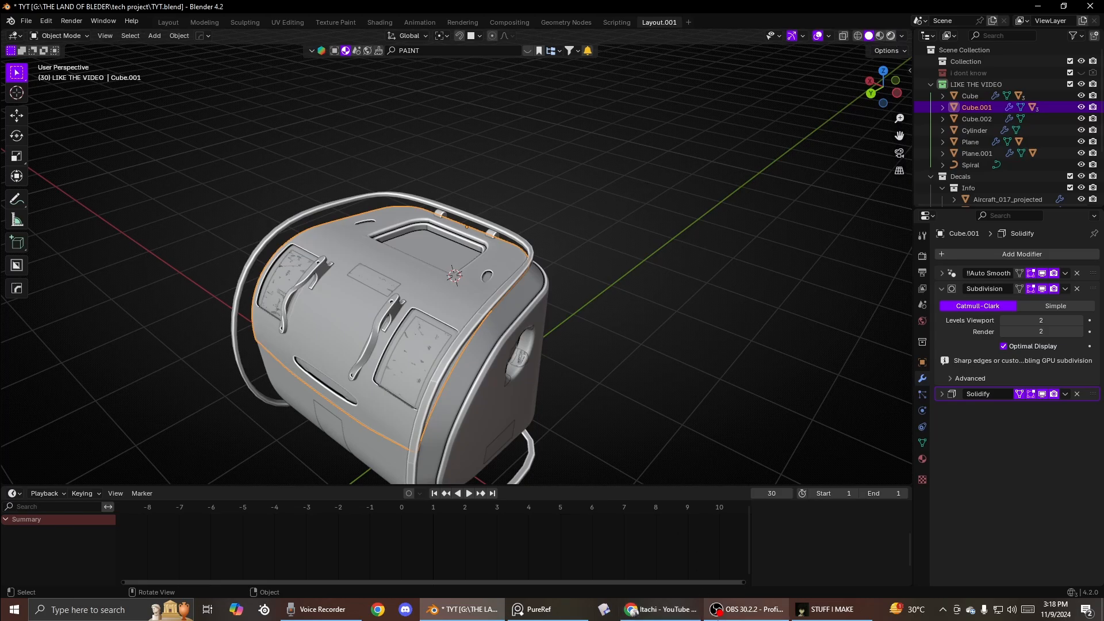
# - Switch the viewport to Material Preview shading and view the generator from the front
pyautogui.click(891, 36)
pyautogui.moveTo(333, 206)
pyautogui.mouseDown(button='middle')
pyautogui.moveTo(516, 185)
pyautogui.moveTo(534, 233)
pyautogui.moveTo(559, 230)
pyautogui.moveTo(436, 295)
pyautogui.moveTo(499, 225)
pyautogui.moveTo(347, 214)
pyautogui.moveTo(477, 259)
pyautogui.mouseUp(button='middle')
pyautogui.click(477, 272)
pyautogui.scroll(-3, 606, 288)
pyautogui.scroll(4, 637, 313)
pyautogui.moveTo(606, 288); pyautogui.dragTo(497, 222, button='middle')
pyautogui.scroll(4, 637, 313)
pyautogui.scroll(-3, 530, 253)
pyautogui.click(497, 222)
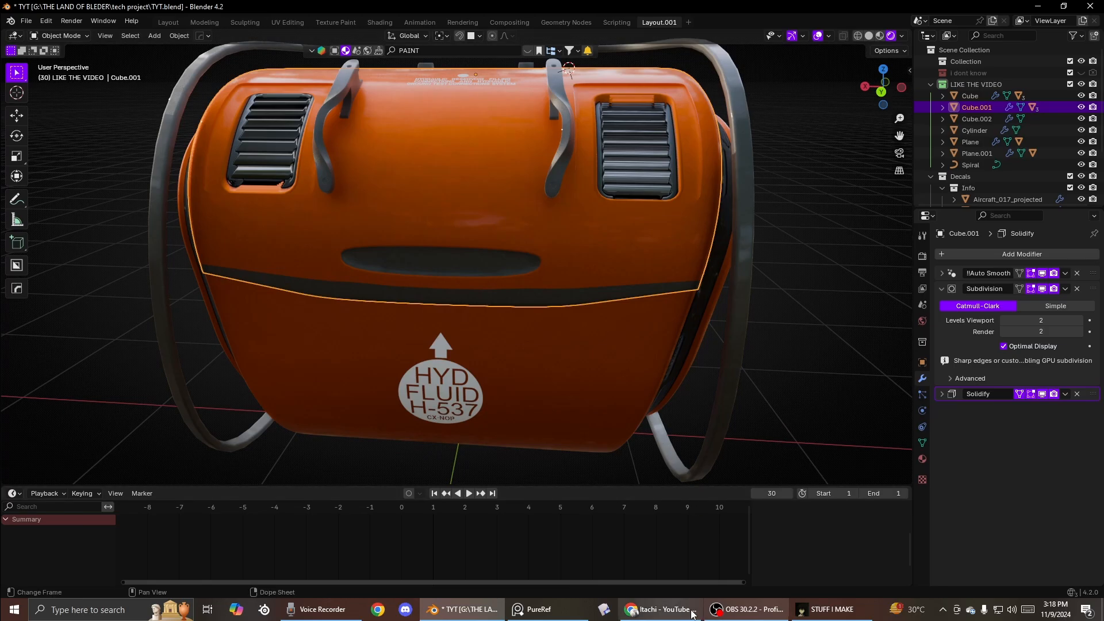
pyautogui.click(661, 609)
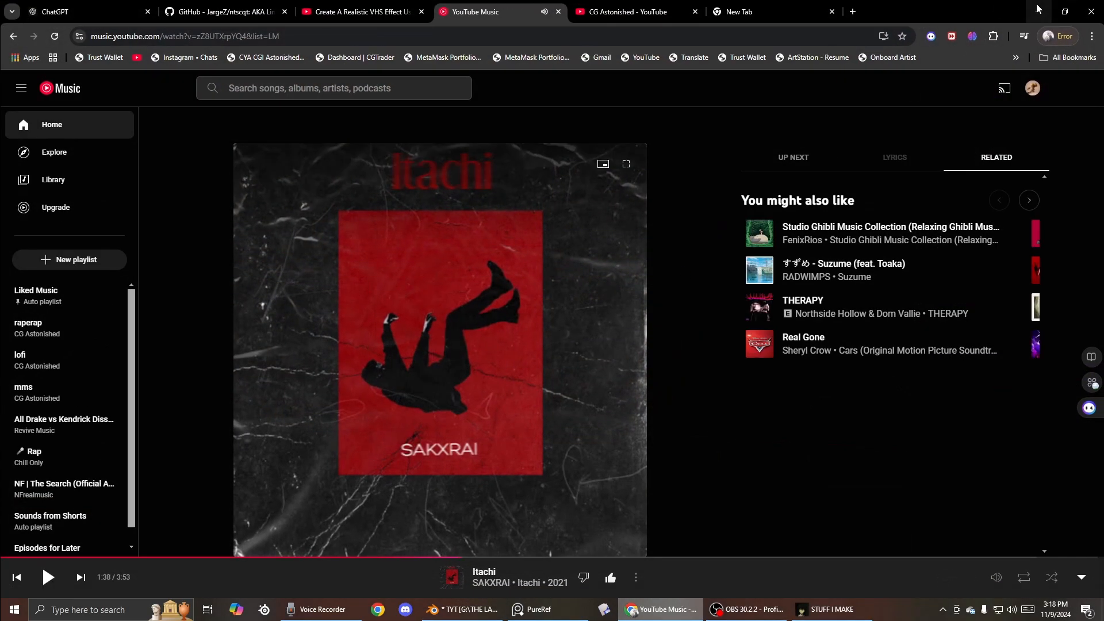
pyautogui.click(1037, 9)
pyautogui.scroll(-2, 567, 251)
pyautogui.moveTo(553, 254); pyautogui.dragTo(572, 274, button='middle')
pyautogui.scroll(2, 572, 274)
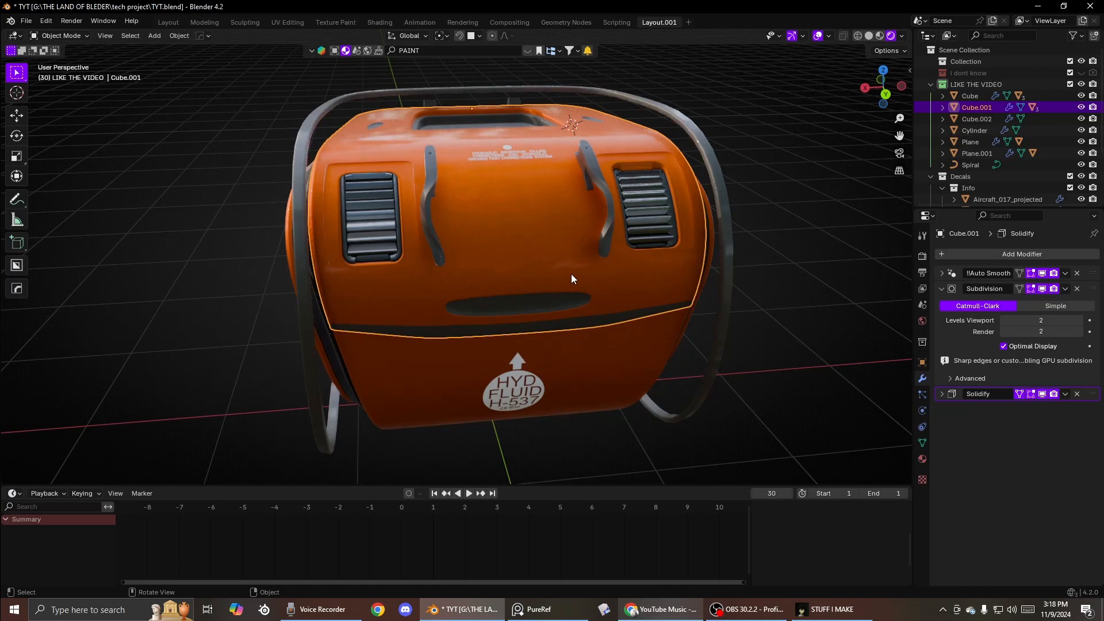
# - Select the front vent decal and adjust it with DECALmachine
pyautogui.click(650, 172)
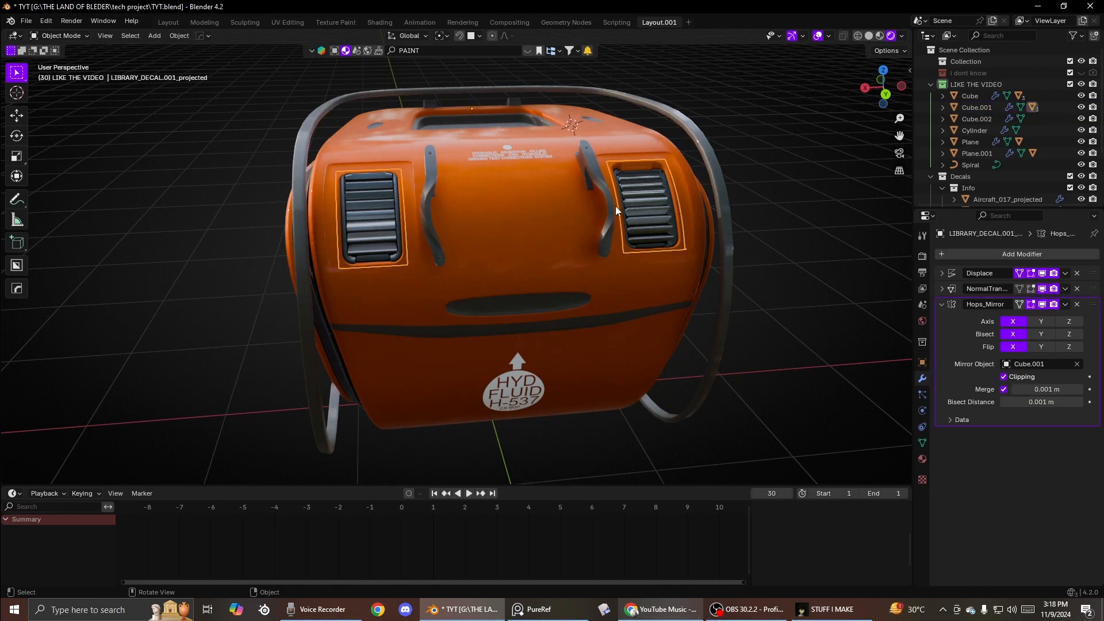
pyautogui.press('d')
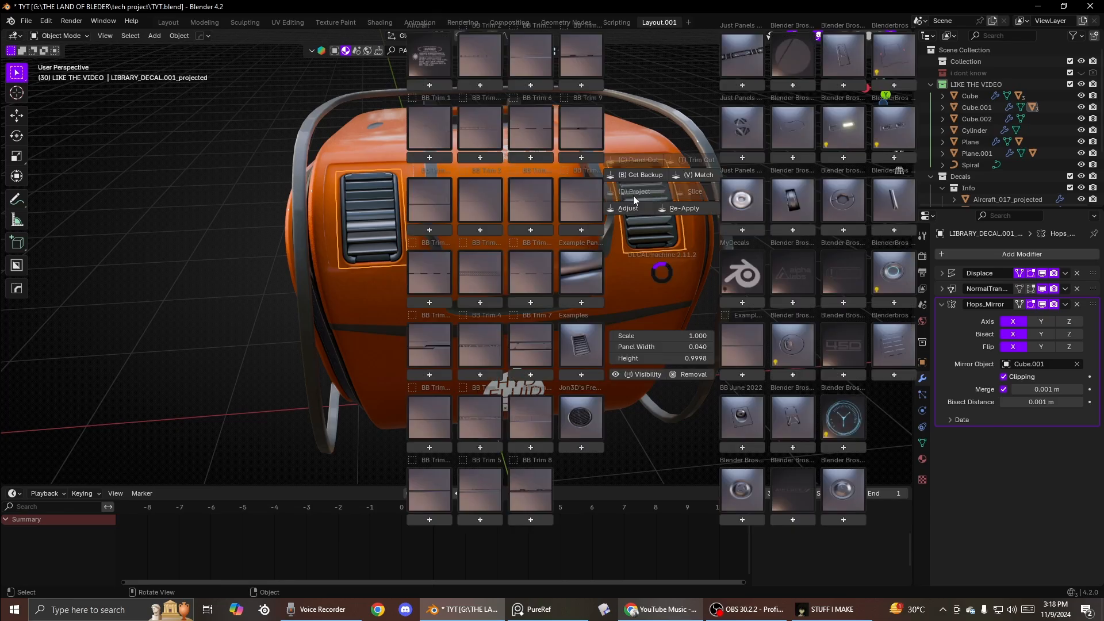
pyautogui.click(633, 196)
pyautogui.click(638, 210)
pyautogui.moveTo(638, 209); pyautogui.dragTo(564, 236, button='middle')
pyautogui.scroll(4, 647, 208)
pyautogui.scroll(-5, 561, 230)
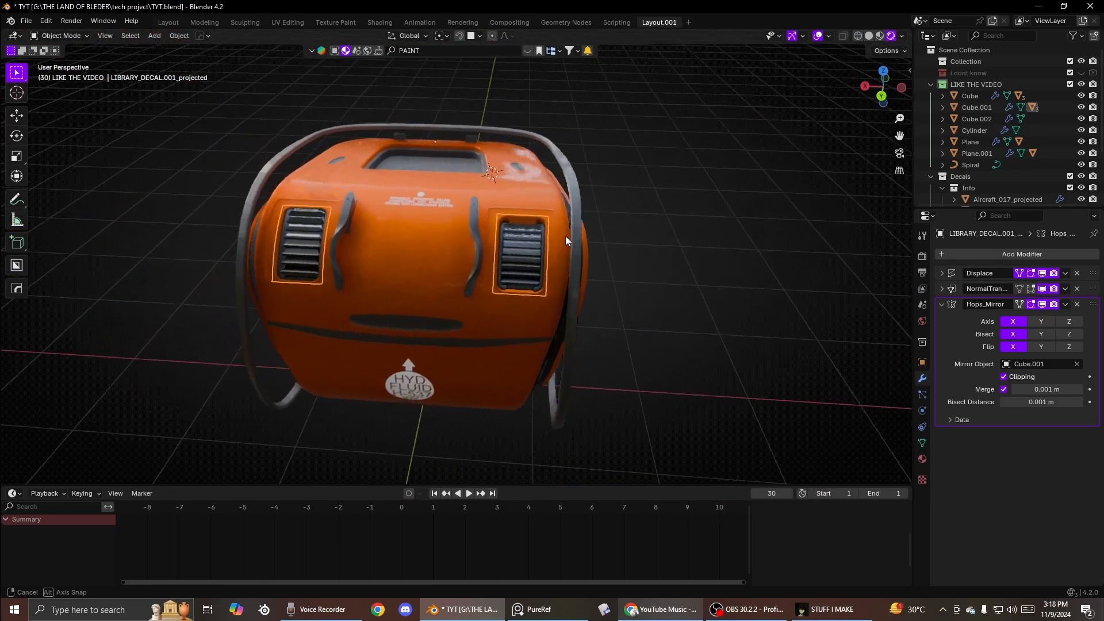
pyautogui.scroll(2, 575, 234)
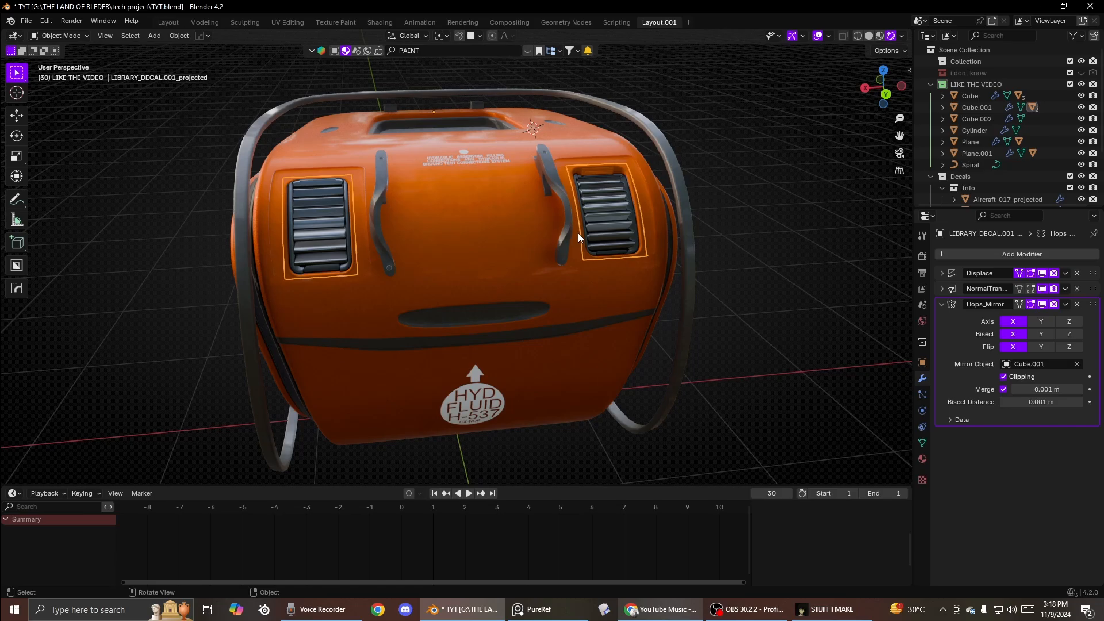
# - Inspect the generator's handles, lid and body by selecting each part and orbiting closely around them
pyautogui.click(543, 274)
pyautogui.scroll(3, 557, 201)
pyautogui.moveTo(557, 201); pyautogui.dragTo(540, 264, button='middle')
pyautogui.click(566, 222)
pyautogui.moveTo(567, 222); pyautogui.dragTo(543, 227, button='middle')
pyautogui.scroll(2, 543, 228)
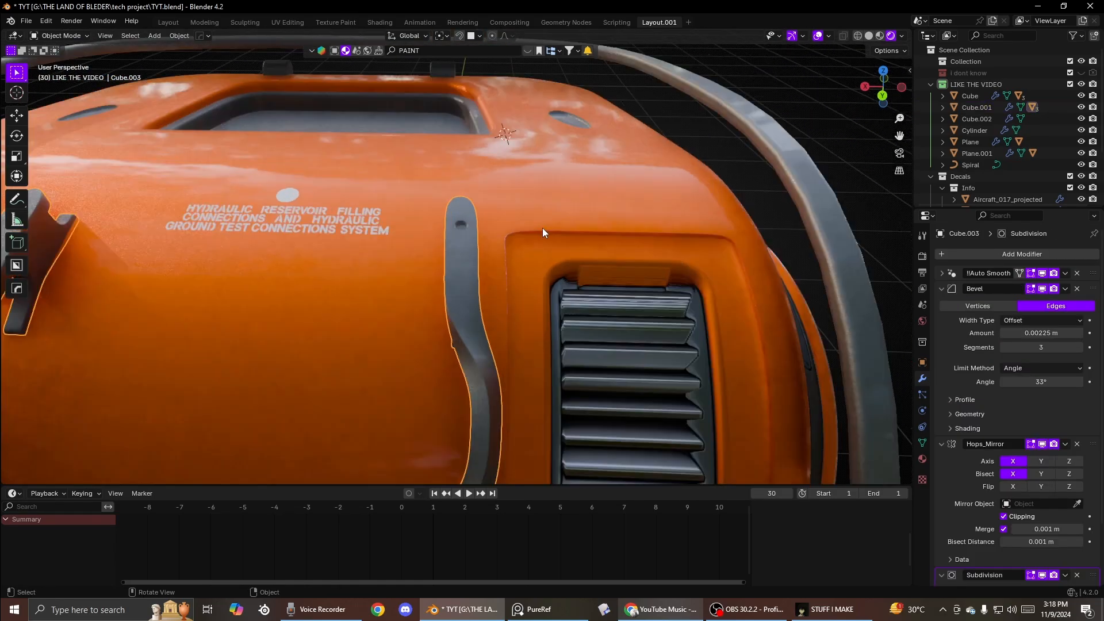
pyautogui.scroll(-5, 471, 248)
pyautogui.moveTo(440, 245); pyautogui.dragTo(409, 287, button='middle')
pyautogui.click(490, 291)
pyautogui.press('Tab')
pyautogui.click(489, 221)
pyautogui.press('Tab')
pyautogui.click(407, 215)
pyautogui.moveTo(407, 215); pyautogui.dragTo(2, 246, button='middle')
pyautogui.press('Tab')
pyautogui.press('Tab')
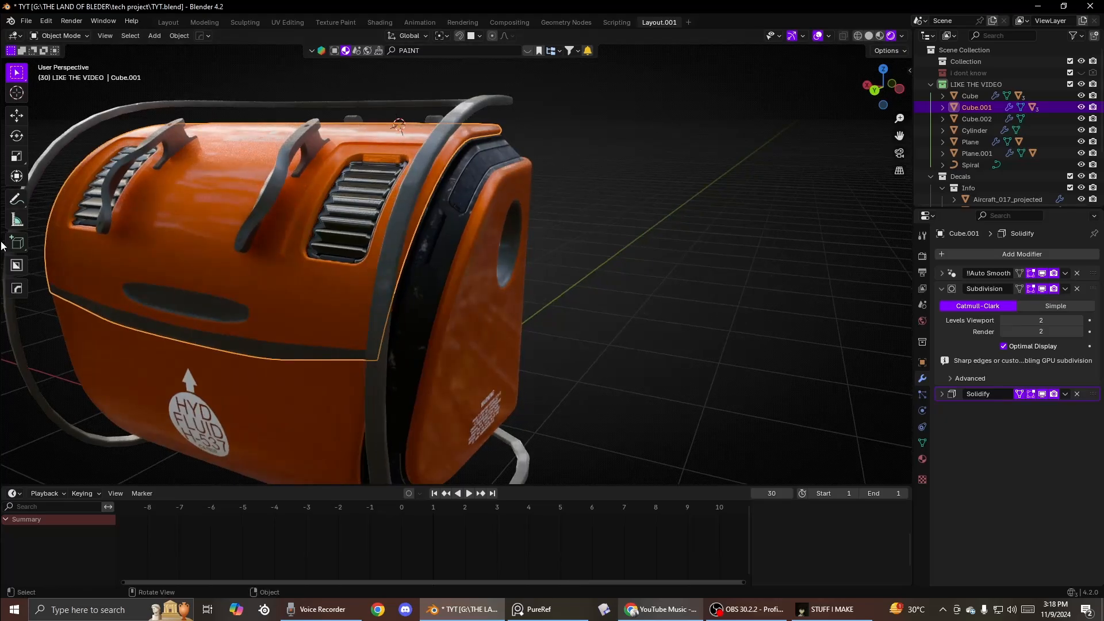
pyautogui.scroll(-3, 274, 217)
pyautogui.moveTo(273, 217); pyautogui.dragTo(530, 232, button='middle')
pyautogui.click(361, 235)
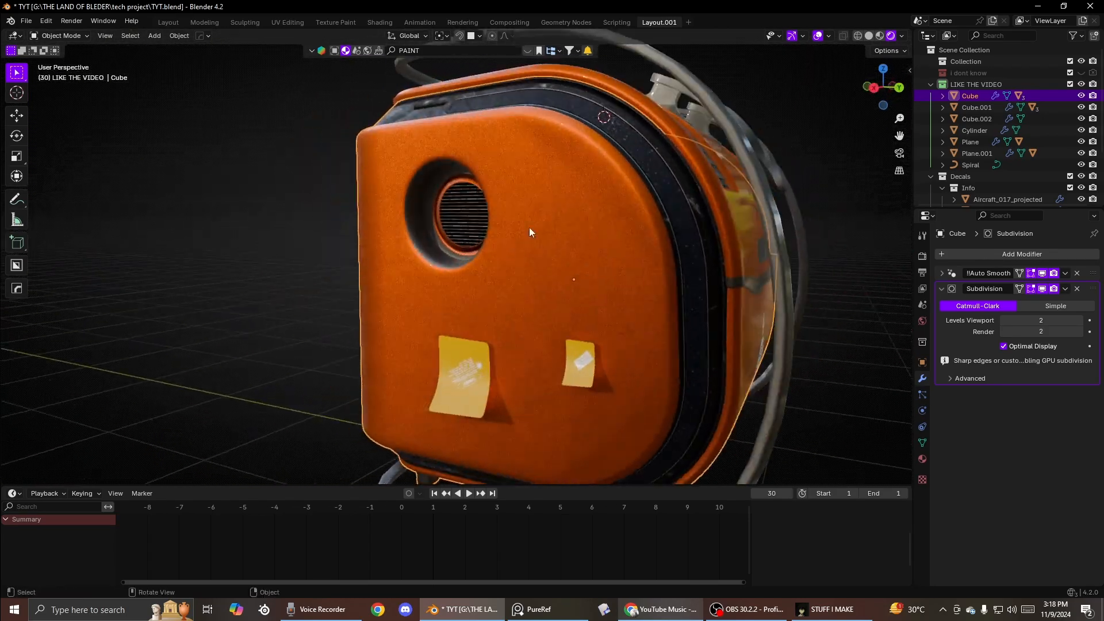
pyautogui.moveTo(649, 146); pyautogui.dragTo(441, 329, button='middle')
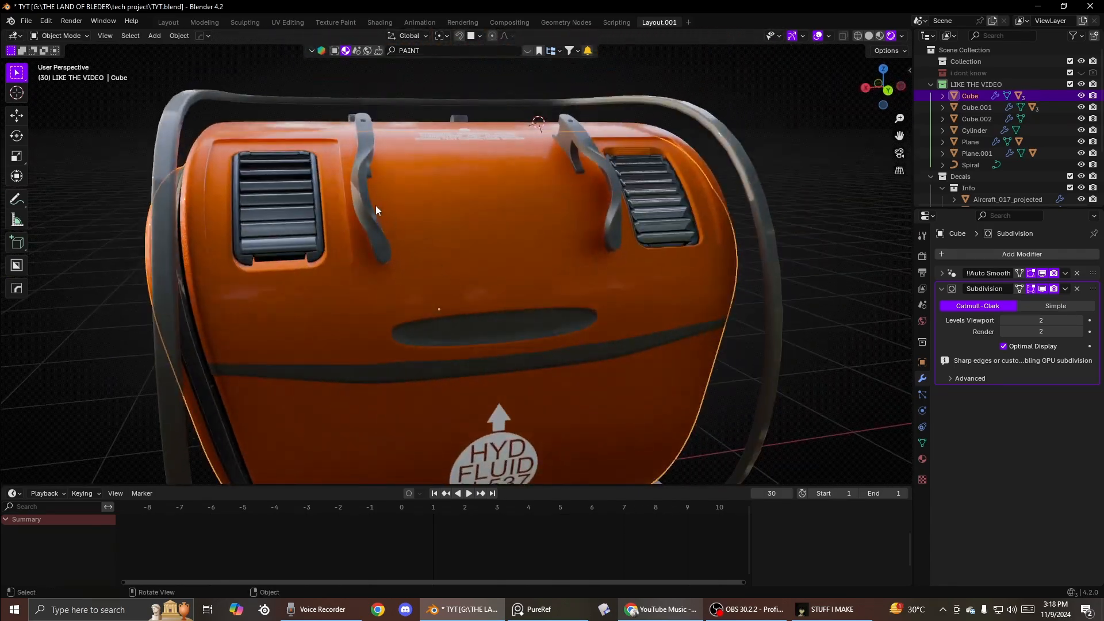
pyautogui.click(375, 205)
pyautogui.moveTo(375, 205); pyautogui.dragTo(570, 296, button='middle')
pyautogui.scroll(2, 429, 308)
pyautogui.press('Tab')
pyautogui.click(555, 219)
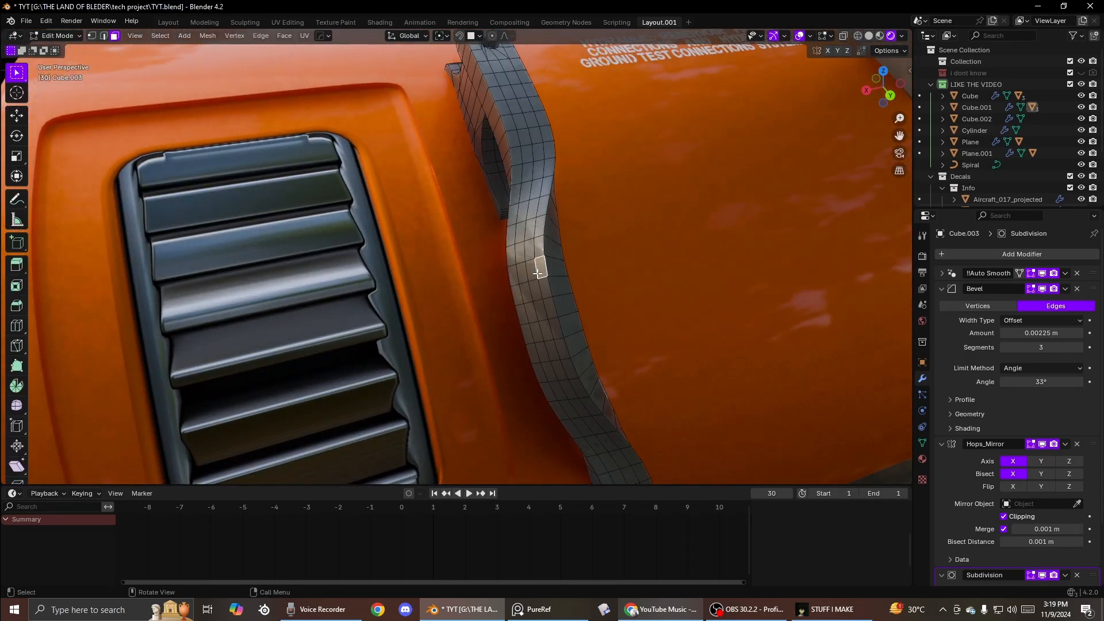
pyautogui.press('r')
pyautogui.press('z')
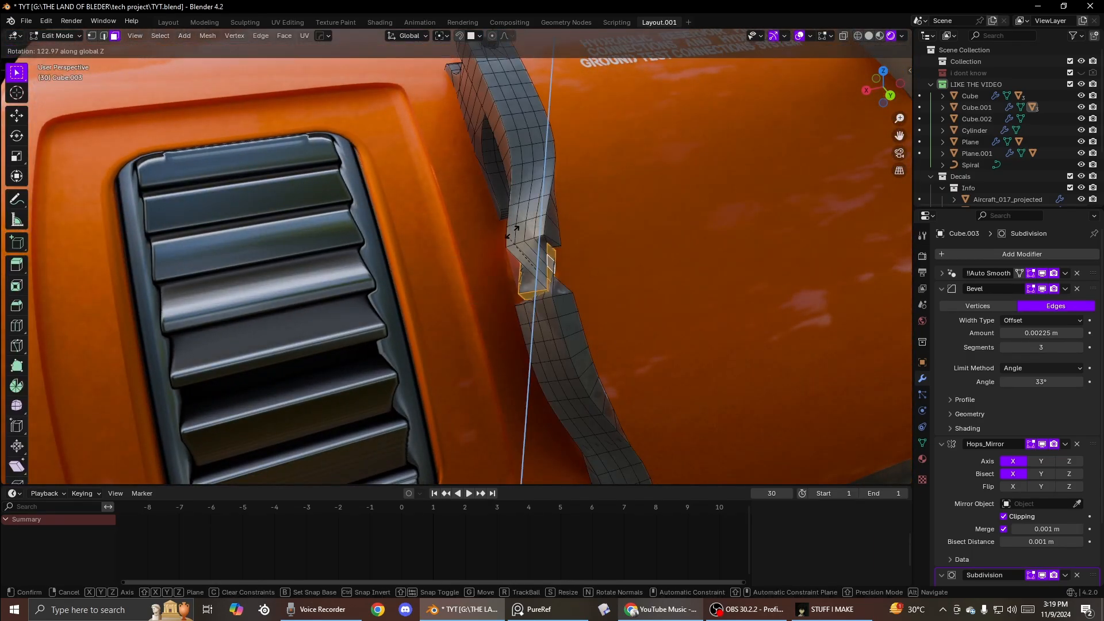
pyautogui.rightClick(647, 213)
pyautogui.rightClick(635, 229)
pyautogui.rightClick(773, 361)
pyautogui.press('Tab')
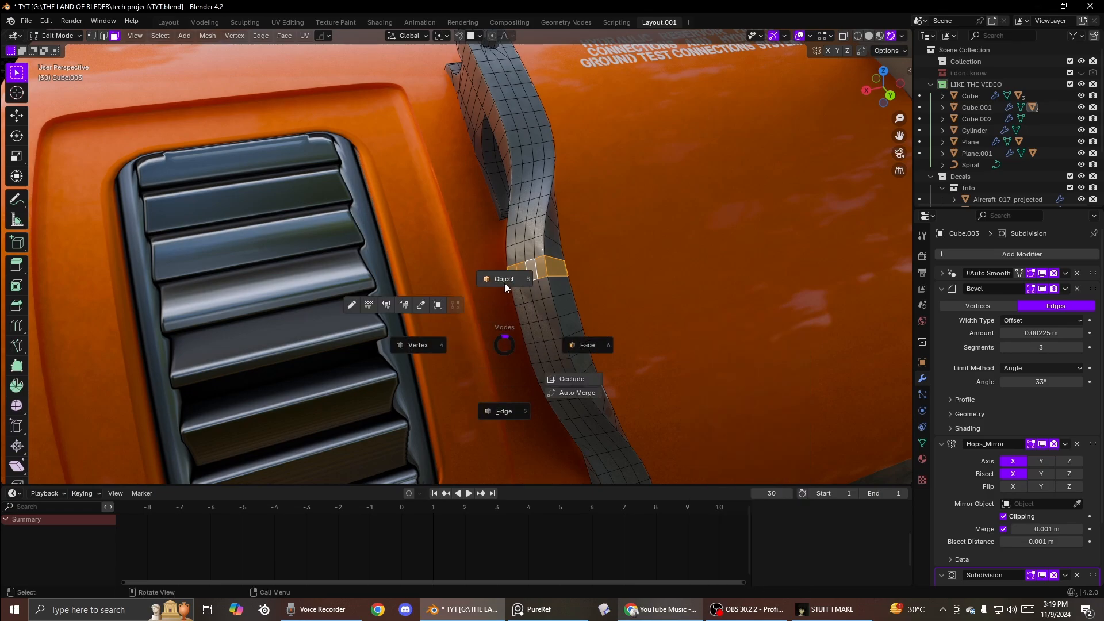
pyautogui.click(505, 281)
# - In Edit Mode with X-ray on, select the top piece of the cylinder part and move it about 0.14 m up along Z
pyautogui.scroll(-5, 477, 272)
pyautogui.scroll(-5, 478, 272)
pyautogui.moveTo(477, 273); pyautogui.dragTo(467, 198, button='middle')
pyautogui.scroll(5, 539, 276)
pyautogui.click(539, 276)
pyautogui.scroll(-5, 525, 284)
pyautogui.click(478, 229)
pyautogui.press('Tab')
pyautogui.click(455, 224)
pyautogui.hotkey('alt', 'z')
pyautogui.moveTo(467, 199); pyautogui.dragTo(541, 241)
pyautogui.moveTo(542, 242); pyautogui.dragTo(512, 182, button='middle')
pyautogui.moveTo(501, 188); pyautogui.dragTo(502, 188)
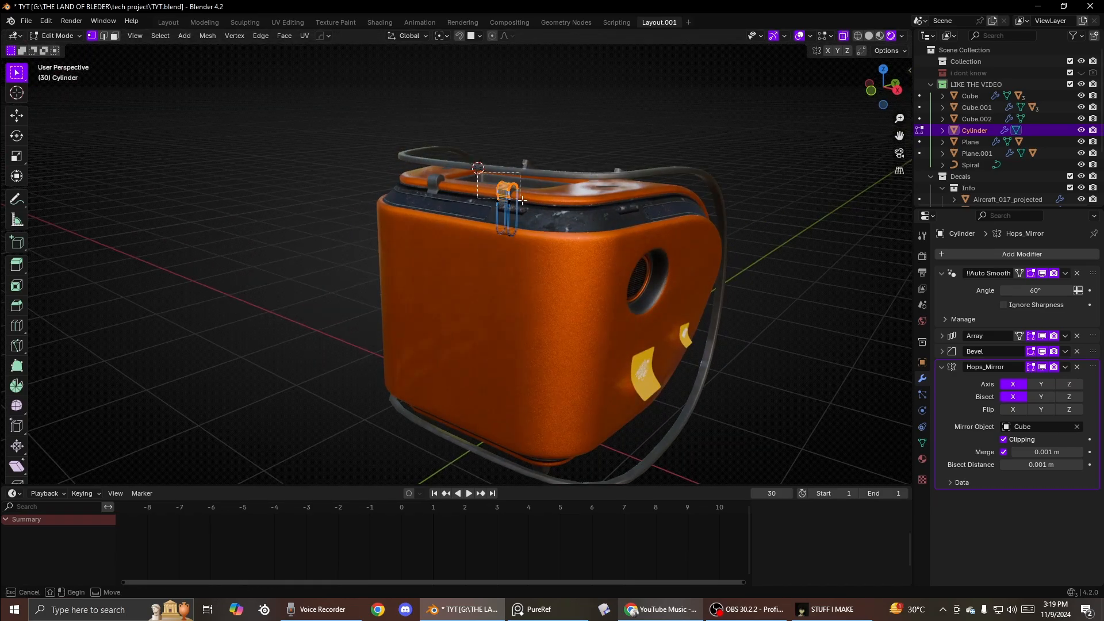
pyautogui.press('g')
pyautogui.press('z')
pyautogui.click(516, 117)
pyautogui.press('Tab')
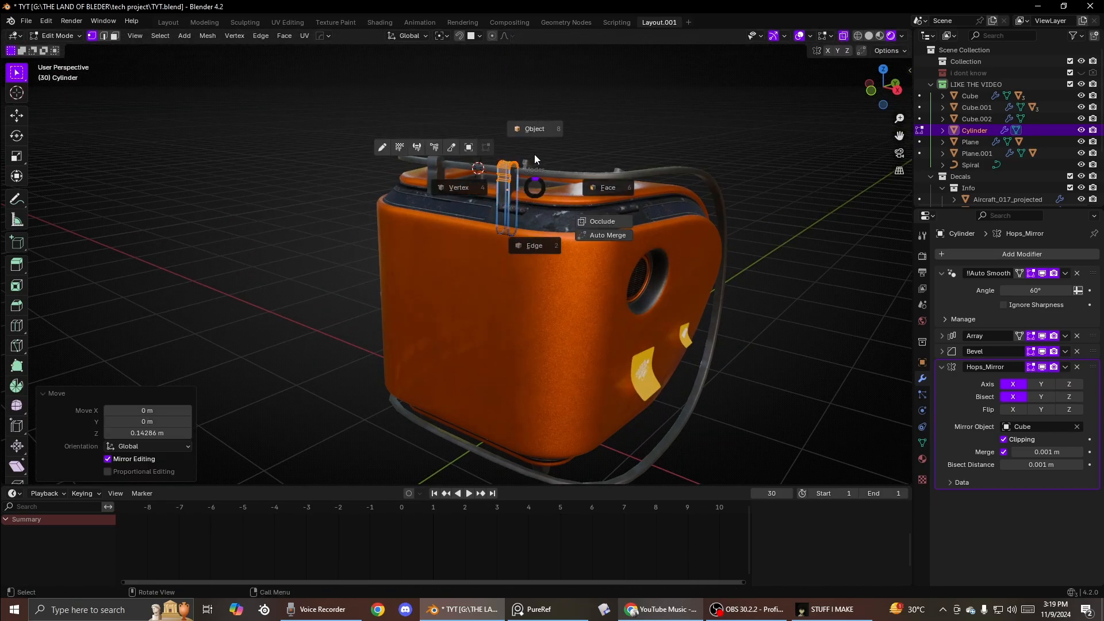
pyautogui.click(534, 151)
# - Move the outer handle frame about -0.065 m along the Y axis
pyautogui.moveTo(534, 150); pyautogui.dragTo(417, 220, button='middle')
pyautogui.click(547, 163)
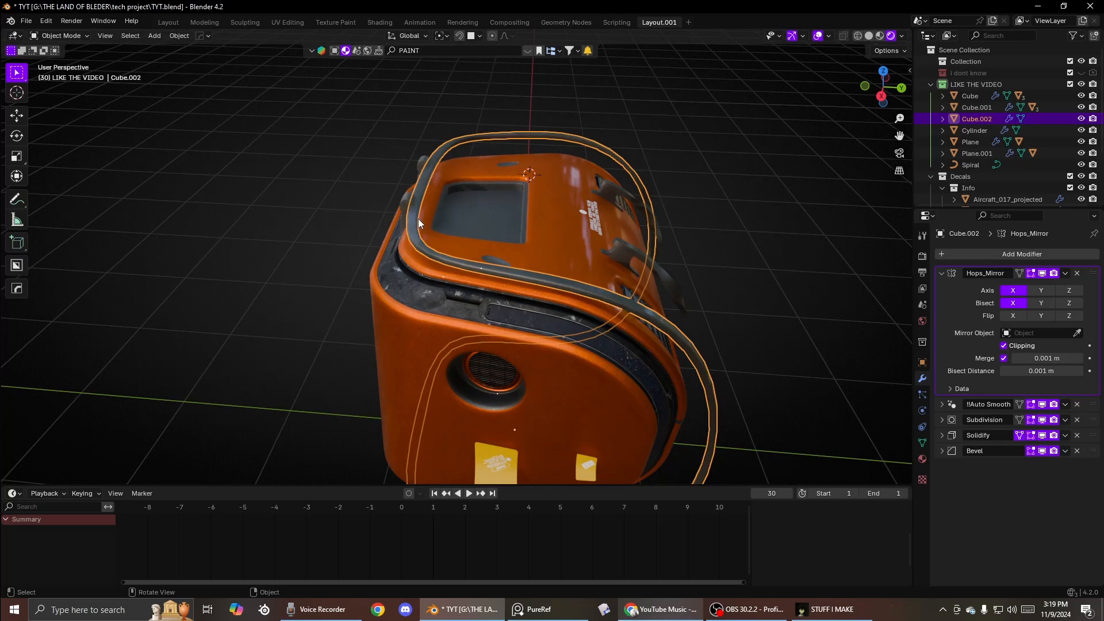
pyautogui.press('g')
pyautogui.press('y')
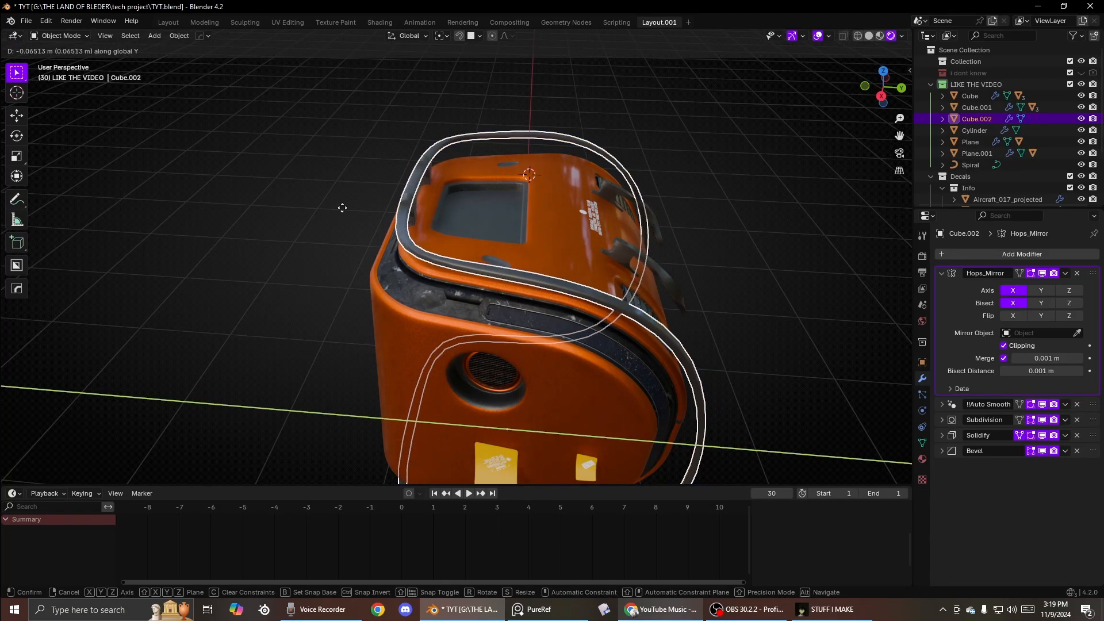
pyautogui.click(364, 209)
pyautogui.click(741, 266)
pyautogui.moveTo(741, 265); pyautogui.dragTo(498, 334, button='middle')
pyautogui.scroll(-3, 560, 255)
pyautogui.click(498, 333)
pyautogui.press('r')
pyautogui.press('r')
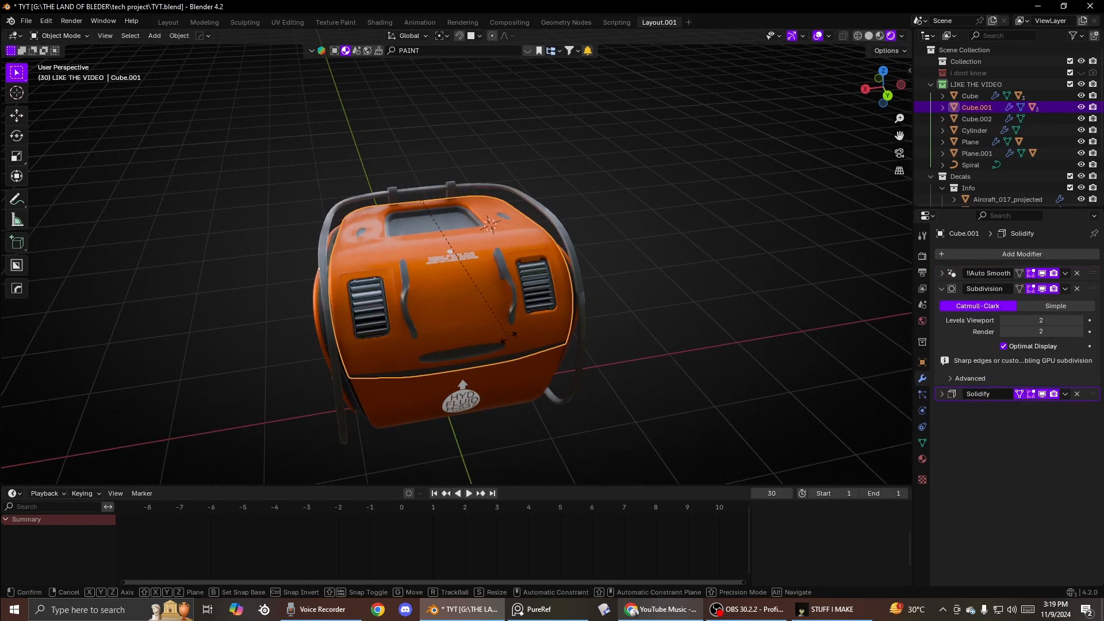
pyautogui.rightClick(574, 232)
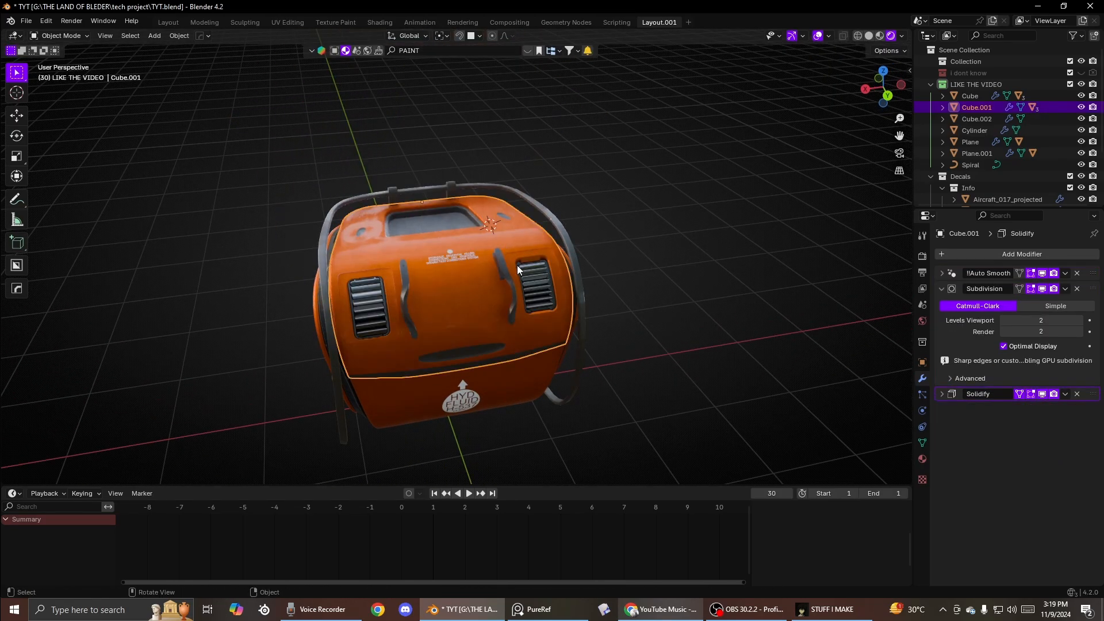
pyautogui.press('r')
pyautogui.press('x')
pyautogui.rightClick(609, 161)
# - Orbit and zoom around the generator to inspect its parts and shading from all sides
pyautogui.scroll(-4, 608, 172)
pyautogui.moveTo(604, 202); pyautogui.dragTo(485, 195, button='middle')
pyautogui.scroll(-3, 515, 249)
pyautogui.moveTo(515, 250); pyautogui.dragTo(795, 258, button='middle')
pyautogui.scroll(4, 633, 248)
pyautogui.scroll(-4, 633, 248)
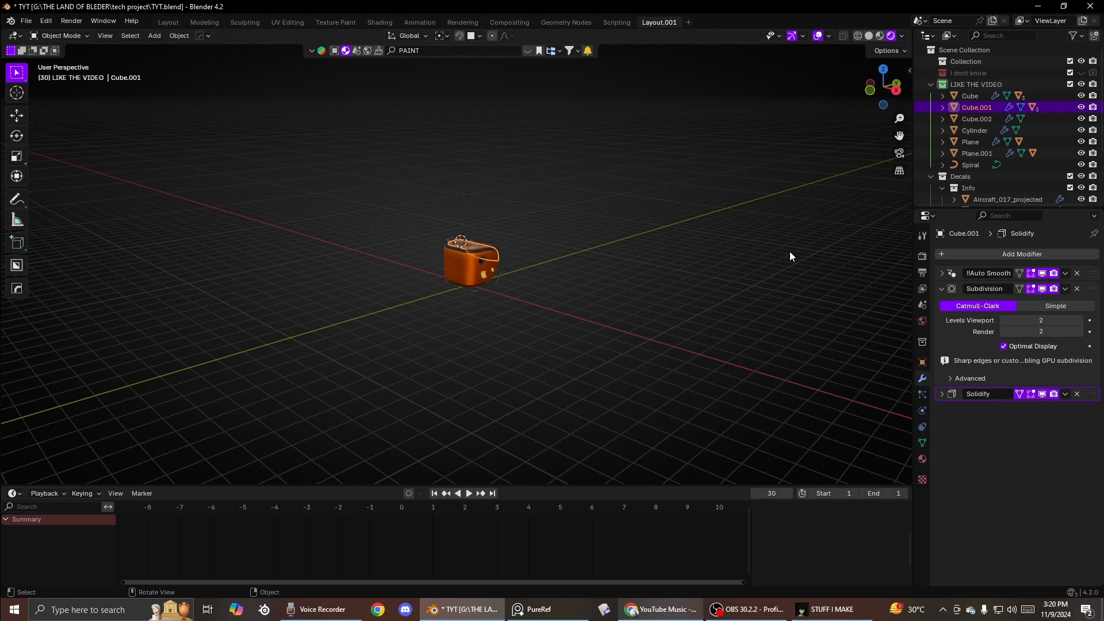
pyautogui.moveTo(769, 240); pyautogui.dragTo(374, 238, button='middle')
pyautogui.scroll(8, 434, 243)
pyautogui.scroll(5, 578, 253)
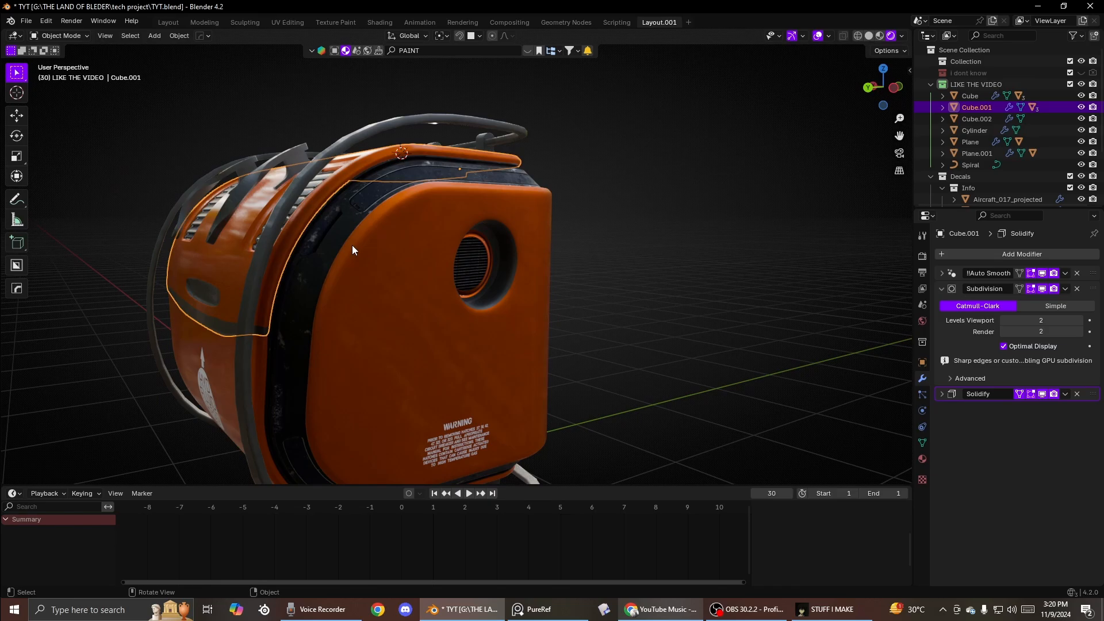
pyautogui.scroll(-5, 350, 245)
pyautogui.moveTo(347, 247); pyautogui.dragTo(358, 262, button='middle')
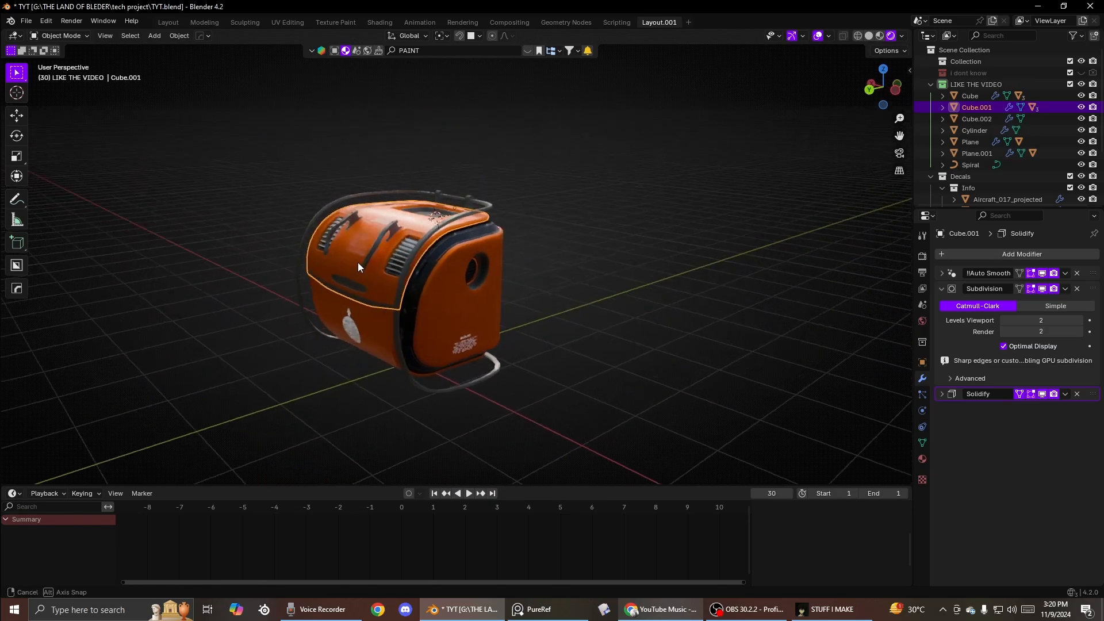
pyautogui.scroll(4, 374, 266)
pyautogui.scroll(2, 455, 278)
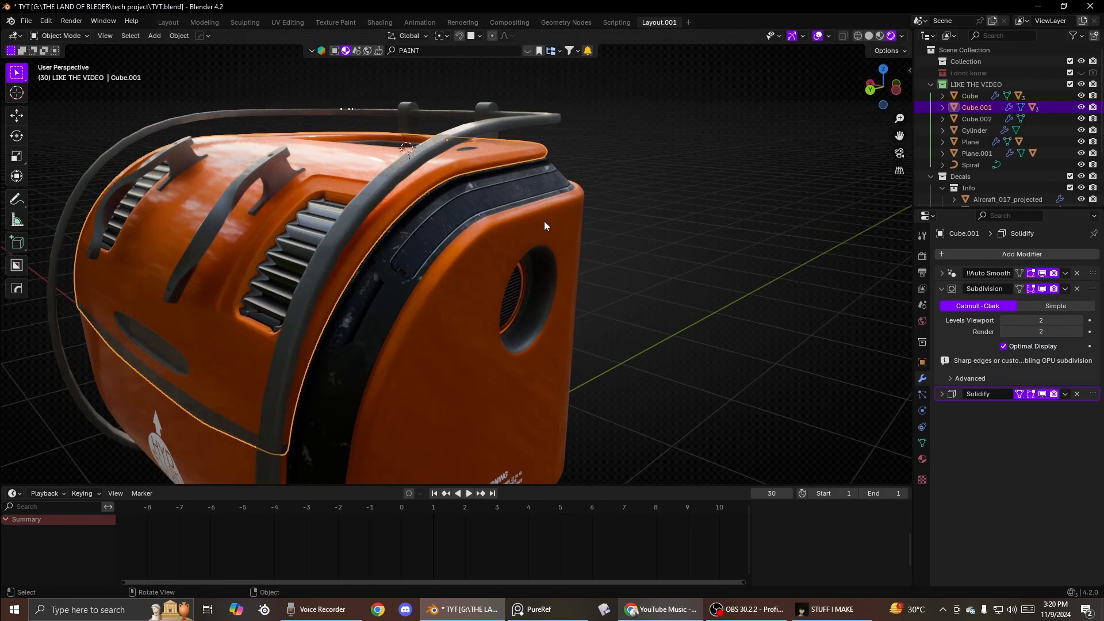
pyautogui.moveTo(543, 220); pyautogui.dragTo(405, 214, button='middle')
pyautogui.scroll(2, 436, 199)
pyautogui.scroll(2, 406, 214)
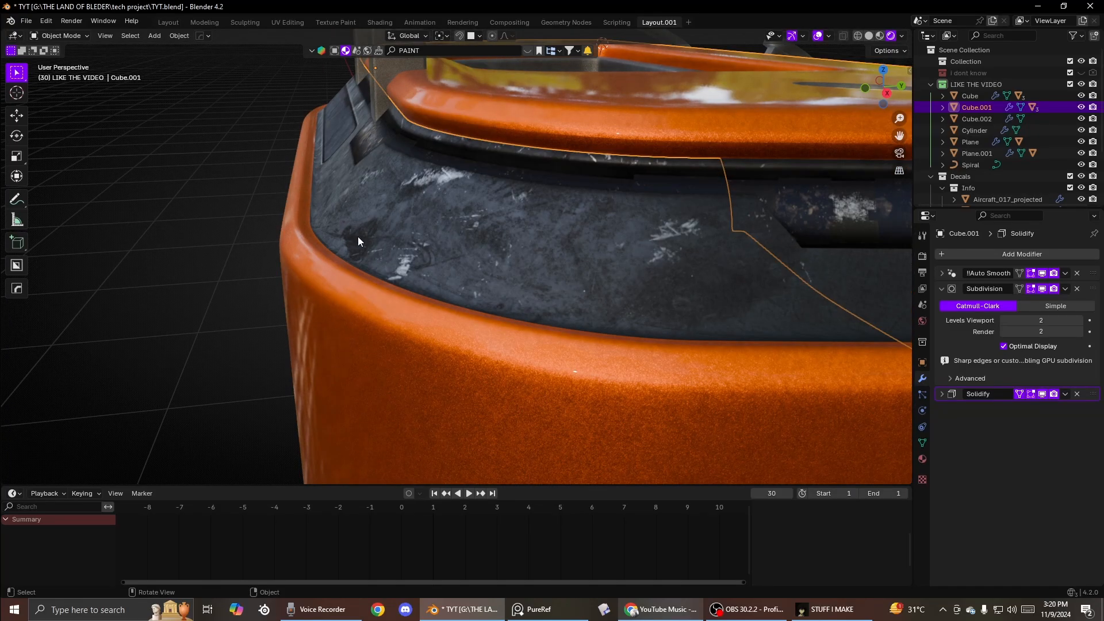
pyautogui.scroll(-8, 440, 268)
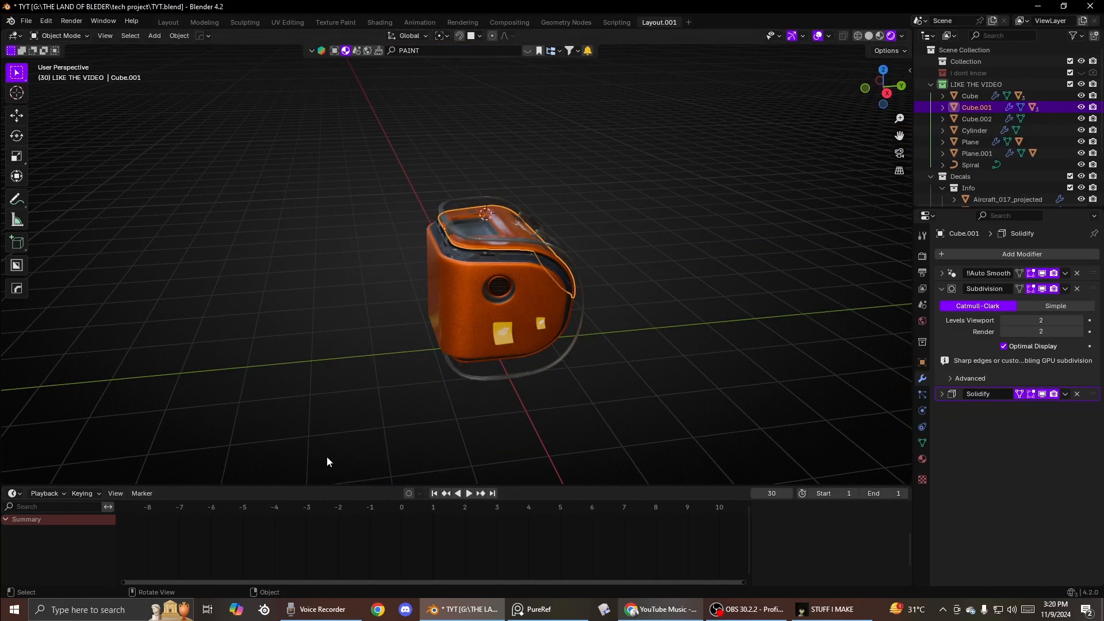
pyautogui.moveTo(549, 365); pyautogui.dragTo(406, 311, button='middle')
pyautogui.scroll(2, 444, 312)
# - Add a plane, lower it about 2.1 m along Z to the generator's base, and hide it
pyautogui.press('a')
pyautogui.scroll(-3, 446, 312)
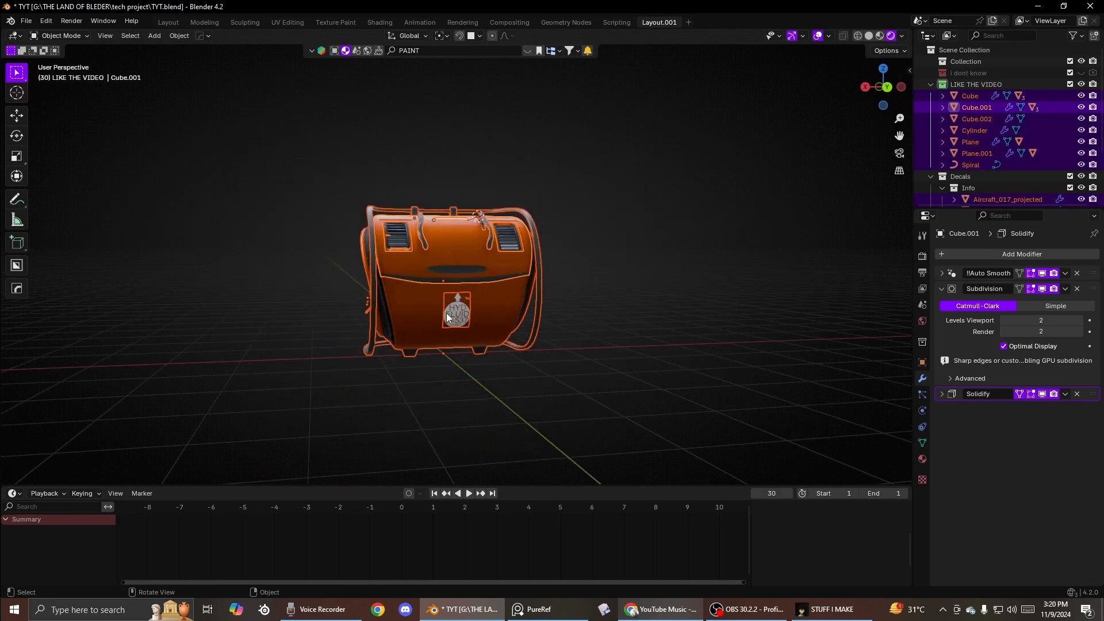
pyautogui.scroll(4, 451, 350)
pyautogui.moveTo(451, 351); pyautogui.dragTo(527, 271, button='middle')
pyautogui.scroll(-4, 527, 271)
pyautogui.hotkey('shift', 'a')
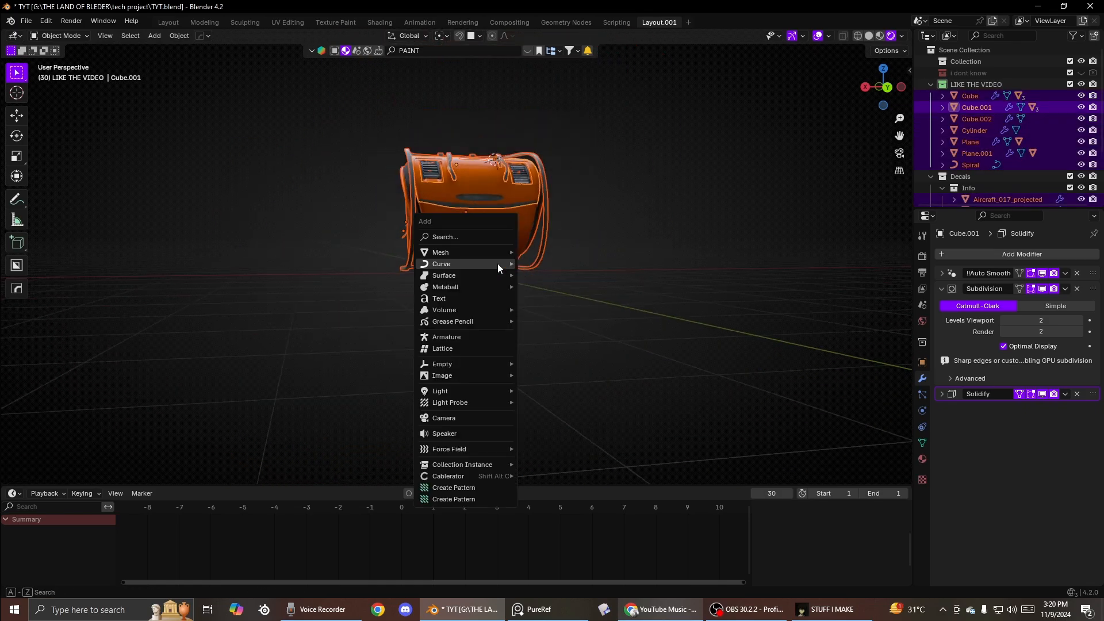
pyautogui.moveTo(447, 253)
pyautogui.click(542, 263)
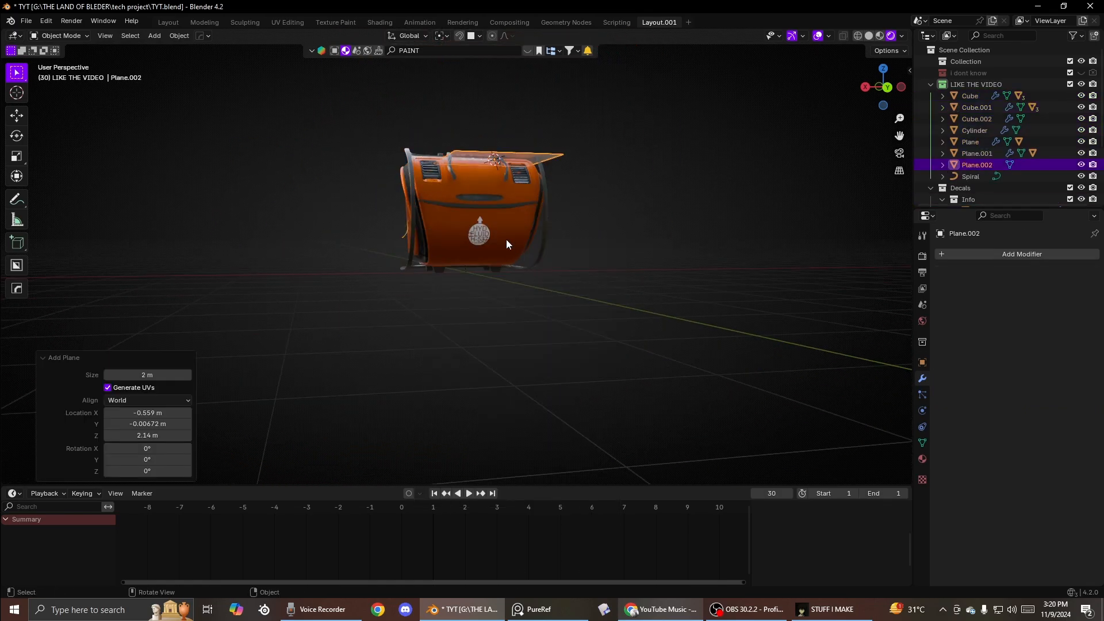
pyautogui.press('g')
pyautogui.press('z')
pyautogui.click(495, 248)
pyautogui.moveTo(494, 248); pyautogui.dragTo(506, 319, button='middle')
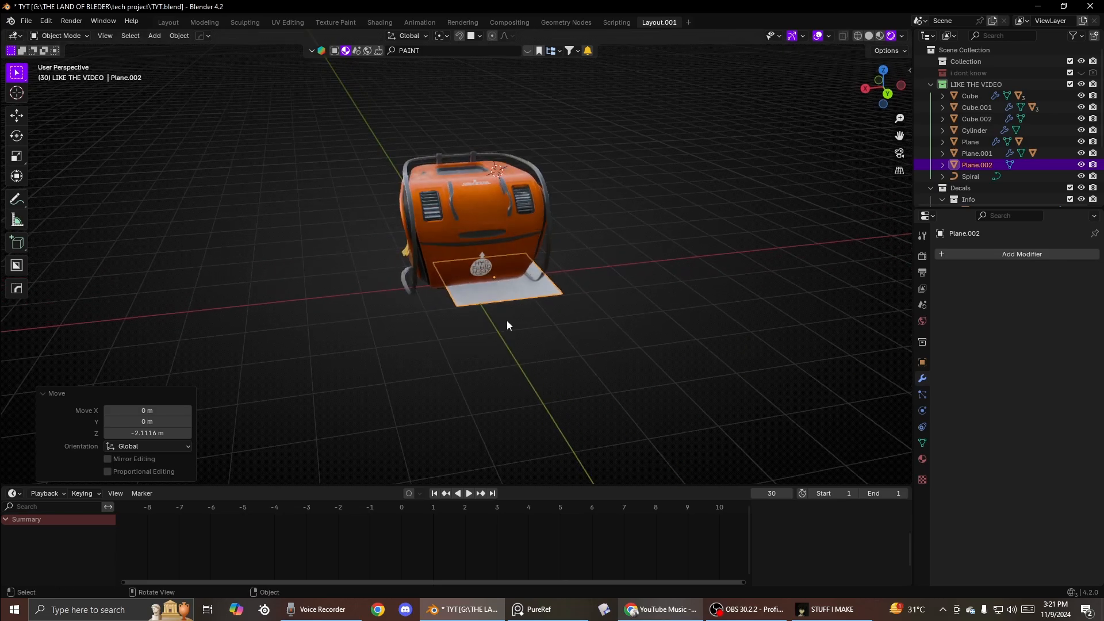
pyautogui.press('h')
# - Select all generator parts and parent them to the main Cube body, keeping their transforms
pyautogui.press('a')
pyautogui.keyDown('shift'); pyautogui.click(510, 259); pyautogui.keyUp('shift')
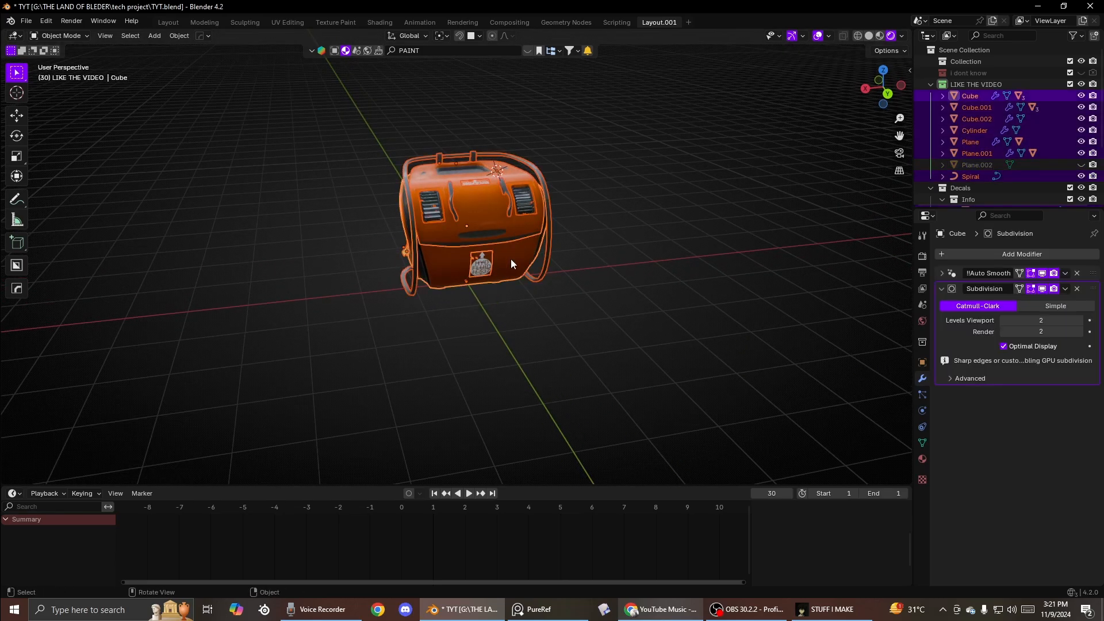
pyautogui.hotkey('ctrl', 'p')
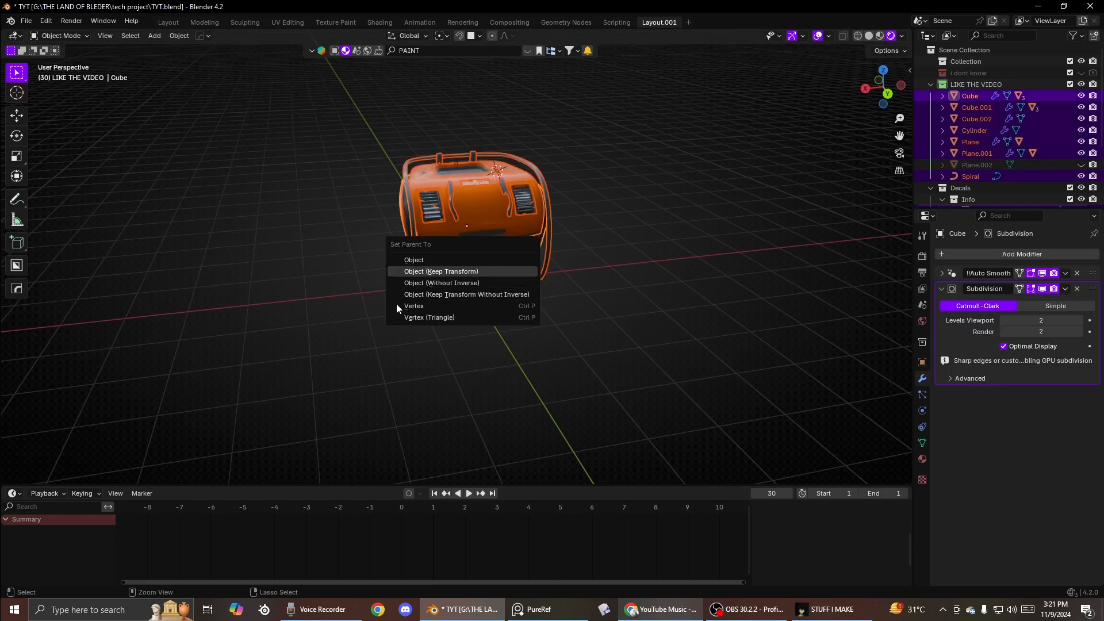
pyautogui.press('Return')
# - Add a floor plane under the generator, scaling it up about 3.9 and then 2.5 times and lowering it about 2.4 m
pyautogui.hotkey('shift', 'a')
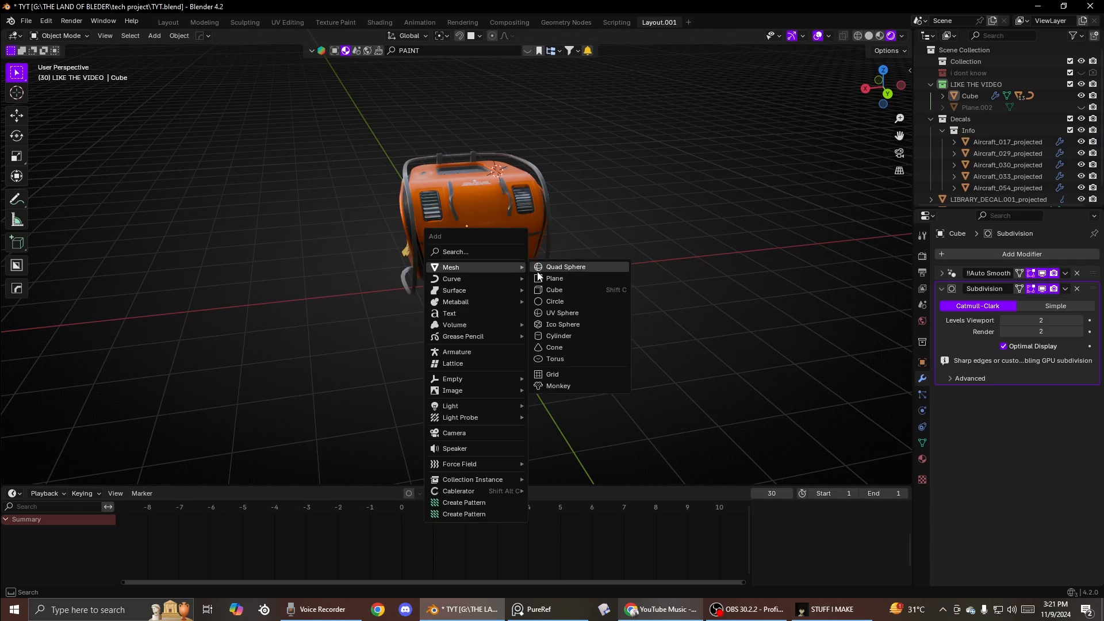
pyautogui.click(536, 267)
pyautogui.press('s')
pyautogui.click(895, 275)
pyautogui.press('g')
pyautogui.press('z')
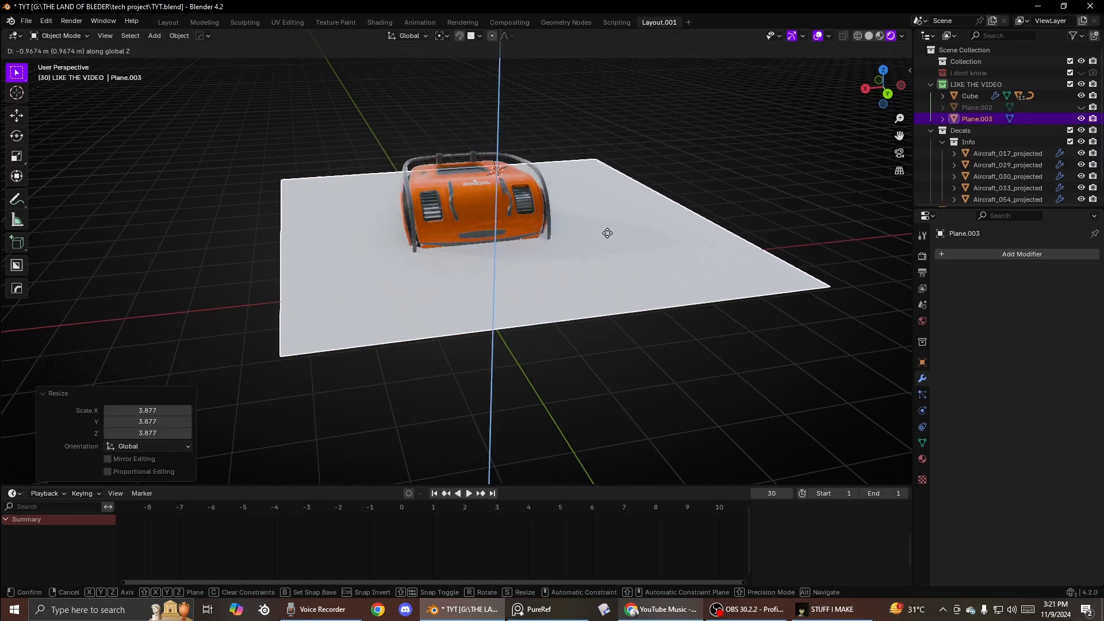
pyautogui.click(595, 292)
pyautogui.moveTo(594, 292); pyautogui.dragTo(650, 273, button='middle')
pyautogui.press('s')
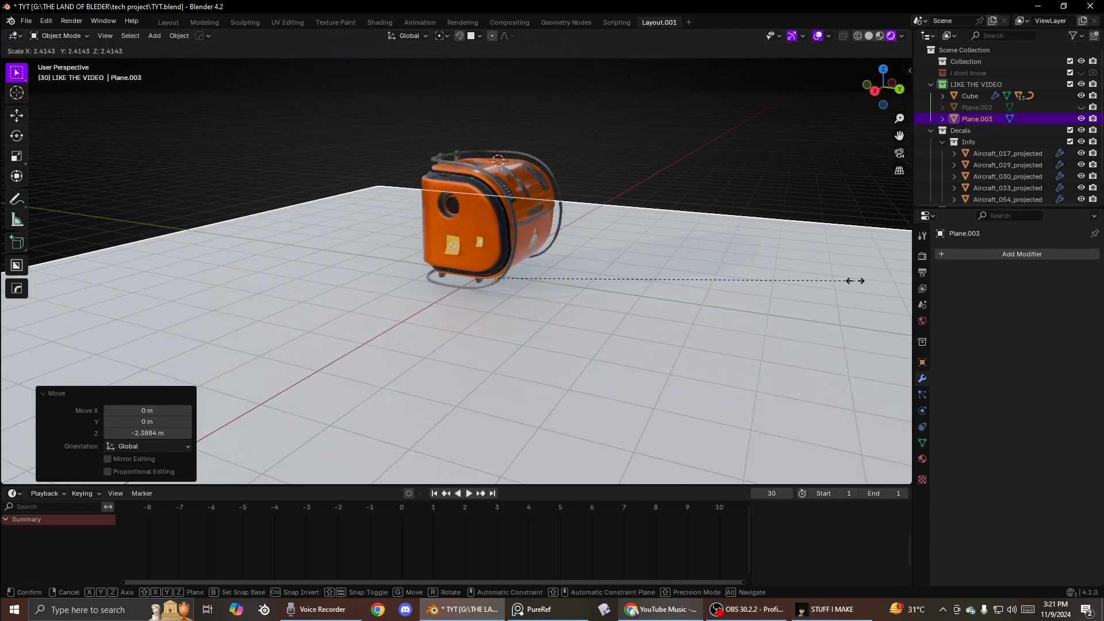
pyautogui.click(886, 273)
# - Begin adding another mesh object to the scene beside the generator
pyautogui.moveTo(719, 158); pyautogui.dragTo(615, 168, button='middle')
pyautogui.scroll(-5, 615, 168)
pyautogui.moveTo(490, 209); pyautogui.dragTo(440, 185, button='middle')
pyautogui.scroll(5, 518, 201)
pyautogui.hotkey('shift', 'a')
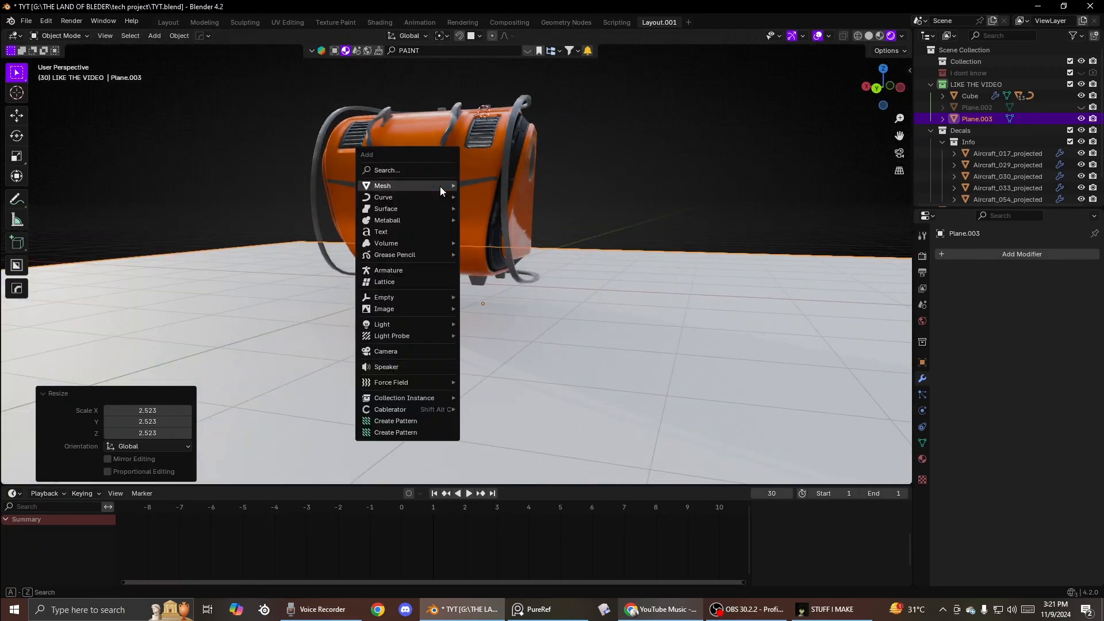
pyautogui.moveTo(394, 313)
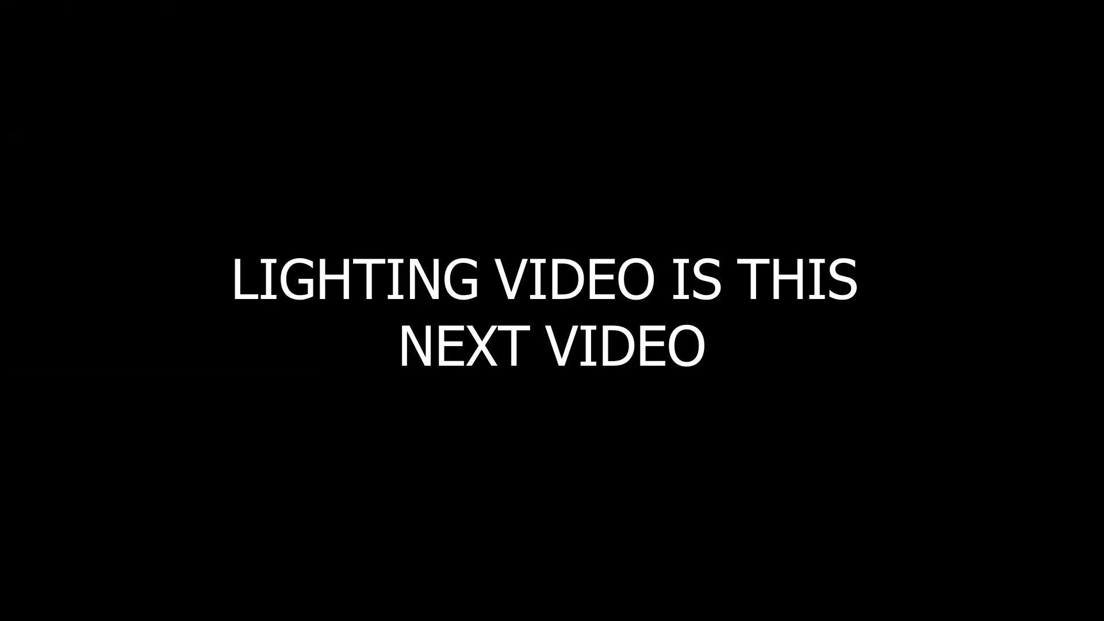